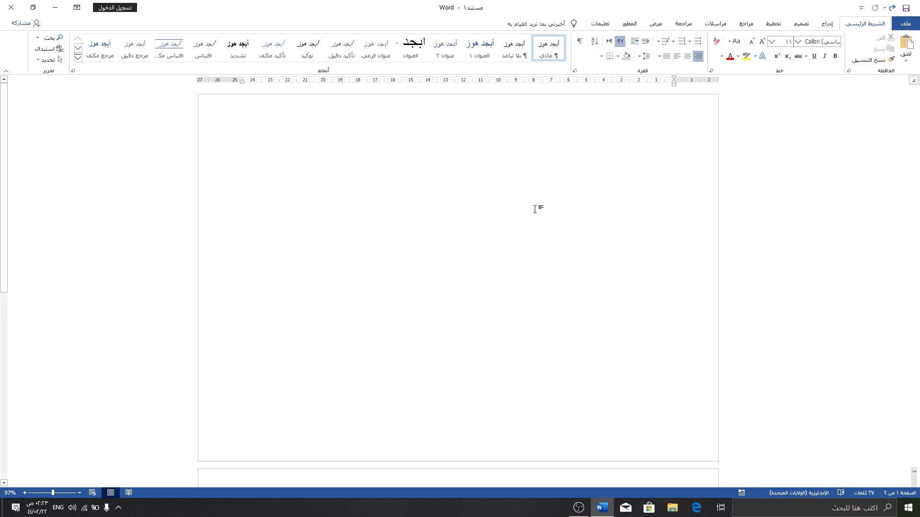
# Switch the page to landscape orientation.
pyautogui.click(773, 24)
pyautogui.click(883, 57)
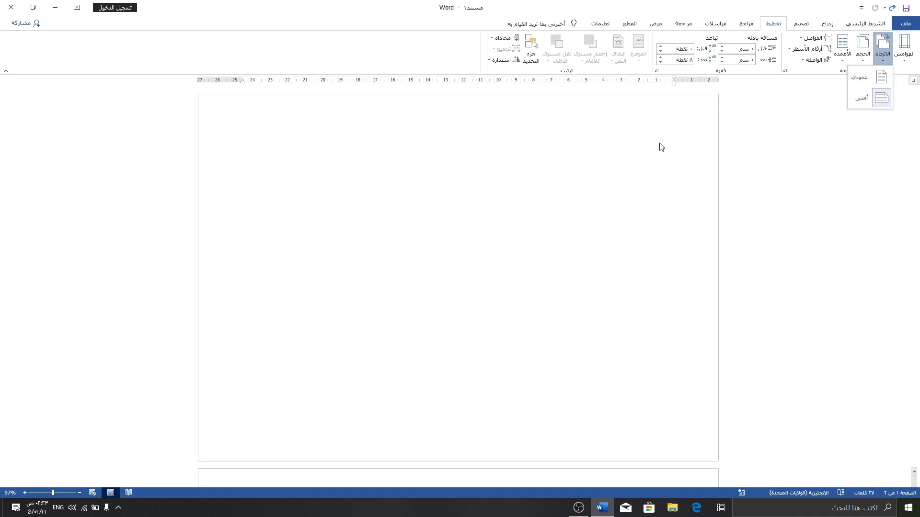
pyautogui.click(875, 94)
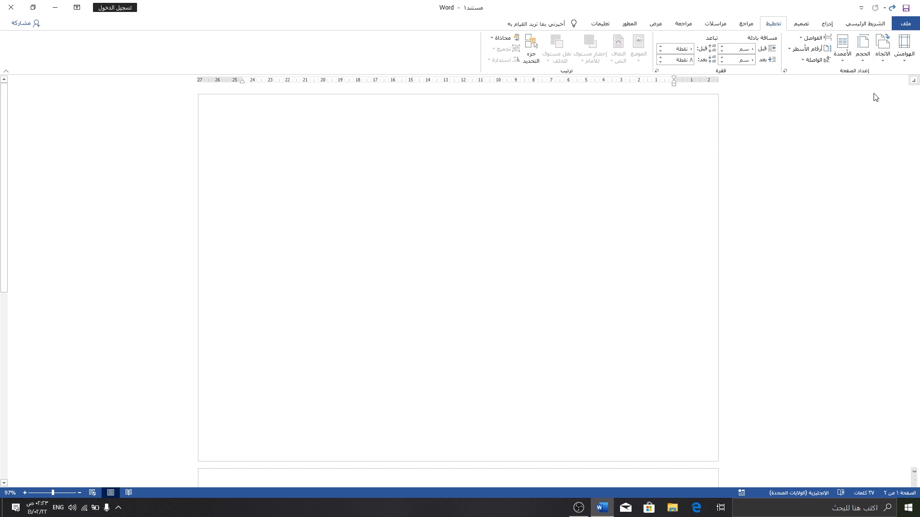
# Set the top, bottom, left and right margins to 0 and ignore the printable-area warning.
pyautogui.click(903, 53)
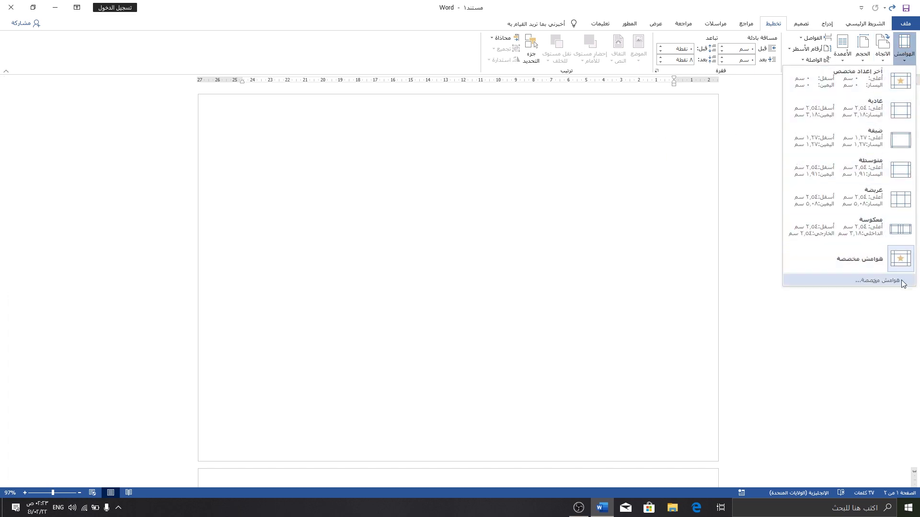
pyautogui.click(867, 279)
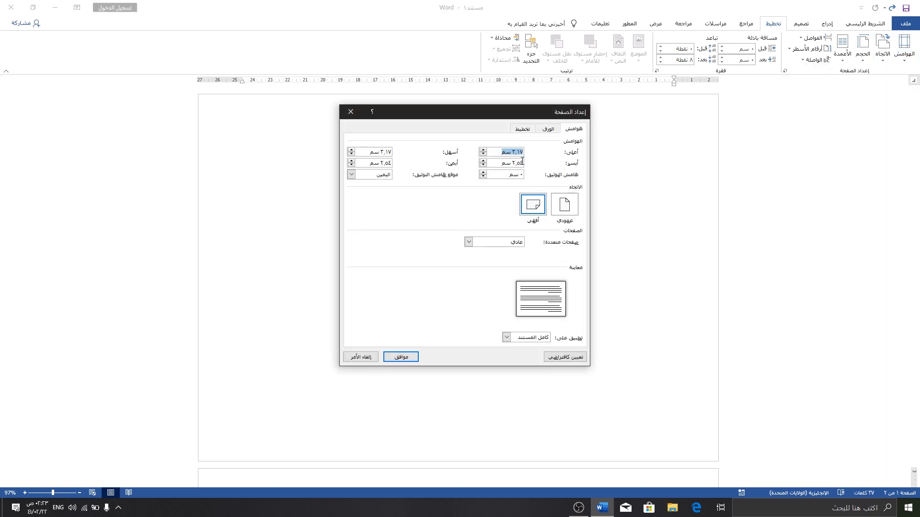
pyautogui.write('0')
pyautogui.press('Tab')
pyautogui.write('0')
pyautogui.press('Tab')
pyautogui.press('Tab')
pyautogui.write('0')
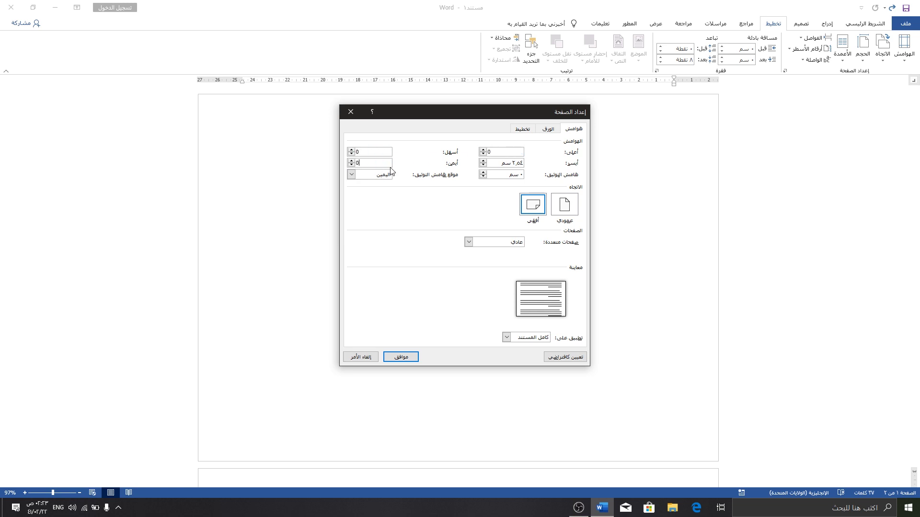
pyautogui.doubleClick(501, 164)
pyautogui.write('0')
pyautogui.click(402, 358)
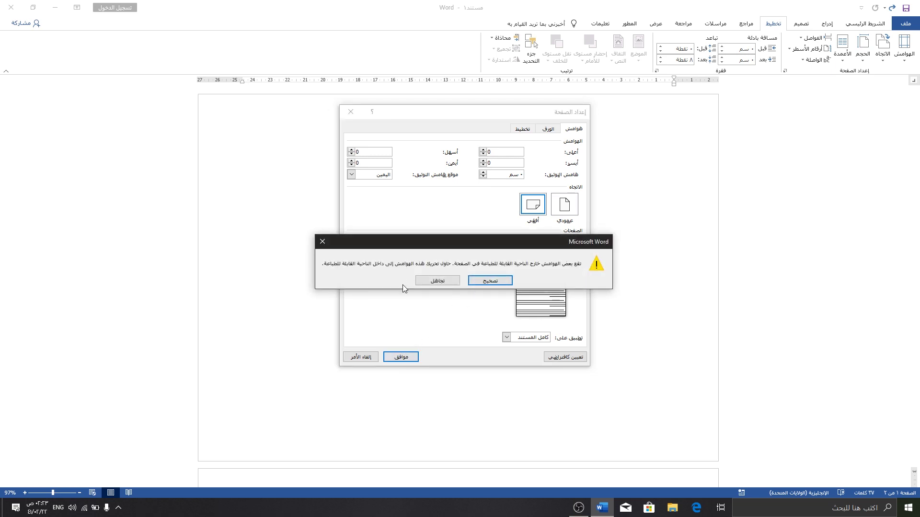
pyautogui.click(432, 283)
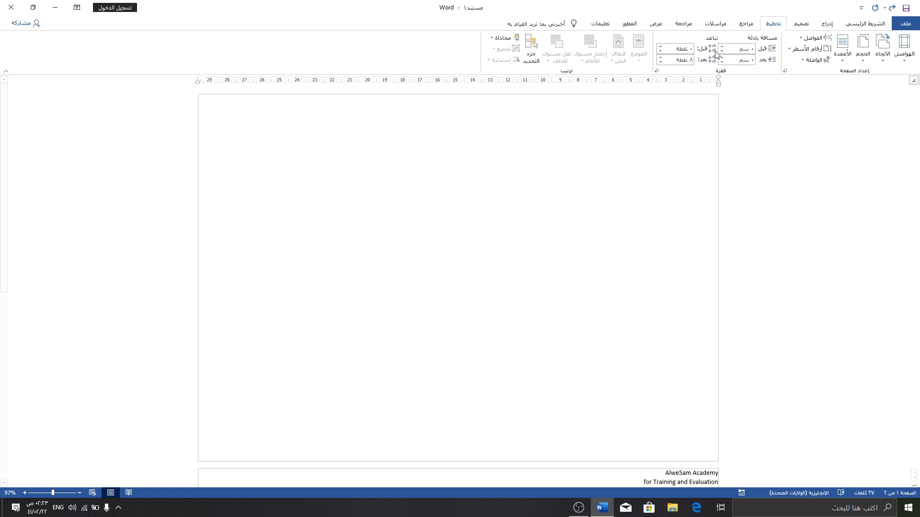
# Draw a rectangle over the whole page, about 29.74 × 21.17 cm, flush with every edge.
pyautogui.scroll(1, 628, 28)
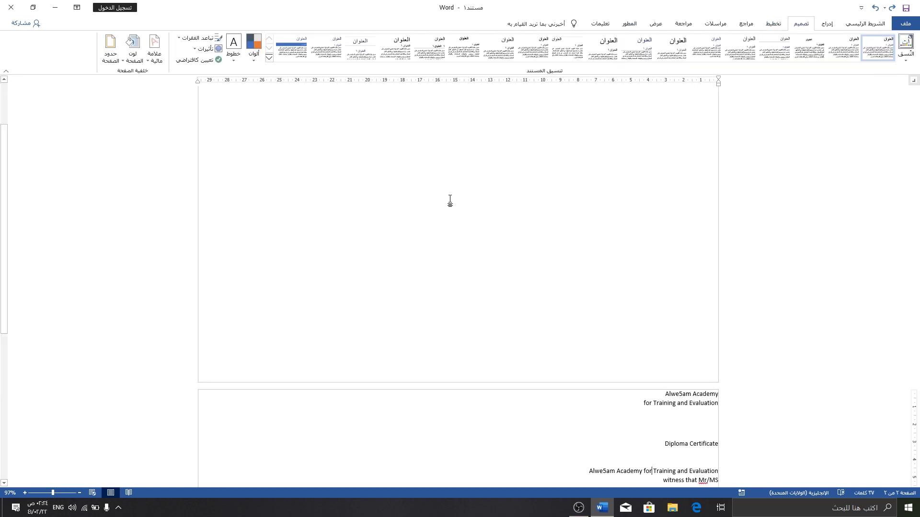
pyautogui.click(827, 24)
pyautogui.click(771, 63)
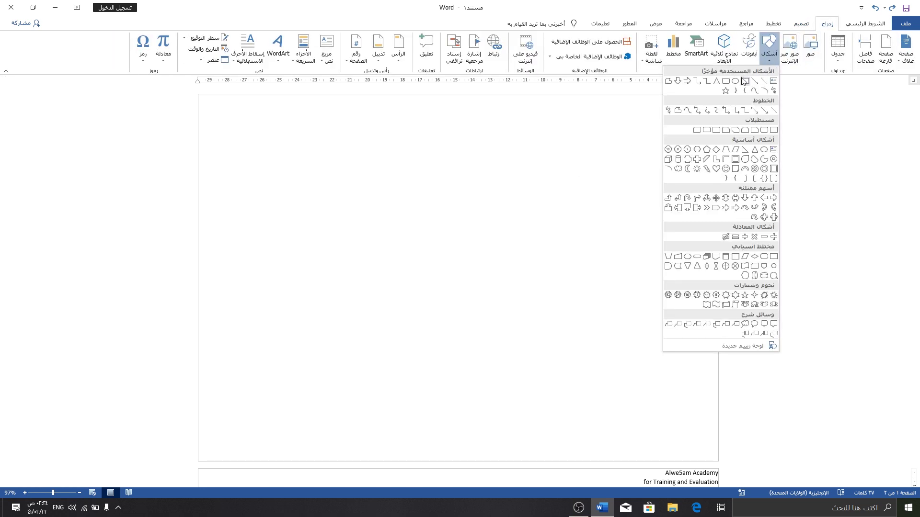
pyautogui.click(745, 81)
pyautogui.moveTo(199, 96); pyautogui.dragTo(719, 462)
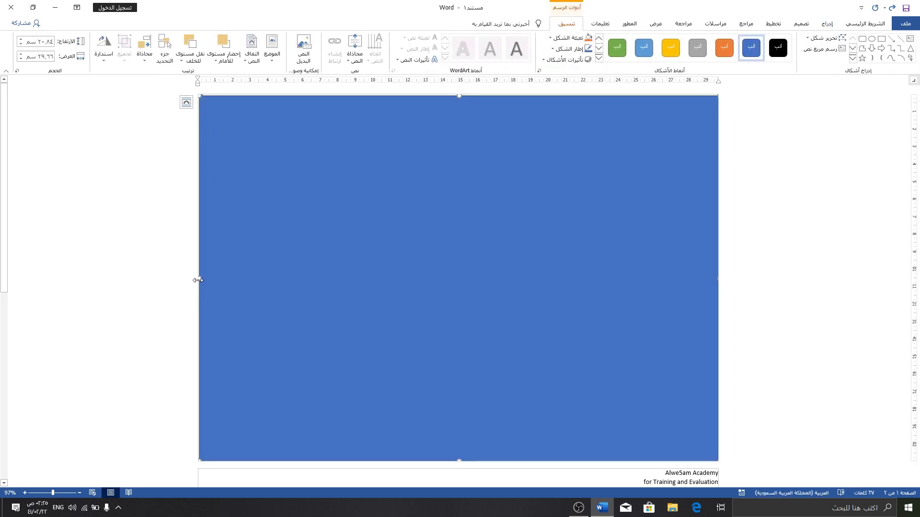
pyautogui.moveTo(199, 279); pyautogui.dragTo(198, 279)
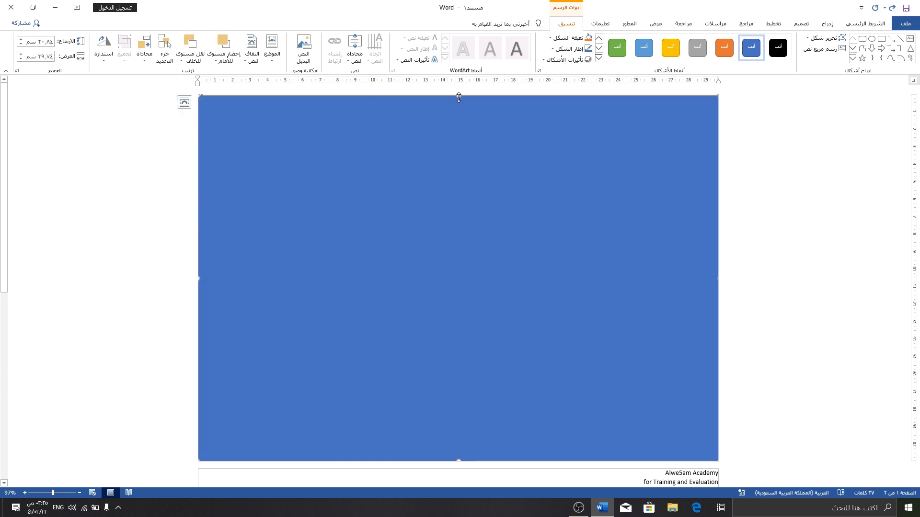
pyautogui.moveTo(458, 95); pyautogui.dragTo(458, 94)
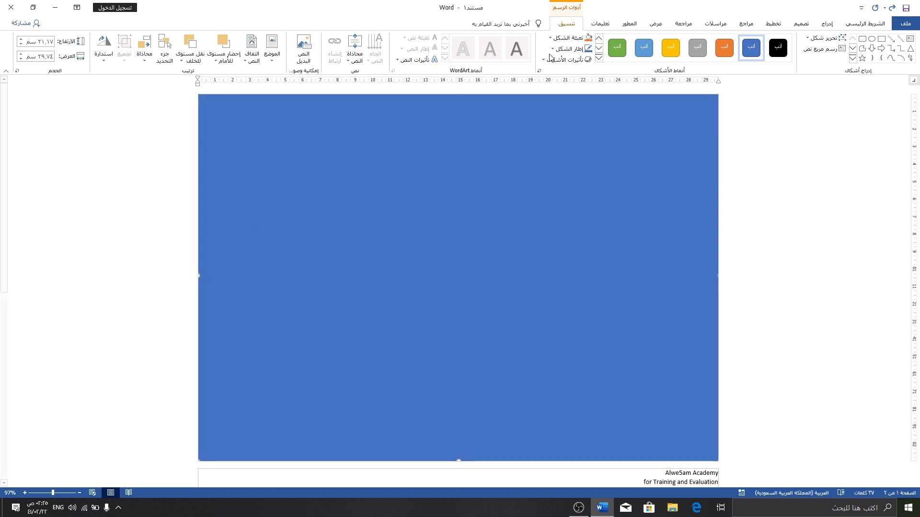
pyautogui.click(575, 50)
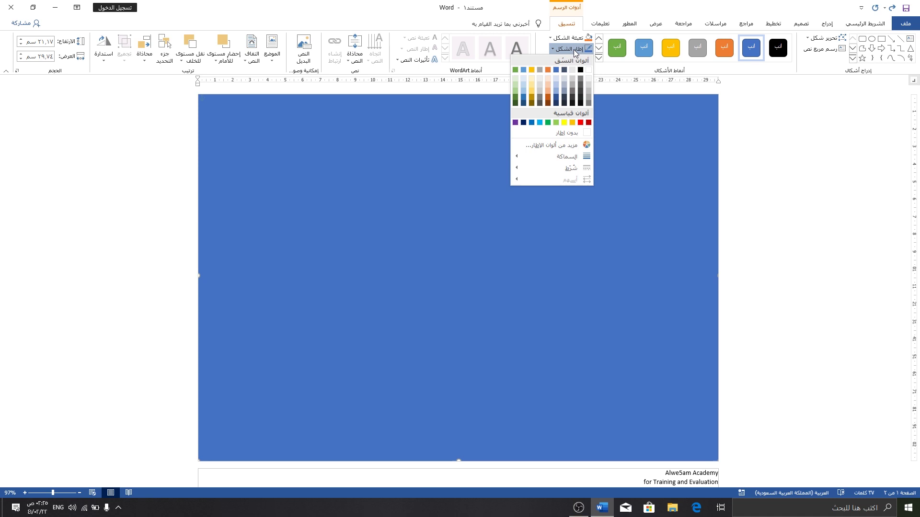
# Remove the rectangle's outline and switch its fill to a gradient in Format Shape.
pyautogui.click(573, 133)
pyautogui.rightClick(540, 149)
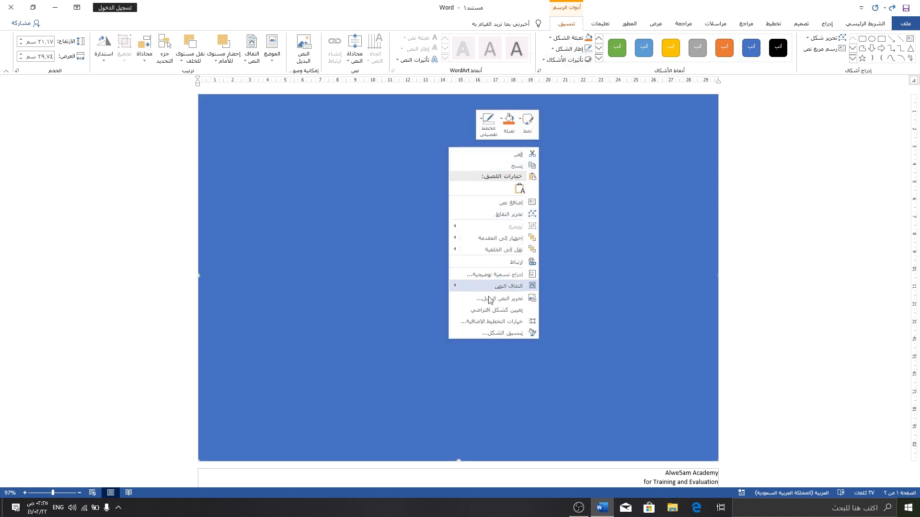
pyautogui.click(485, 333)
pyautogui.click(139, 125)
pyautogui.click(131, 160)
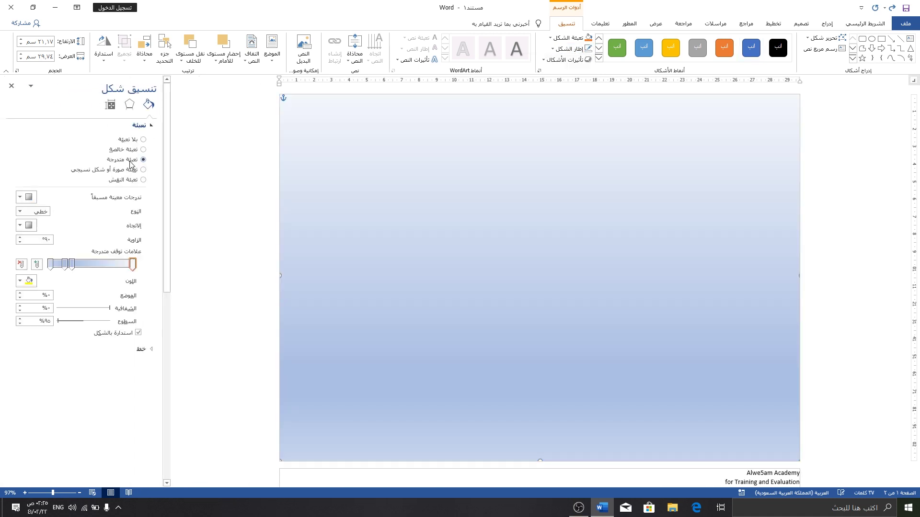
# Apply a gold gradient preset and adjust its stops so it darkens toward the bottom.
pyautogui.click(26, 197)
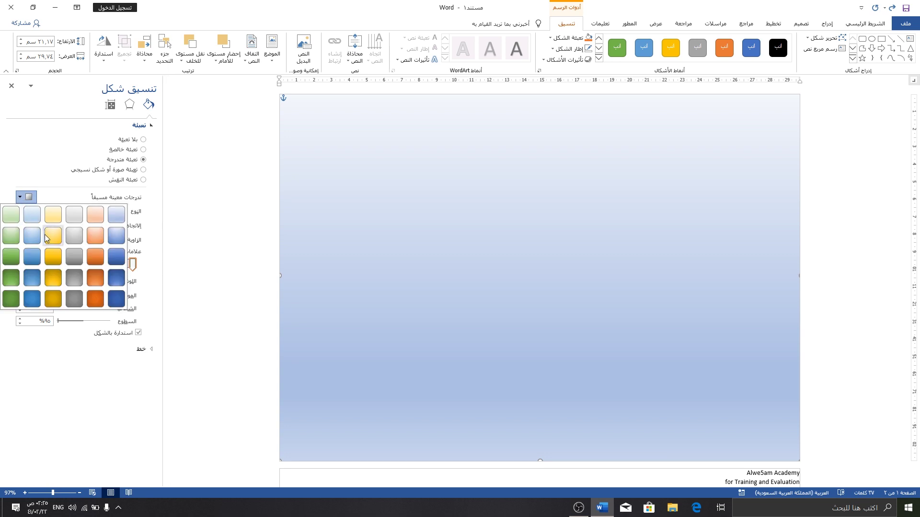
pyautogui.click(45, 259)
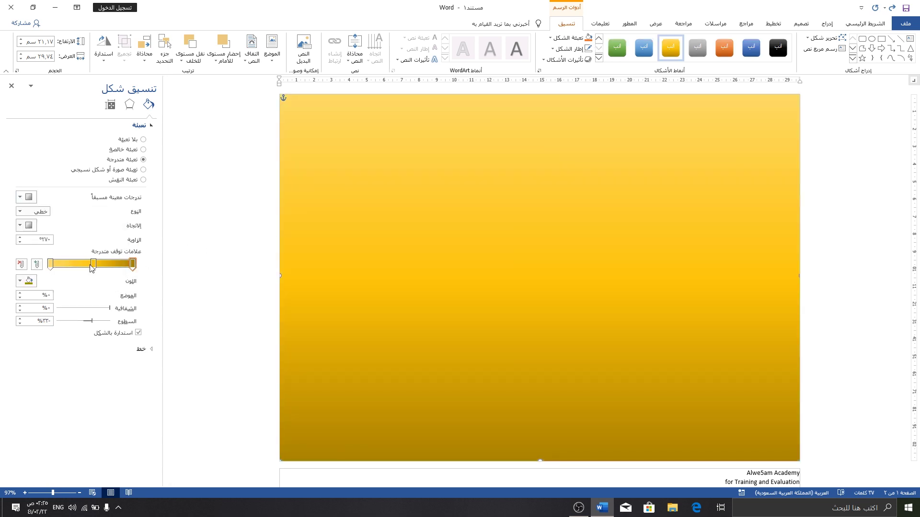
pyautogui.moveTo(50, 268); pyautogui.dragTo(46, 288)
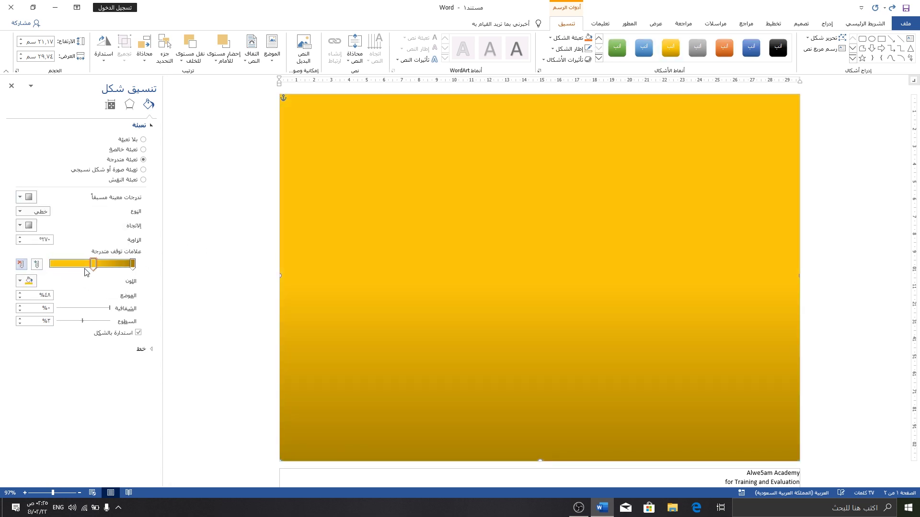
pyautogui.moveTo(94, 264); pyautogui.dragTo(50, 265)
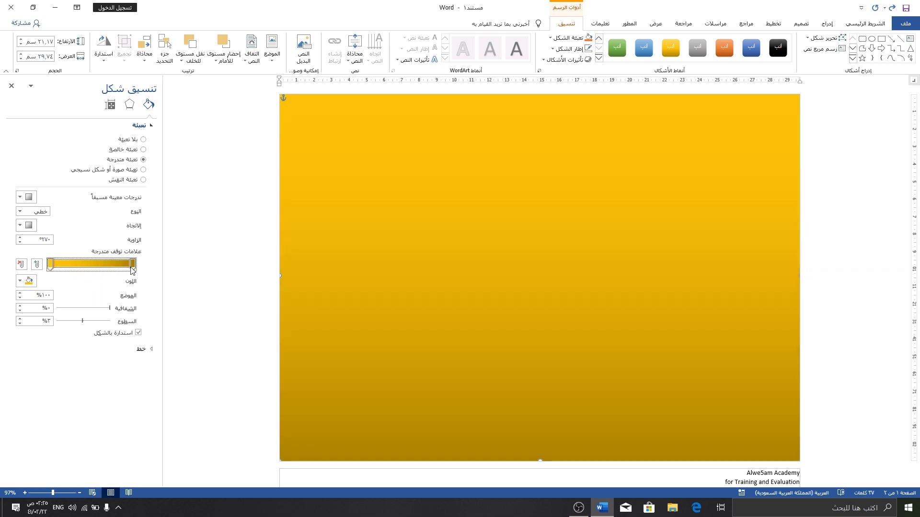
pyautogui.click(12, 86)
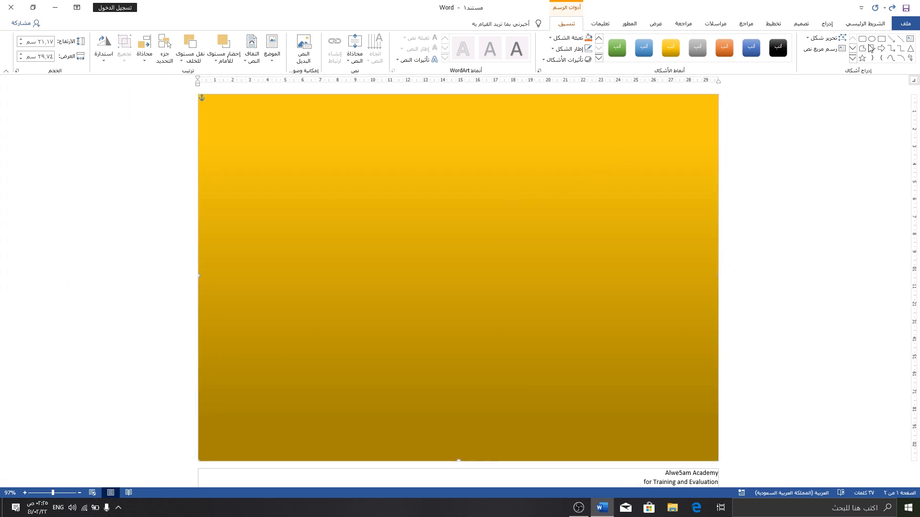
pyautogui.click(828, 23)
# Draw a rounded rectangle inside the gold page rectangle.
pyautogui.click(770, 56)
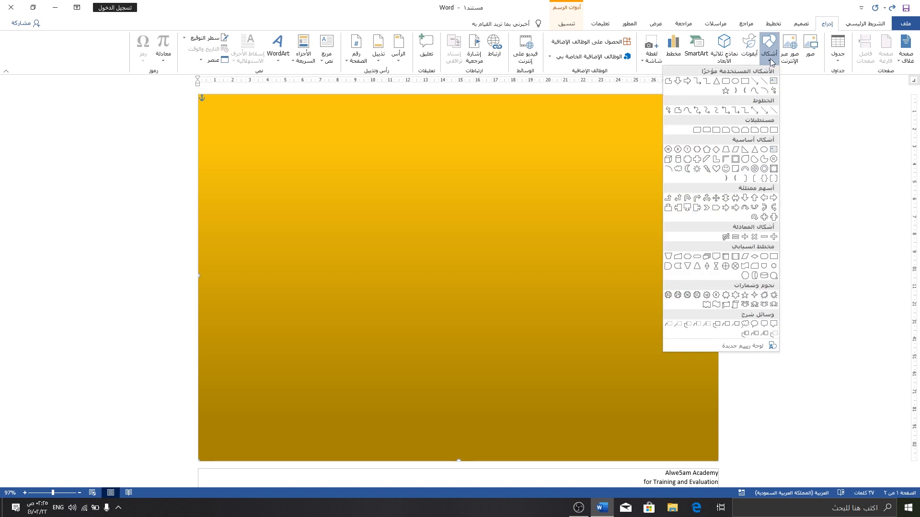
pyautogui.click(726, 81)
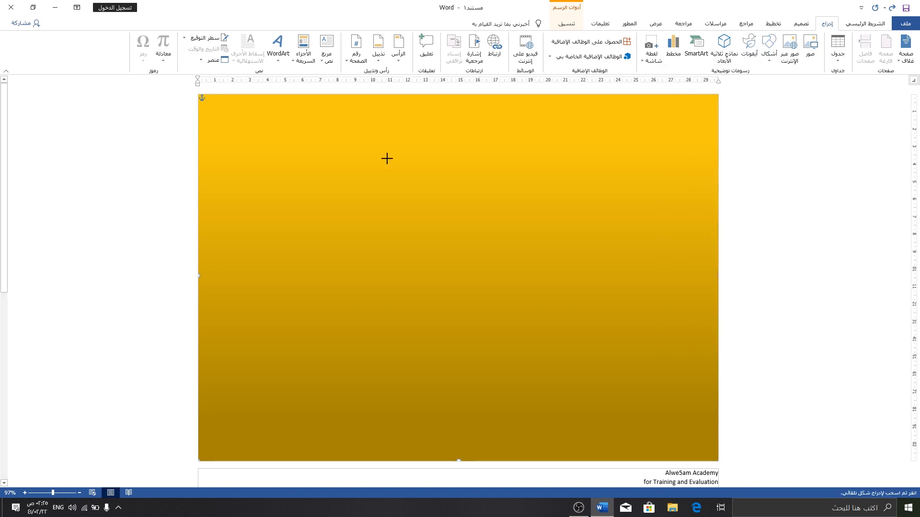
pyautogui.moveTo(213, 107); pyautogui.dragTo(680, 437)
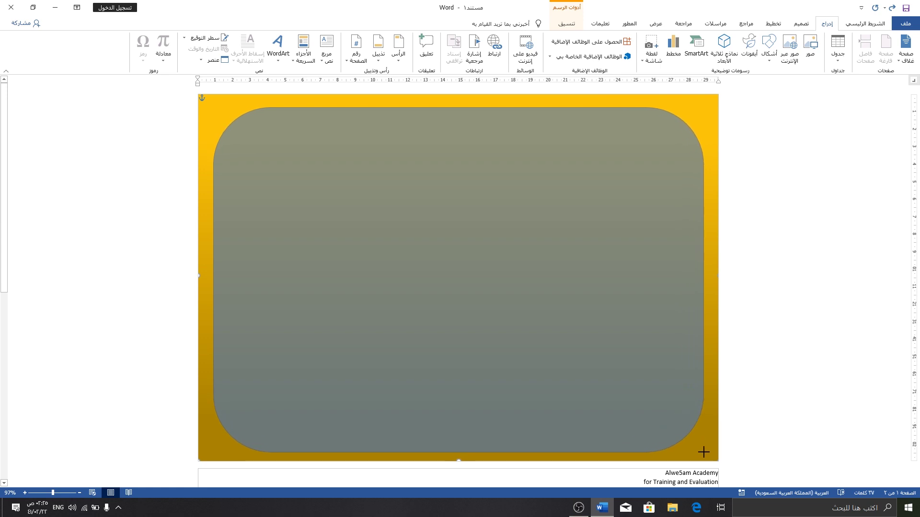
pyautogui.moveTo(680, 438); pyautogui.dragTo(704, 452)
pyautogui.click(269, 105)
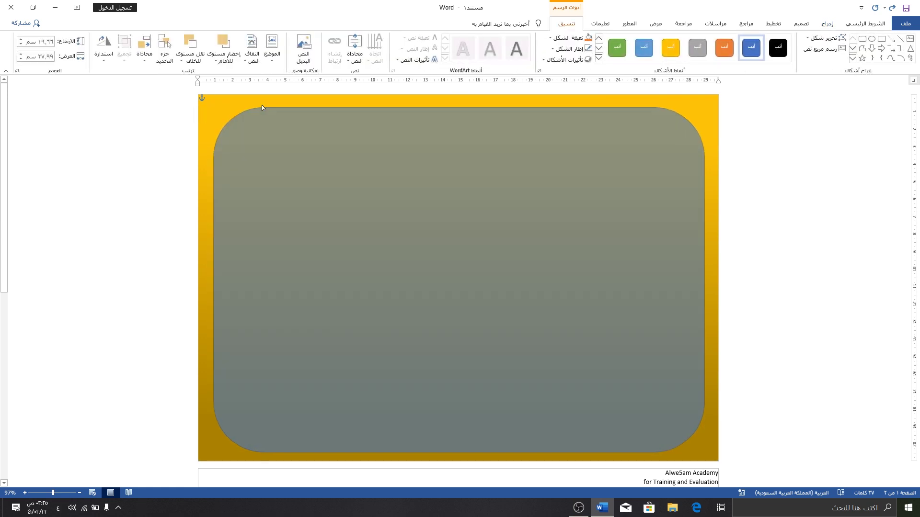
pyautogui.click(234, 108)
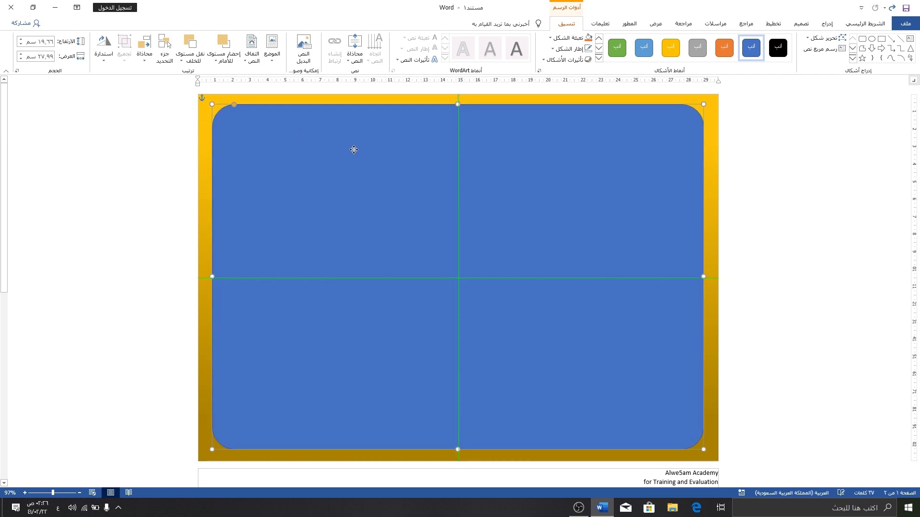
pyautogui.moveTo(353, 150); pyautogui.dragTo(353, 150)
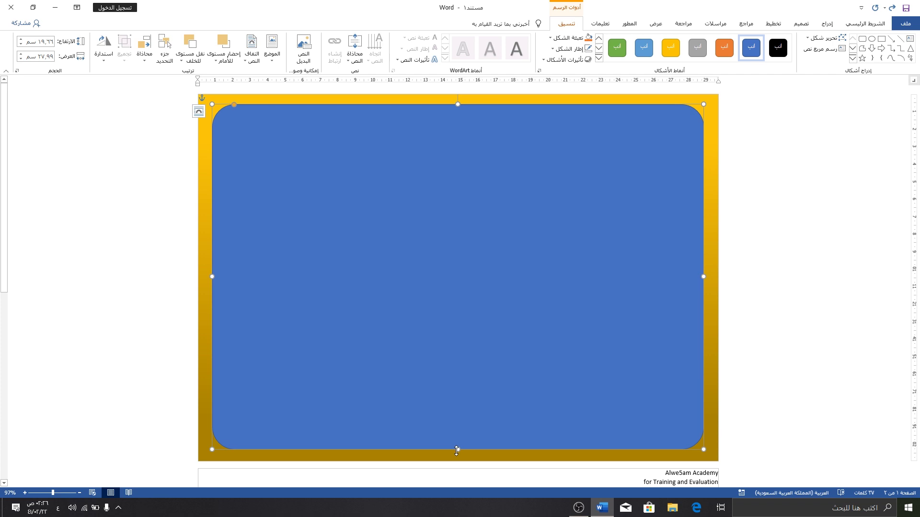
# Give the rounded rectangle no outline and a white fill.
pyautogui.click(570, 50)
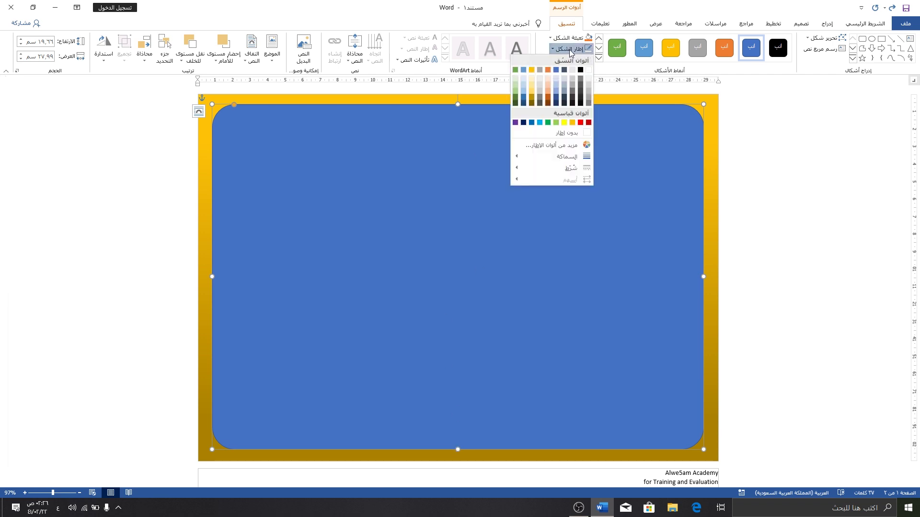
pyautogui.click(565, 134)
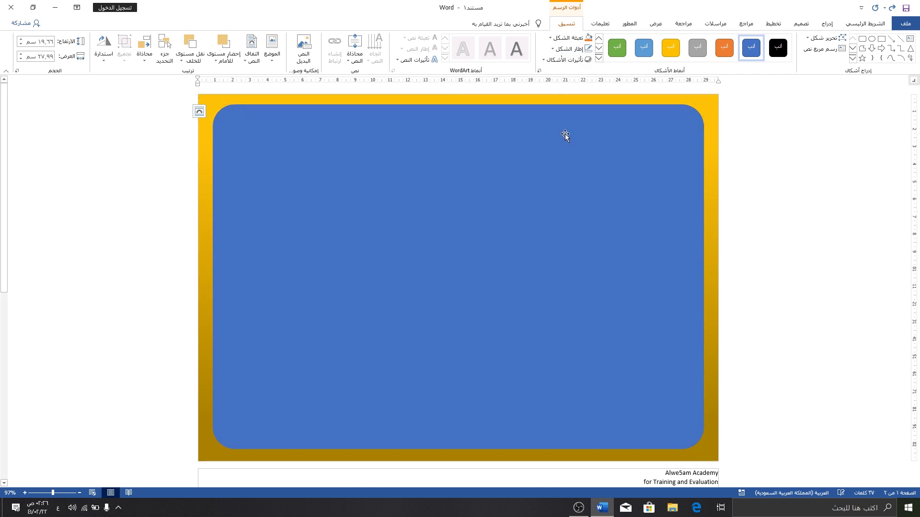
pyautogui.rightClick(434, 142)
pyautogui.click(563, 38)
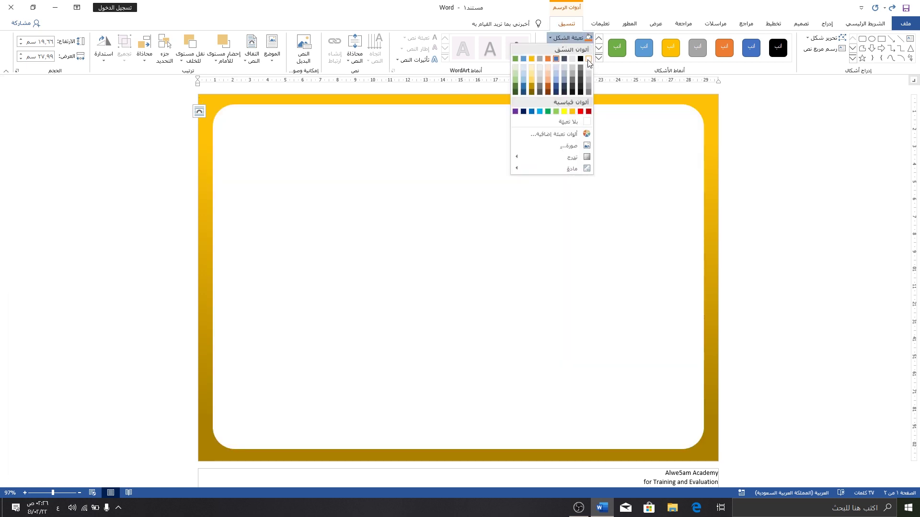
pyautogui.click(588, 60)
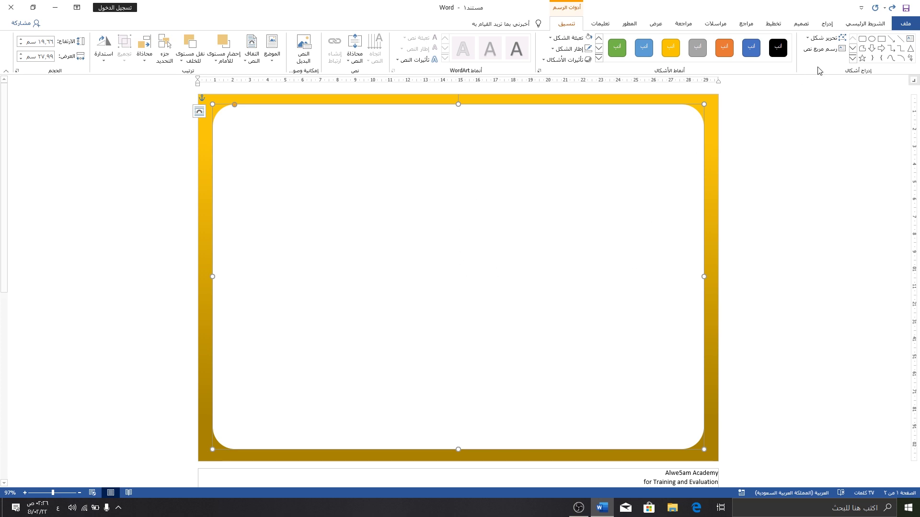
pyautogui.click(827, 24)
pyautogui.click(773, 63)
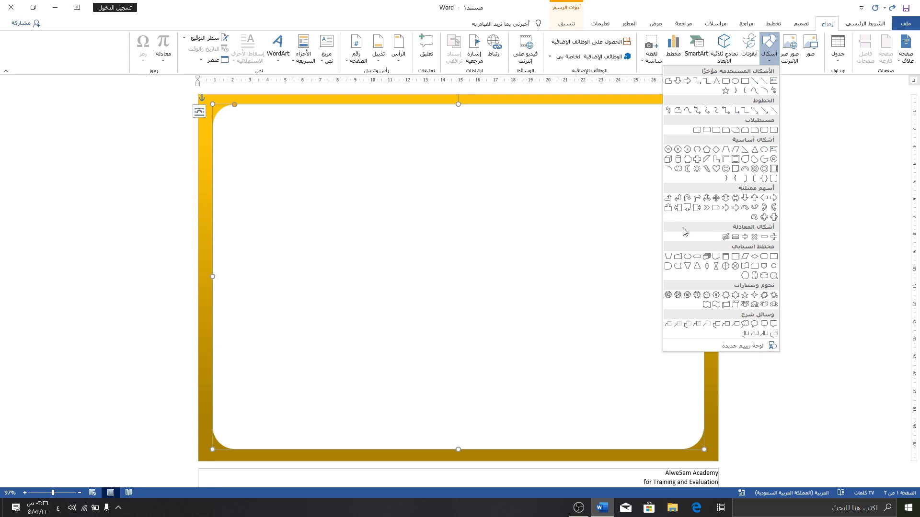
# Draw a Flowchart: Manual Input shape at the frame's bottom-right corner and enlarge it up and left.
pyautogui.click(678, 258)
pyautogui.moveTo(552, 385); pyautogui.dragTo(691, 451)
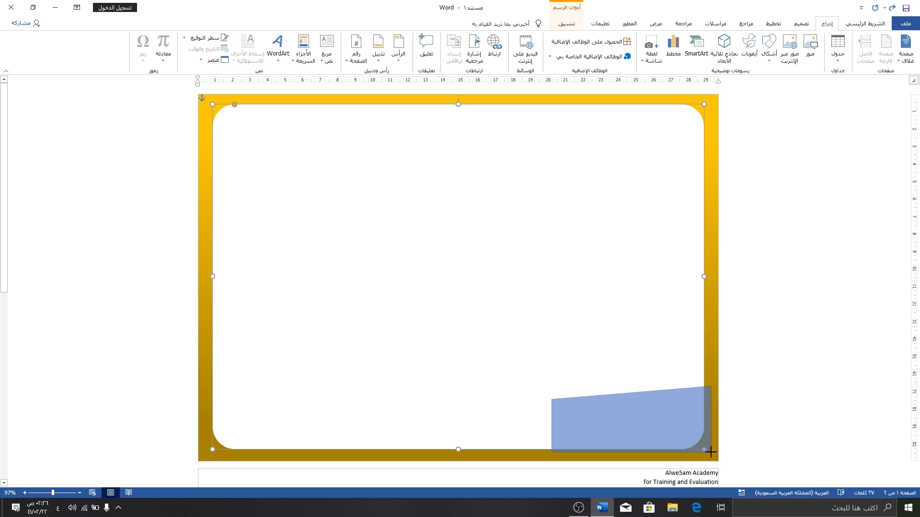
pyautogui.moveTo(691, 450); pyautogui.dragTo(717, 460)
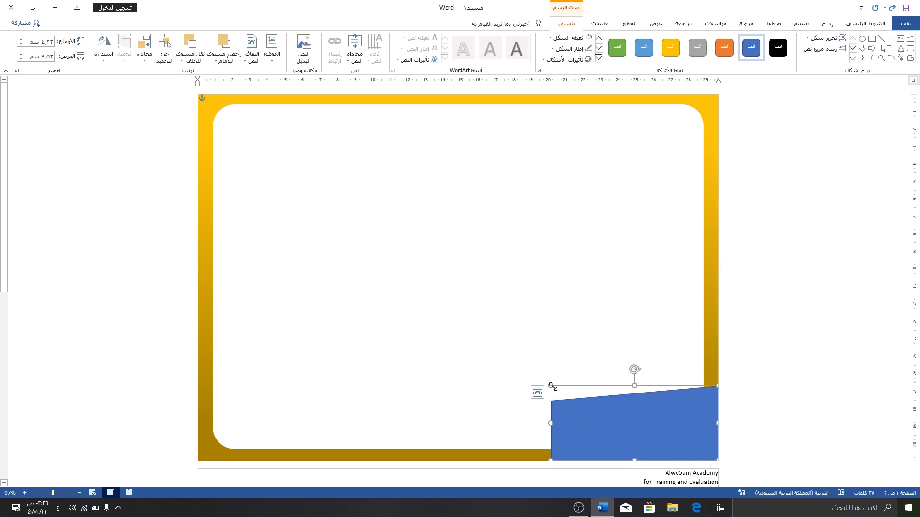
pyautogui.moveTo(550, 386); pyautogui.dragTo(513, 365)
pyautogui.keyDown('ctrl'); pyautogui.moveTo(559, 412); pyautogui.dragTo(245, 413); pyautogui.keyUp('ctrl')
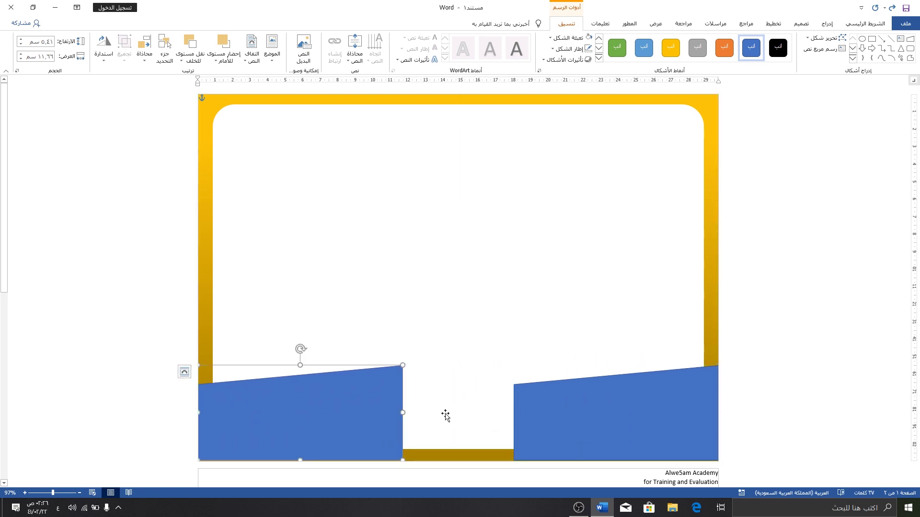
pyautogui.click(555, 416)
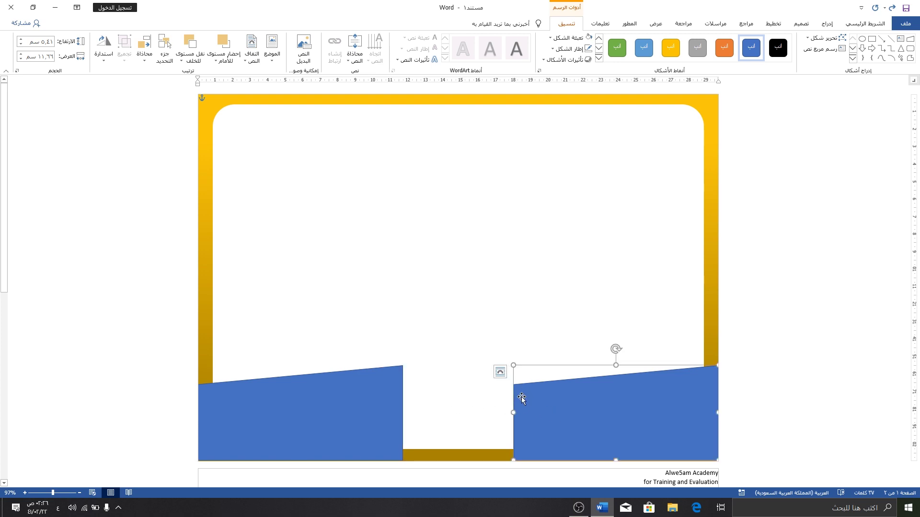
pyautogui.moveTo(513, 365); pyautogui.dragTo(485, 351)
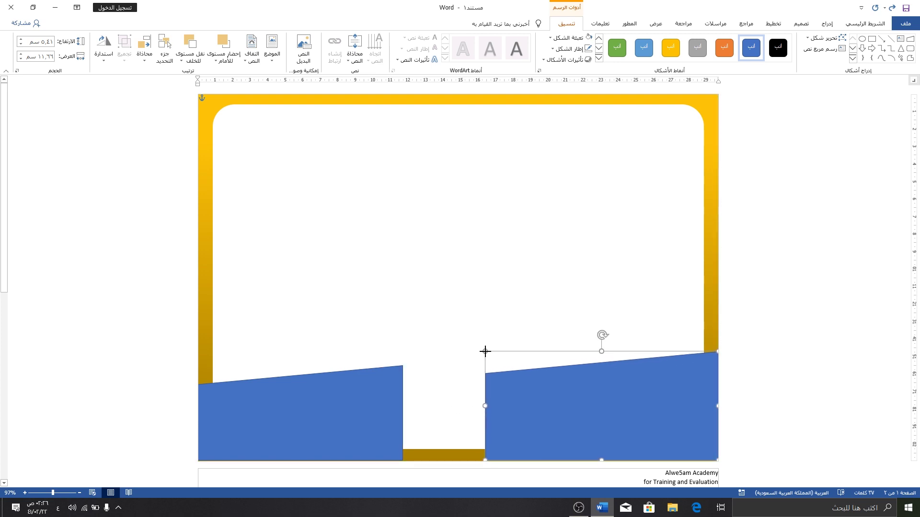
# Delete the stray left copies and lower the right shape's top edge slightly.
pyautogui.click(346, 399)
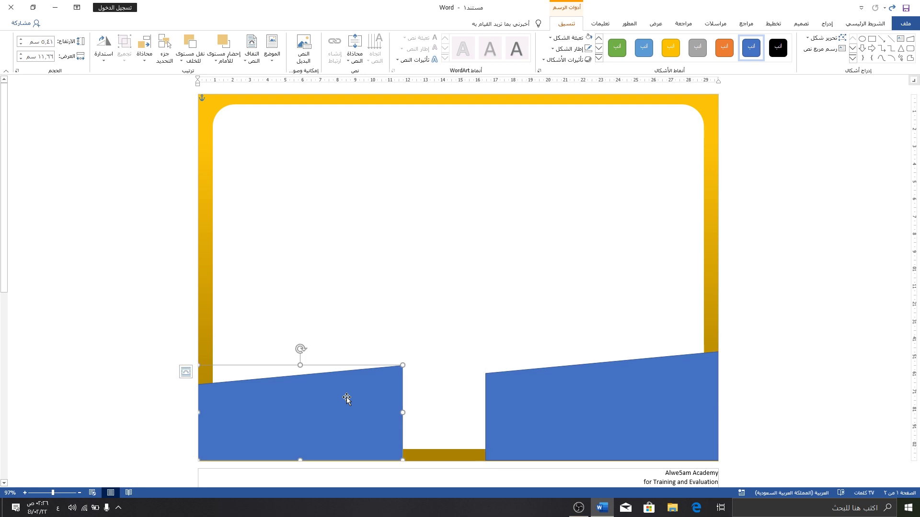
pyautogui.click(501, 405)
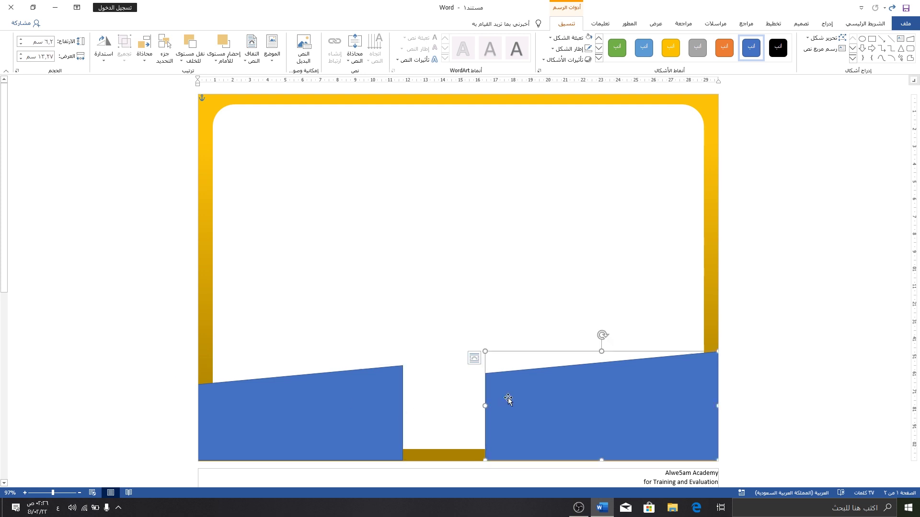
pyautogui.moveTo(485, 351); pyautogui.dragTo(480, 348)
pyautogui.click(382, 384)
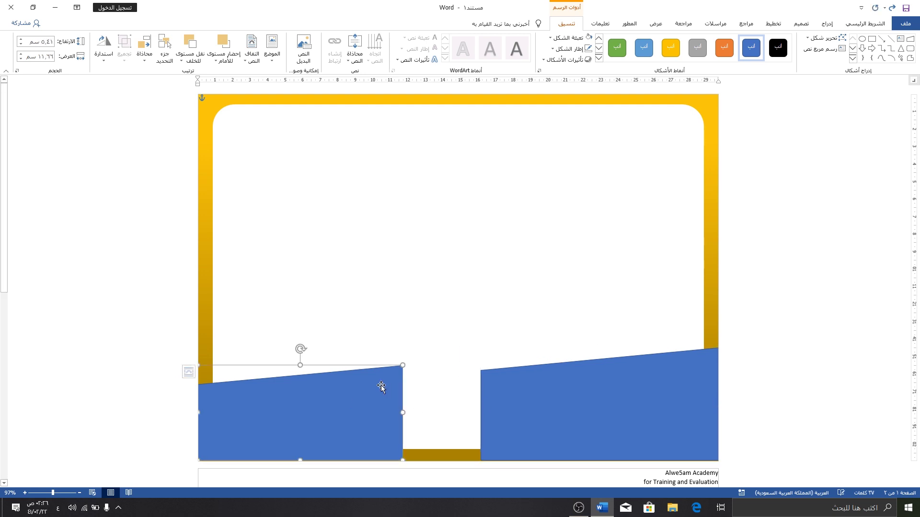
pyautogui.press('Delete')
pyautogui.click(558, 416)
pyautogui.moveTo(574, 407); pyautogui.dragTo(327, 419)
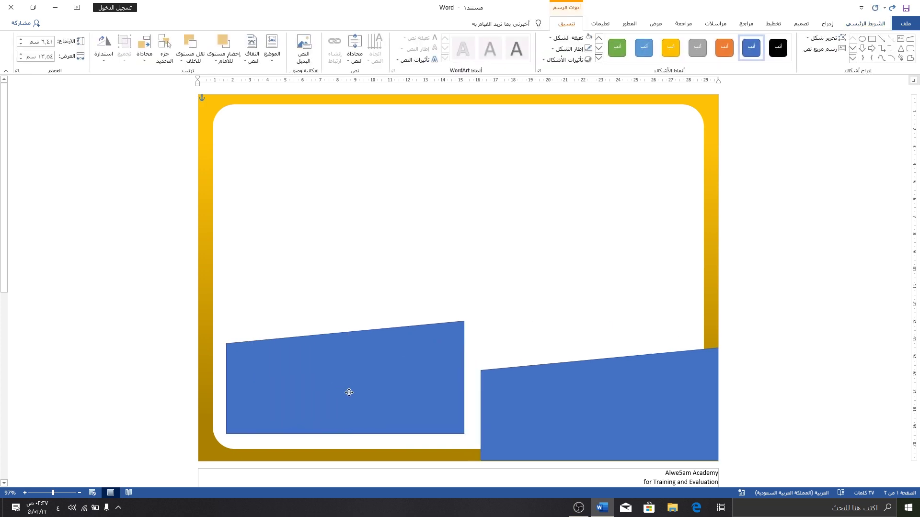
pyautogui.click(323, 419)
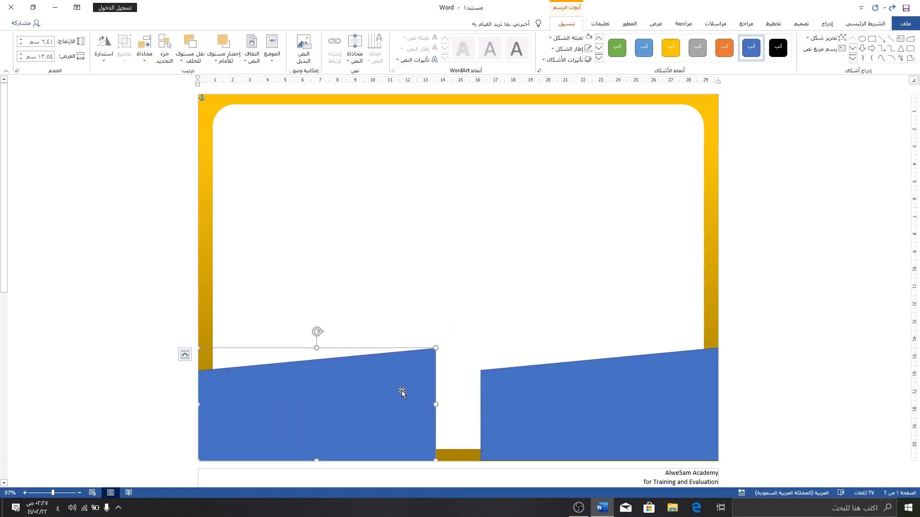
pyautogui.press('Delete')
pyautogui.click(636, 384)
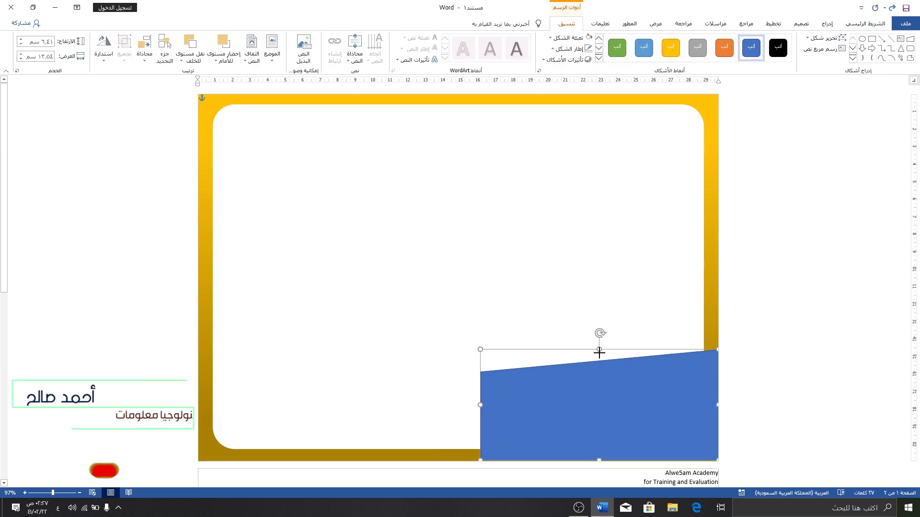
pyautogui.moveTo(599, 352); pyautogui.dragTo(599, 367)
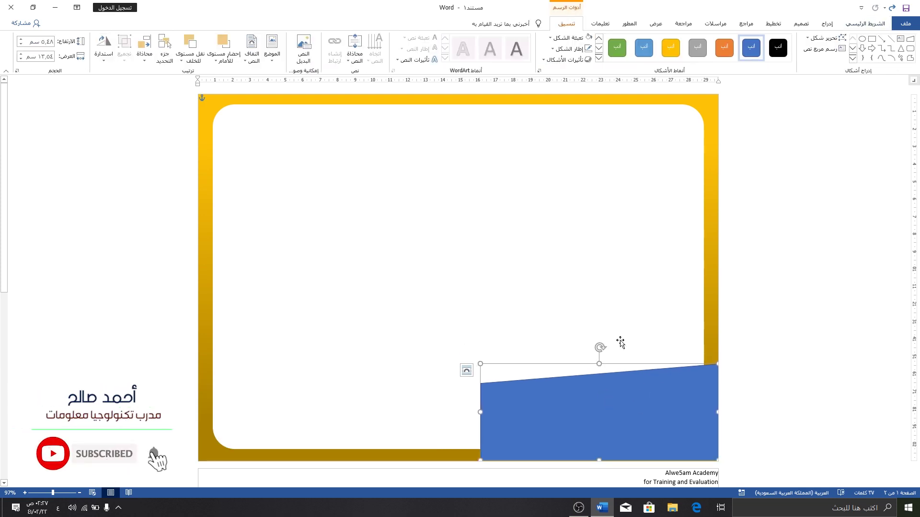
# Use Edit Points to bend the shape's top edge down into a curve.
pyautogui.click(823, 38)
pyautogui.click(814, 61)
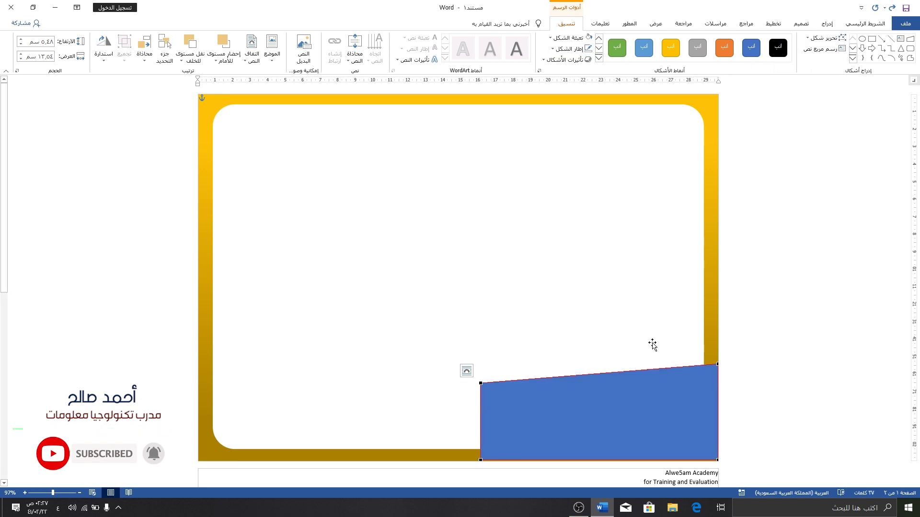
pyautogui.click(480, 384)
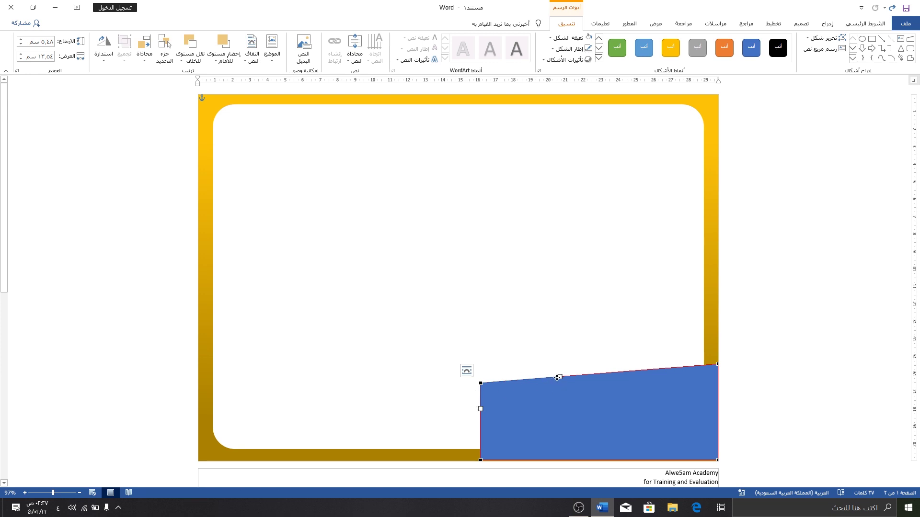
pyautogui.moveTo(560, 376); pyautogui.dragTo(655, 414)
# Shape the blue shape's top edge into a smooth wave that dips midway and crests near the right.
pyautogui.moveTo(662, 415); pyautogui.dragTo(640, 425)
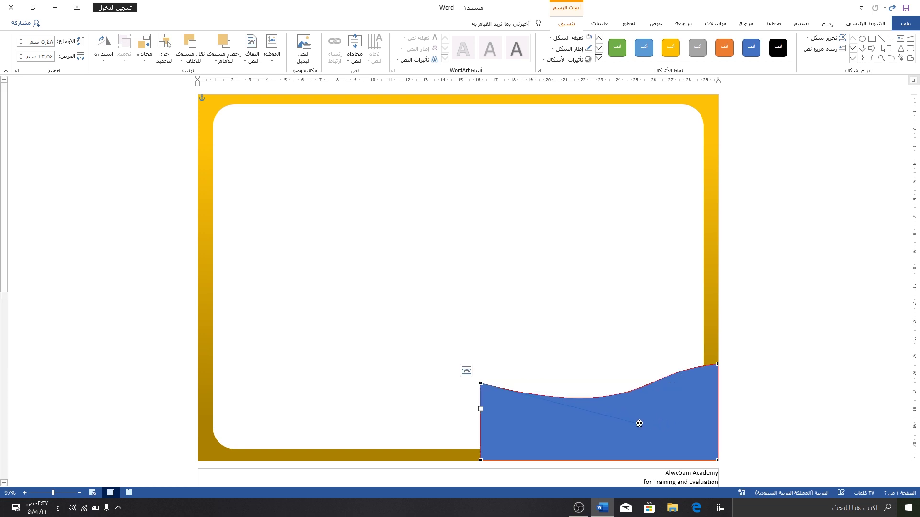
pyautogui.click(717, 366)
pyautogui.moveTo(639, 370)
pyautogui.mouseDown()
pyautogui.moveTo(575, 325)
pyautogui.moveTo(583, 338)
pyautogui.mouseUp()
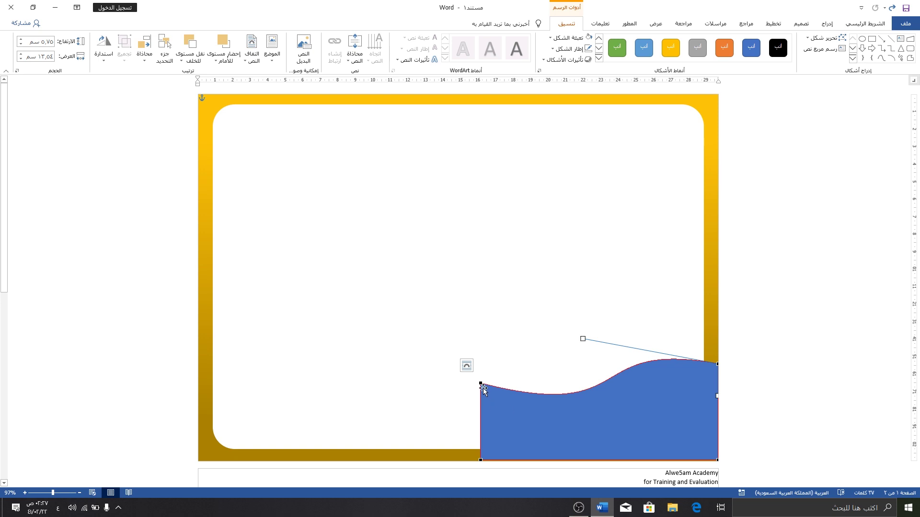
pyautogui.moveTo(481, 385); pyautogui.dragTo(482, 395)
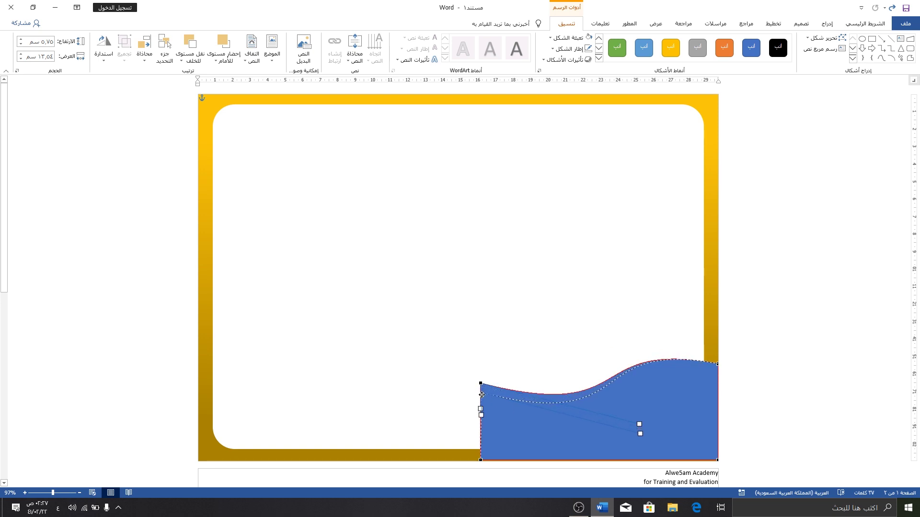
pyautogui.moveTo(481, 395); pyautogui.dragTo(480, 395)
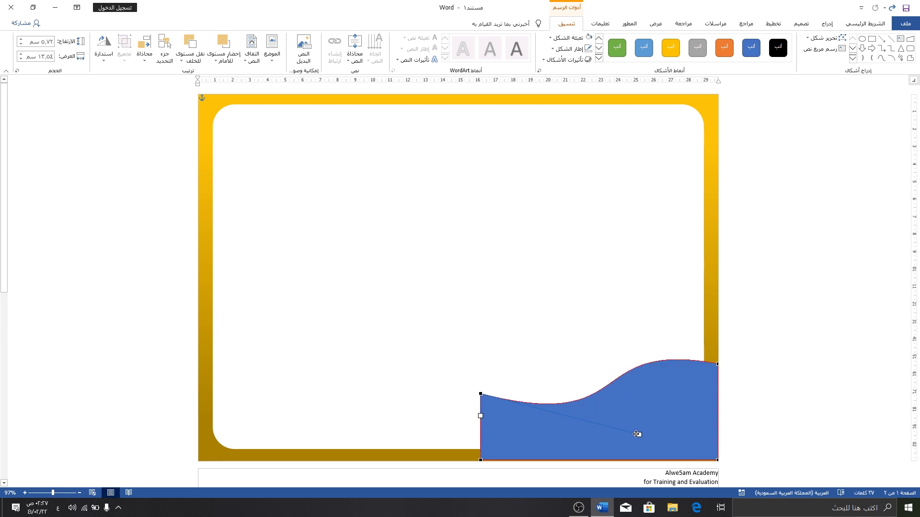
pyautogui.moveTo(639, 436); pyautogui.dragTo(626, 423)
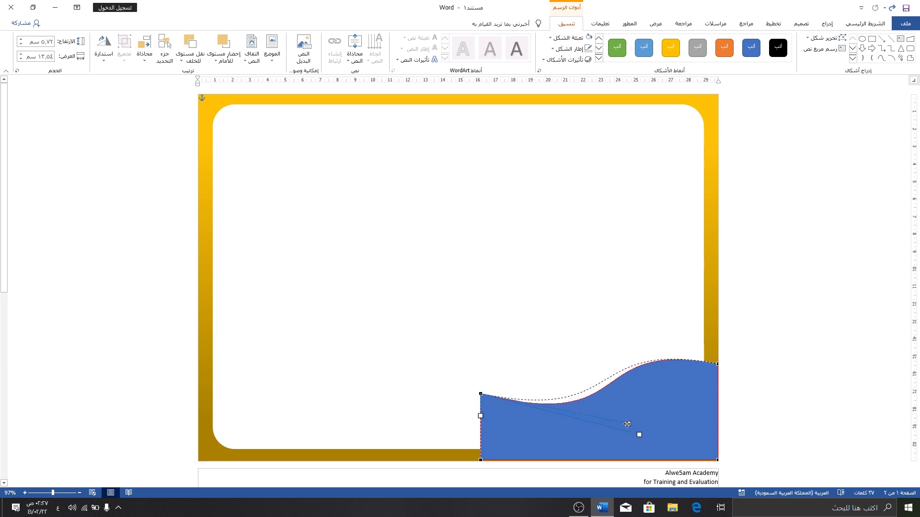
pyautogui.click(717, 365)
pyautogui.moveTo(583, 340)
pyautogui.mouseDown()
pyautogui.moveTo(620, 344)
pyautogui.moveTo(604, 350)
pyautogui.mouseUp()
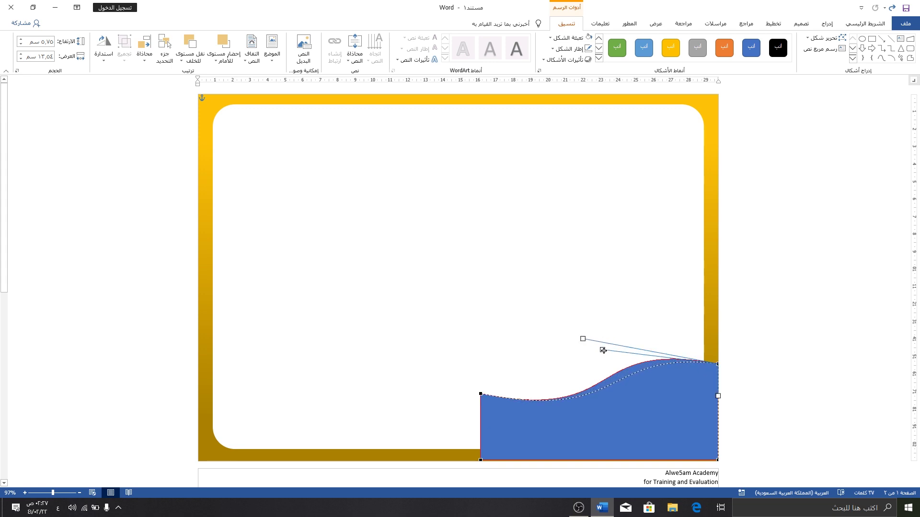
pyautogui.click(547, 312)
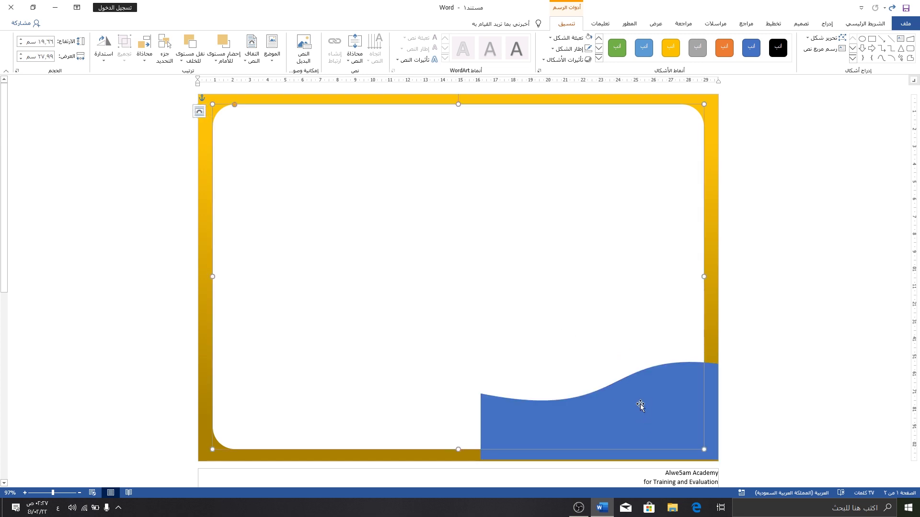
pyautogui.click(640, 405)
pyautogui.click(712, 286)
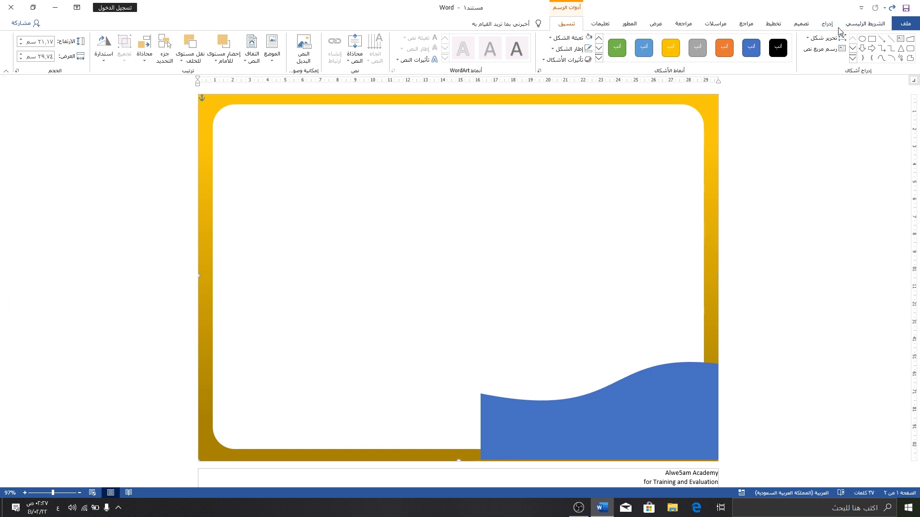
# Copy the frame's gold gradient onto the wave with Format Painter.
pyautogui.click(855, 24)
pyautogui.click(863, 63)
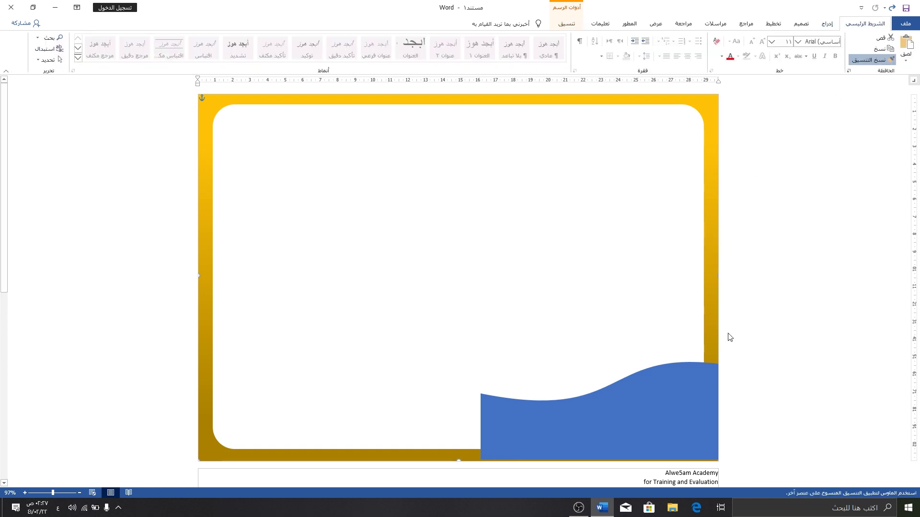
pyautogui.click(658, 391)
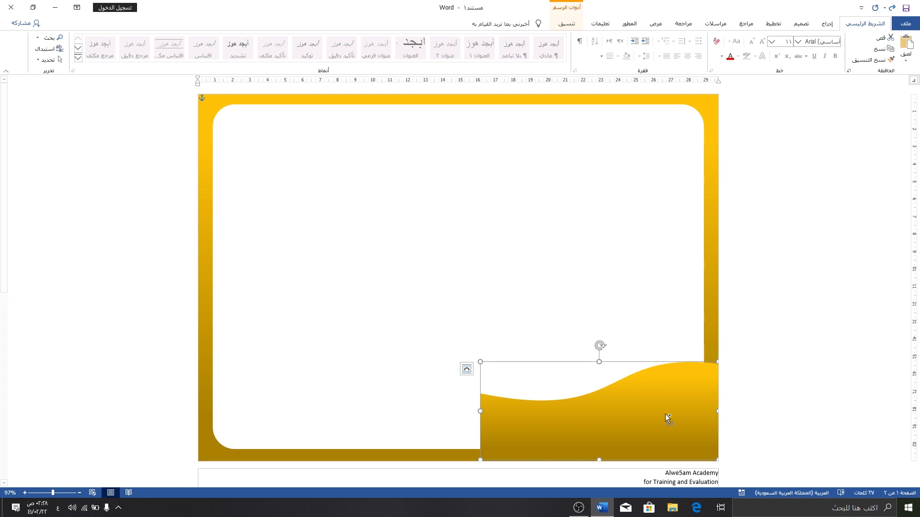
# Duplicate the wave, flip it horizontally, and move it to the bottom-left edge.
pyautogui.moveTo(667, 418); pyautogui.dragTo(527, 367)
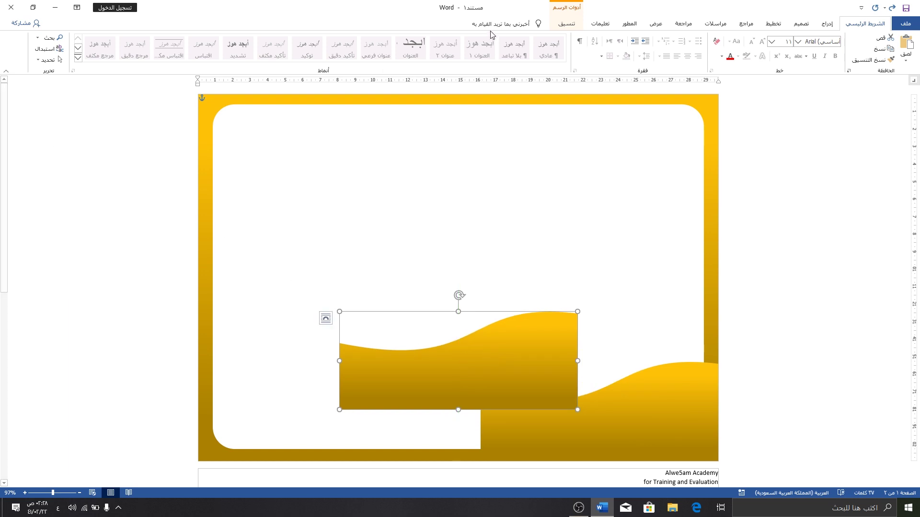
pyautogui.click(567, 23)
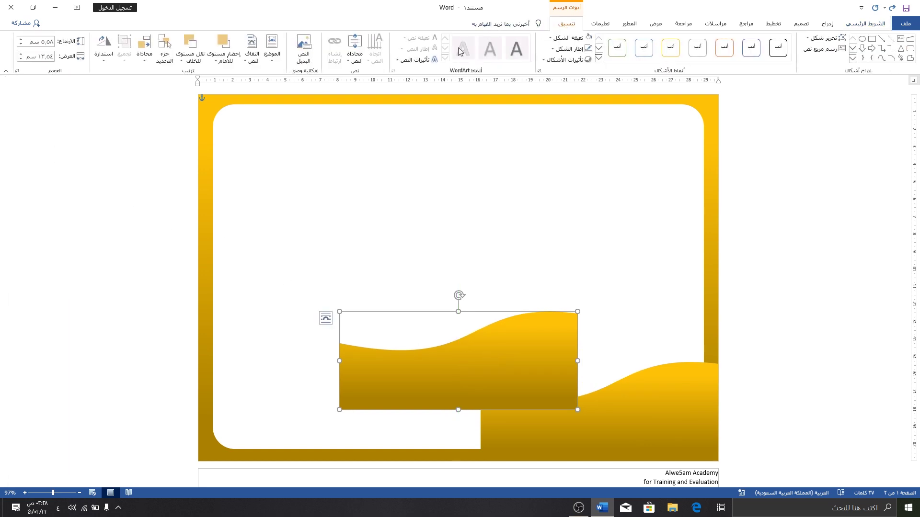
pyautogui.click(101, 65)
pyautogui.click(83, 110)
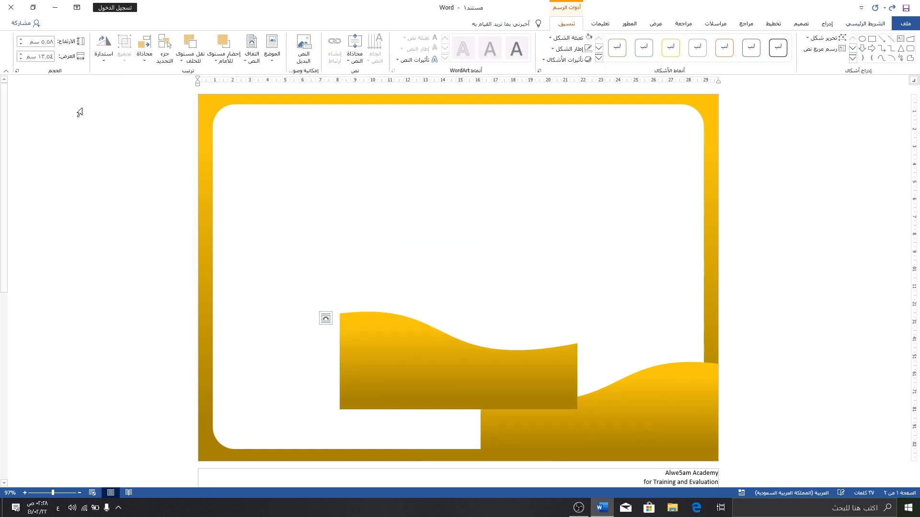
pyautogui.moveTo(396, 349)
pyautogui.mouseDown()
pyautogui.moveTo(291, 387)
pyautogui.moveTo(281, 404)
pyautogui.moveTo(257, 404)
pyautogui.mouseUp()
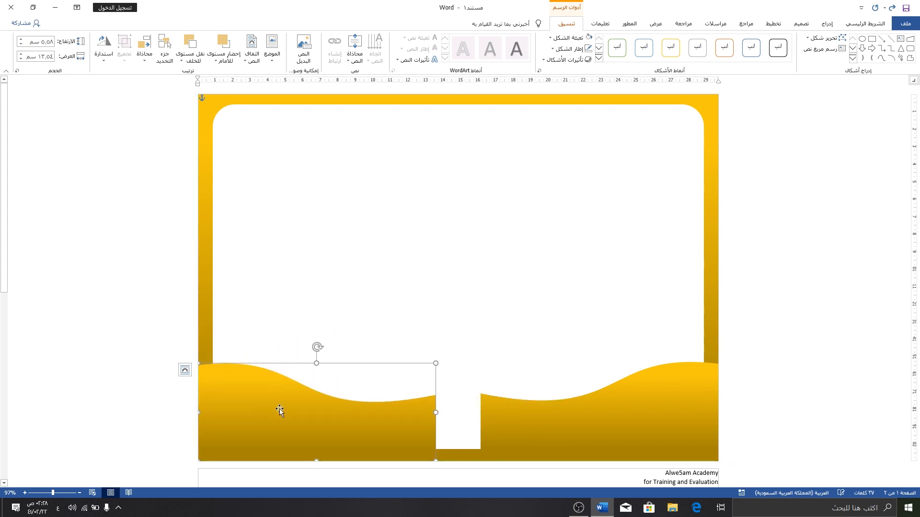
# Layer a second copy of the right wave behind it, lined up with the page's right edge.
pyautogui.click(564, 419)
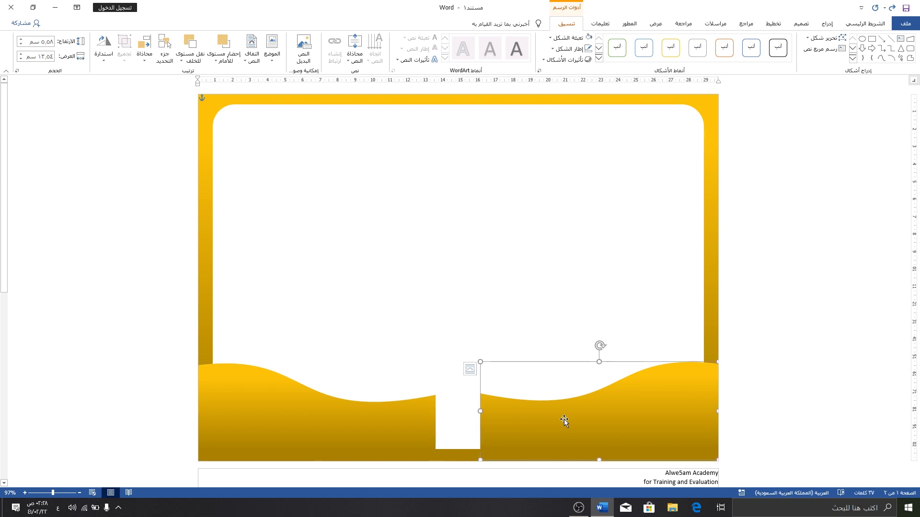
pyautogui.click(390, 421)
pyautogui.click(643, 416)
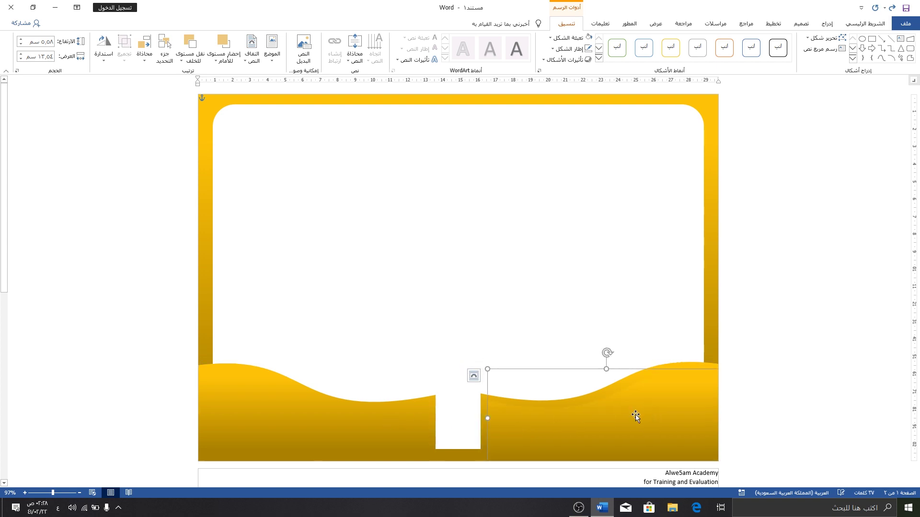
pyautogui.moveTo(635, 415)
pyautogui.mouseDown()
pyautogui.moveTo(619, 386)
pyautogui.moveTo(647, 443)
pyautogui.mouseUp()
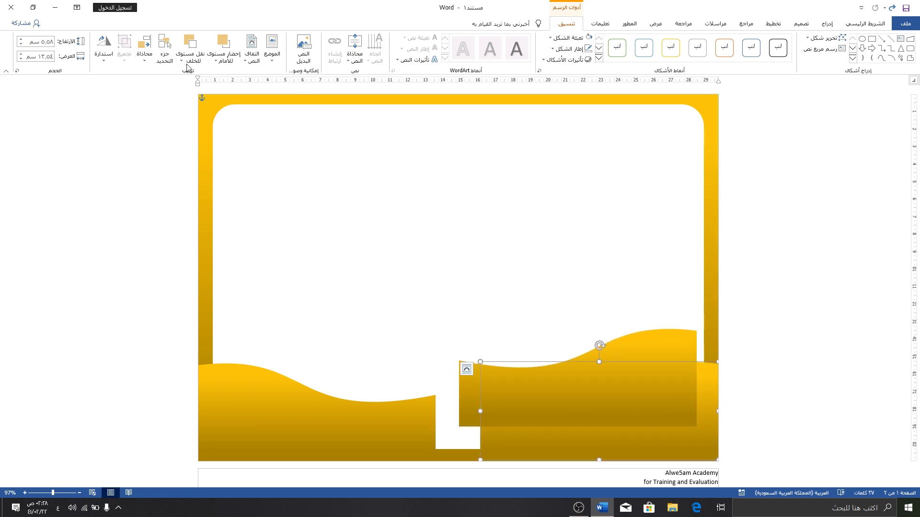
pyautogui.click(231, 44)
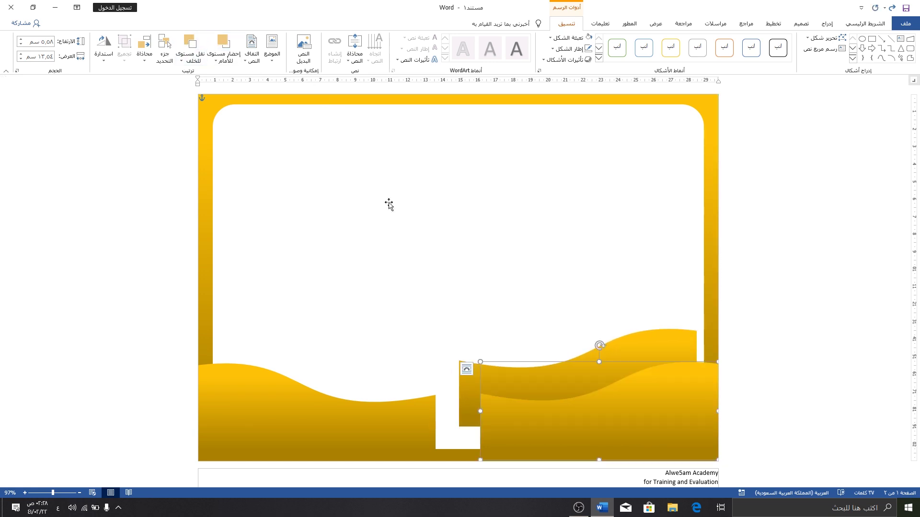
pyautogui.click(669, 348)
pyautogui.moveTo(668, 349); pyautogui.dragTo(693, 359)
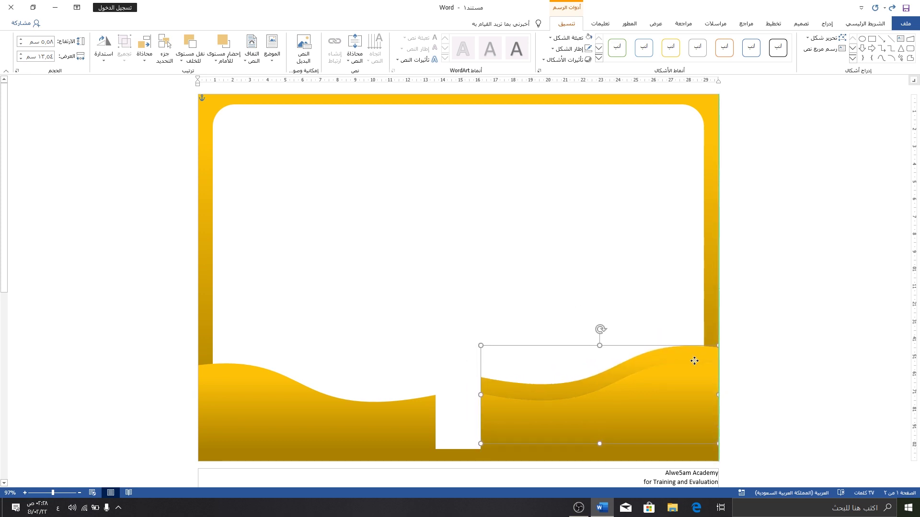
pyautogui.moveTo(694, 358); pyautogui.dragTo(693, 358)
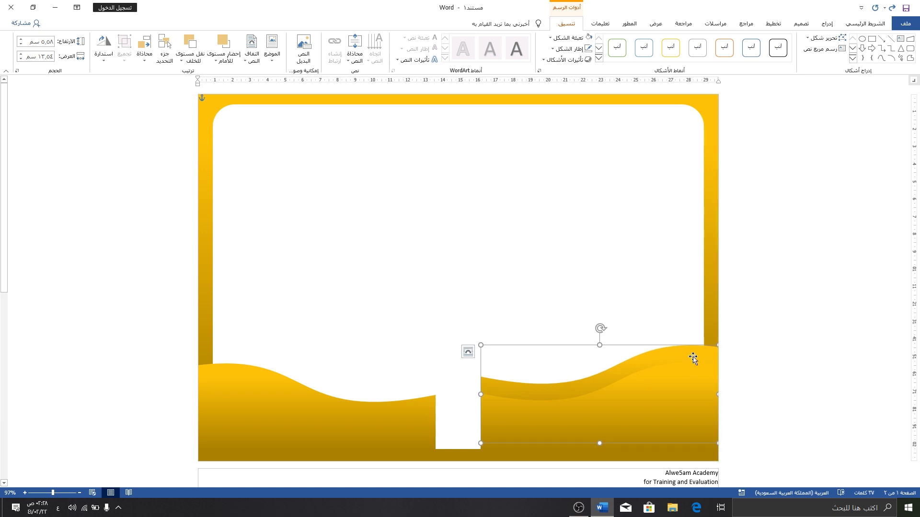
# Mirror a wave copy horizontally and layer it onto the bottom-left wave.
pyautogui.moveTo(675, 369); pyautogui.dragTo(438, 353)
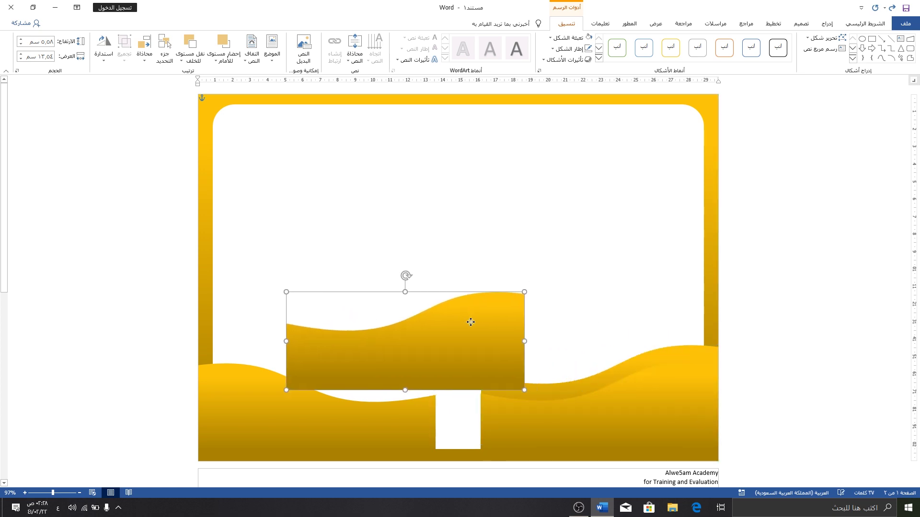
pyautogui.click(103, 48)
pyautogui.click(81, 105)
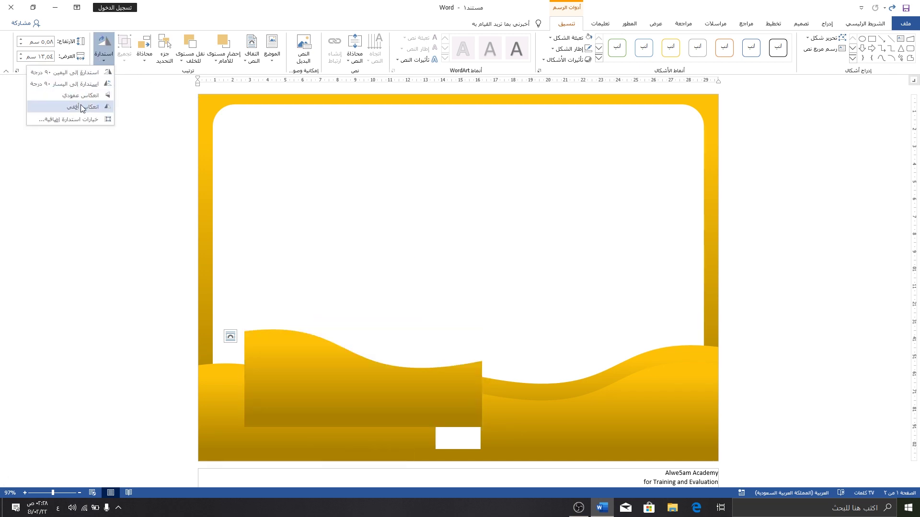
pyautogui.click(283, 379)
pyautogui.click(217, 400)
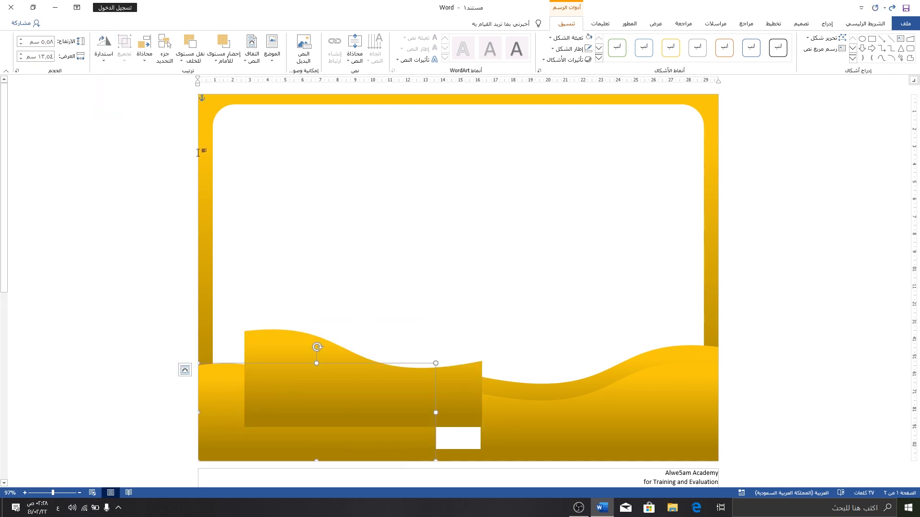
pyautogui.click(227, 46)
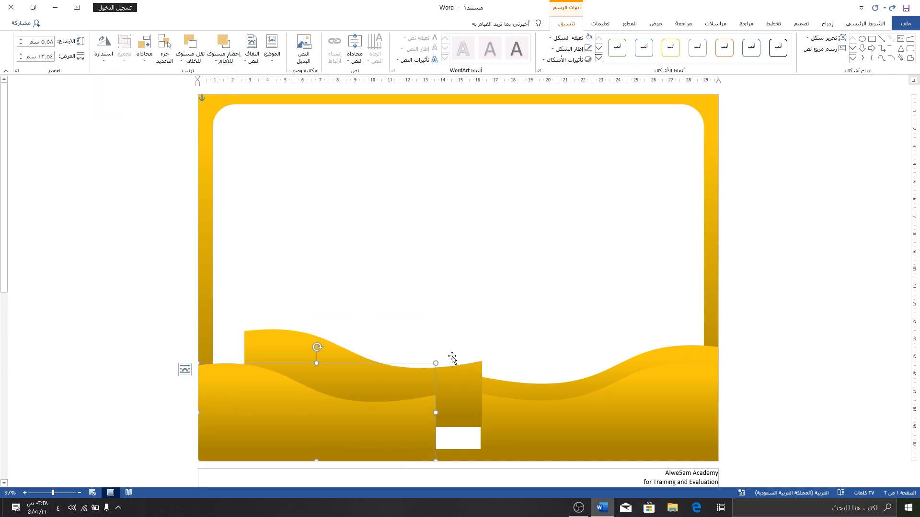
pyautogui.moveTo(460, 383)
pyautogui.mouseDown()
pyautogui.moveTo(403, 384)
pyautogui.moveTo(402, 394)
pyautogui.mouseUp()
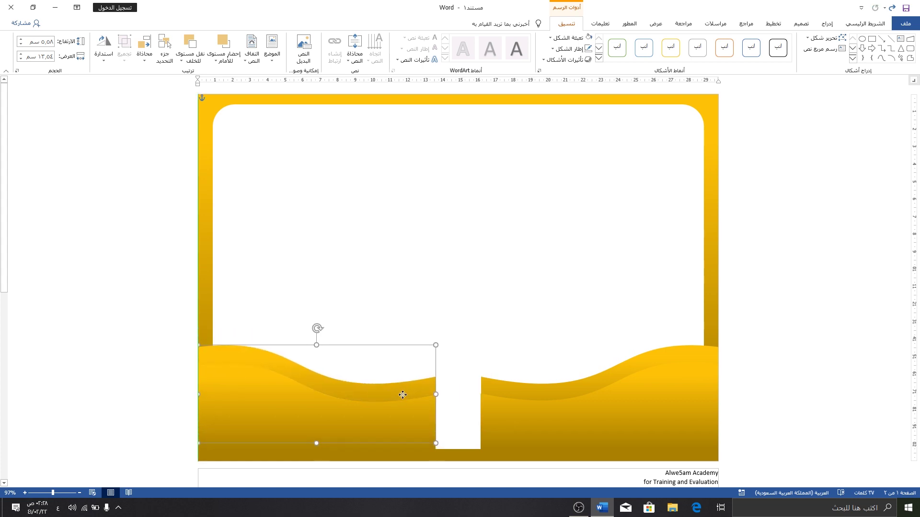
# Select the two left waves together and align them.
pyautogui.keyDown('shift'); pyautogui.click(490, 387); pyautogui.keyUp('shift')
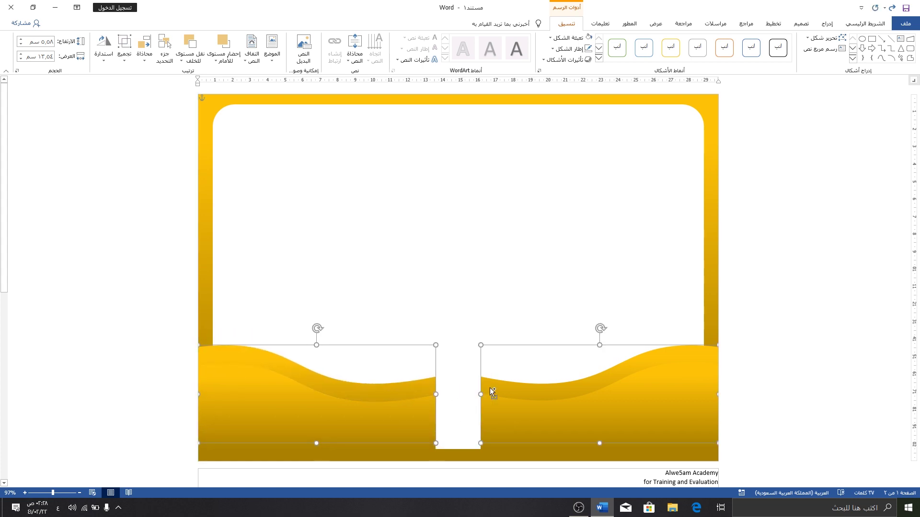
pyautogui.click(102, 57)
pyautogui.click(124, 55)
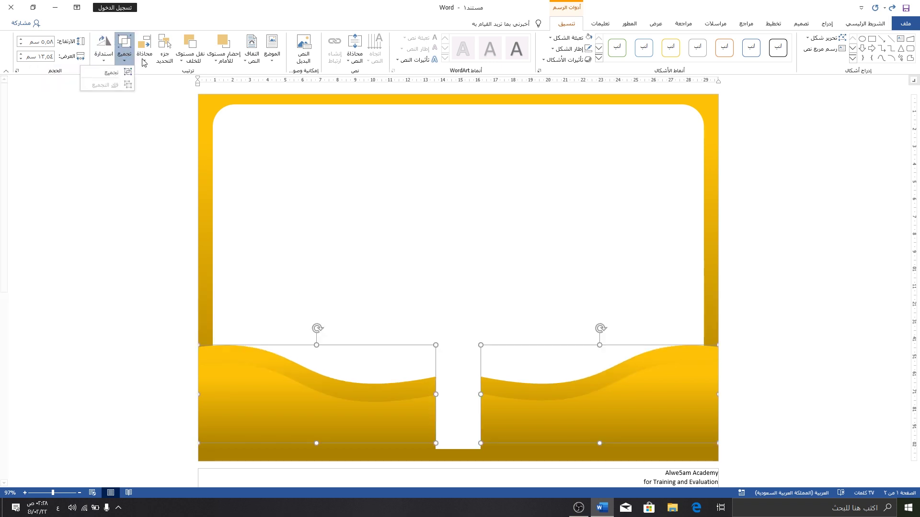
pyautogui.click(143, 60)
pyautogui.click(110, 113)
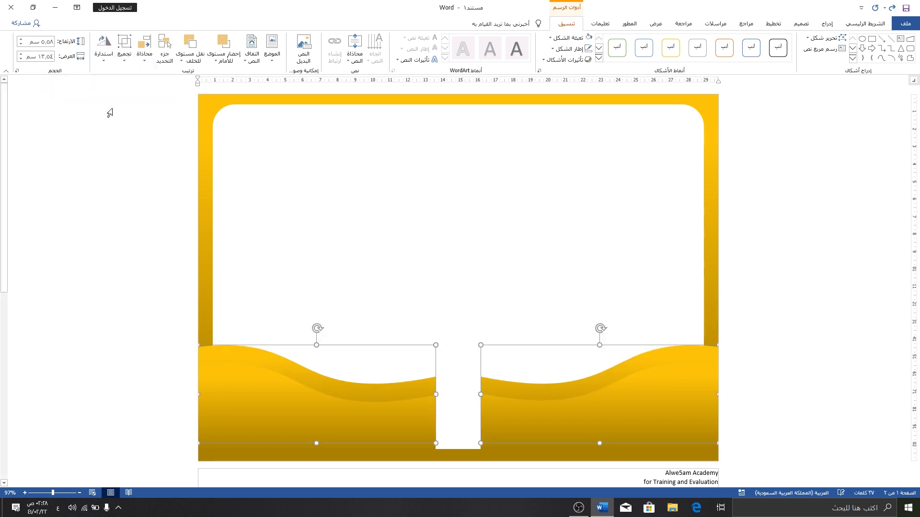
pyautogui.click(409, 288)
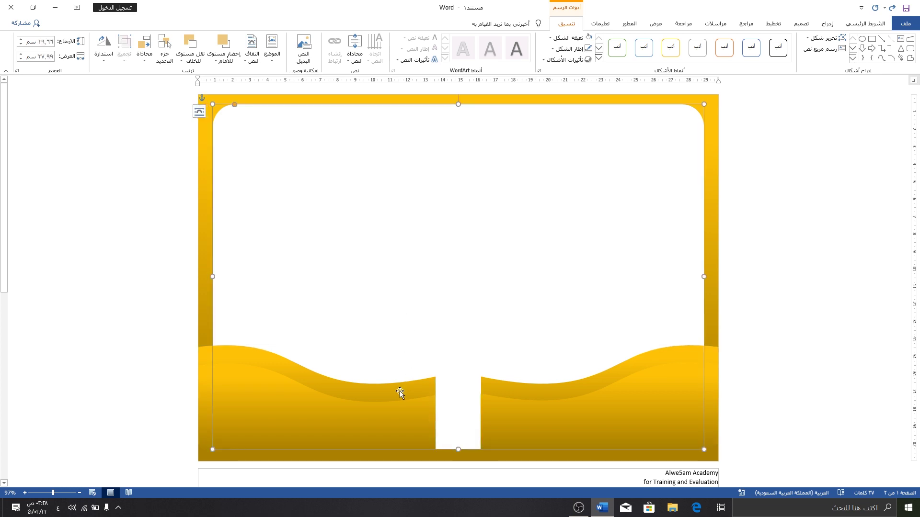
pyautogui.click(399, 392)
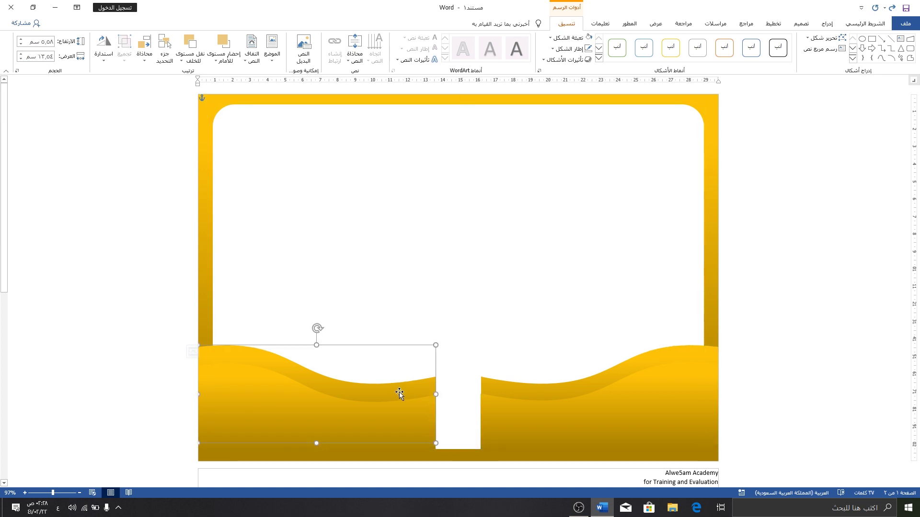
pyautogui.click(519, 408)
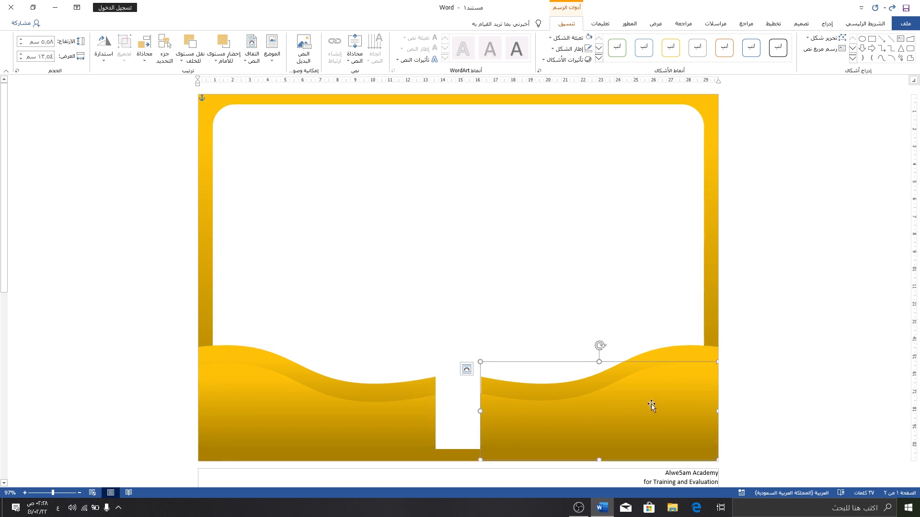
pyautogui.click(553, 59)
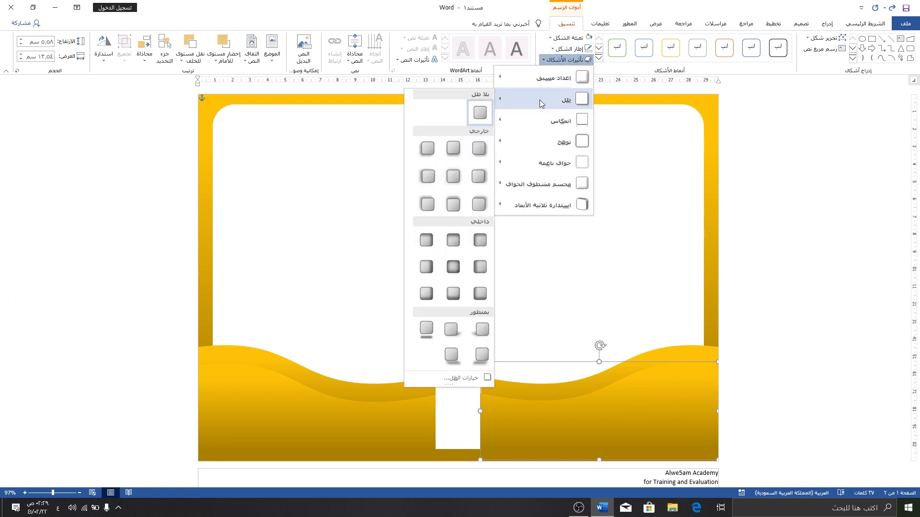
pyautogui.moveTo(547, 99)
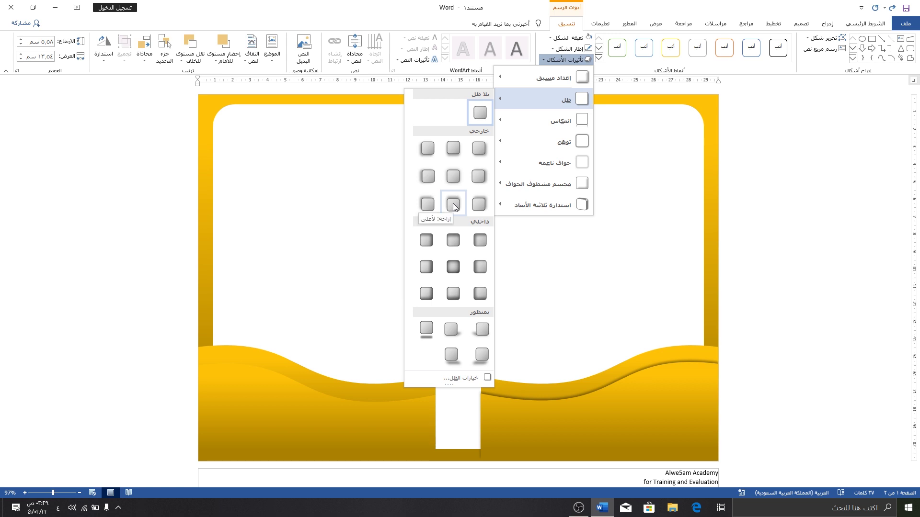
# Give both front waves the same outer shadow preset.
pyautogui.click(455, 206)
pyautogui.click(277, 399)
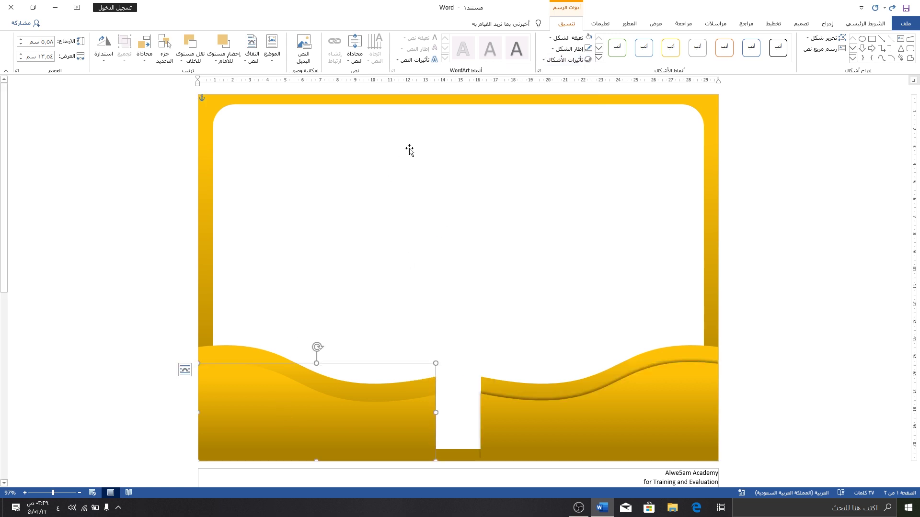
pyautogui.click(575, 62)
pyautogui.moveTo(543, 99)
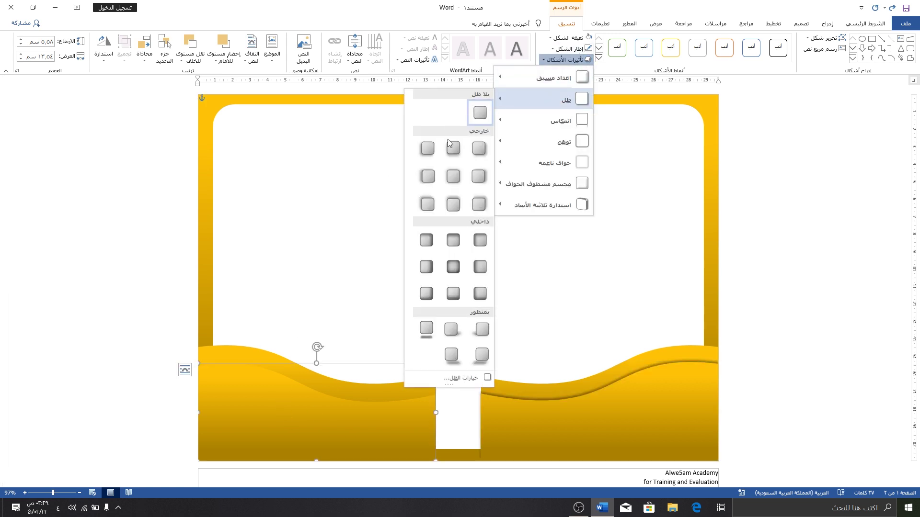
pyautogui.click(452, 205)
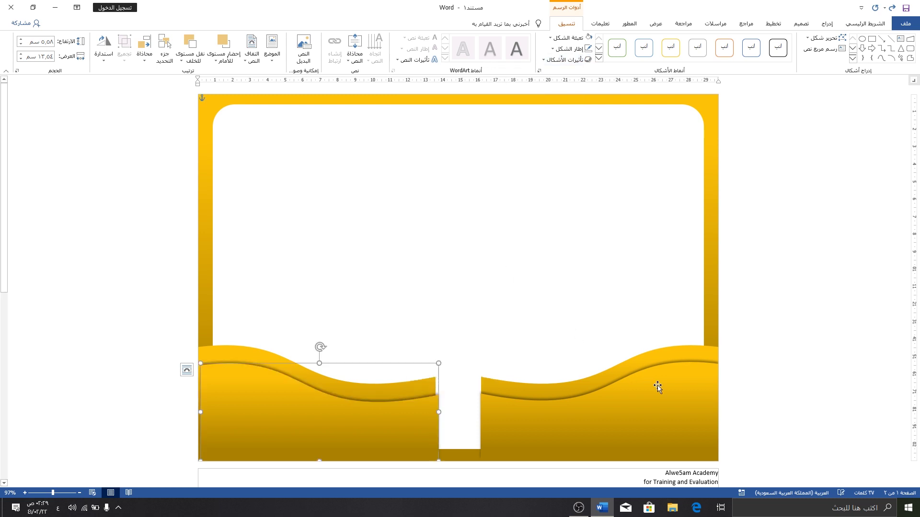
# Apply the third bevel preset to both front waves.
pyautogui.click(678, 353)
pyautogui.click(568, 60)
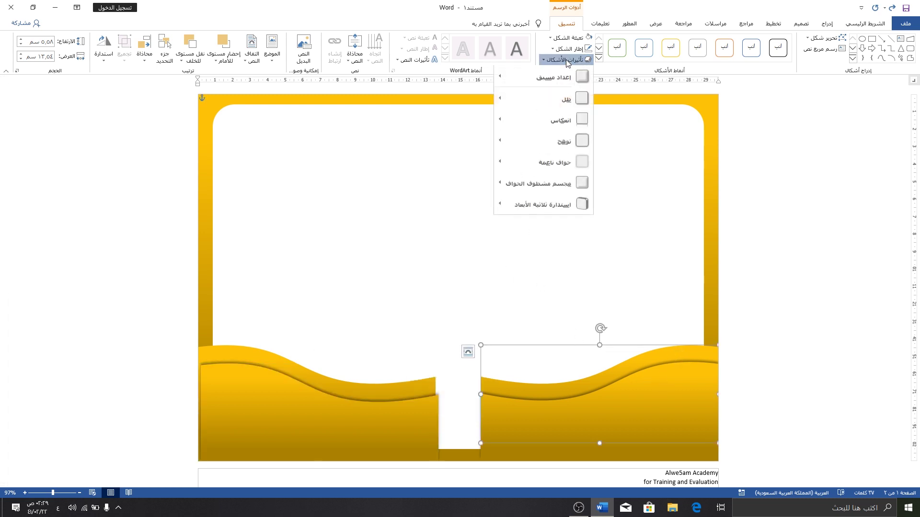
pyautogui.moveTo(557, 78)
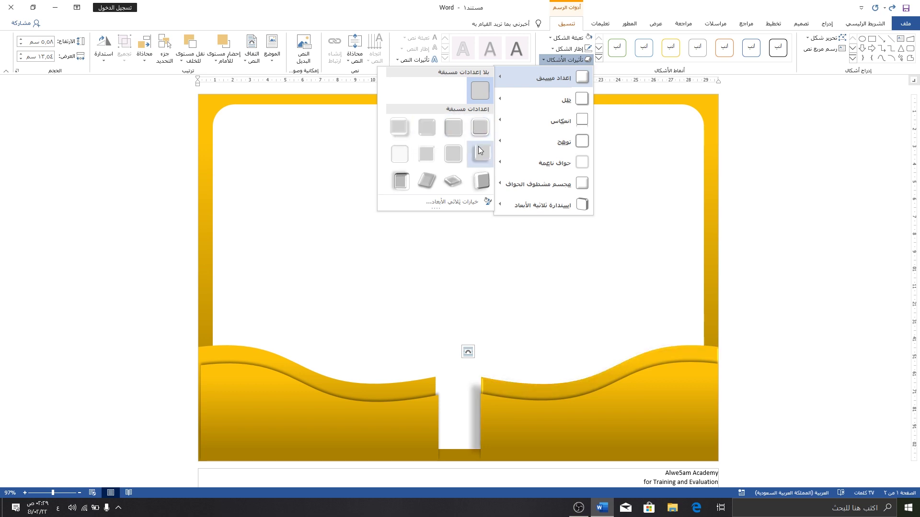
pyautogui.click(432, 127)
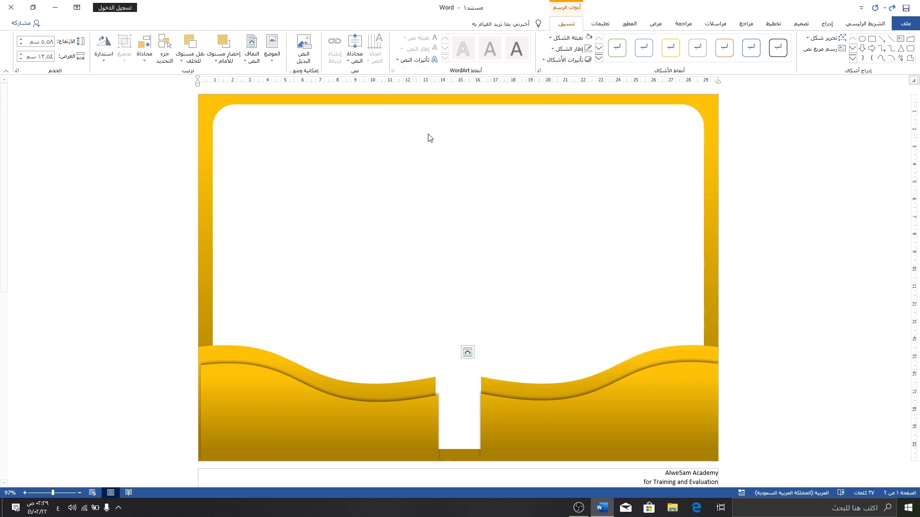
pyautogui.click(340, 384)
pyautogui.click(566, 60)
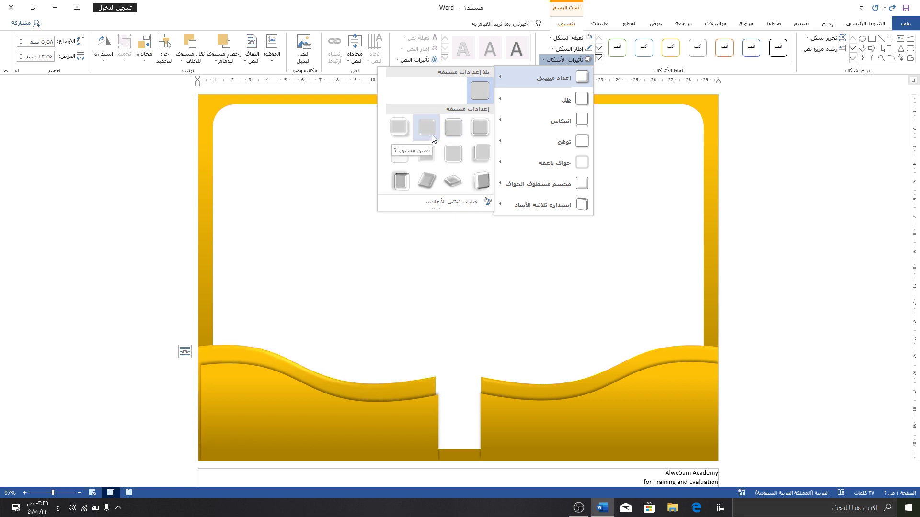
pyautogui.click(432, 134)
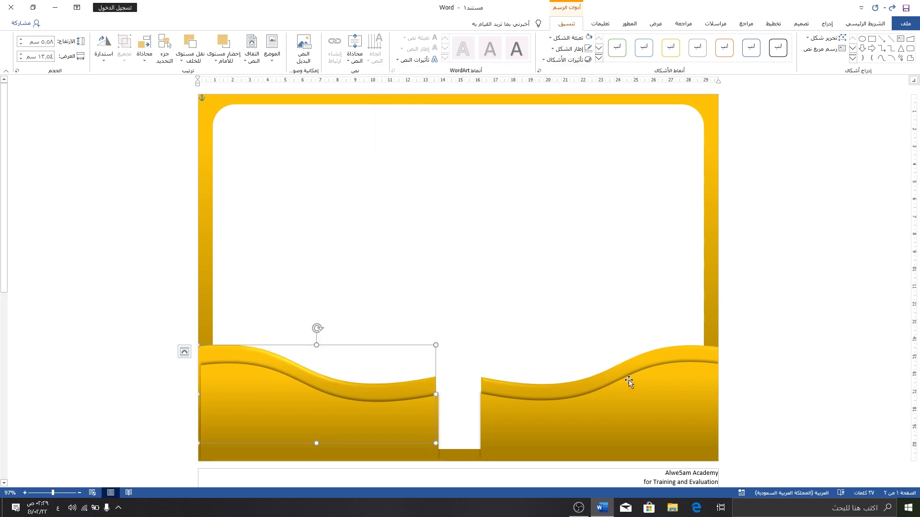
pyautogui.click(582, 281)
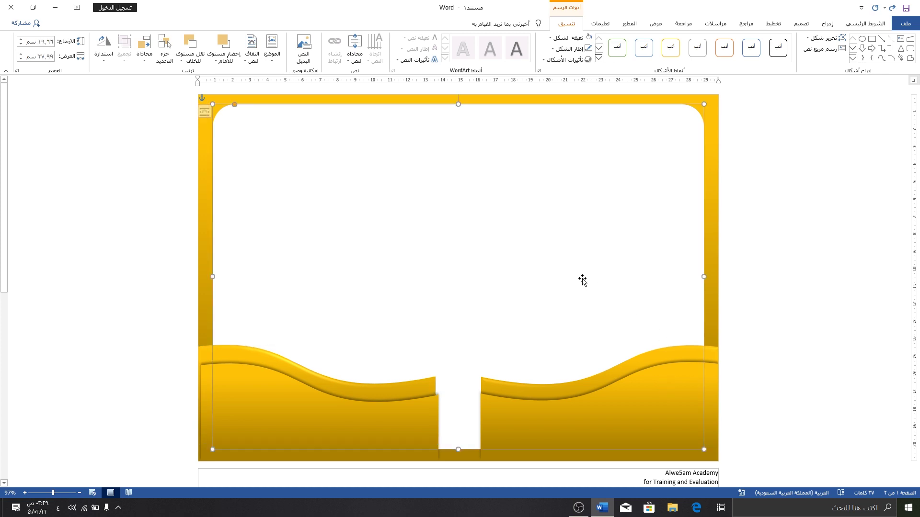
pyautogui.click(833, 24)
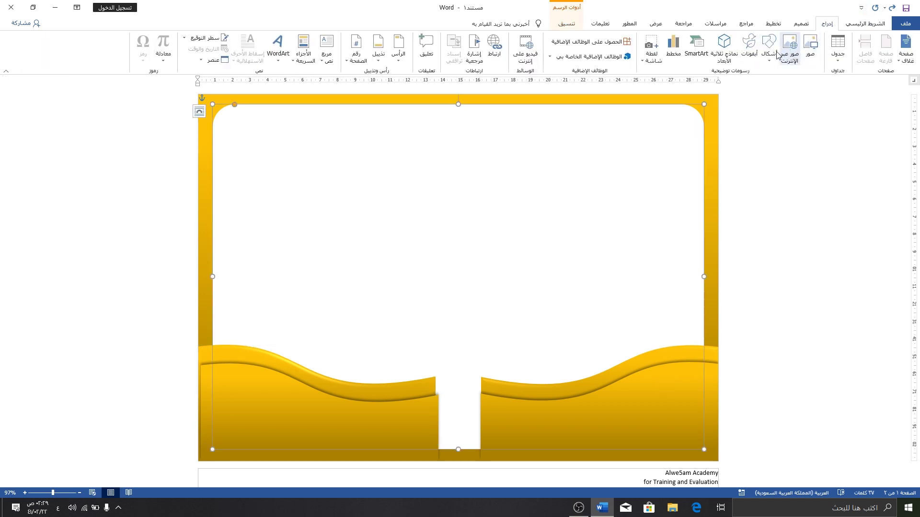
# Draw a 10-point star, then move and shrink it over the yellow bottom waves.
pyautogui.click(769, 45)
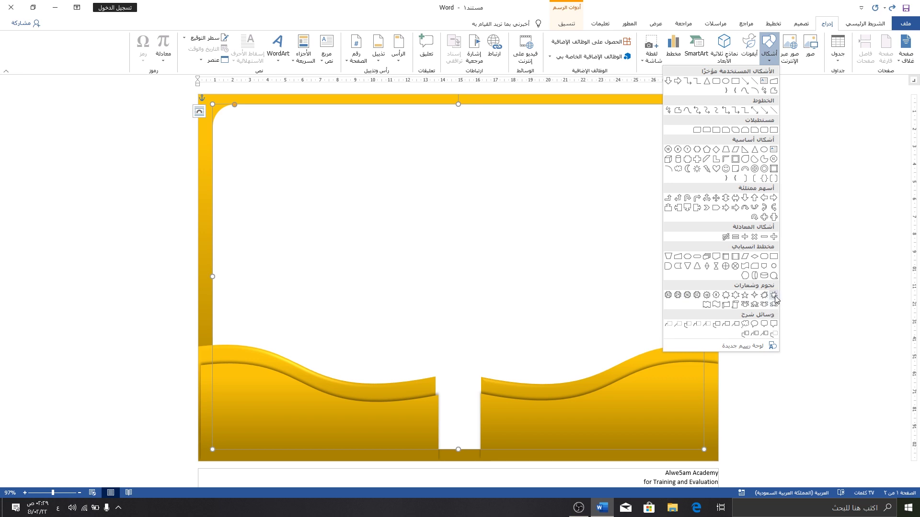
pyautogui.click(707, 297)
pyautogui.moveTo(561, 202); pyautogui.dragTo(387, 378)
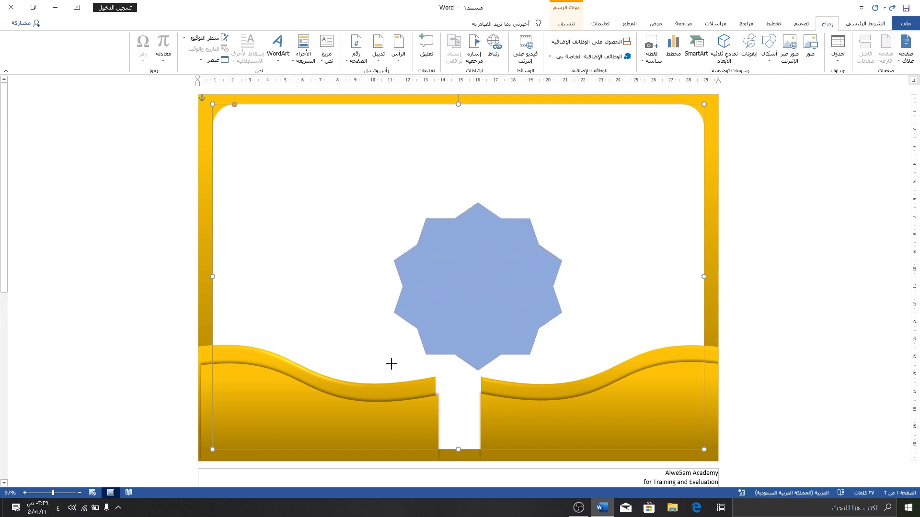
pyautogui.moveTo(456, 302); pyautogui.dragTo(431, 385)
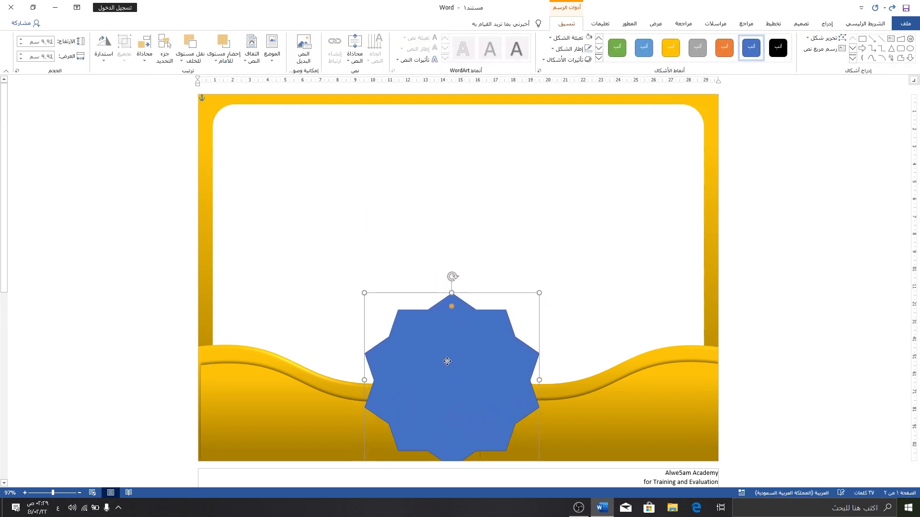
pyautogui.moveTo(364, 286); pyautogui.dragTo(384, 312)
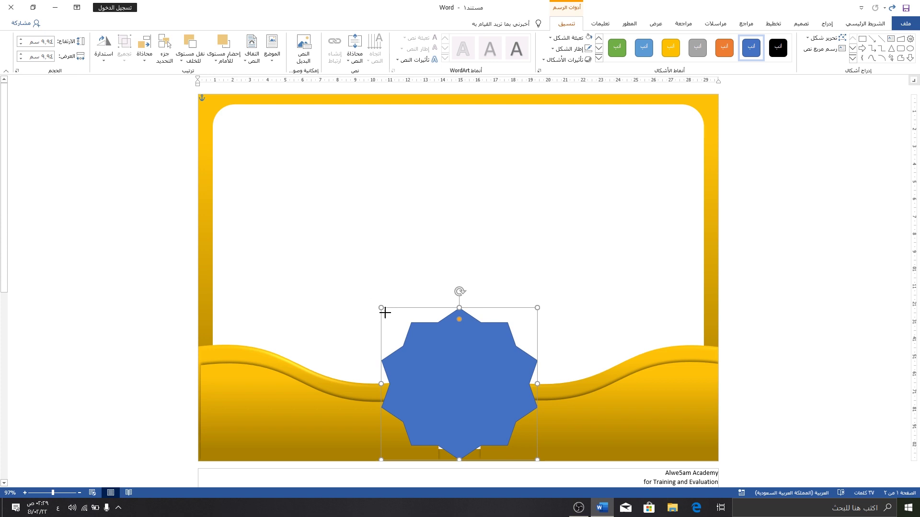
# Try a larger 12-point star on the page, then delete it.
pyautogui.click(428, 364)
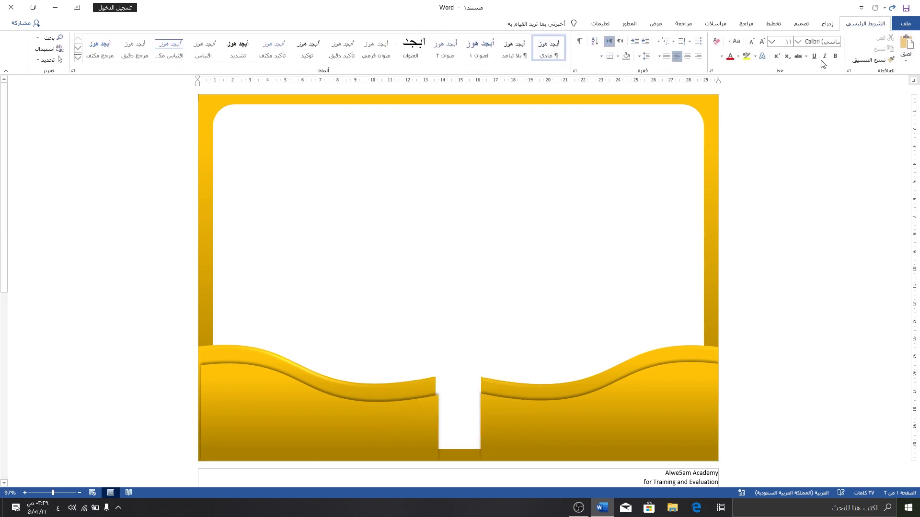
pyautogui.click(827, 24)
pyautogui.click(768, 60)
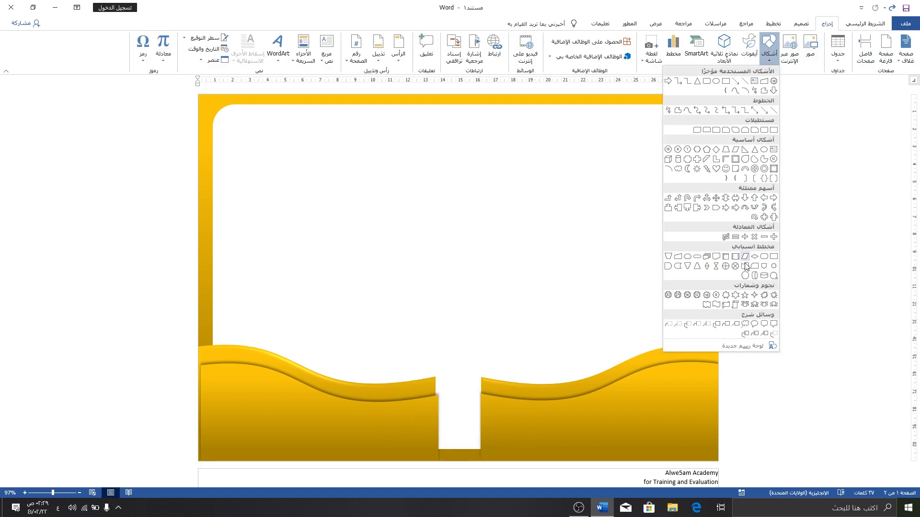
pyautogui.click(697, 295)
pyautogui.moveTo(515, 230)
pyautogui.mouseDown()
pyautogui.moveTo(443, 317)
pyautogui.moveTo(374, 325)
pyautogui.mouseUp()
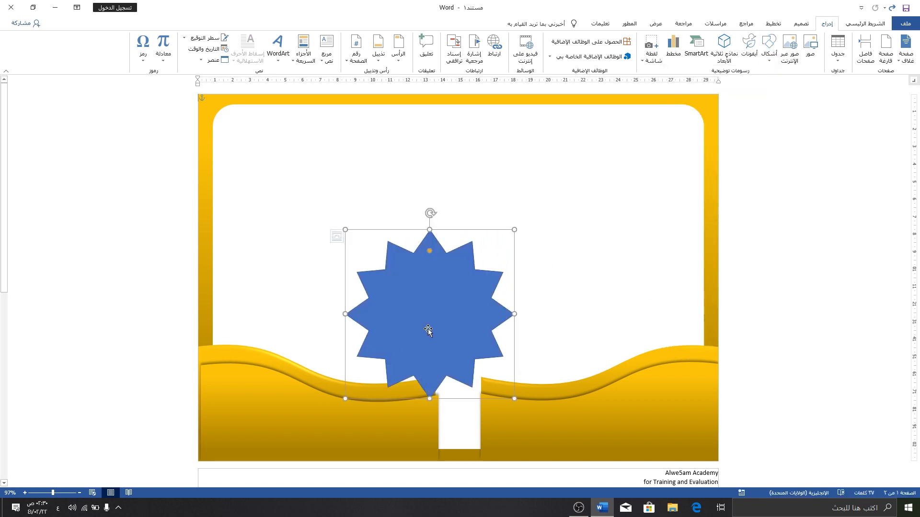
pyautogui.moveTo(373, 325)
pyautogui.mouseDown()
pyautogui.moveTo(385, 415)
pyautogui.moveTo(373, 427)
pyautogui.mouseUp()
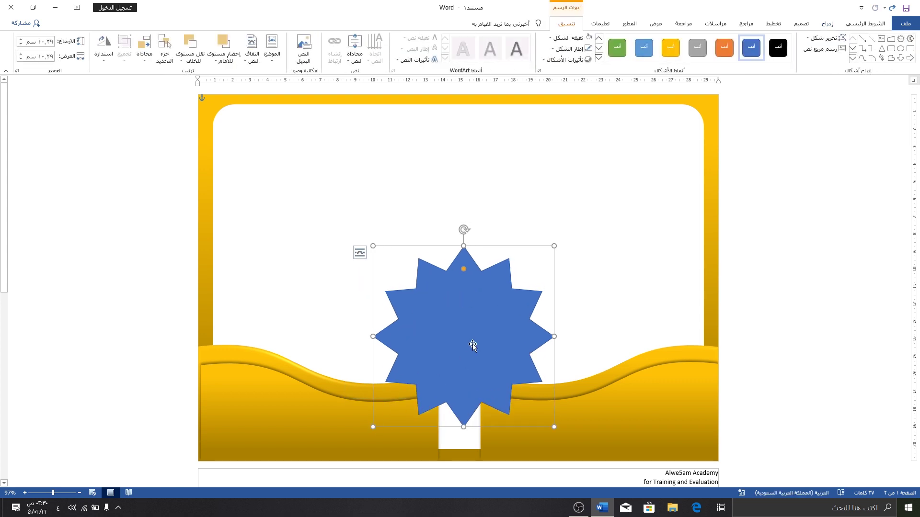
pyautogui.press('Delete')
# Draw a many-pointed starburst, then size and centre it over the bottom wave gap.
pyautogui.click(826, 25)
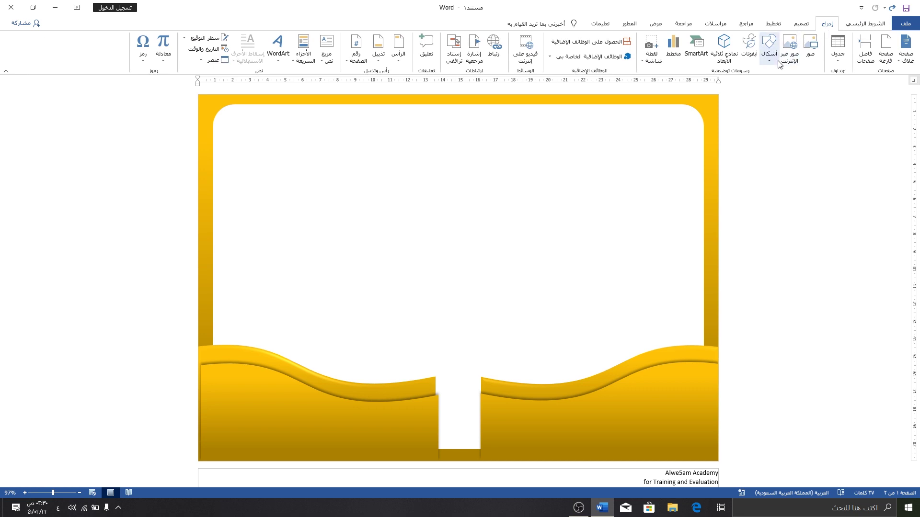
pyautogui.click(768, 48)
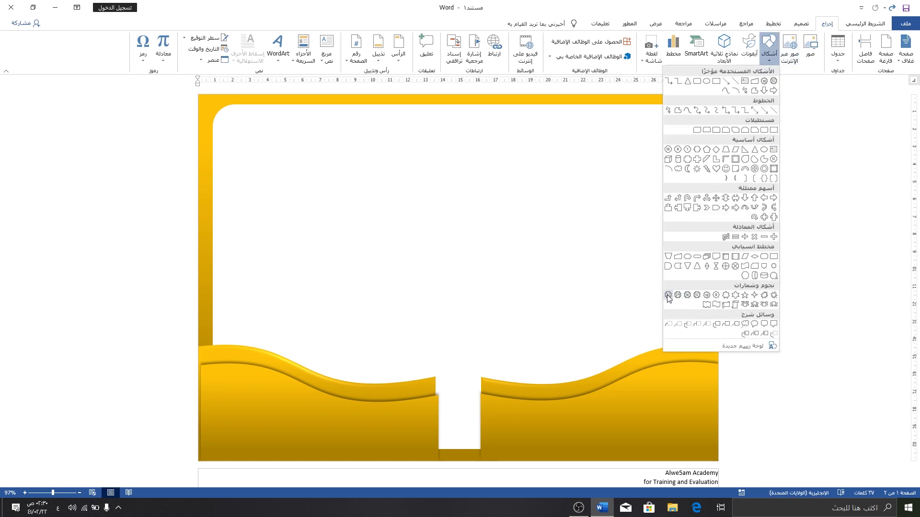
pyautogui.click(685, 296)
pyautogui.moveTo(502, 243)
pyautogui.mouseDown()
pyautogui.moveTo(347, 414)
pyautogui.moveTo(314, 427)
pyautogui.mouseUp()
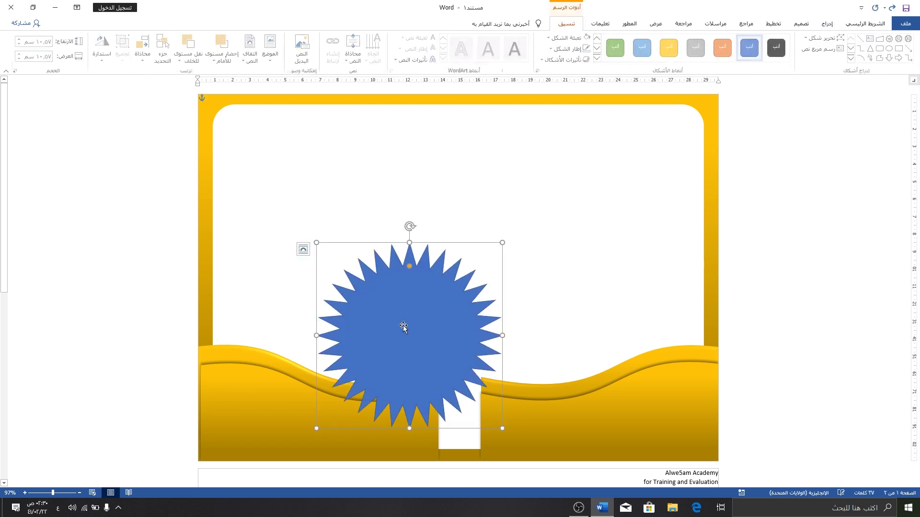
pyautogui.moveTo(404, 326); pyautogui.dragTo(460, 382)
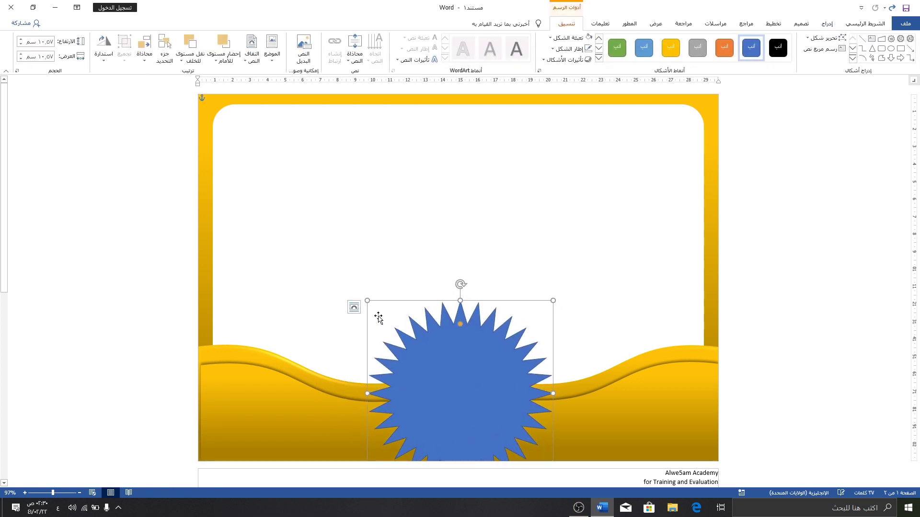
pyautogui.moveTo(375, 301); pyautogui.dragTo(397, 330)
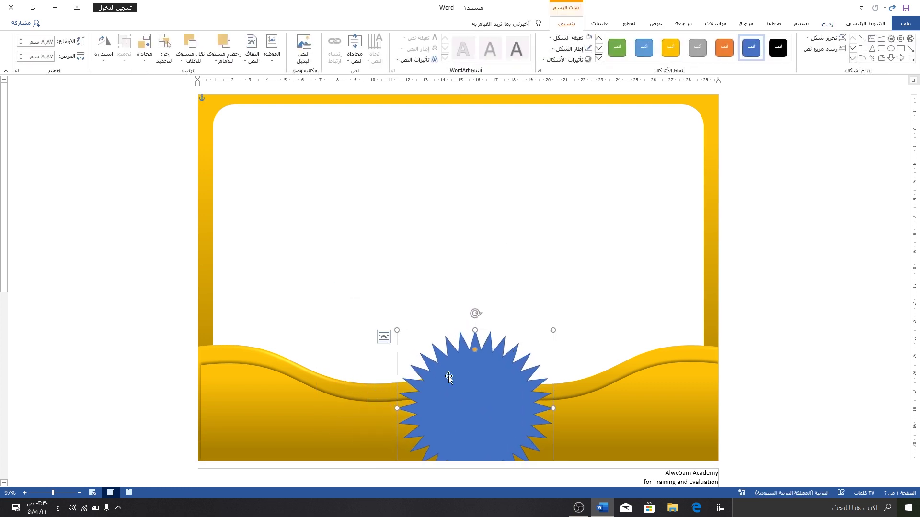
pyautogui.moveTo(494, 403); pyautogui.dragTo(468, 378)
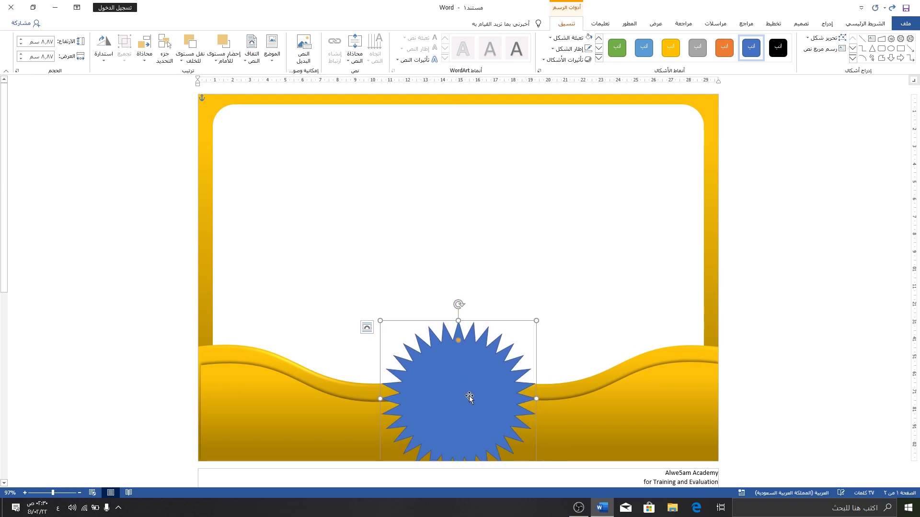
# Copy the frame's gold gradient fill onto the starburst with Format Painter.
pyautogui.click(718, 202)
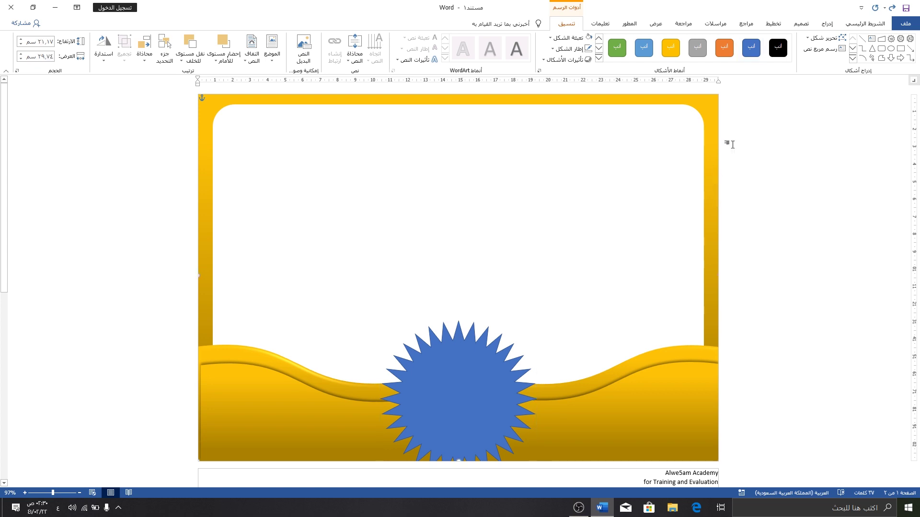
pyautogui.click(865, 23)
pyautogui.click(872, 60)
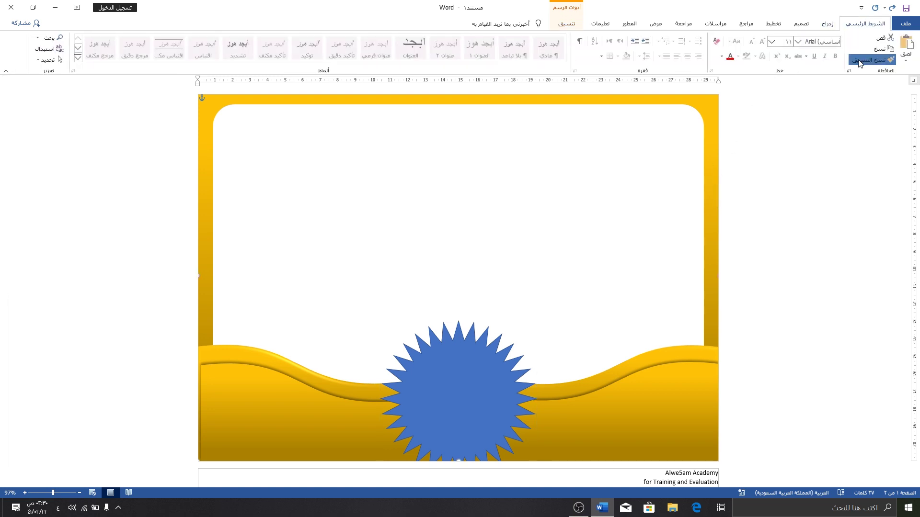
pyautogui.click(455, 381)
# Move the starburst's gradient stops in Format Shape so it shades from darker to light gold.
pyautogui.rightClick(468, 365)
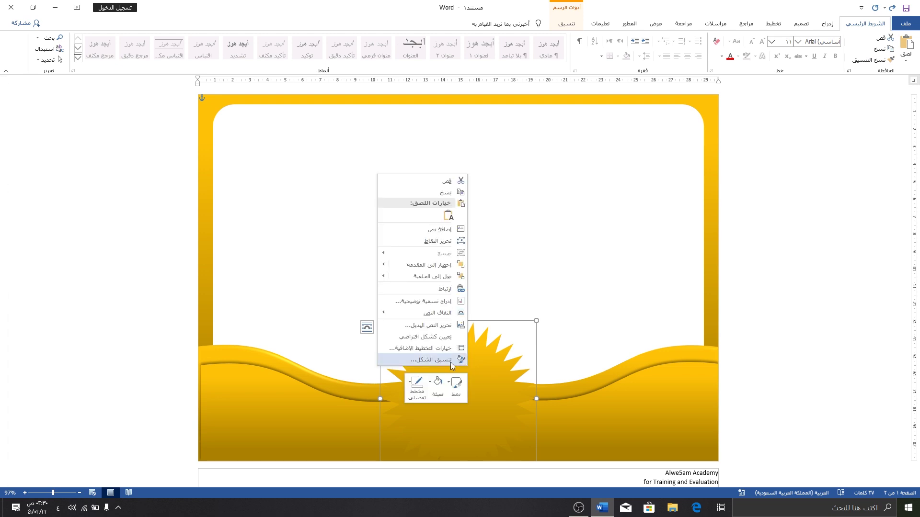
pyautogui.click(446, 361)
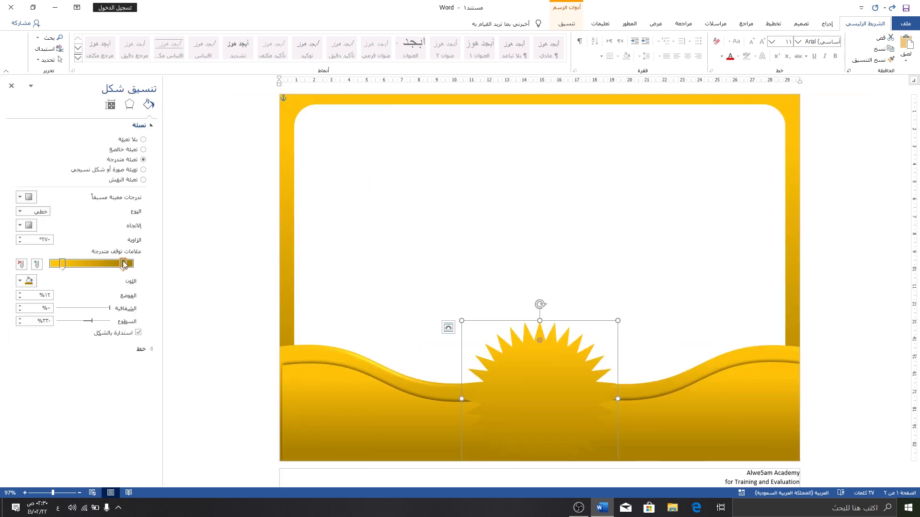
pyautogui.moveTo(123, 265)
pyautogui.mouseDown()
pyautogui.moveTo(79, 264)
pyautogui.moveTo(149, 264)
pyautogui.mouseUp()
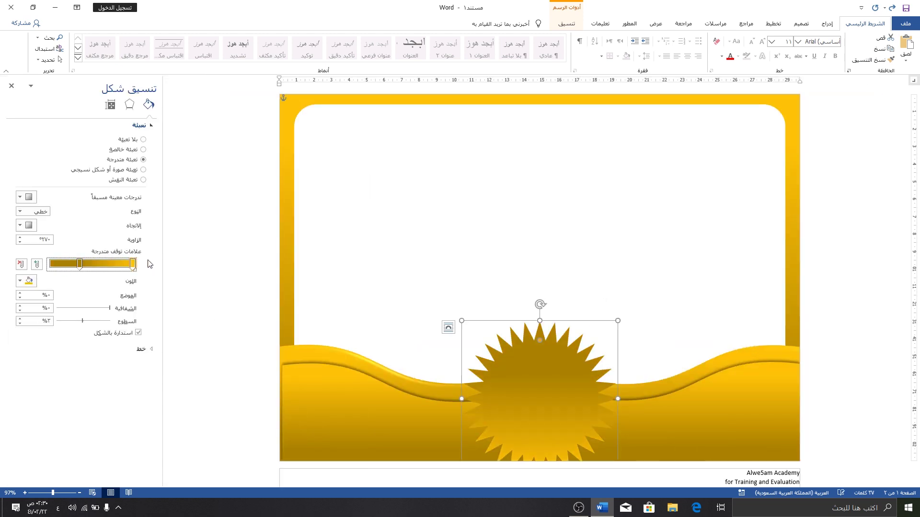
pyautogui.moveTo(79, 264)
pyautogui.mouseDown()
pyautogui.moveTo(49, 264)
pyautogui.moveTo(65, 267)
pyautogui.mouseUp()
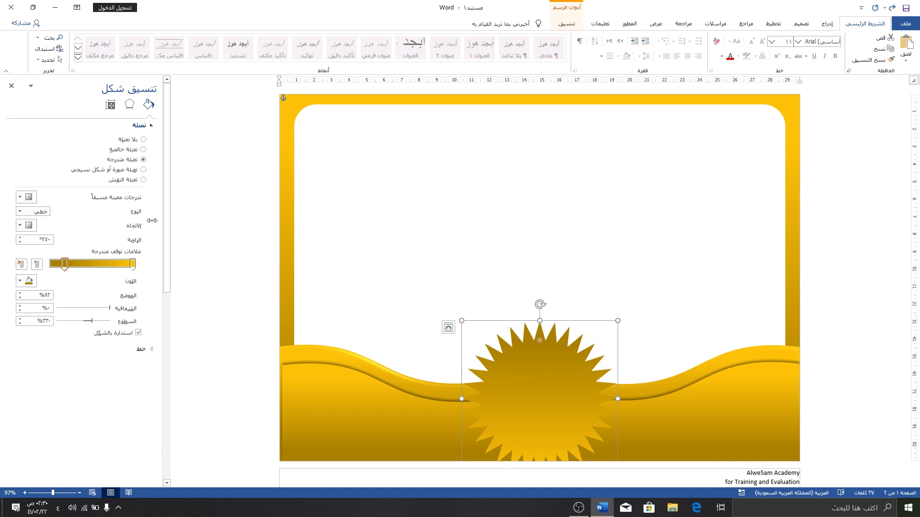
pyautogui.click(12, 86)
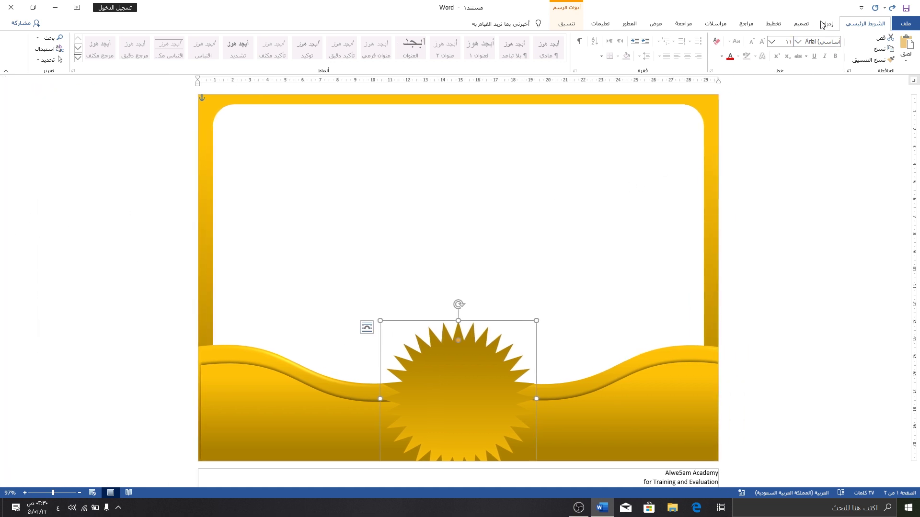
pyautogui.click(827, 23)
pyautogui.click(769, 53)
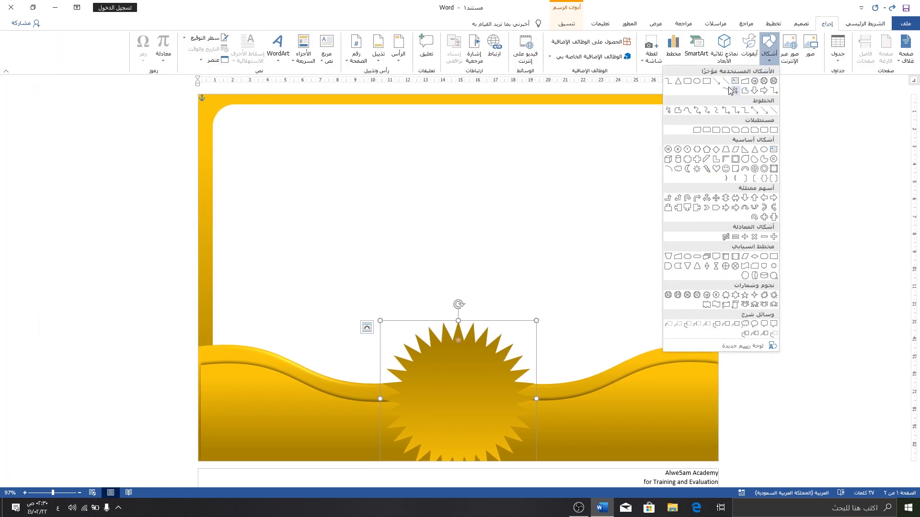
# Draw a 6.56 cm circle on the starburst and align their middles.
pyautogui.click(697, 81)
pyautogui.moveTo(366, 177)
pyautogui.mouseDown()
pyautogui.moveTo(462, 252)
pyautogui.moveTo(466, 385)
pyautogui.mouseUp()
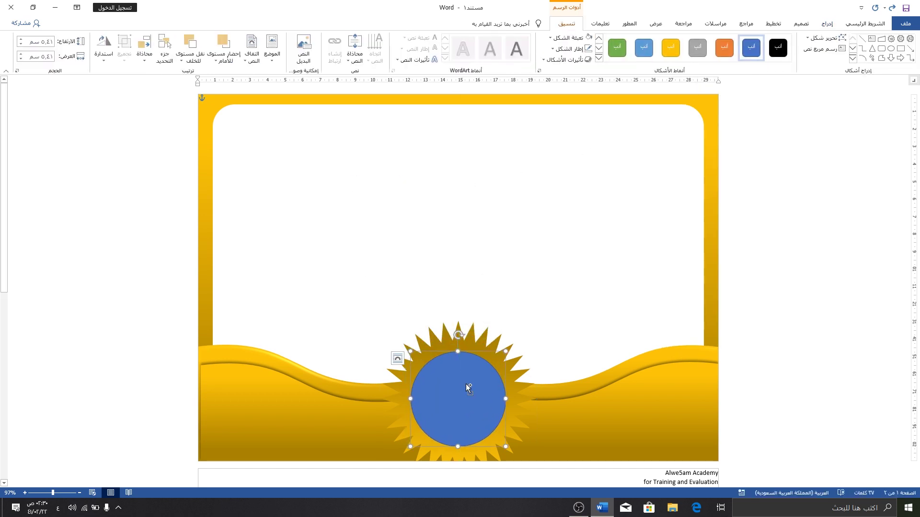
pyautogui.moveTo(506, 351); pyautogui.dragTo(512, 345)
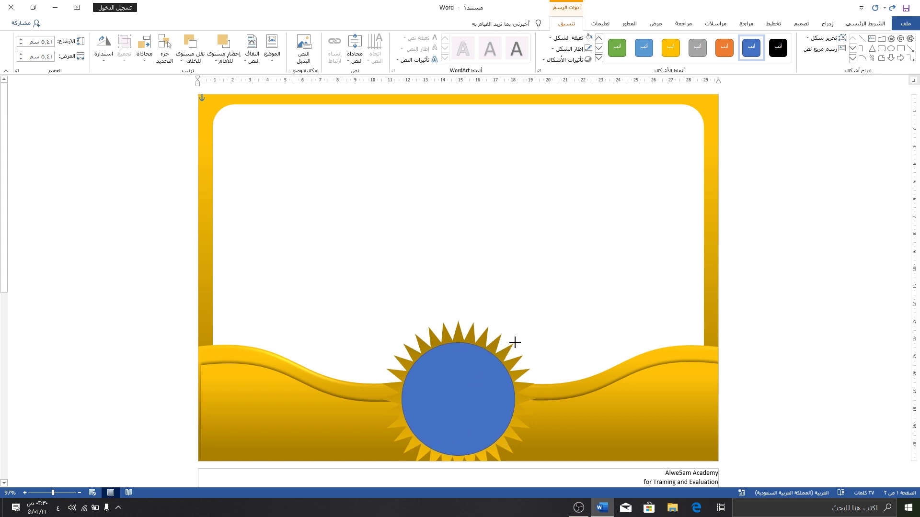
pyautogui.moveTo(512, 345); pyautogui.dragTo(516, 341)
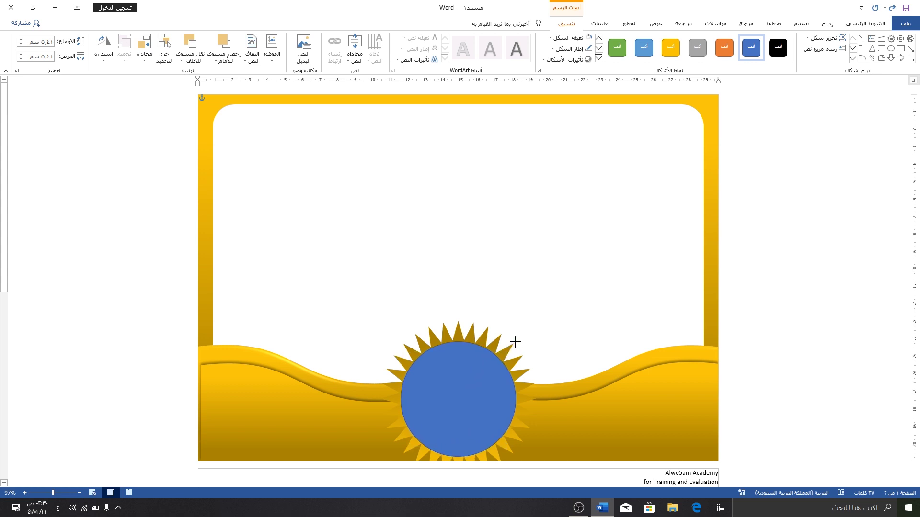
pyautogui.keyDown('shift'); pyautogui.click(470, 334); pyautogui.keyUp('shift')
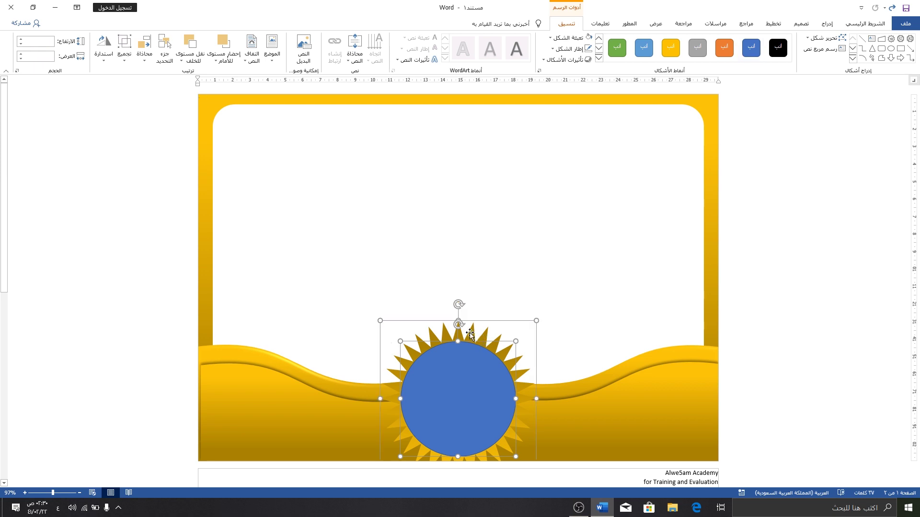
pyautogui.click(144, 57)
pyautogui.click(145, 57)
pyautogui.click(144, 57)
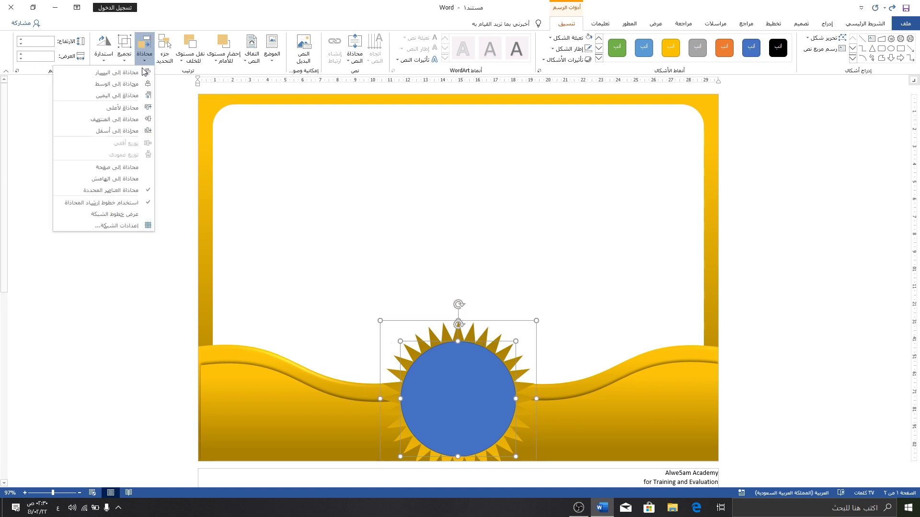
pyautogui.click(115, 119)
# Fill the centre circle with the dark gold Shape Fill swatch.
pyautogui.click(497, 288)
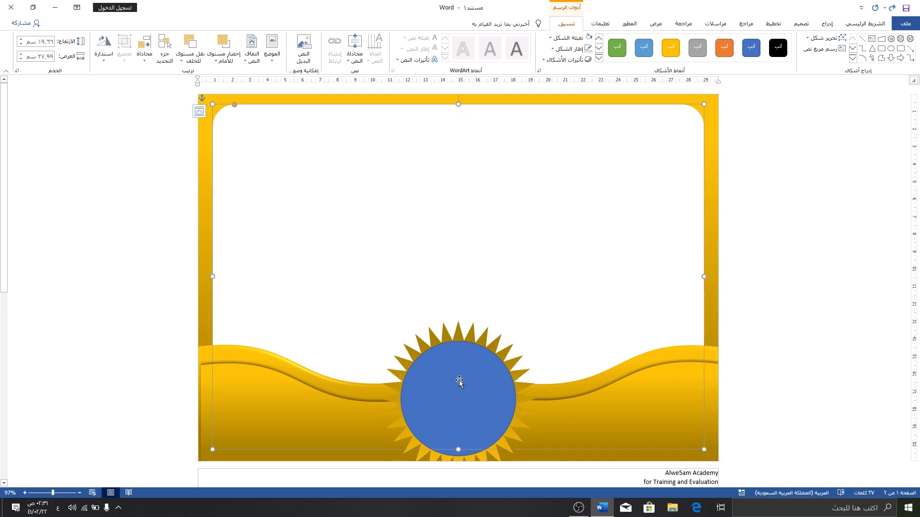
pyautogui.click(472, 355)
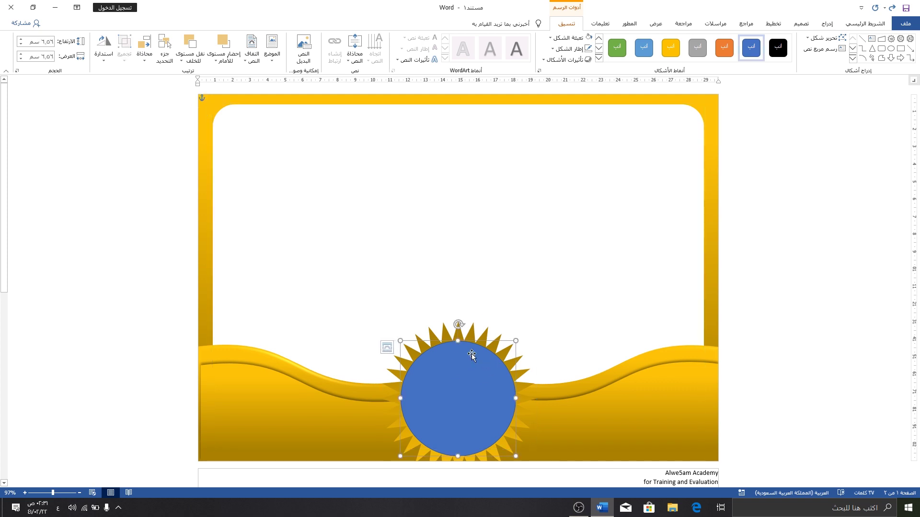
pyautogui.click(570, 38)
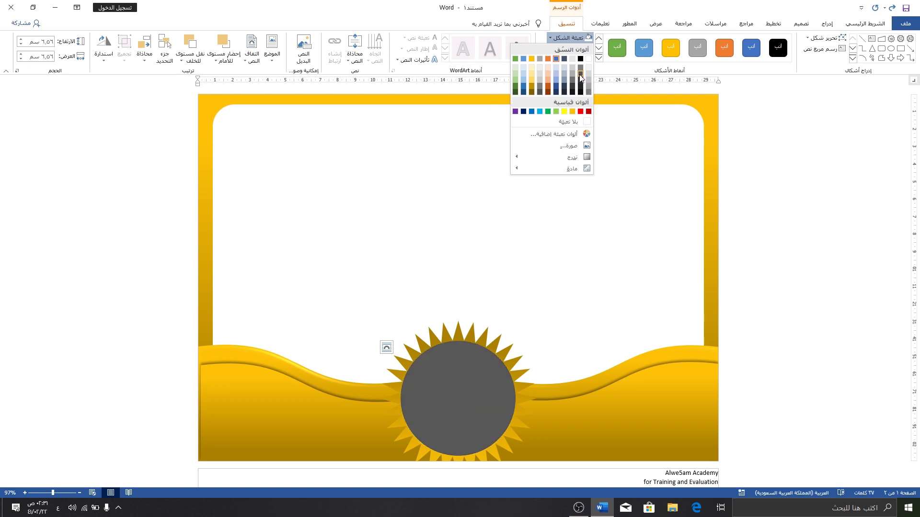
pyautogui.click(534, 93)
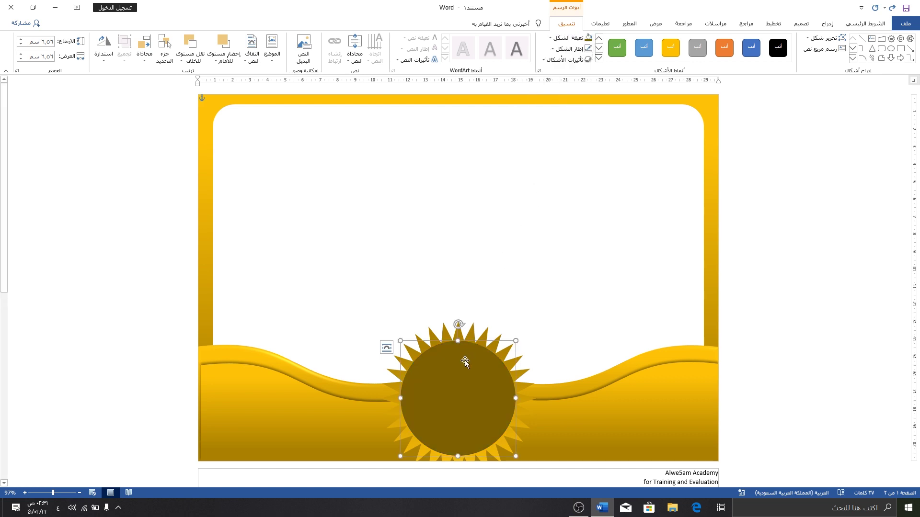
pyautogui.press('Escape')
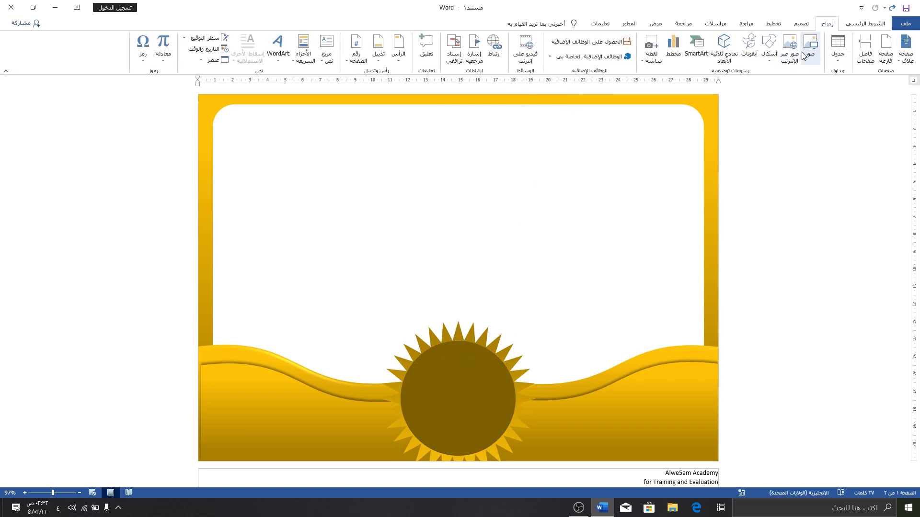
# Draw a pie shape over the sun's centre and reshape it into a half-disc.
pyautogui.click(770, 62)
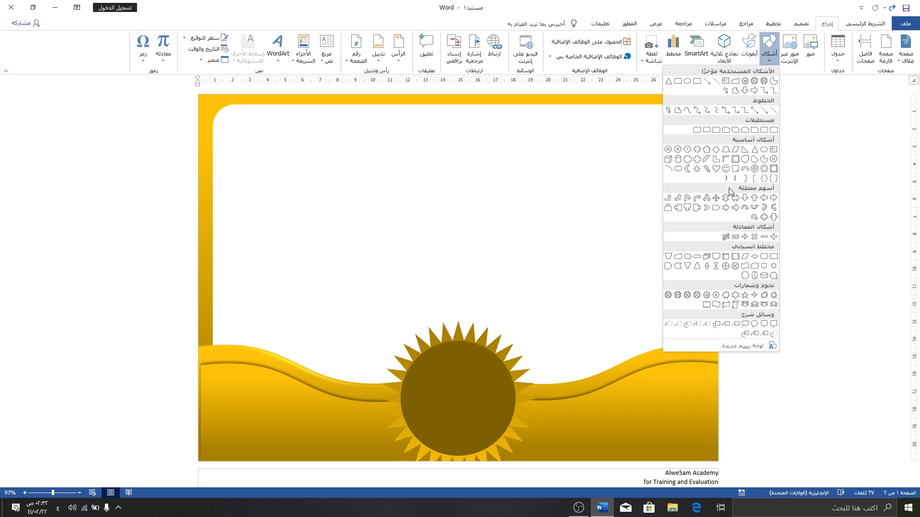
pyautogui.click(763, 160)
pyautogui.moveTo(361, 172)
pyautogui.mouseDown()
pyautogui.moveTo(456, 267)
pyautogui.moveTo(449, 403)
pyautogui.mouseUp()
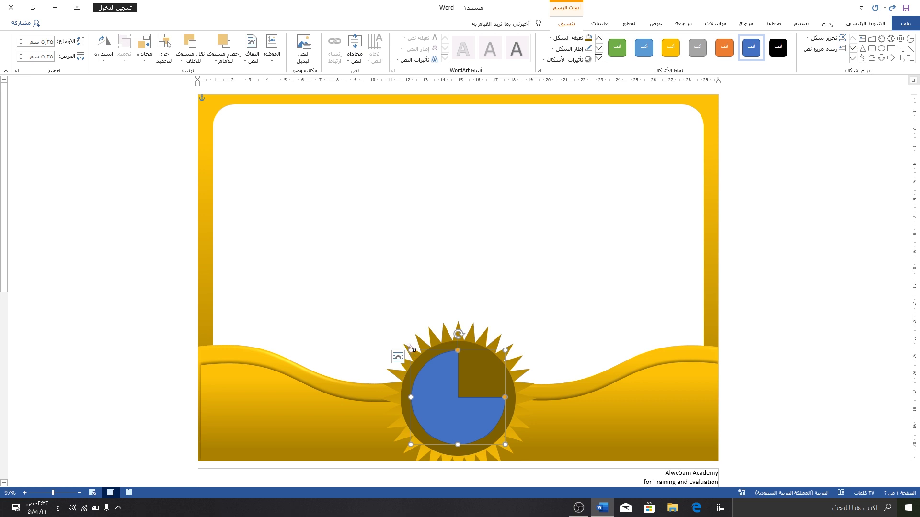
pyautogui.moveTo(411, 348); pyautogui.dragTo(401, 340)
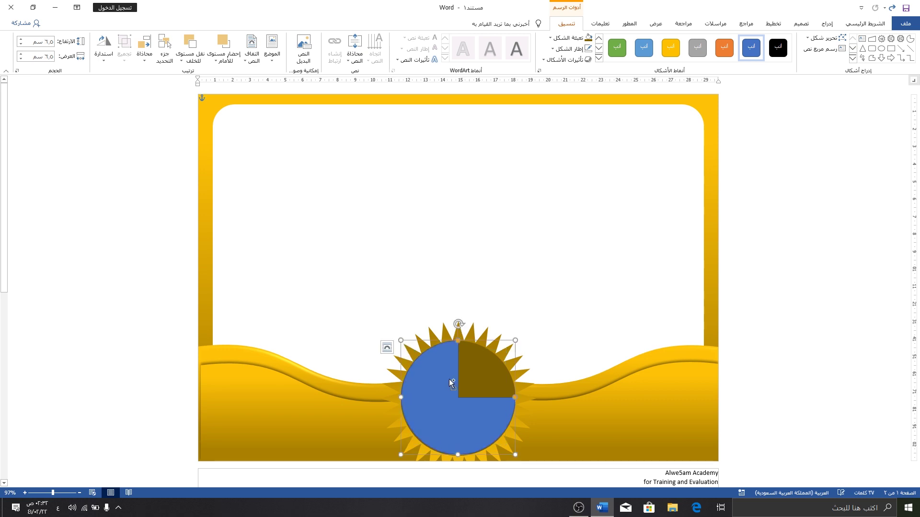
pyautogui.moveTo(515, 398); pyautogui.dragTo(458, 446)
pyautogui.moveTo(432, 399); pyautogui.dragTo(428, 392)
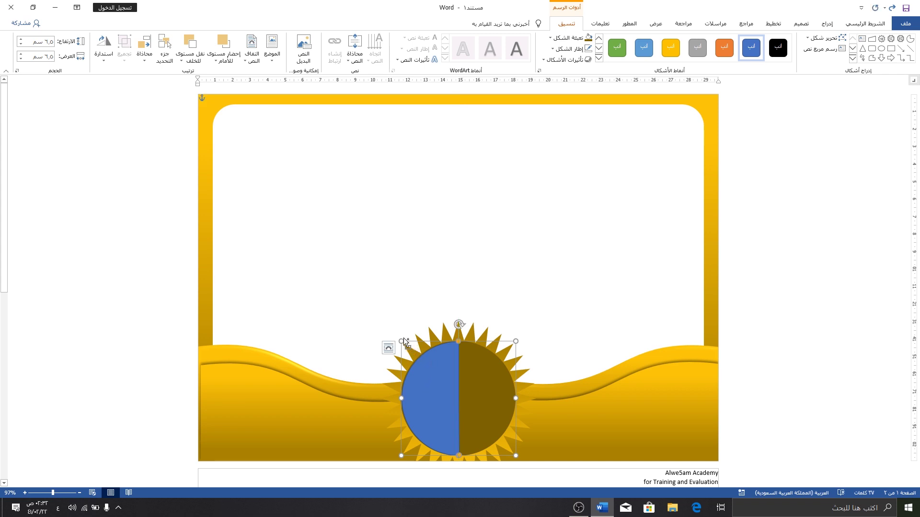
pyautogui.moveTo(401, 341); pyautogui.dragTo(401, 341)
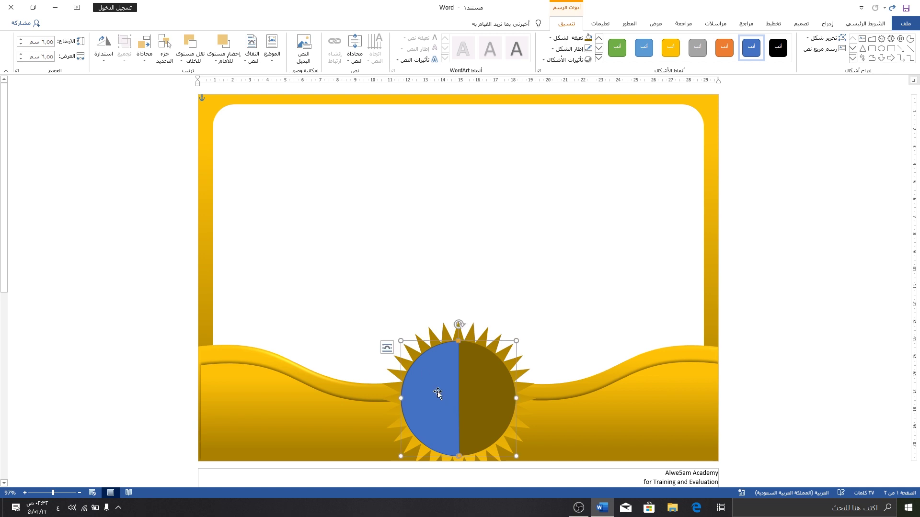
pyautogui.moveTo(432, 377); pyautogui.dragTo(420, 367)
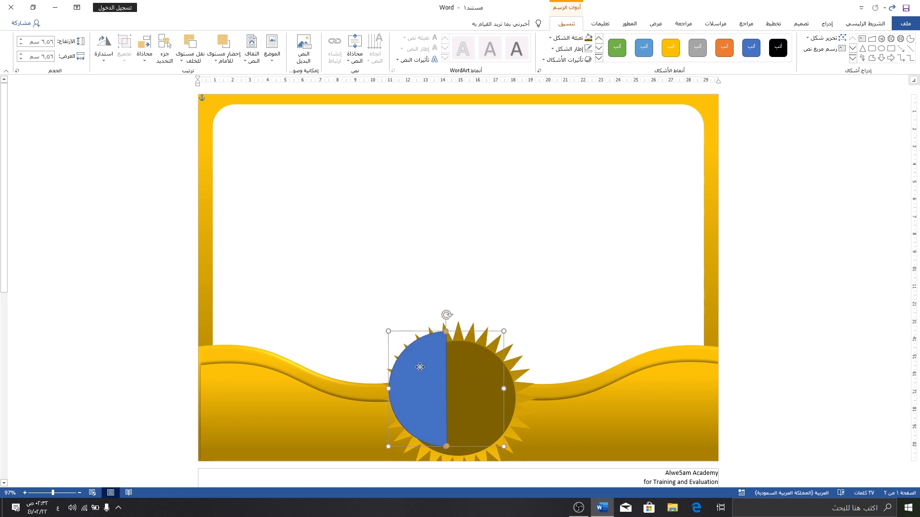
# Size the half-disc to 6.56 × 6.56 cm, matching the circle, and align it over its left half.
pyautogui.click(508, 384)
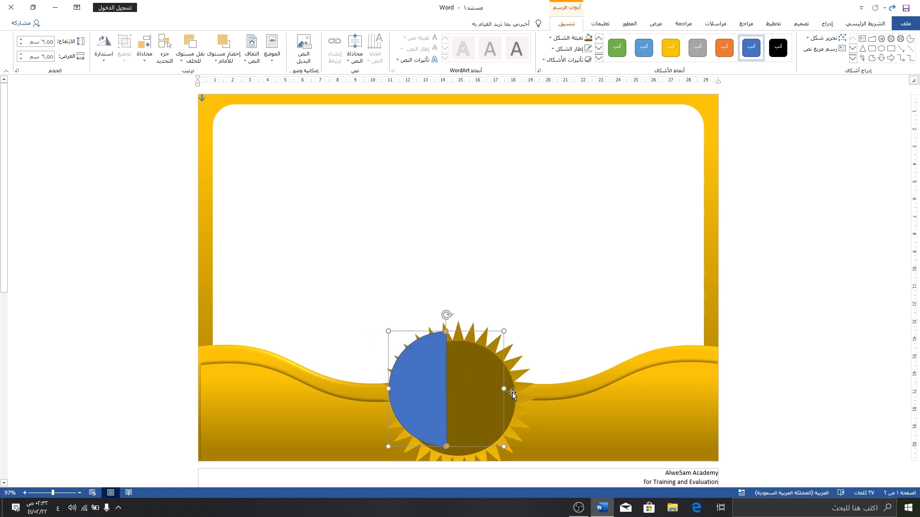
pyautogui.tripleClick(46, 41)
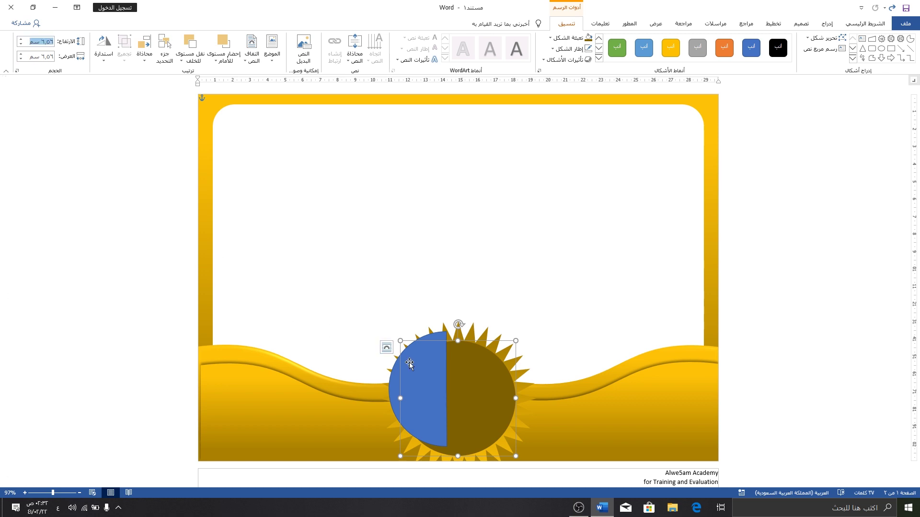
pyautogui.moveTo(411, 372); pyautogui.dragTo(345, 299)
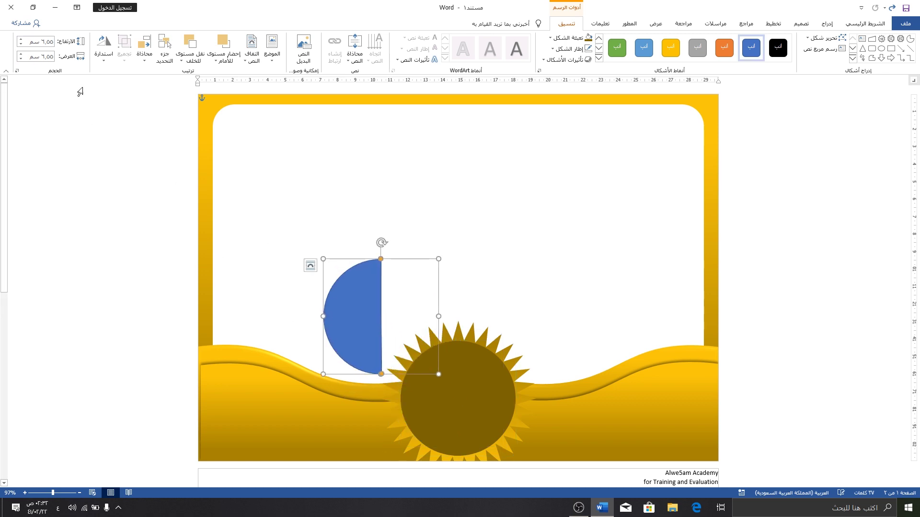
pyautogui.tripleClick(42, 40)
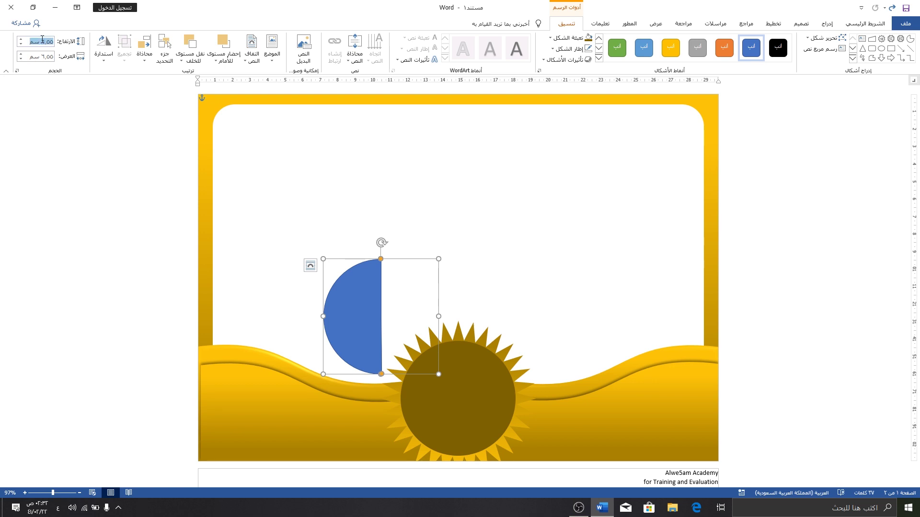
pyautogui.write('6.56')
pyautogui.tripleClick(45, 56)
pyautogui.write('6.56')
pyautogui.moveTo(350, 294); pyautogui.dragTo(427, 377)
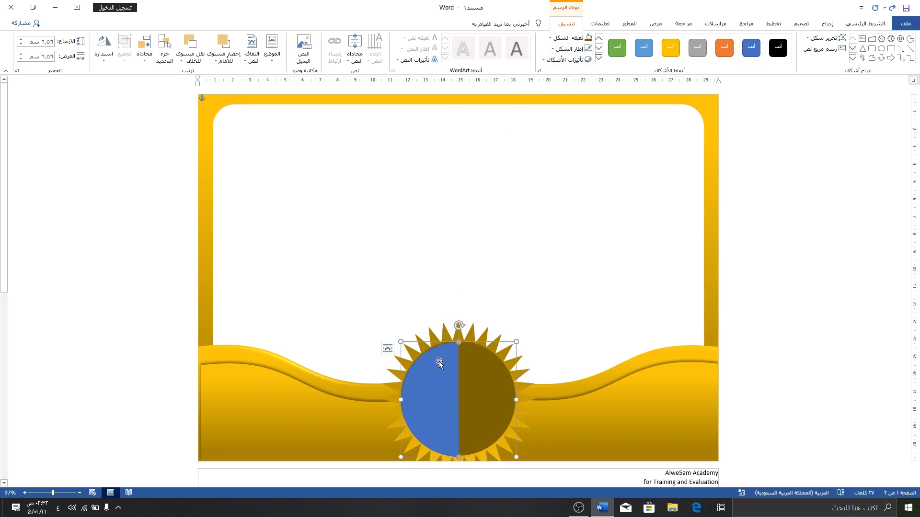
pyautogui.moveTo(440, 364); pyautogui.dragTo(439, 364)
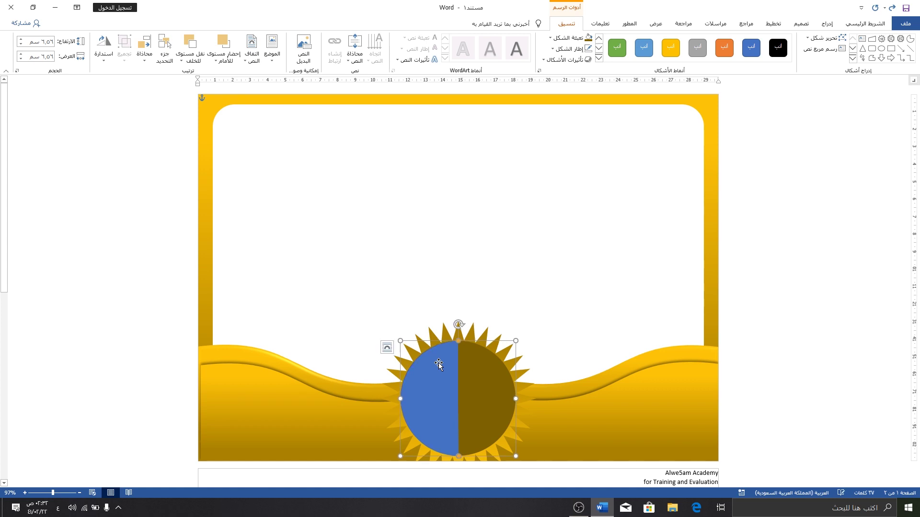
# Give the left half-disc a solid light gold fill at about 76% transparency.
pyautogui.rightClick(430, 398)
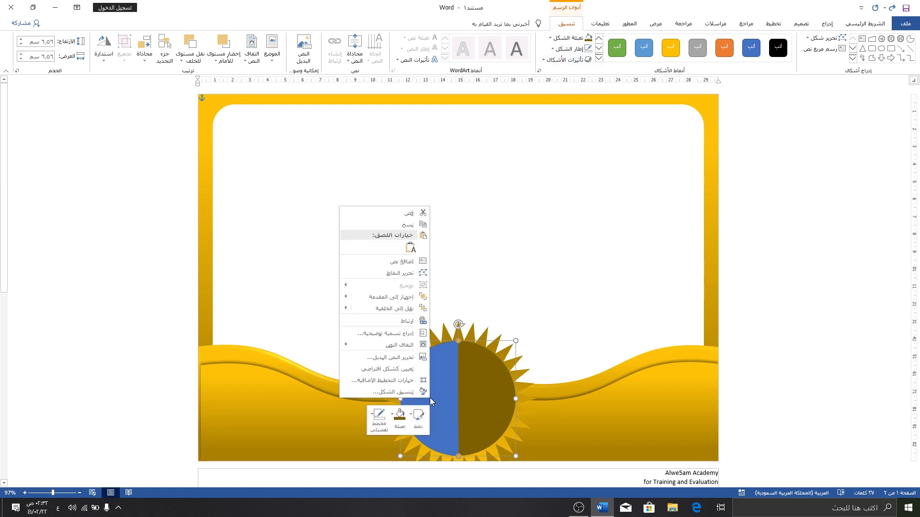
pyautogui.click(402, 392)
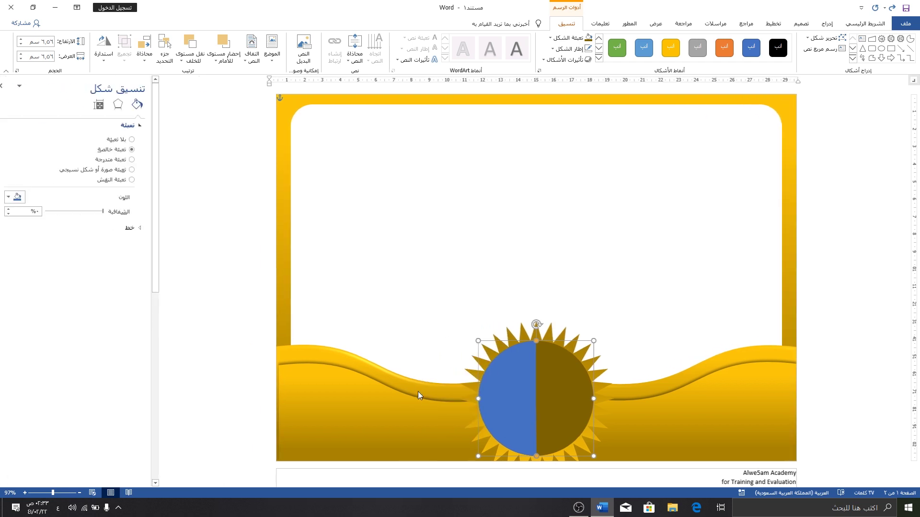
pyautogui.click(126, 140)
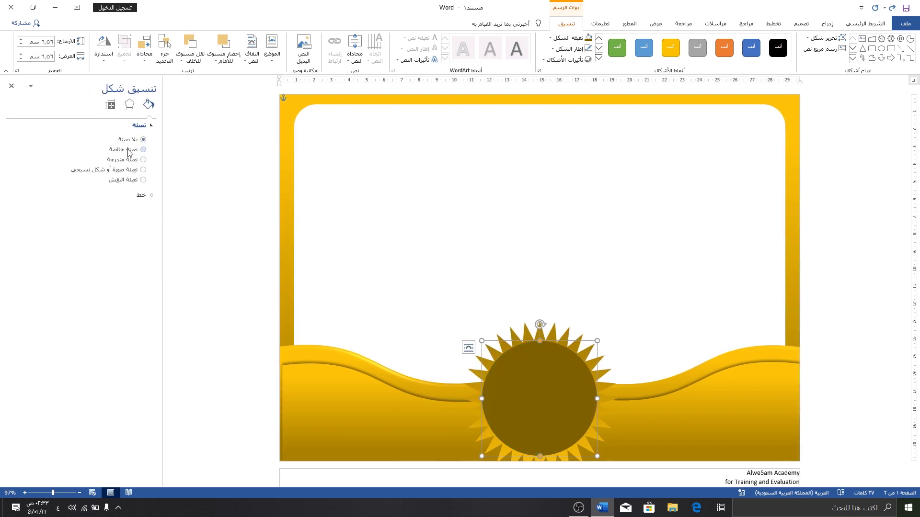
pyautogui.click(128, 150)
pyautogui.click(29, 197)
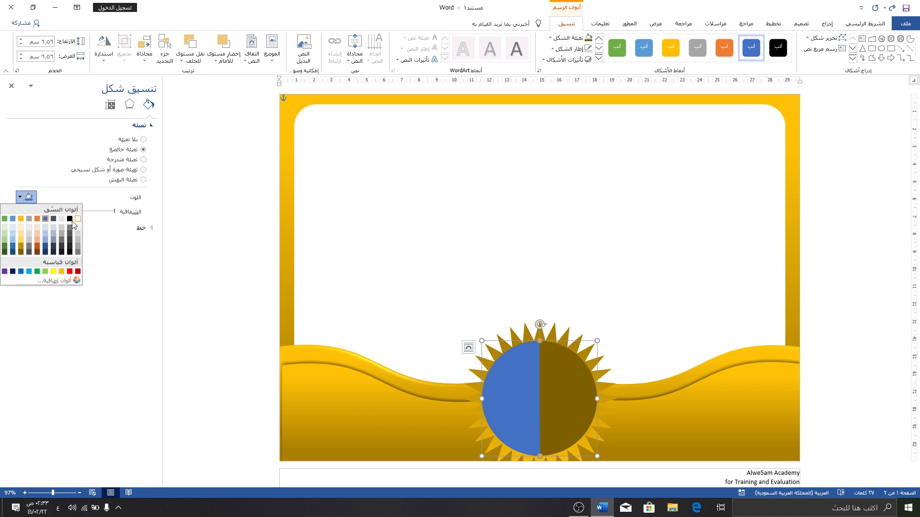
pyautogui.click(37, 228)
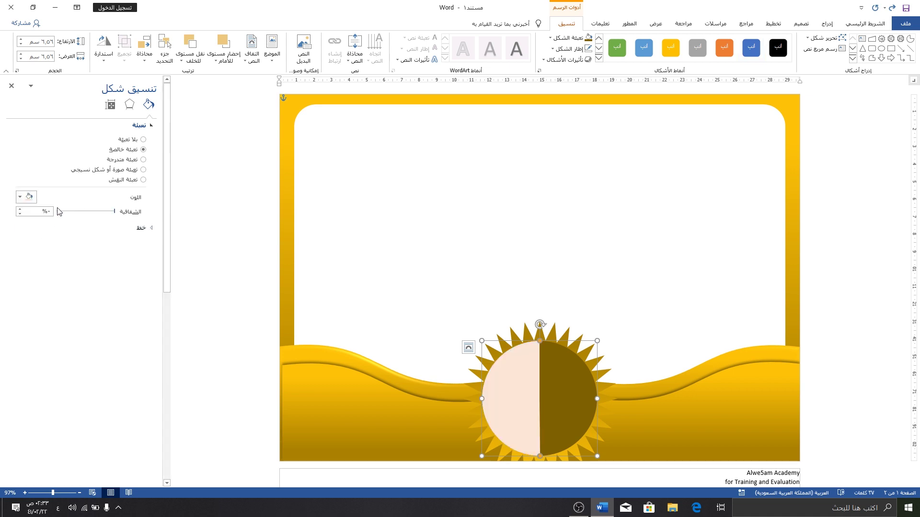
pyautogui.click(21, 197)
pyautogui.click(21, 233)
pyautogui.moveTo(114, 212); pyautogui.dragTo(77, 212)
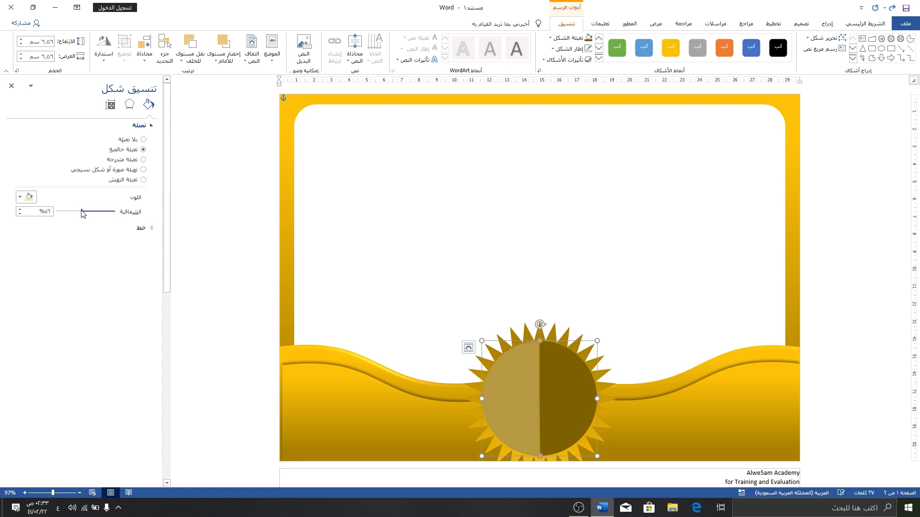
pyautogui.click(19, 197)
pyautogui.click(78, 226)
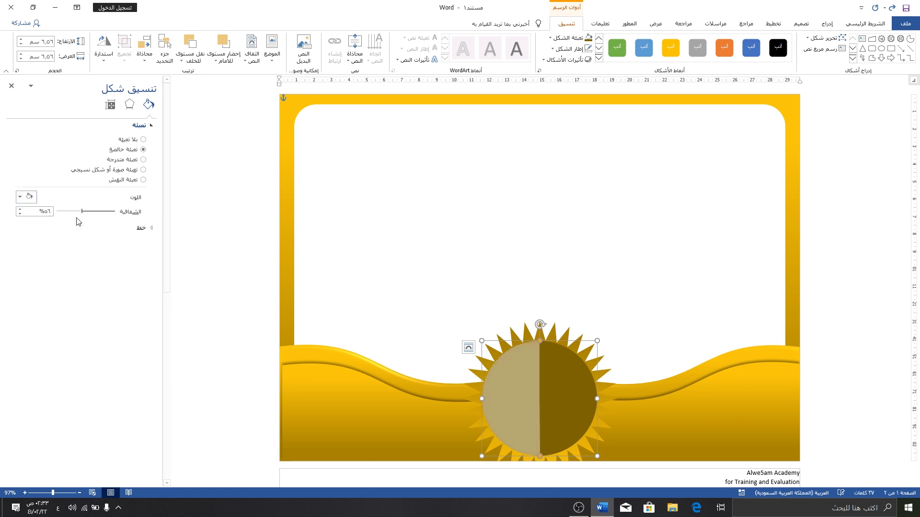
pyautogui.click(73, 212)
pyautogui.moveTo(72, 212); pyautogui.dragTo(67, 216)
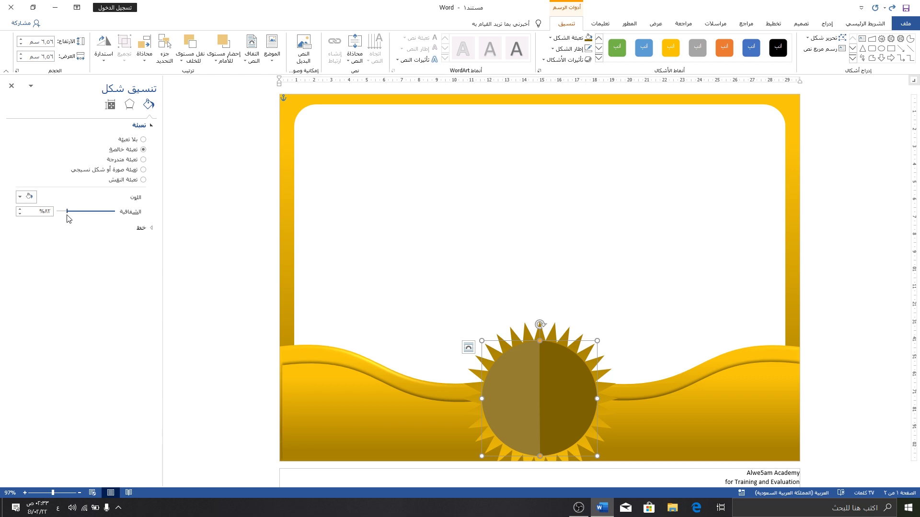
# Insert a simple text box mid-page with no fill and no outline.
pyautogui.click(11, 86)
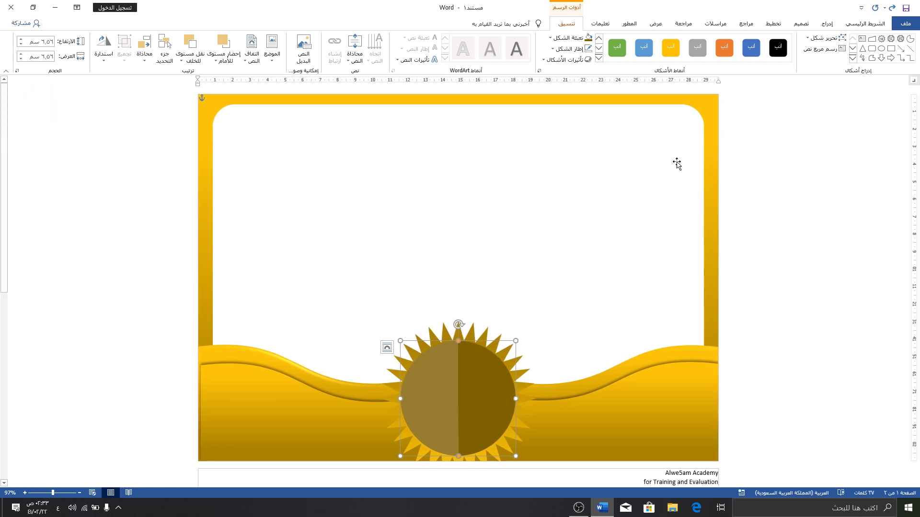
pyautogui.click(828, 23)
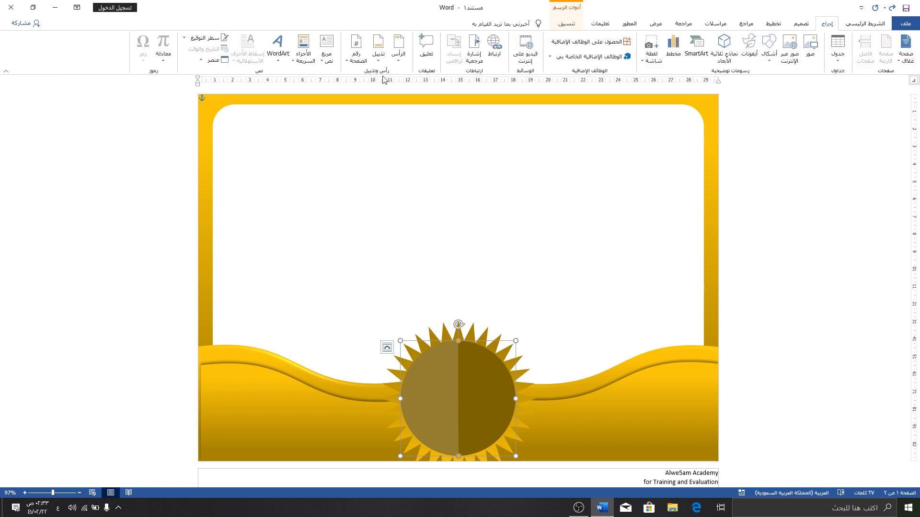
pyautogui.click(326, 57)
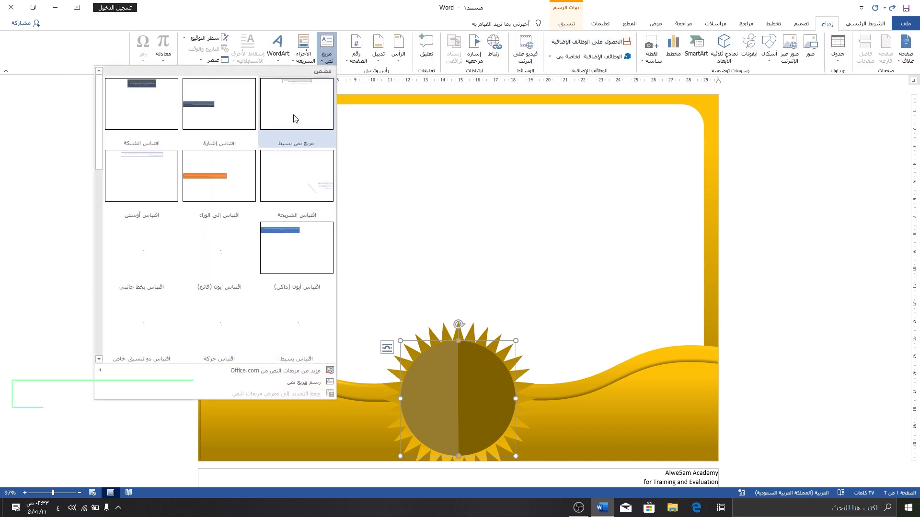
pyautogui.click(295, 108)
pyautogui.moveTo(430, 130); pyautogui.dragTo(420, 232)
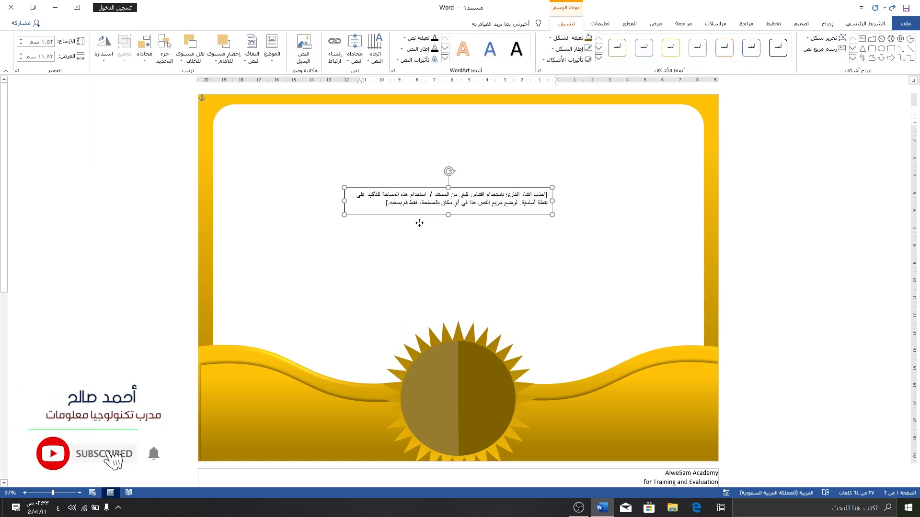
pyautogui.click(570, 48)
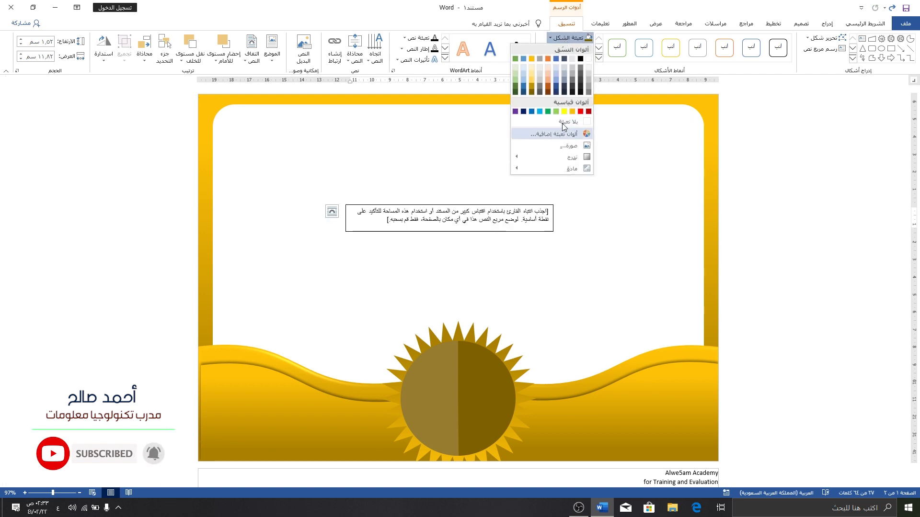
pyautogui.click(577, 129)
pyautogui.click(571, 48)
pyautogui.click(551, 132)
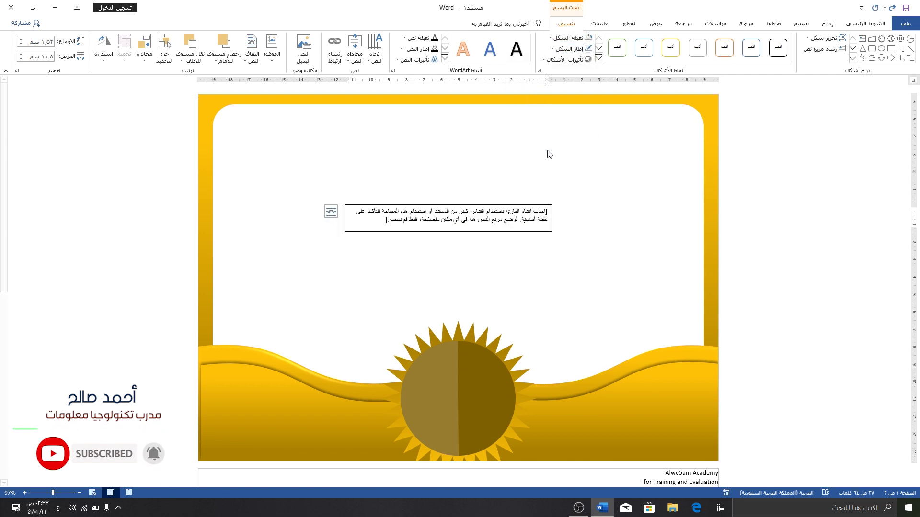
# Type 'SN' and 'DC220' on two lines, then shrink the box onto the sun.
pyautogui.click(472, 216)
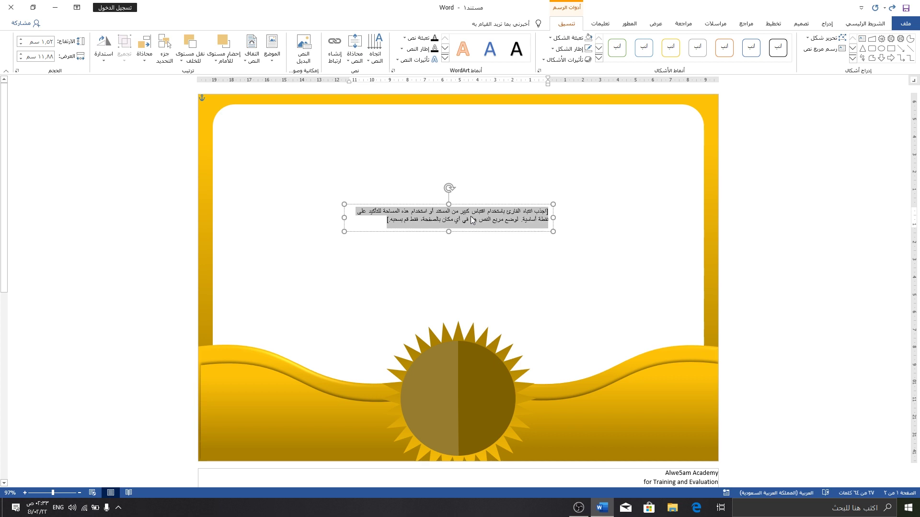
pyautogui.write('SN')
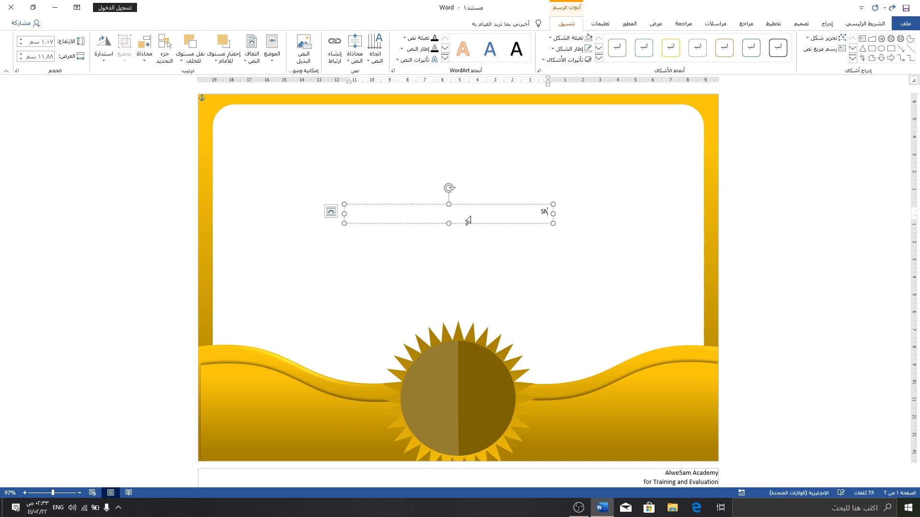
pyautogui.press('Return')
pyautogui.hotkey('alt', 'shift')
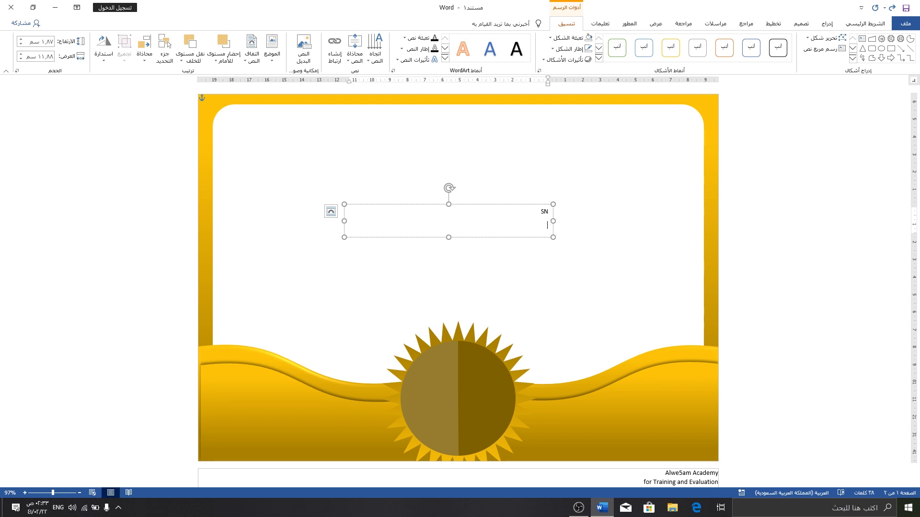
pyautogui.write('DD')
pyautogui.write('DC220')
pyautogui.hotkey('alt', 'shift')
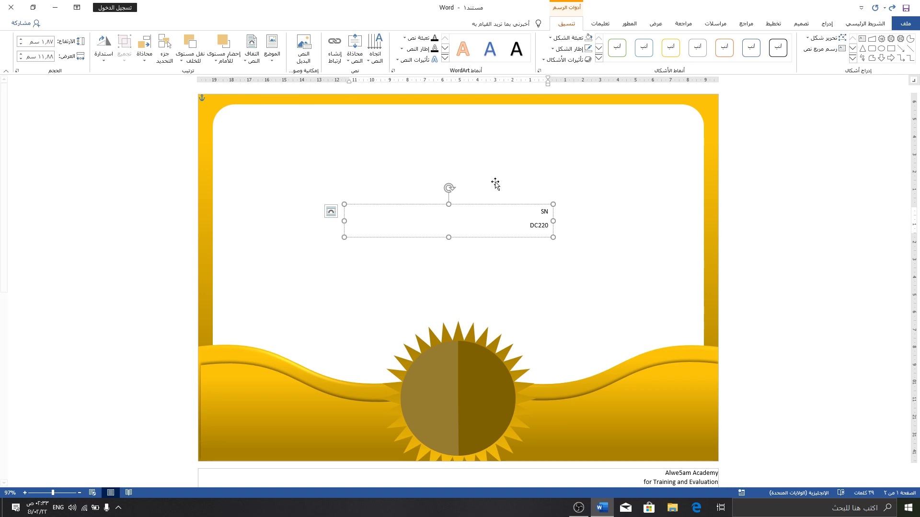
pyautogui.moveTo(344, 222)
pyautogui.mouseDown()
pyautogui.moveTo(486, 221)
pyautogui.moveTo(436, 414)
pyautogui.mouseUp()
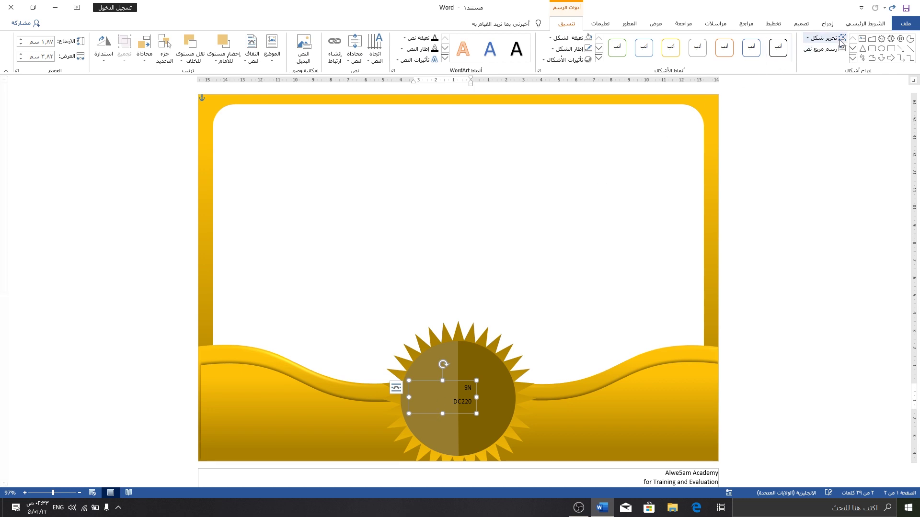
# Make the SN and DC220 text centred, size 24 and white.
pyautogui.click(862, 24)
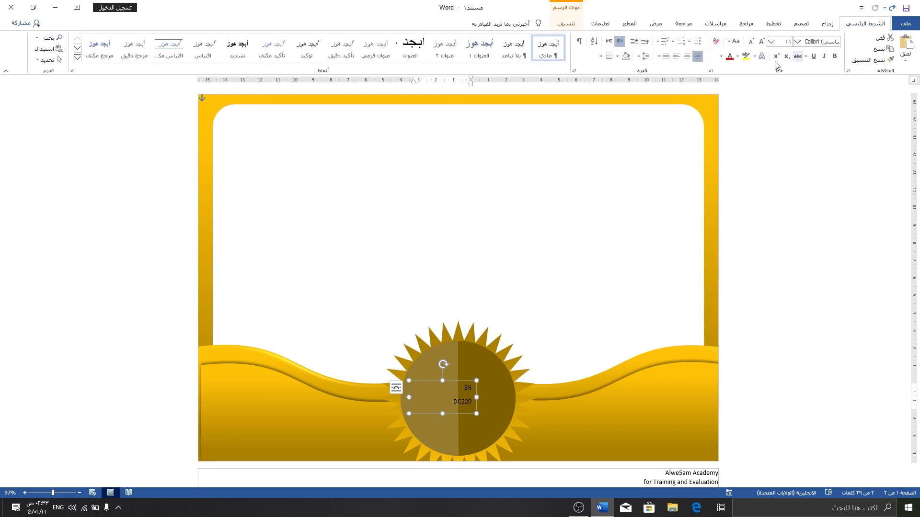
pyautogui.click(688, 56)
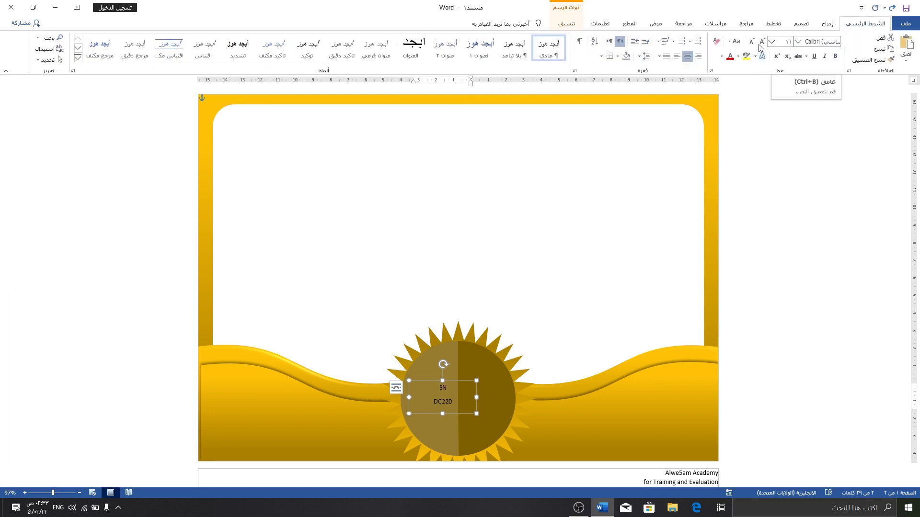
pyautogui.click(761, 43)
pyautogui.click(761, 43)
pyautogui.click(760, 43)
pyautogui.click(761, 44)
pyautogui.click(761, 44)
pyautogui.click(760, 43)
pyautogui.click(761, 43)
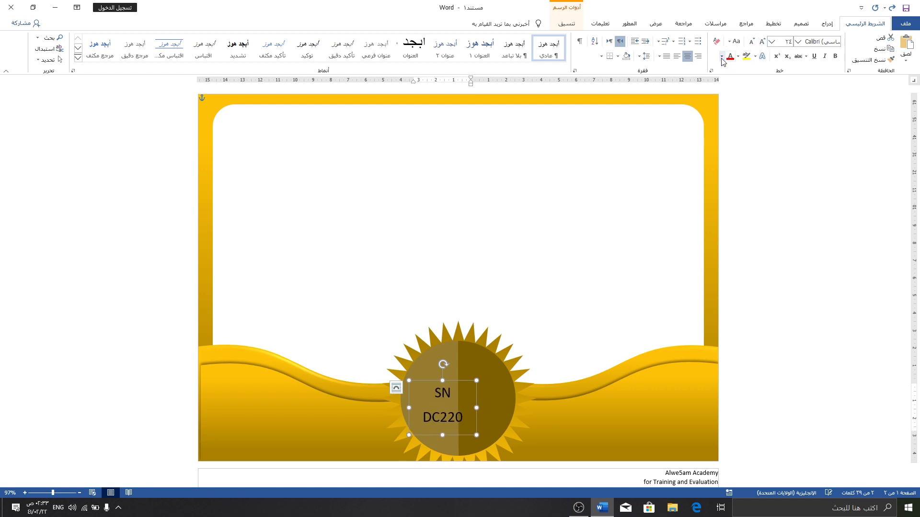
pyautogui.click(722, 56)
pyautogui.click(730, 78)
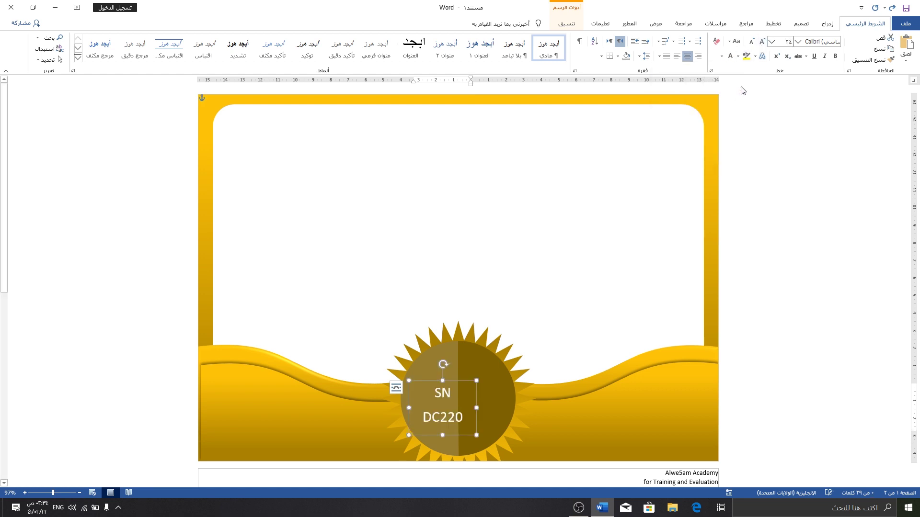
pyautogui.click(755, 56)
pyautogui.moveTo(740, 161)
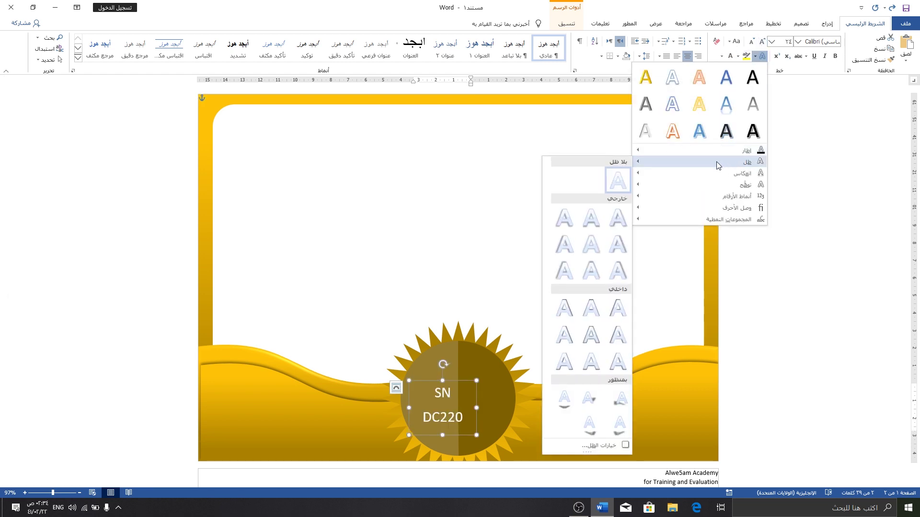
pyautogui.click(594, 219)
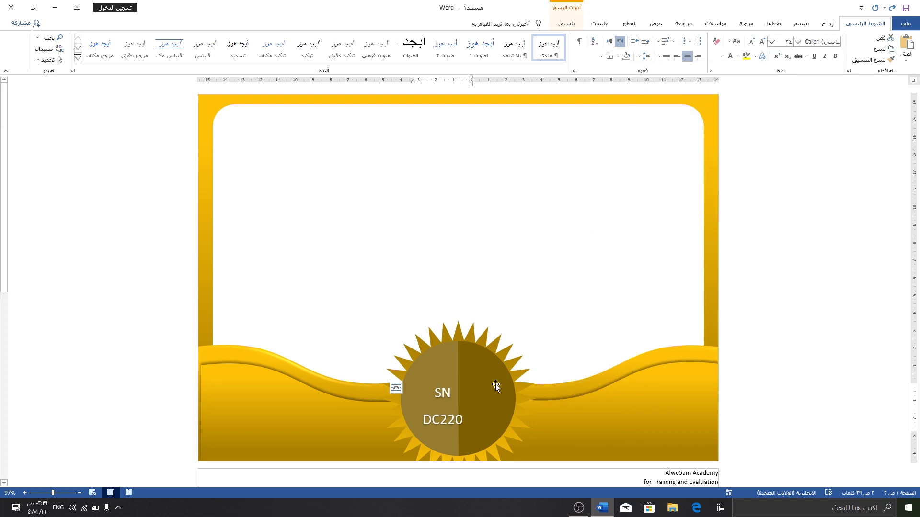
# Centre the text box on the sun and select SN for a font change.
pyautogui.moveTo(461, 378); pyautogui.dragTo(477, 368)
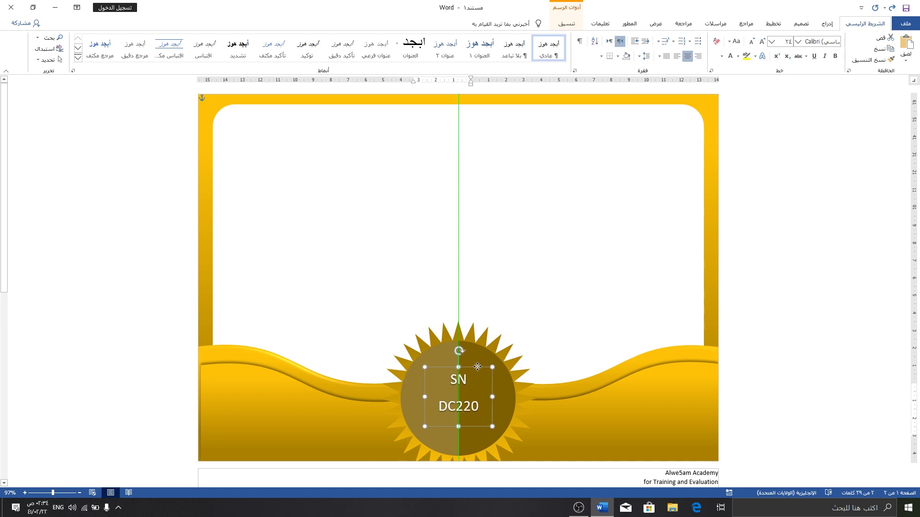
pyautogui.doubleClick(462, 384)
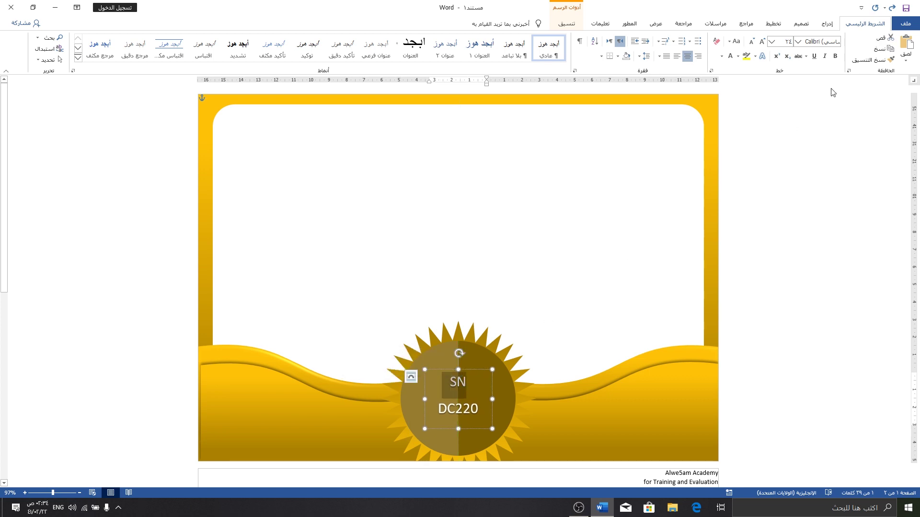
pyautogui.click(797, 43)
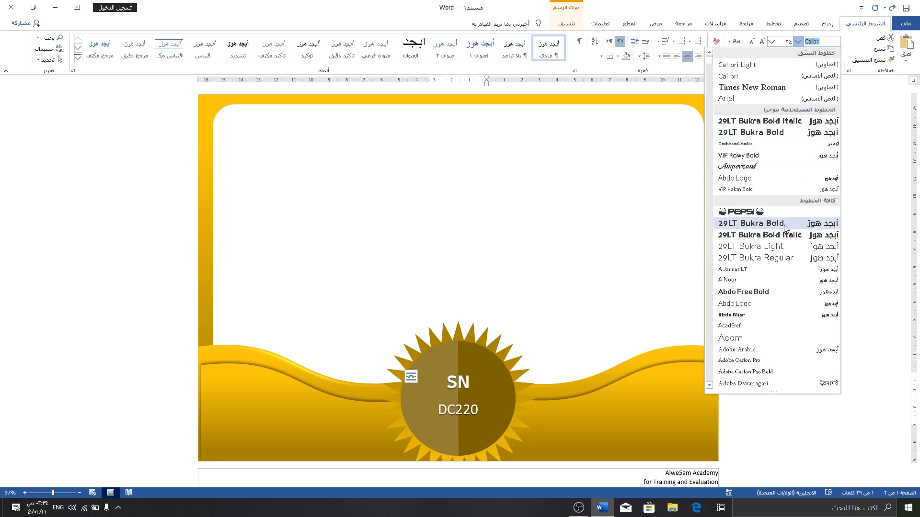
# Set SN in Gabriel Sans Black at 72, widening the box and moving it onto the sun.
pyautogui.scroll(-2, 747, 225)
pyautogui.moveTo(709, 63); pyautogui.dragTo(709, 167)
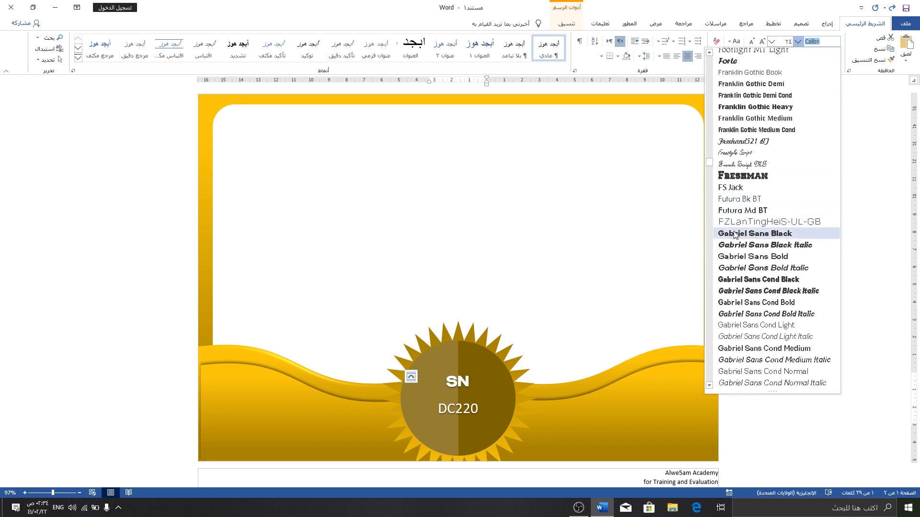
pyautogui.click(735, 234)
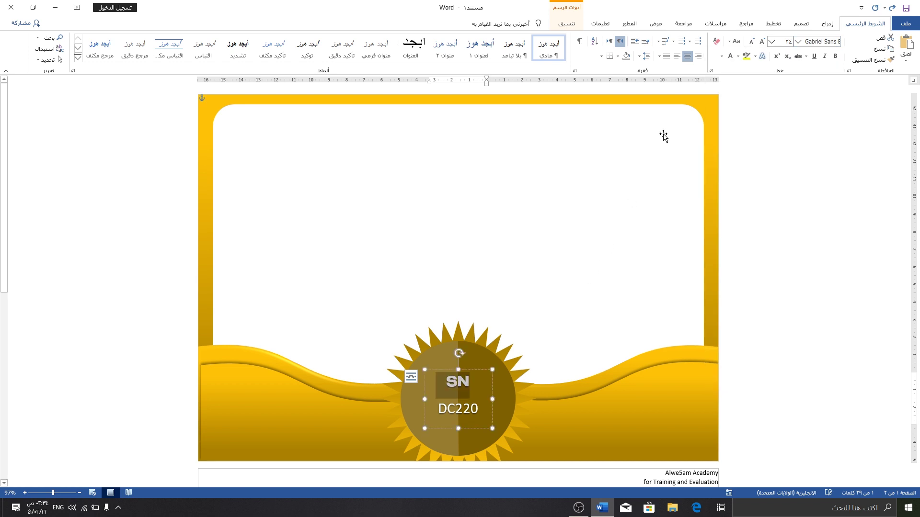
pyautogui.click(761, 43)
pyautogui.click(762, 43)
pyautogui.click(761, 43)
pyautogui.click(762, 43)
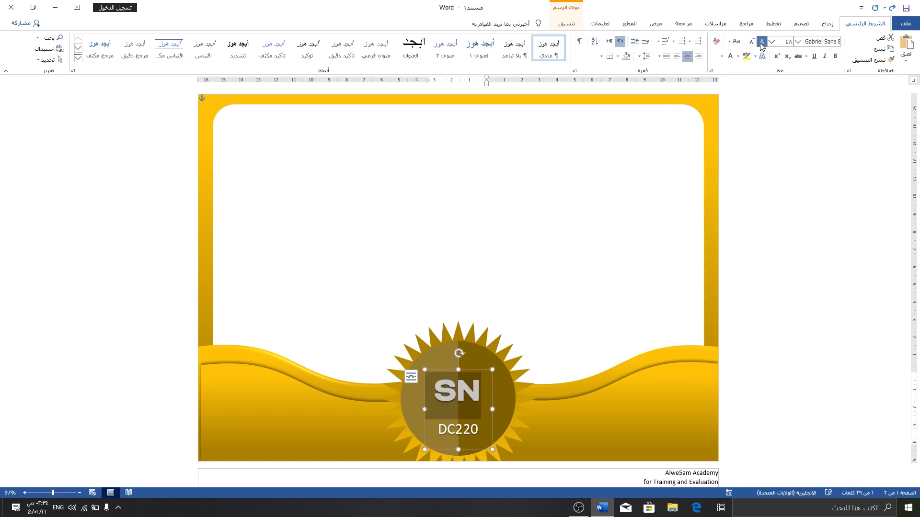
pyautogui.click(762, 43)
pyautogui.click(762, 43)
pyautogui.click(751, 42)
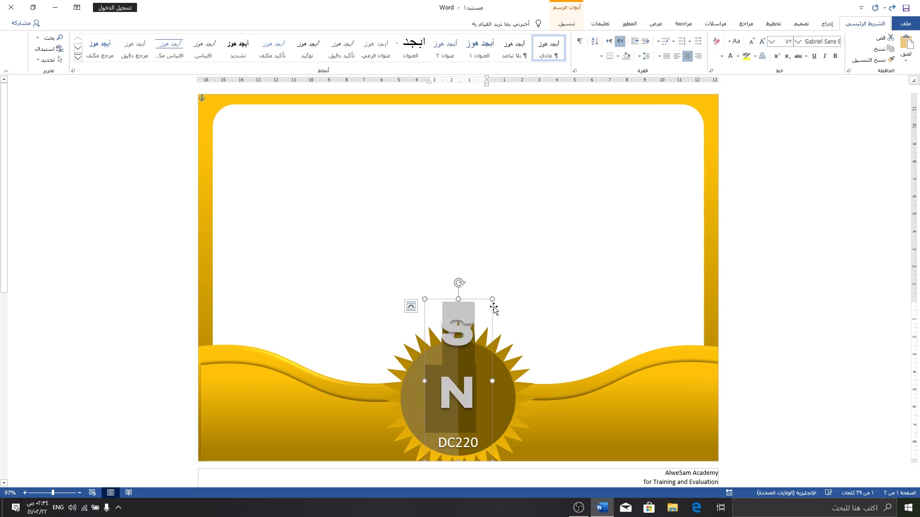
pyautogui.moveTo(426, 381); pyautogui.dragTo(407, 381)
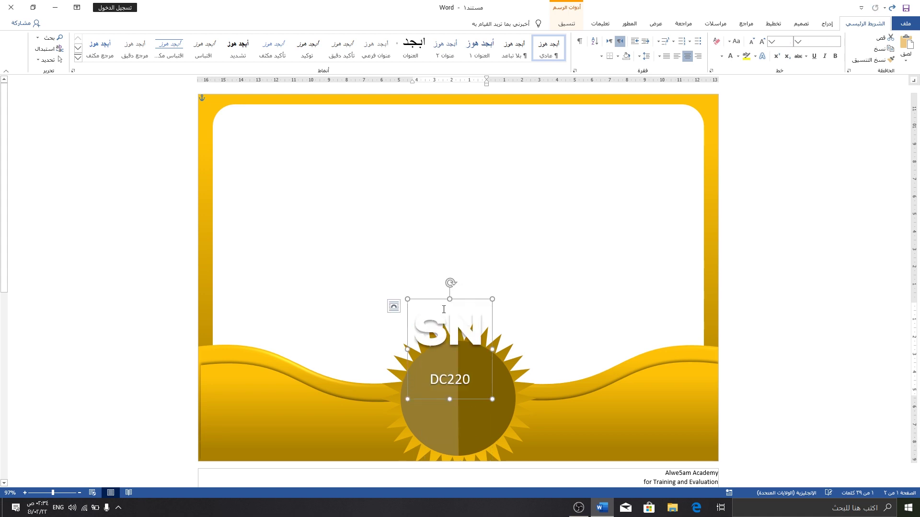
pyautogui.moveTo(457, 298); pyautogui.dragTo(462, 343)
pyautogui.click(464, 346)
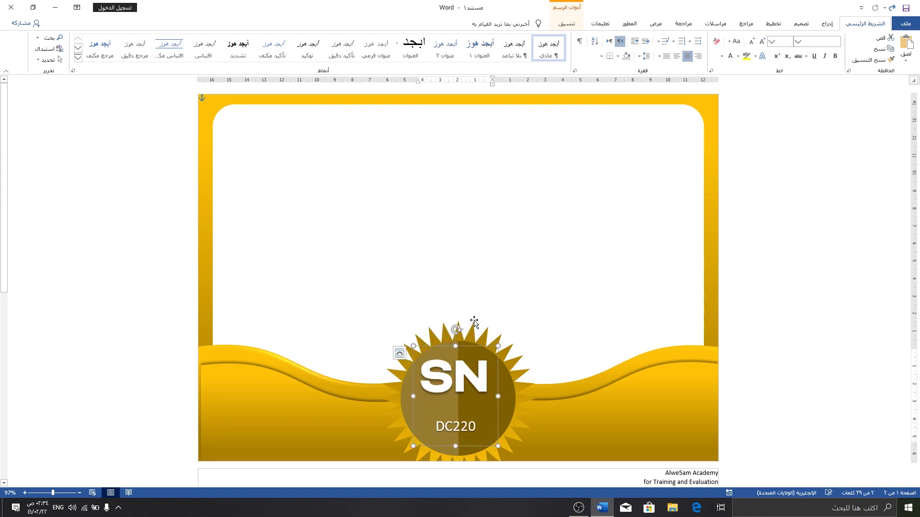
# Tighten the line spacing, make DC220 bold size 36, and centre the box on the sun.
pyautogui.hotkey('ctrl', 'a')
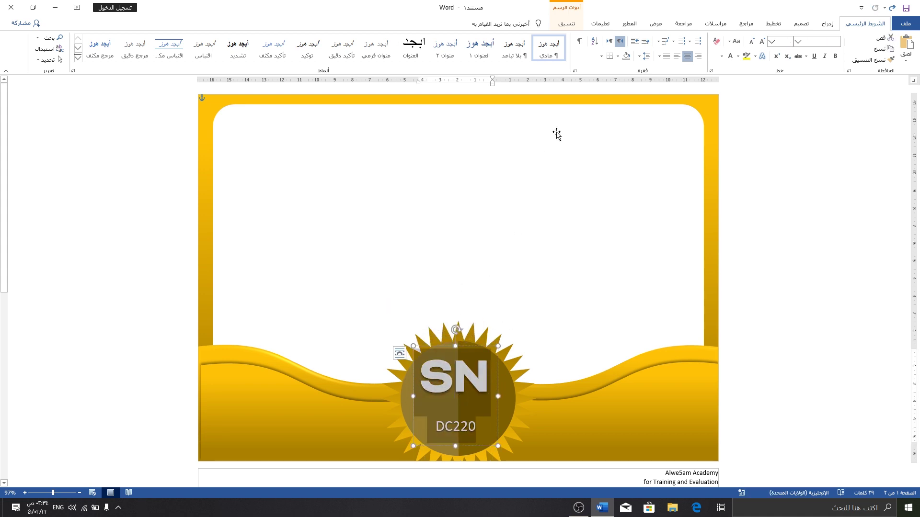
pyautogui.click(648, 57)
pyautogui.click(632, 69)
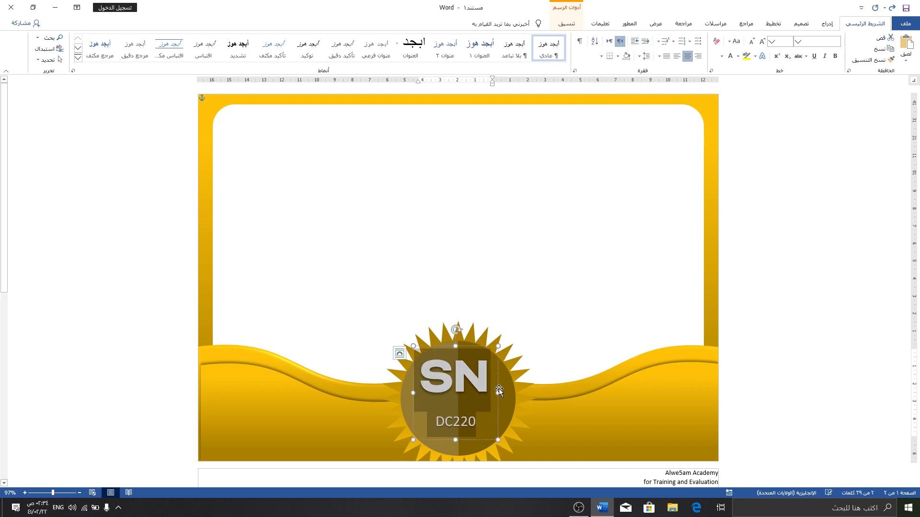
pyautogui.click(456, 421)
pyautogui.doubleClick(455, 422)
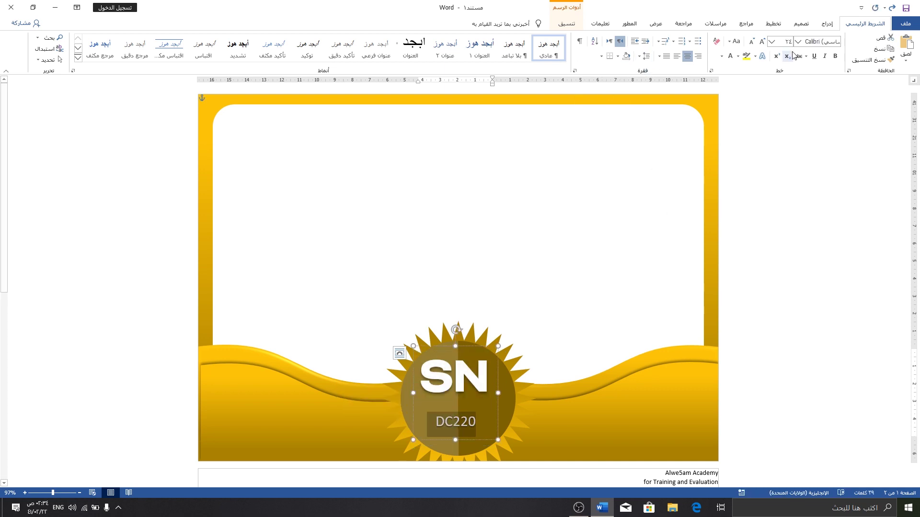
pyautogui.click(835, 56)
pyautogui.click(762, 42)
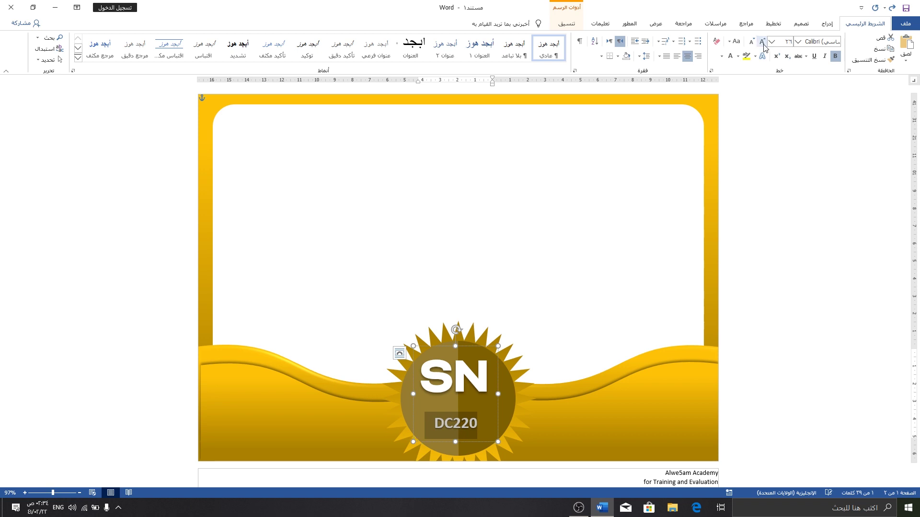
pyautogui.click(762, 42)
pyautogui.click(762, 42)
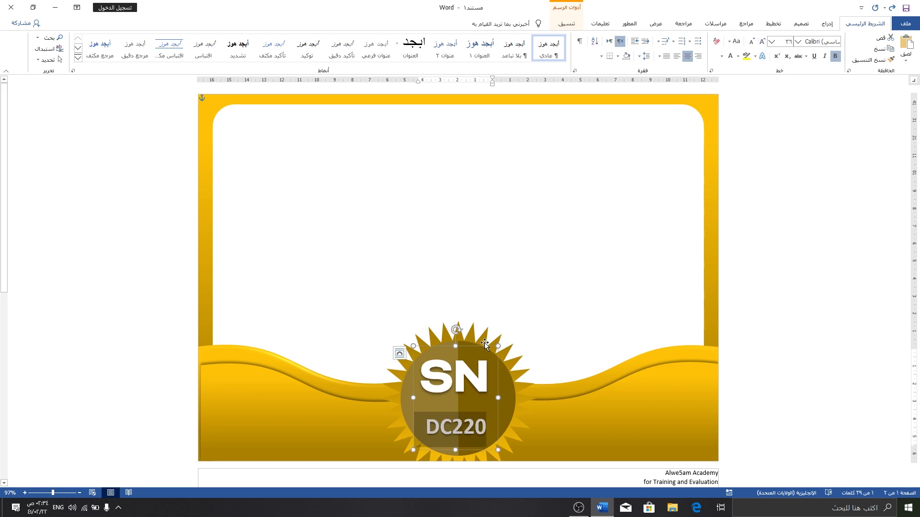
pyautogui.moveTo(485, 343); pyautogui.dragTo(492, 334)
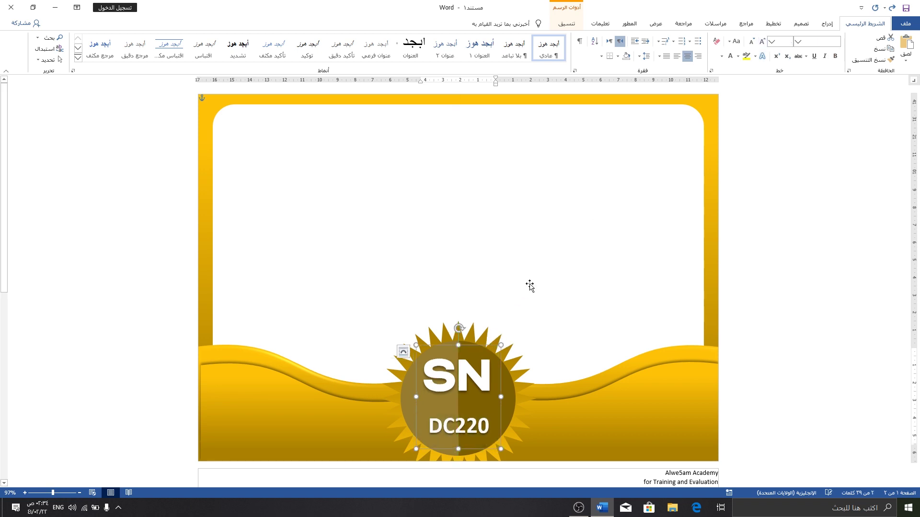
# Set SN's font size to 60 and nudge the badge text down onto the sun.
pyautogui.doubleClick(471, 369)
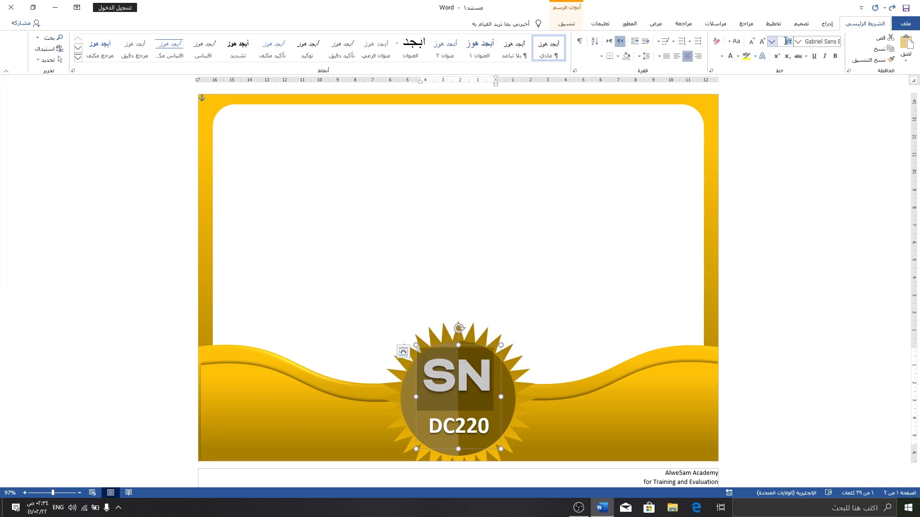
pyautogui.click(780, 41)
pyautogui.write('60')
pyautogui.press('Return')
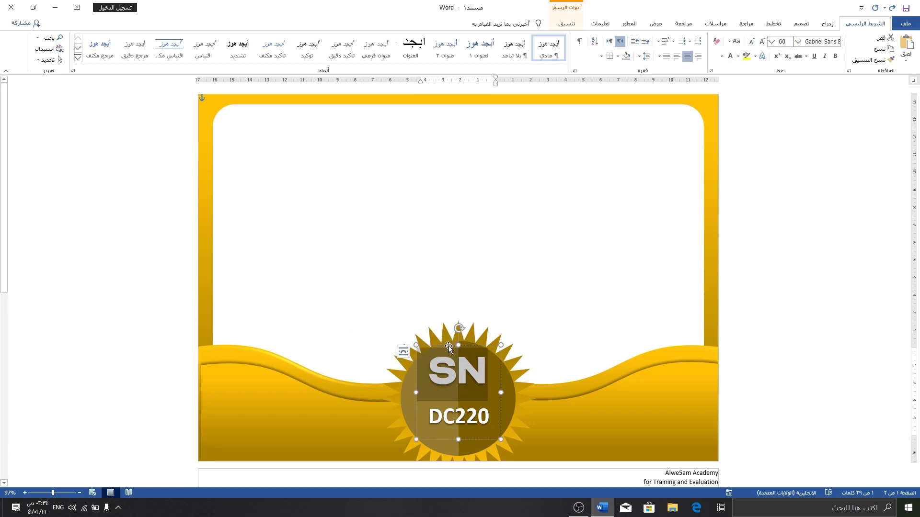
pyautogui.moveTo(449, 346); pyautogui.dragTo(454, 353)
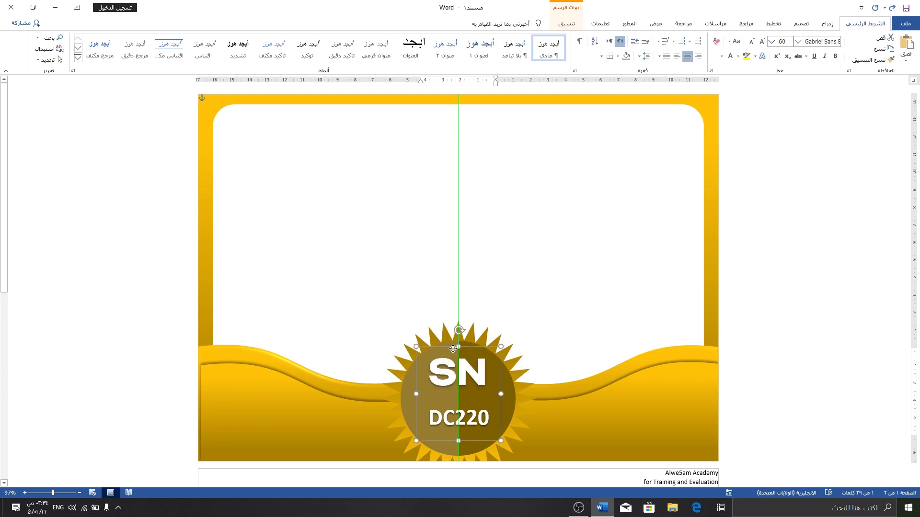
pyautogui.click(499, 309)
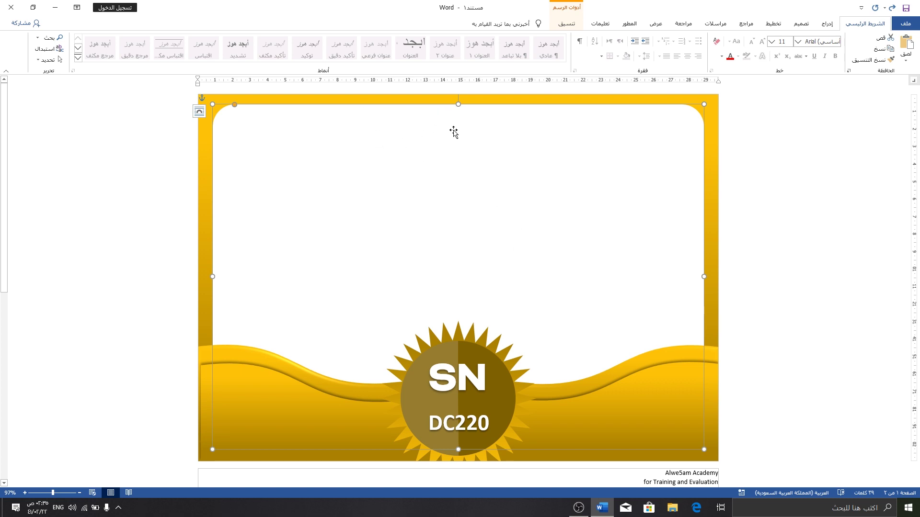
# Draw a rectangle of about 8.57 × 1.83 cm centred near the top of the page.
pyautogui.click(827, 24)
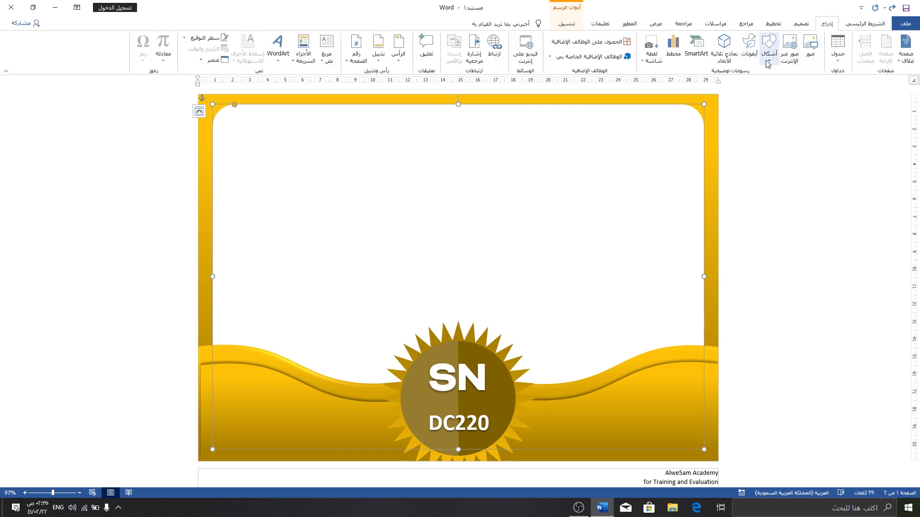
pyautogui.click(768, 64)
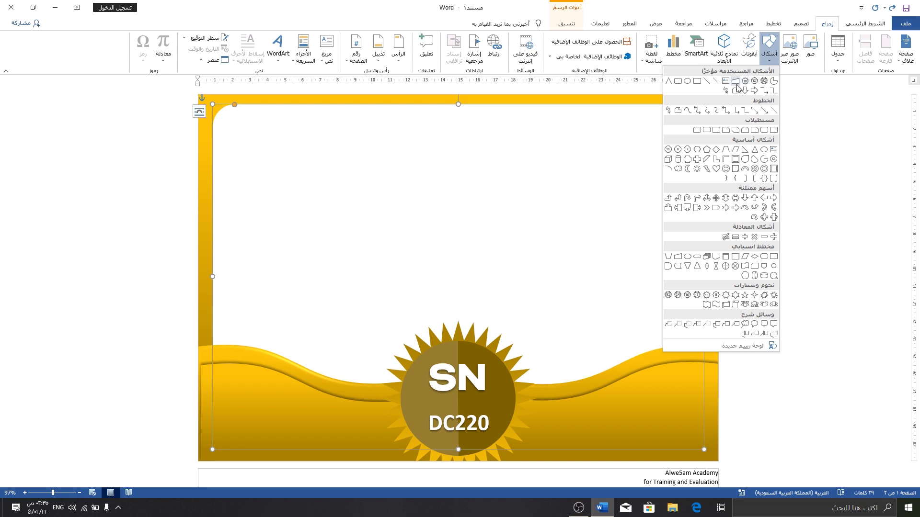
pyautogui.click(698, 81)
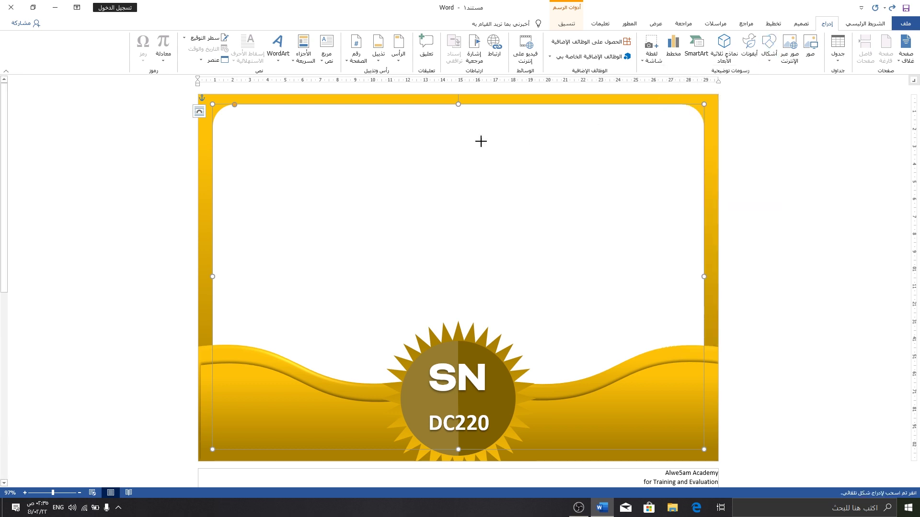
pyautogui.moveTo(367, 112)
pyautogui.mouseDown()
pyautogui.moveTo(517, 146)
pyautogui.moveTo(494, 143)
pyautogui.mouseUp()
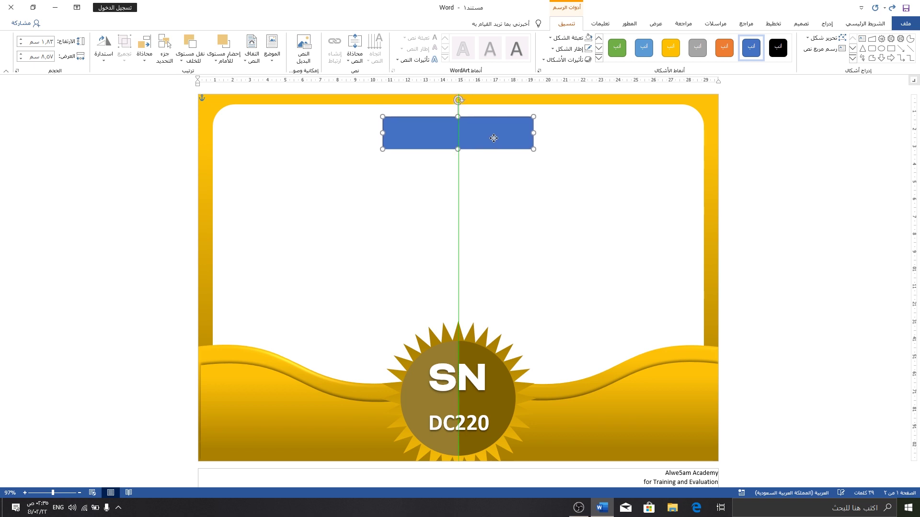
# Nudge the rectangle up and give it no outline and a white fill.
pyautogui.moveTo(494, 143); pyautogui.dragTo(493, 135)
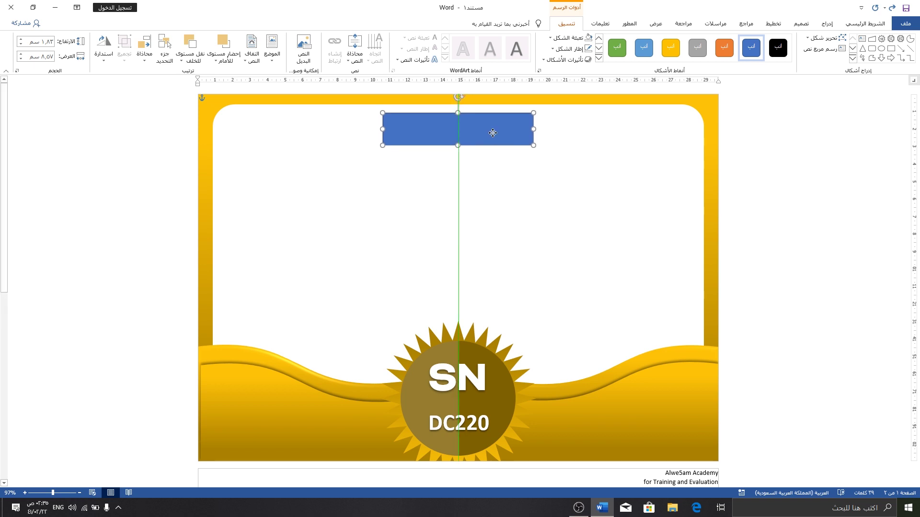
pyautogui.click(570, 49)
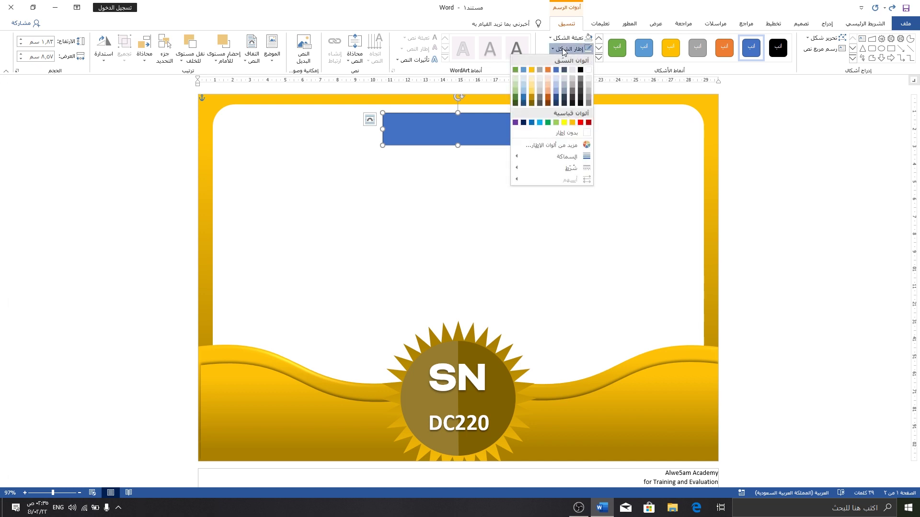
pyautogui.click(559, 135)
pyautogui.click(569, 38)
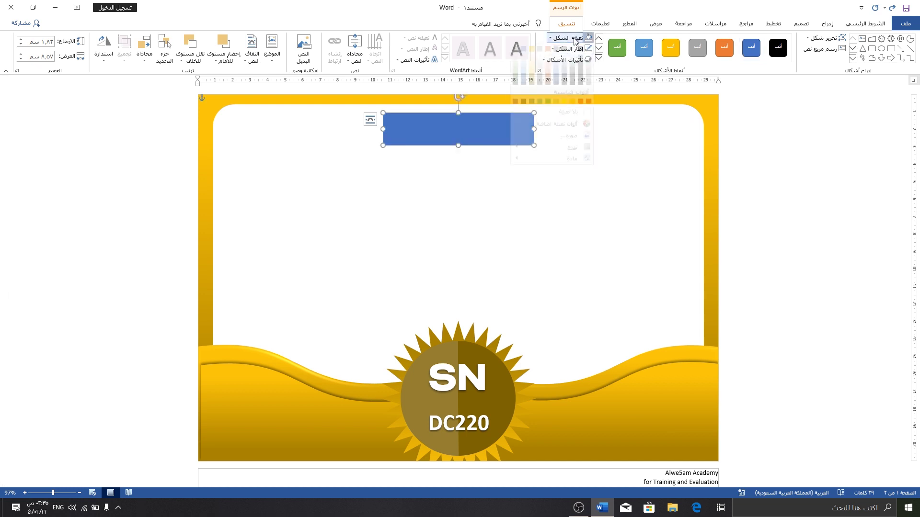
pyautogui.click(588, 59)
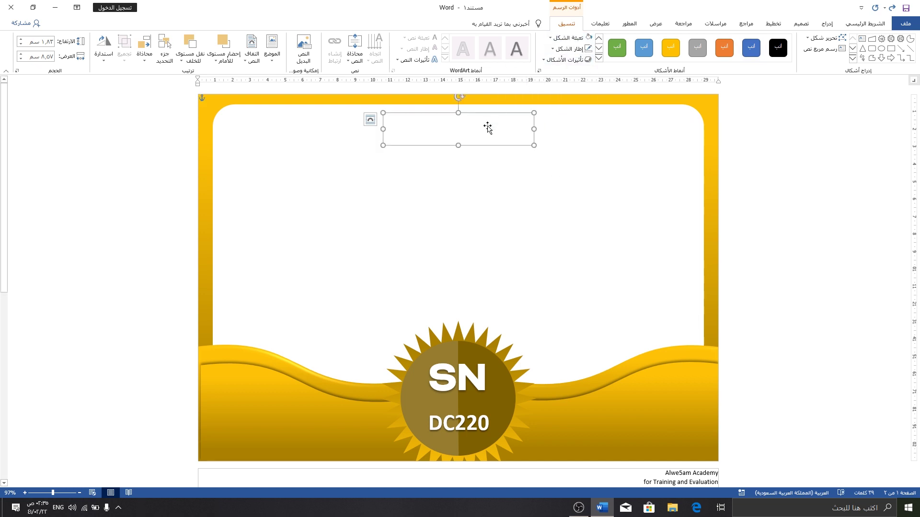
# Select the words 'Alwe5am Academy' in the footer text.
pyautogui.doubleClick(682, 474)
pyautogui.click(682, 475)
pyautogui.scroll(-1, 676, 464)
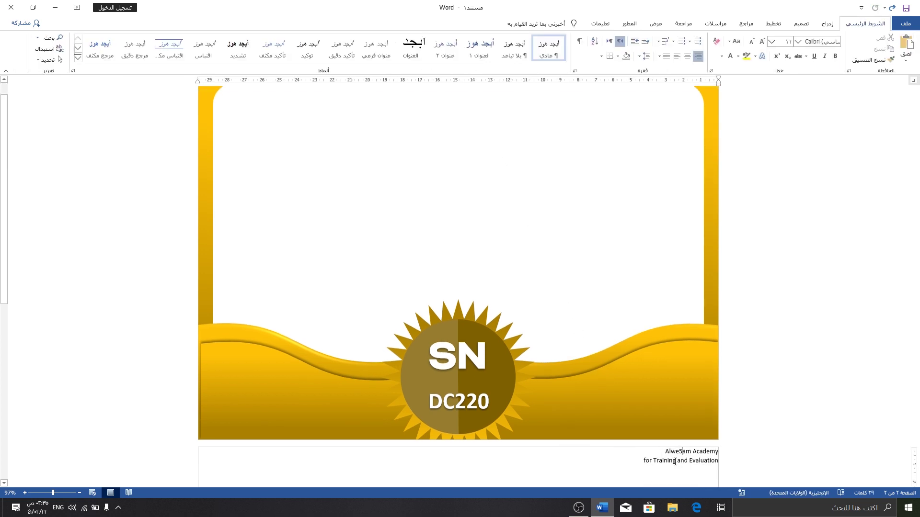
pyautogui.moveTo(662, 449)
pyautogui.mouseDown()
pyautogui.moveTo(714, 451)
pyautogui.moveTo(669, 451)
pyautogui.mouseUp()
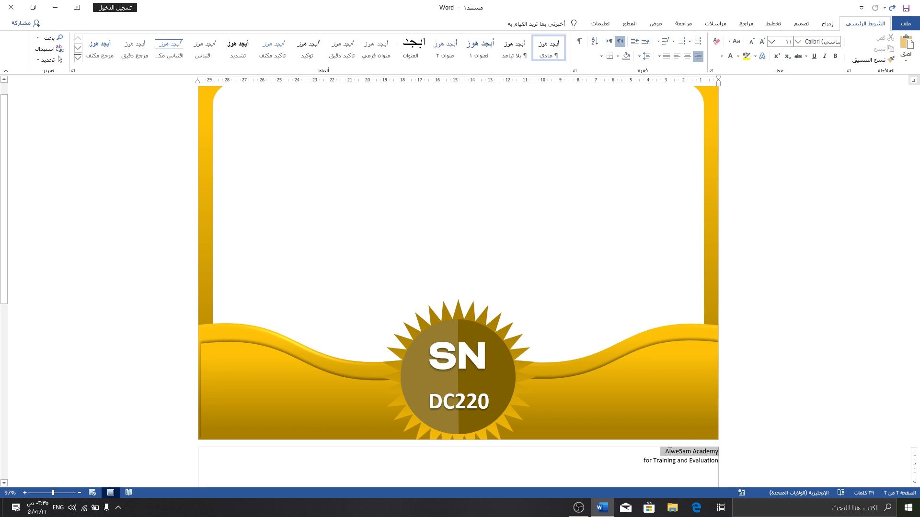
# Paste 'Alwe5am Academy' as text inside the white rectangle at the top of the certificate.
pyautogui.scroll(1, 551, 316)
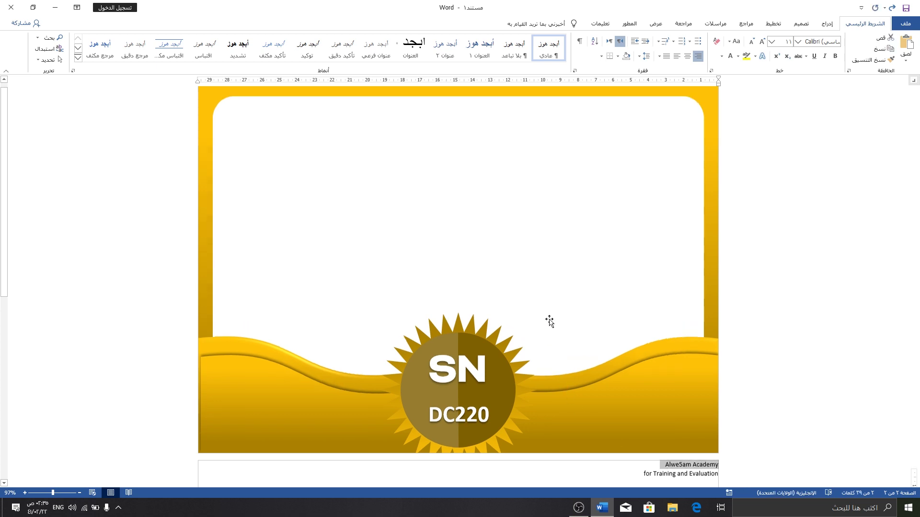
pyautogui.click(461, 141)
pyautogui.rightClick(467, 126)
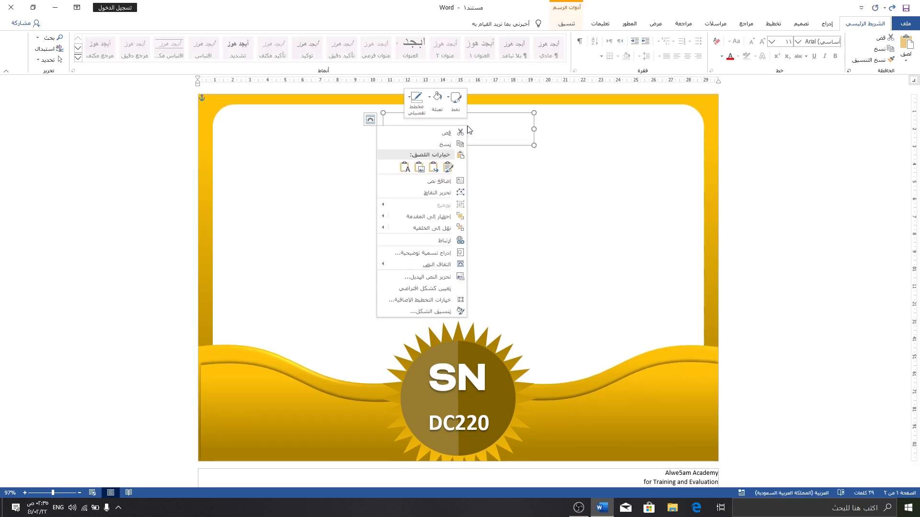
pyautogui.click(441, 182)
pyautogui.hotkey('ctrl', 'v')
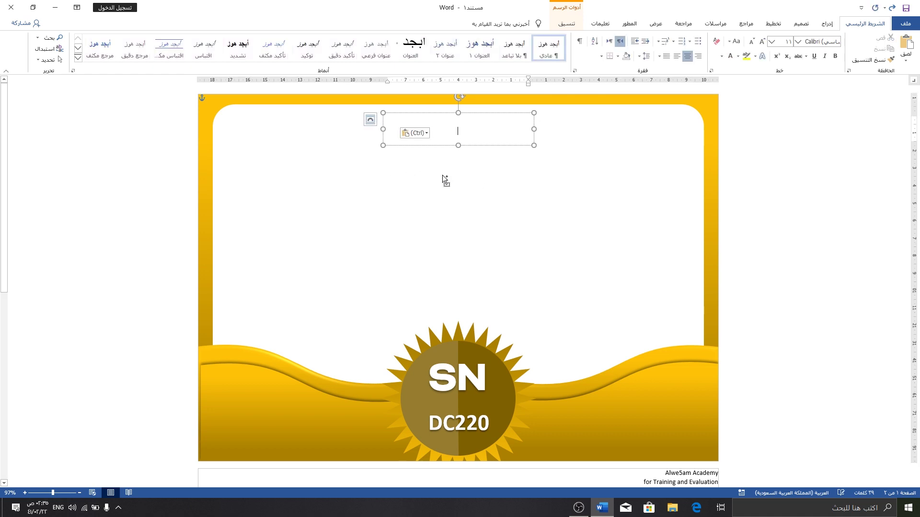
# Select the title box and bring up its Text Fill colour options.
pyautogui.click(481, 146)
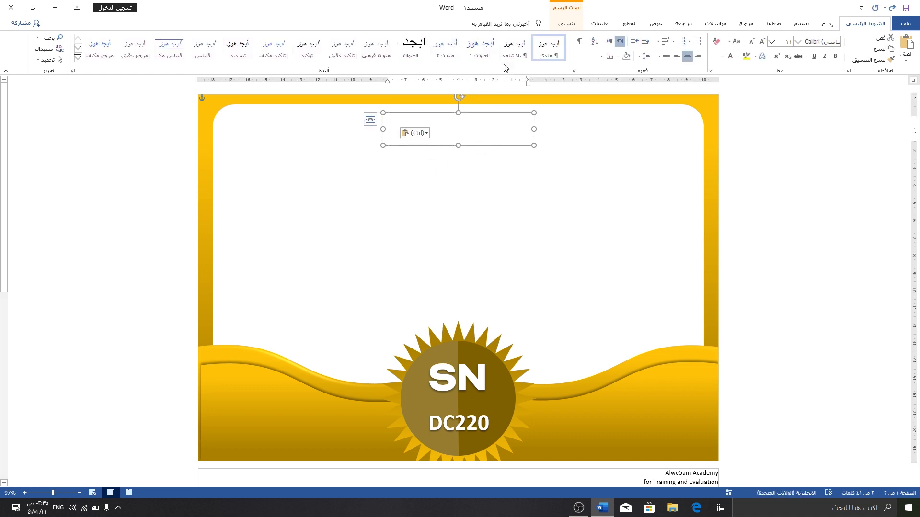
pyautogui.click(567, 24)
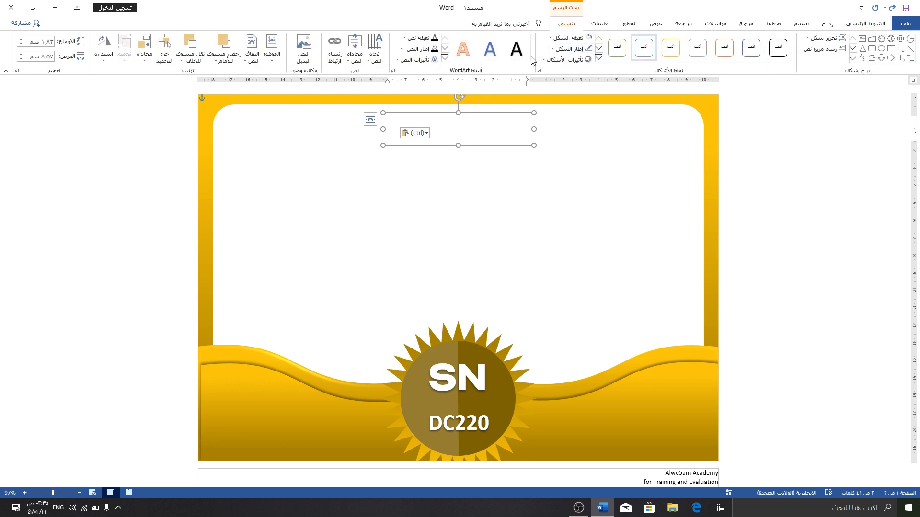
pyautogui.click(412, 37)
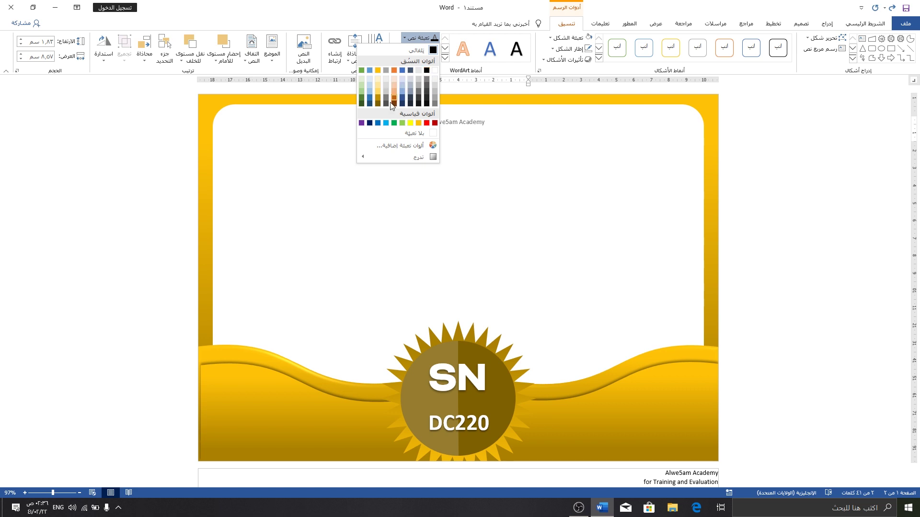
# Colour the Alwe5am Academy text dark brown using More Fill Colors.
pyautogui.click(403, 145)
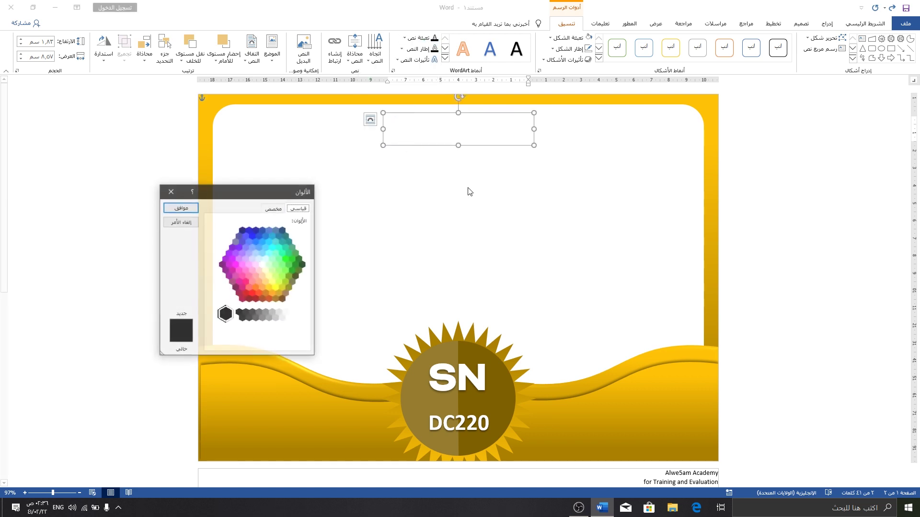
pyautogui.click(262, 299)
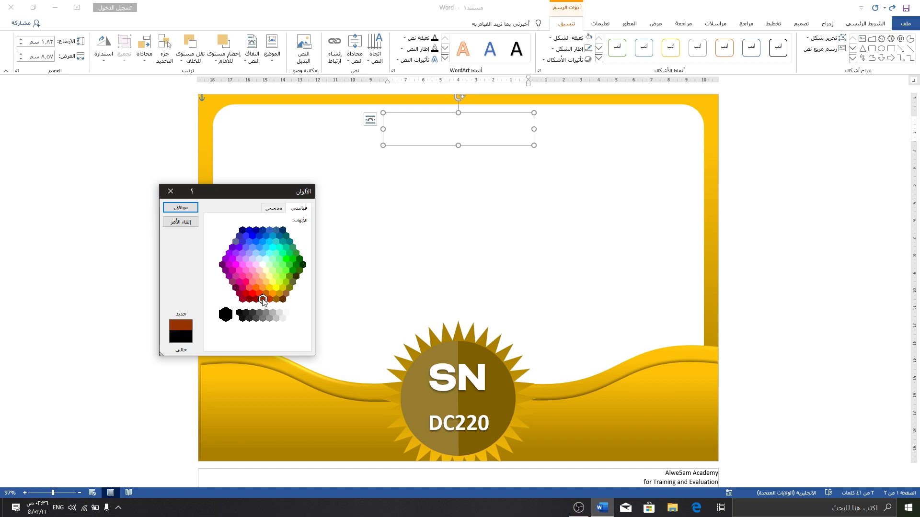
pyautogui.click(180, 207)
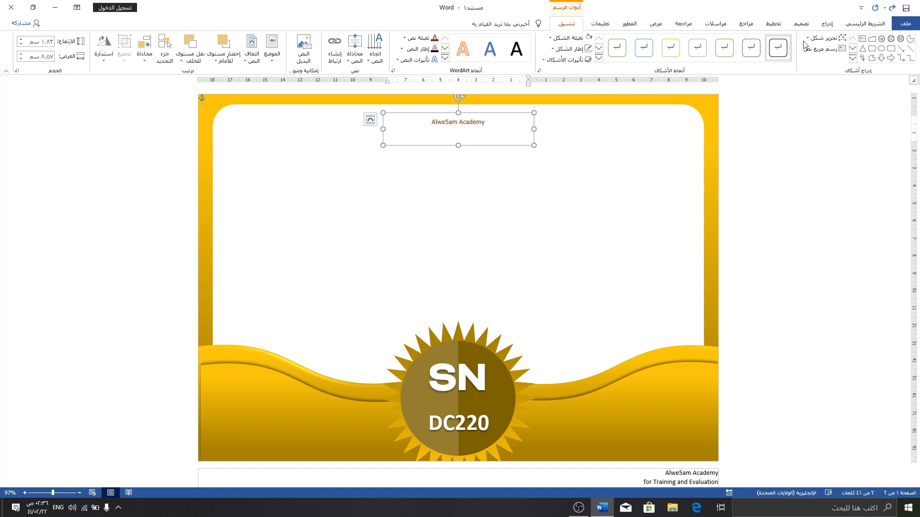
# Delete the empty extra line inside the title box.
pyautogui.click(859, 26)
pyautogui.click(477, 137)
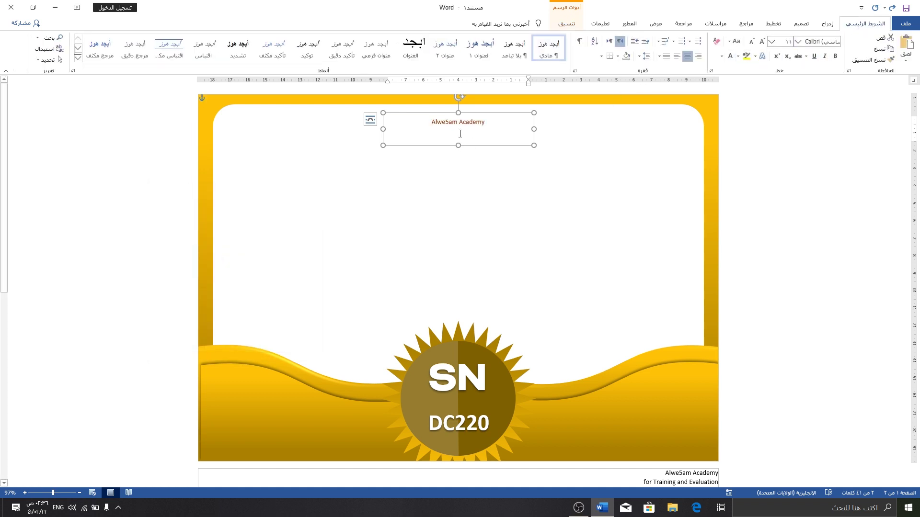
pyautogui.hotkey('alt', 'shift')
pyautogui.press('BackSpace')
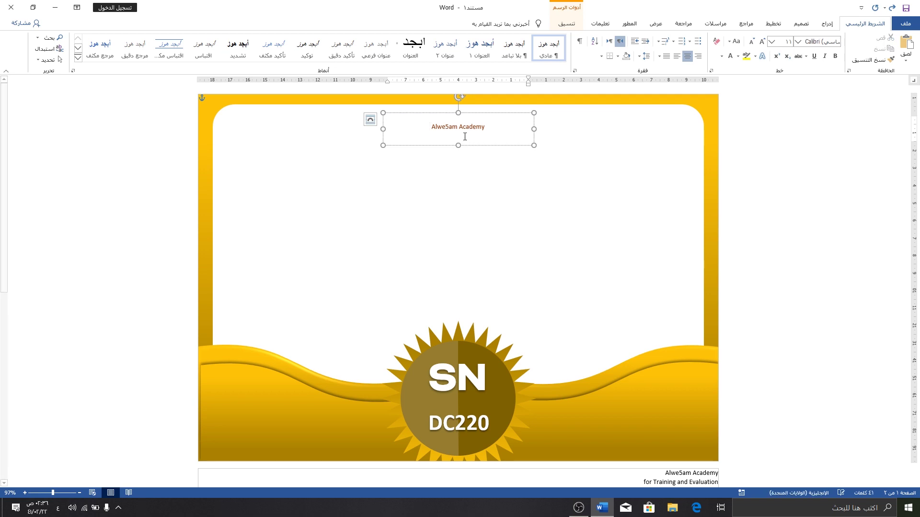
# Enlarge the Alwe5am Academy title to font size 20.
pyautogui.click(443, 146)
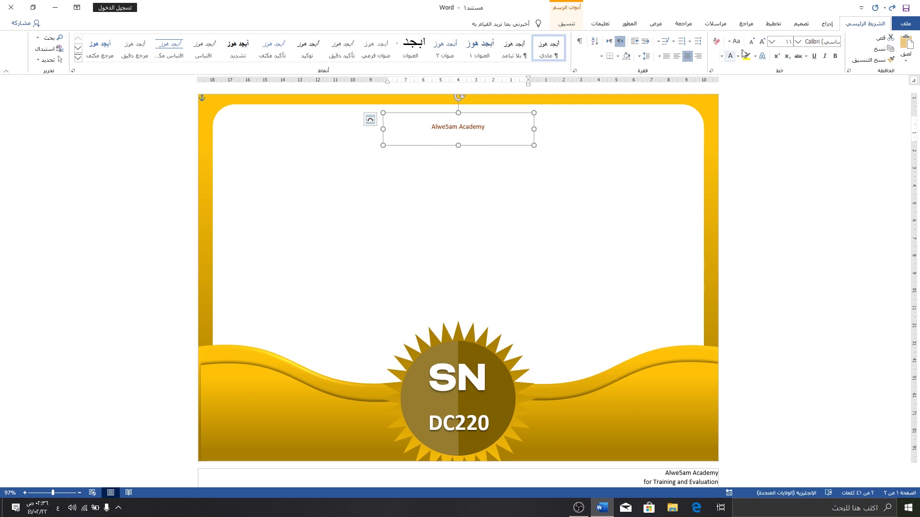
pyautogui.click(761, 42)
pyautogui.click(760, 42)
pyautogui.click(761, 42)
pyautogui.click(761, 42)
pyautogui.click(761, 42)
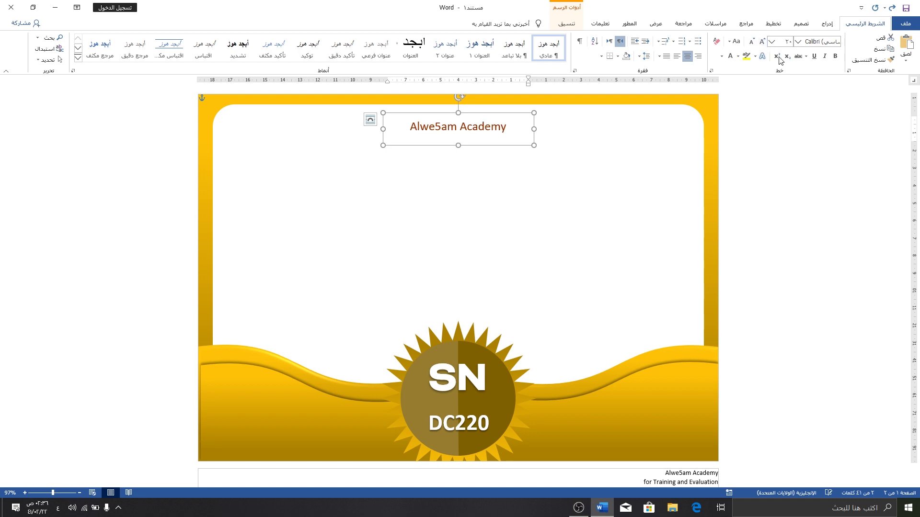
# Set the title font to Amperzand and enlarge it to size 28.
pyautogui.click(798, 42)
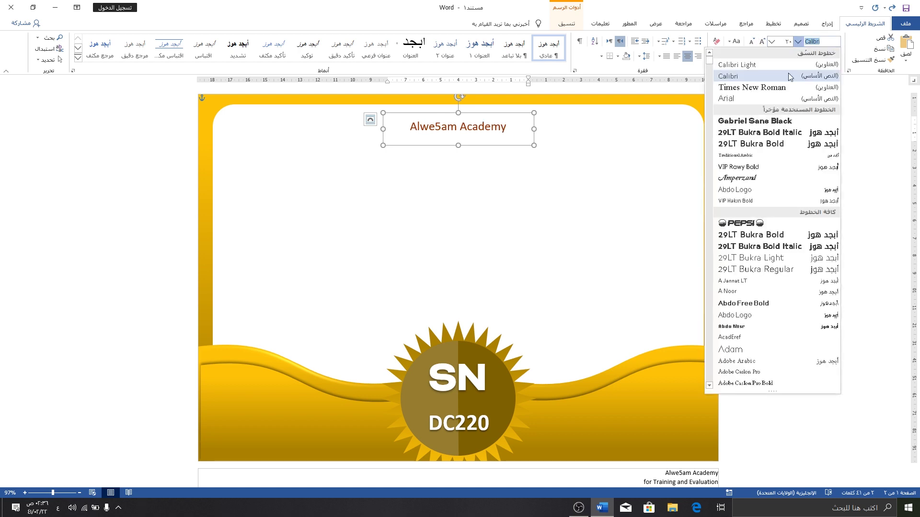
pyautogui.scroll(-2, 789, 158)
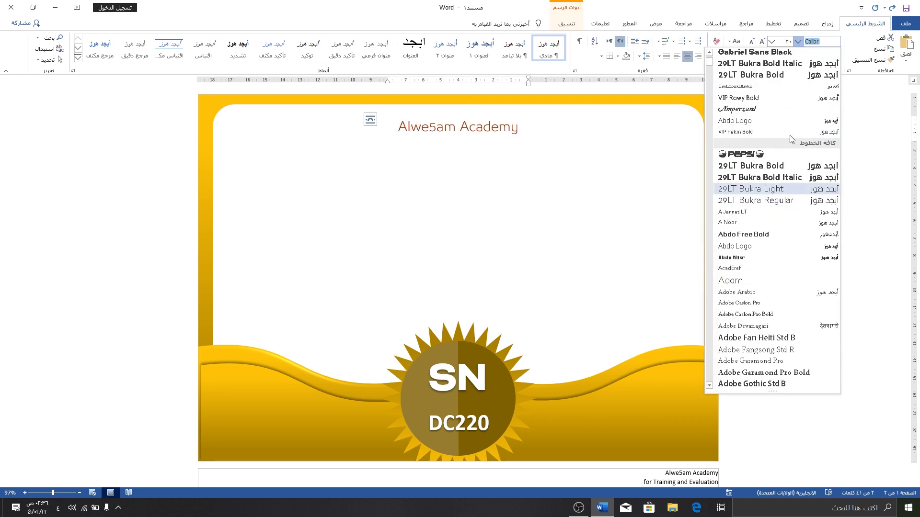
pyautogui.scroll(1, 793, 135)
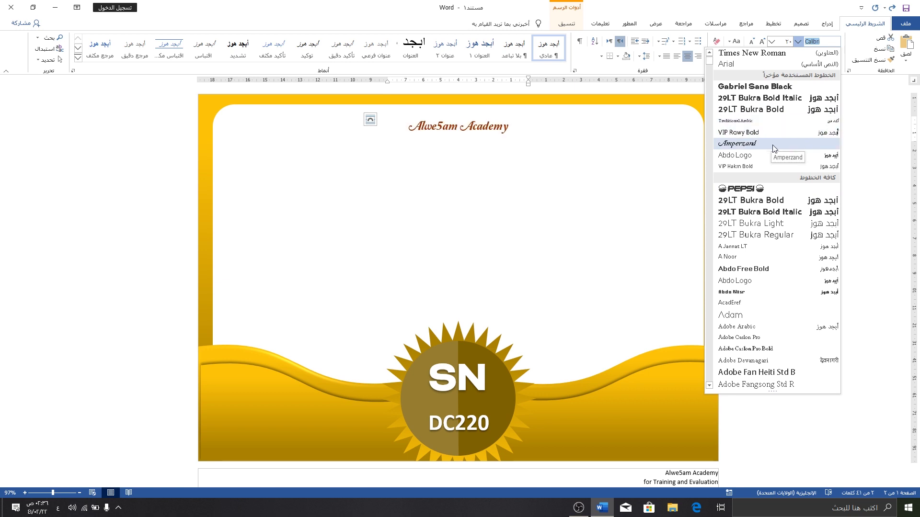
pyautogui.click(738, 144)
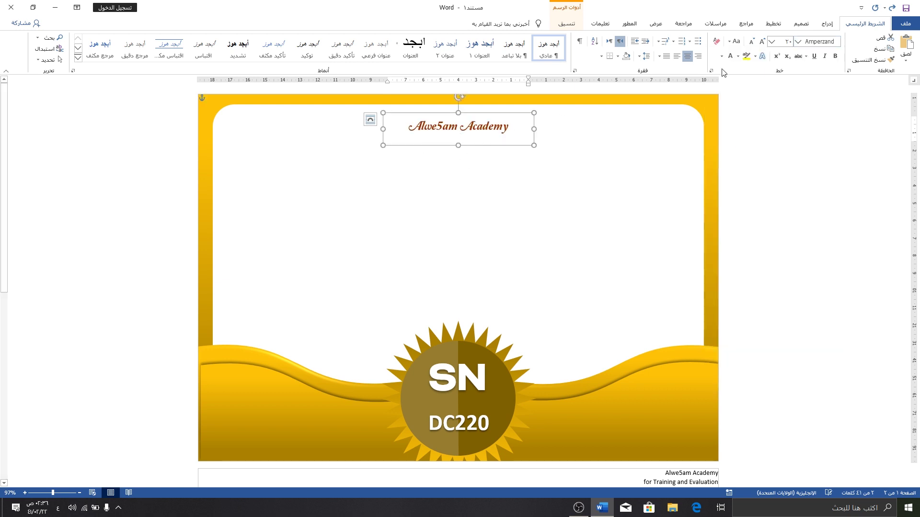
pyautogui.click(761, 43)
pyautogui.click(761, 43)
pyautogui.click(761, 43)
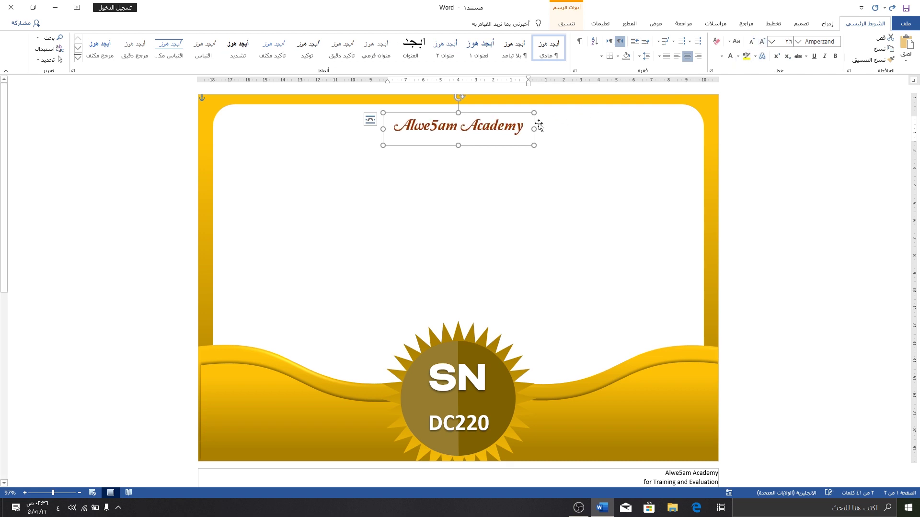
pyautogui.click(762, 42)
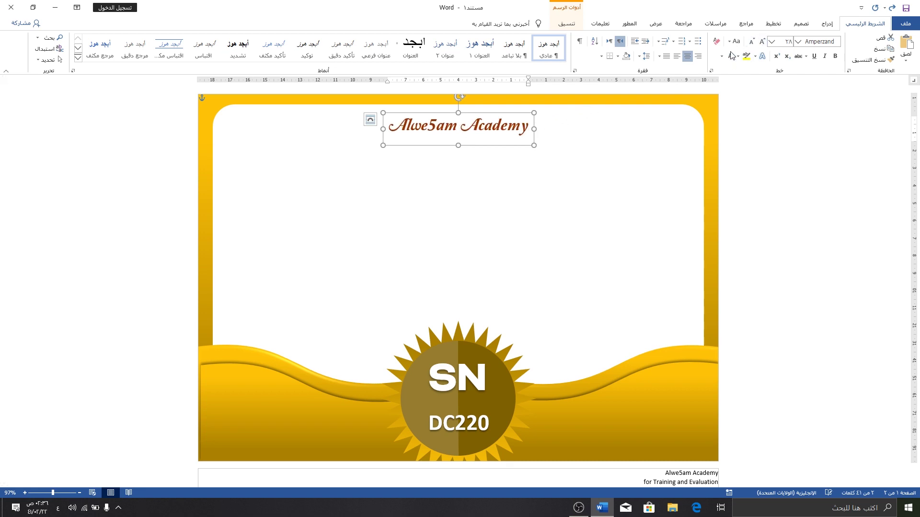
# Nudge the centred title box slightly lower in the white panel.
pyautogui.moveTo(485, 148); pyautogui.dragTo(483, 142)
pyautogui.click(487, 169)
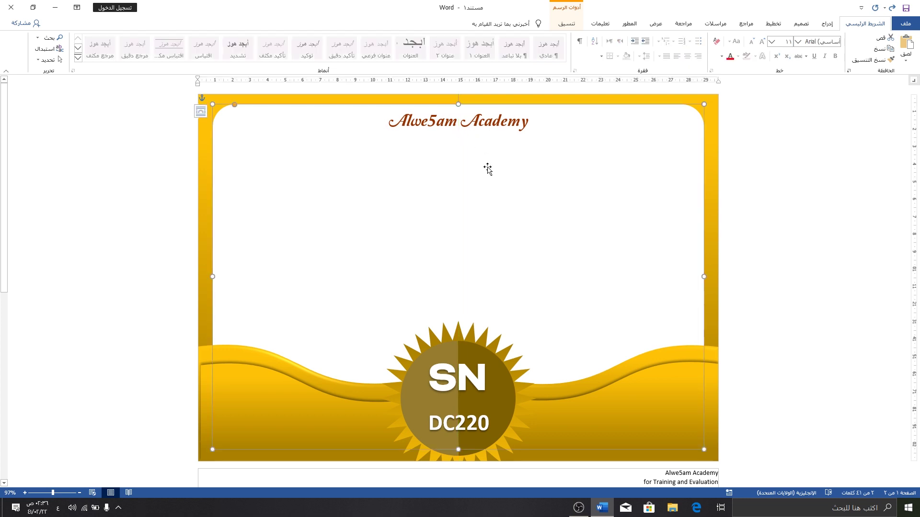
pyautogui.click(462, 122)
pyautogui.moveTo(473, 140); pyautogui.dragTo(472, 145)
pyautogui.click(545, 206)
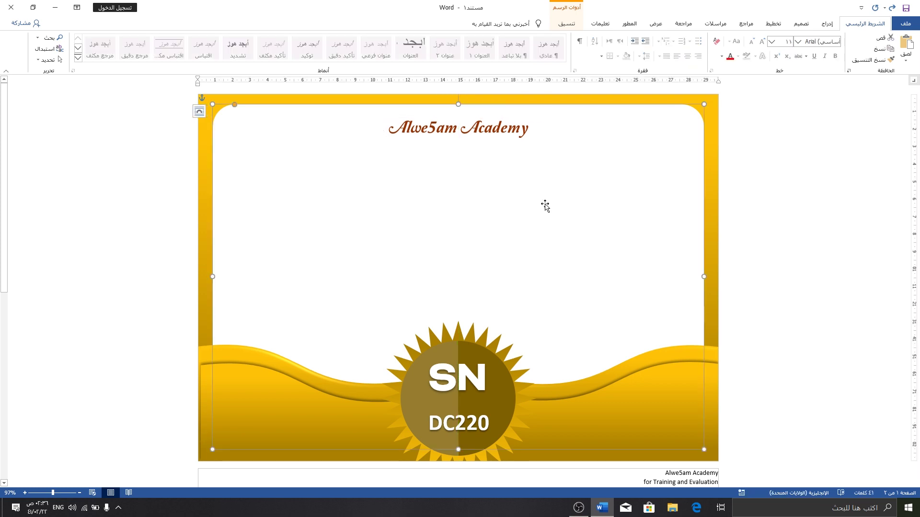
pyautogui.click(653, 483)
# Select the footer line 'for Training and Evaluation'.
pyautogui.scroll(-1, 689, 448)
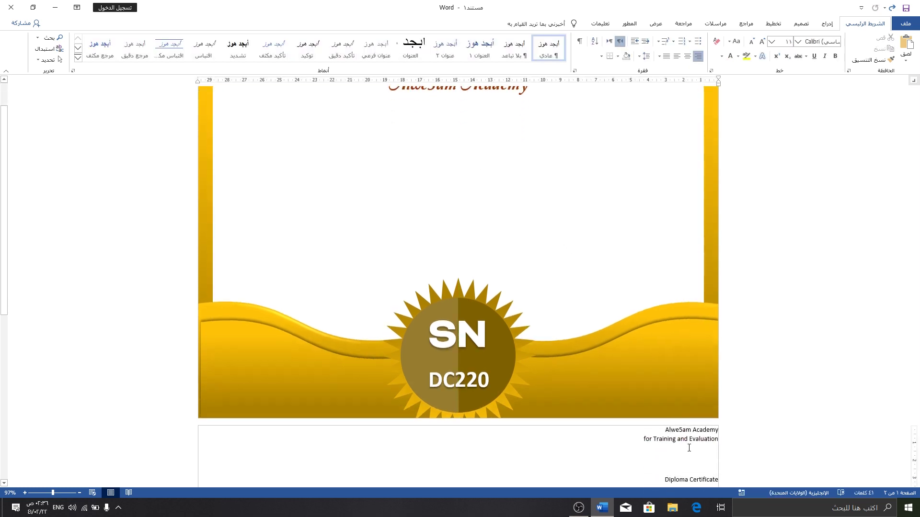
pyautogui.moveTo(719, 439); pyautogui.dragTo(643, 441)
pyautogui.hotkey('ctrl', 'c')
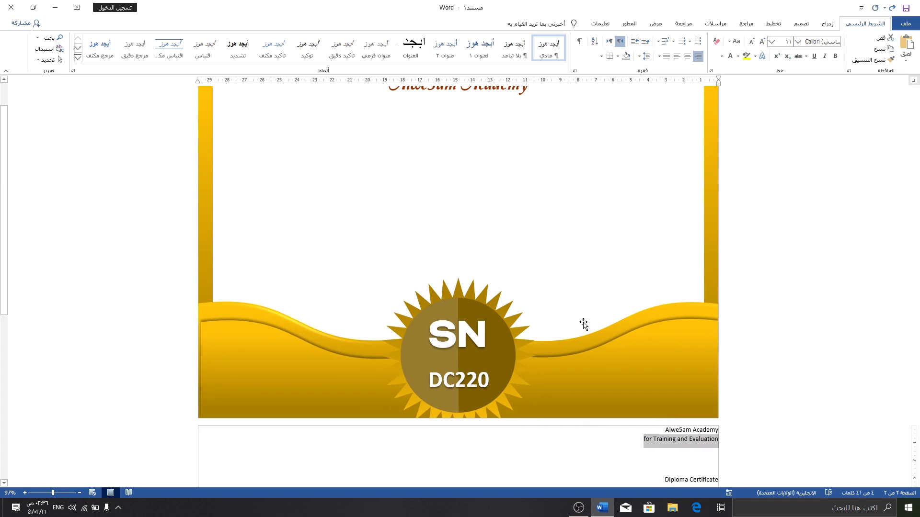
pyautogui.scroll(1, 583, 316)
# Insert a Simple Text Box from the Insert ribbon.
pyautogui.click(827, 23)
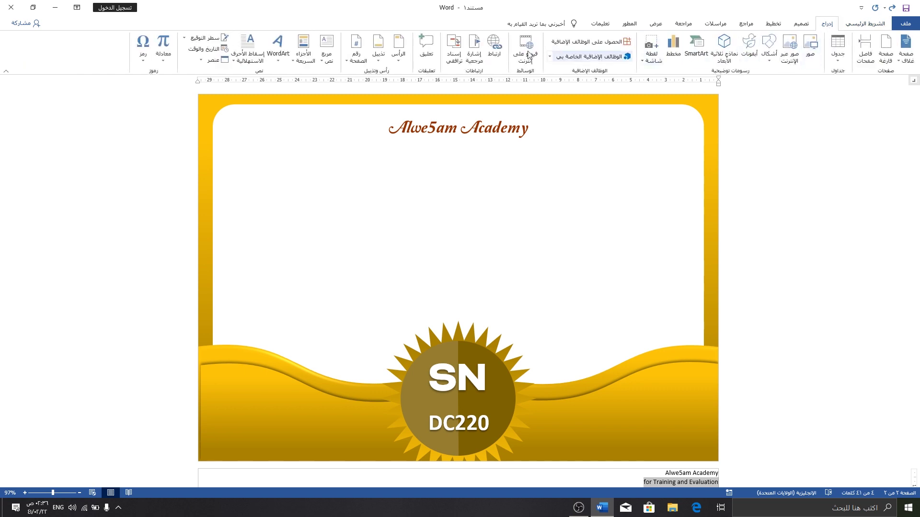
pyautogui.click(328, 55)
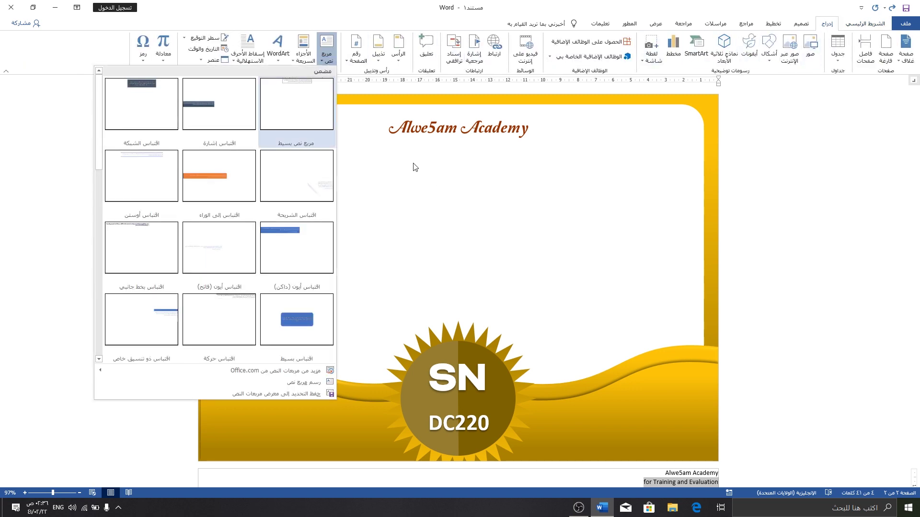
pyautogui.click(307, 118)
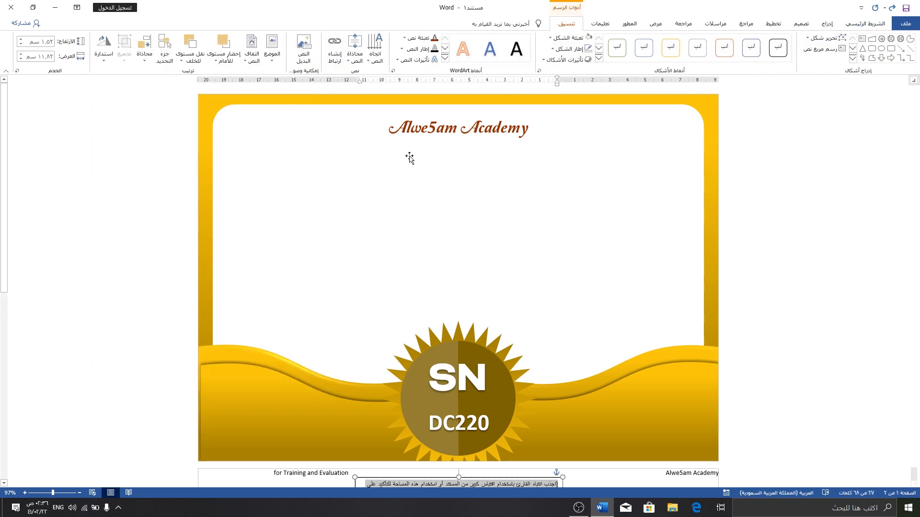
pyautogui.click(272, 51)
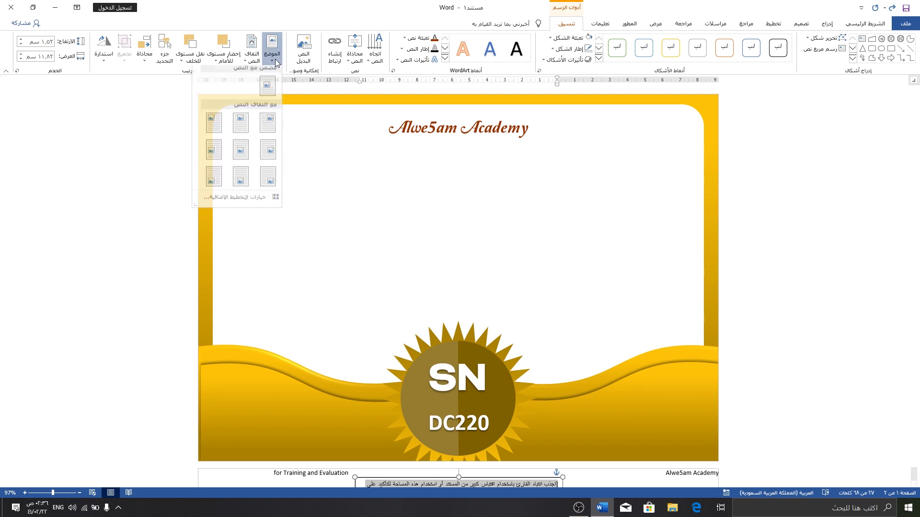
pyautogui.click(828, 24)
pyautogui.click(323, 59)
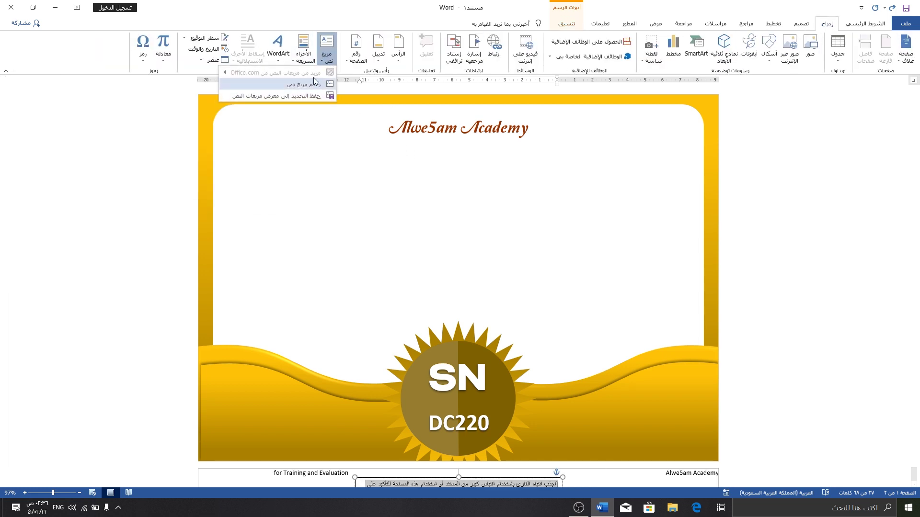
pyautogui.click(334, 48)
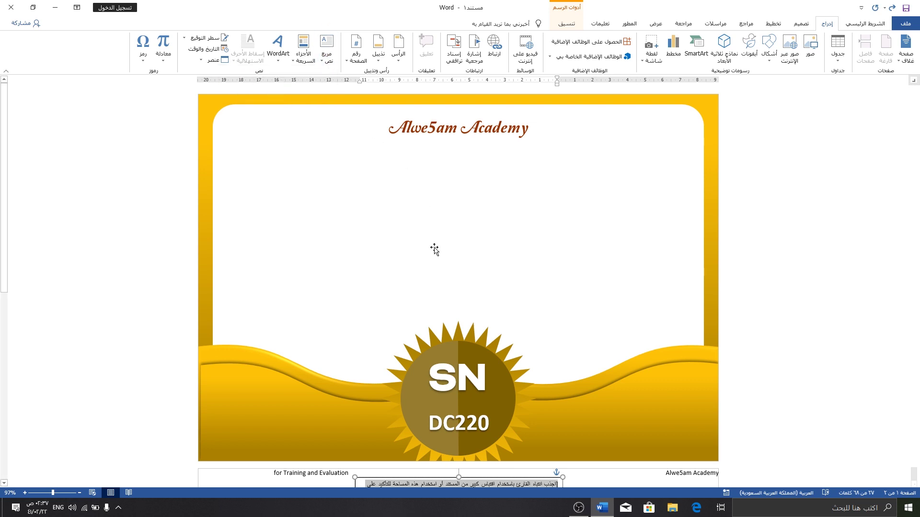
# Paste 'for Training and Evaluation' into the text box and place it below the title.
pyautogui.moveTo(406, 480); pyautogui.dragTo(413, 222)
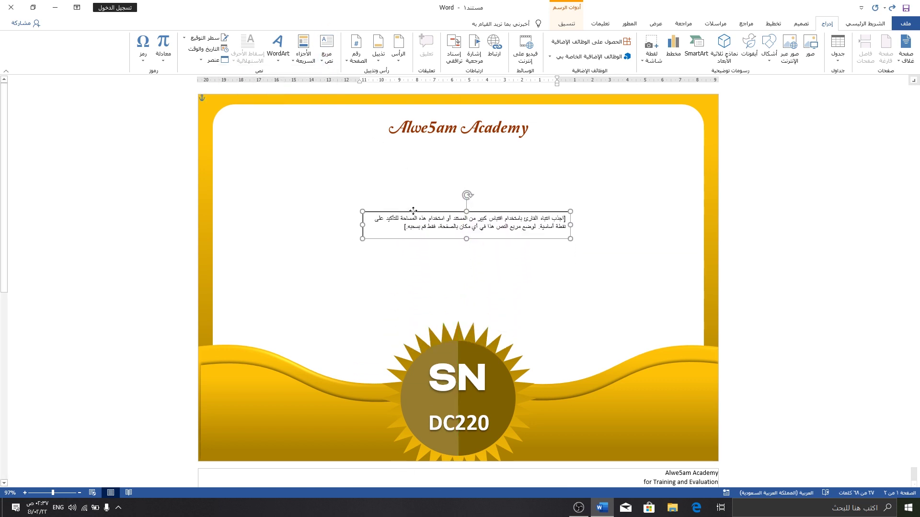
pyautogui.hotkey('ctrl', 'v')
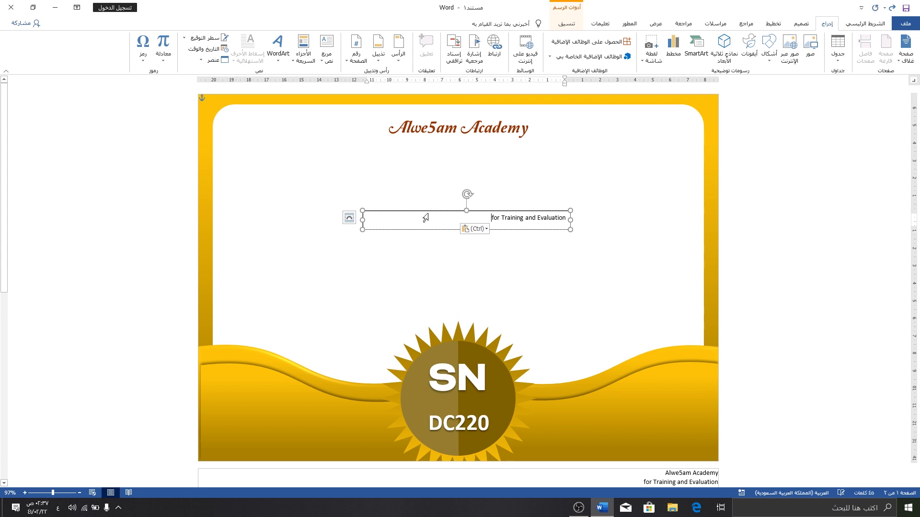
pyautogui.moveTo(429, 207); pyautogui.dragTo(421, 149)
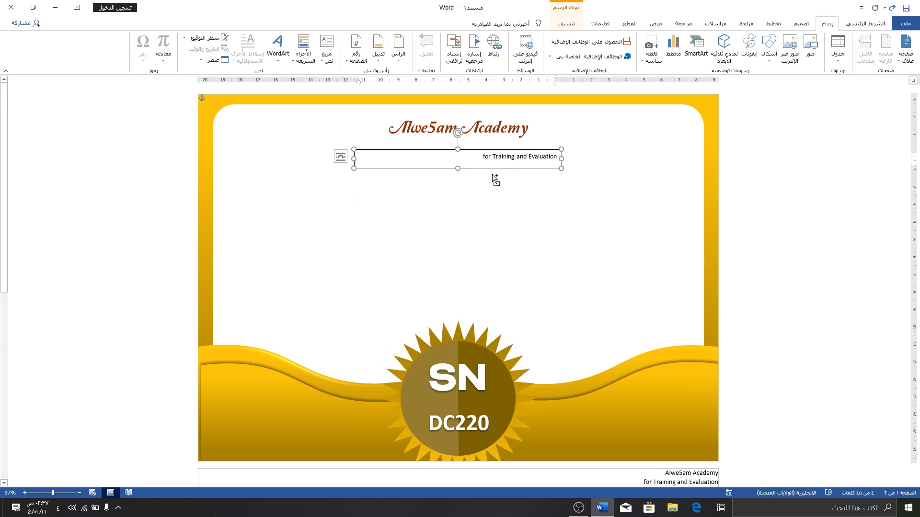
pyautogui.scroll(7, 493, 174)
# Give the subtitle box No Fill and No Outline, and narrow it to about 5.78 cm.
pyautogui.scroll(1, 493, 174)
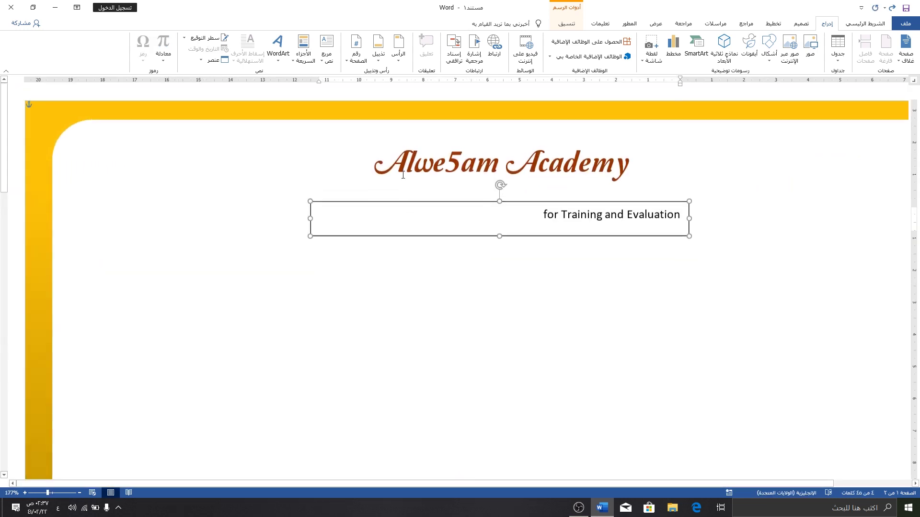
pyautogui.moveTo(552, 203); pyautogui.dragTo(538, 206)
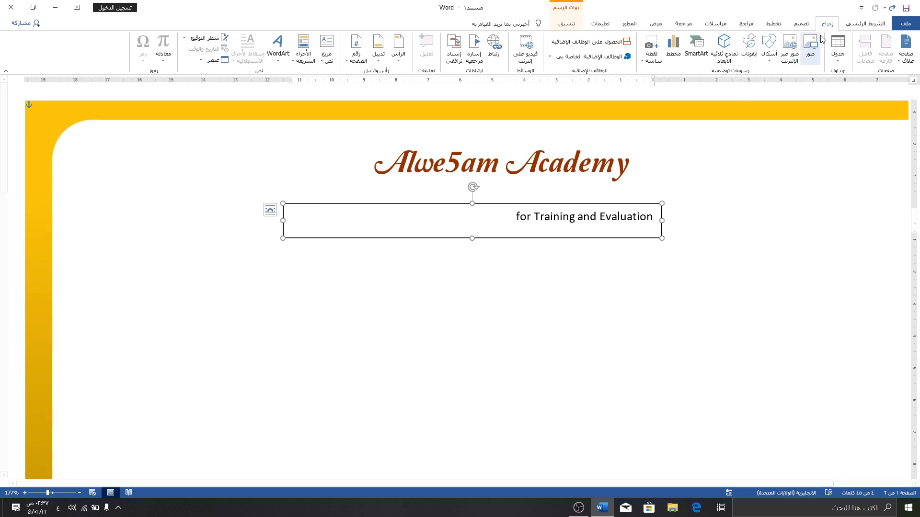
pyautogui.click(566, 24)
pyautogui.click(579, 41)
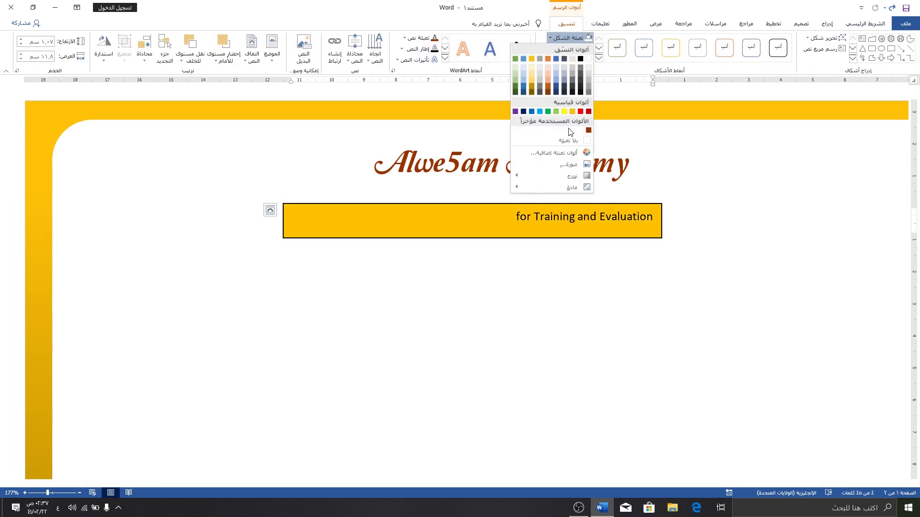
pyautogui.click(570, 143)
pyautogui.click(577, 50)
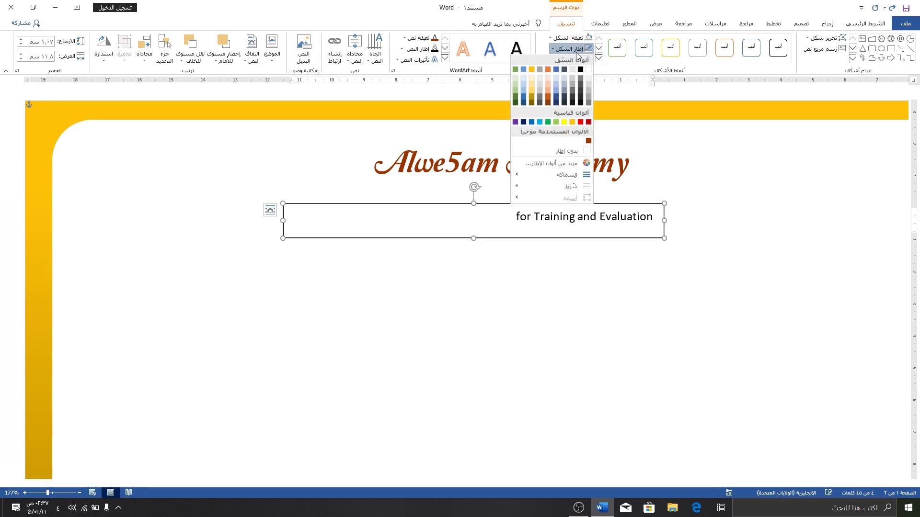
pyautogui.click(570, 143)
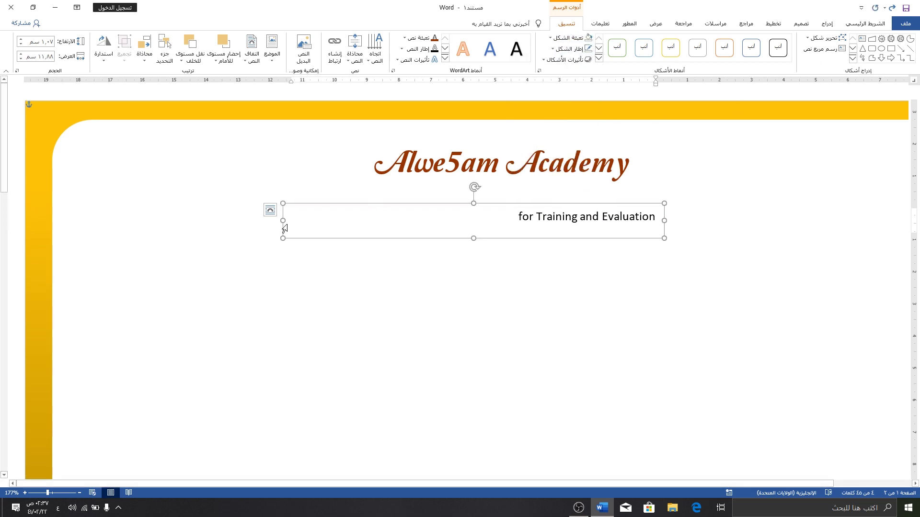
pyautogui.moveTo(283, 220); pyautogui.dragTo(479, 221)
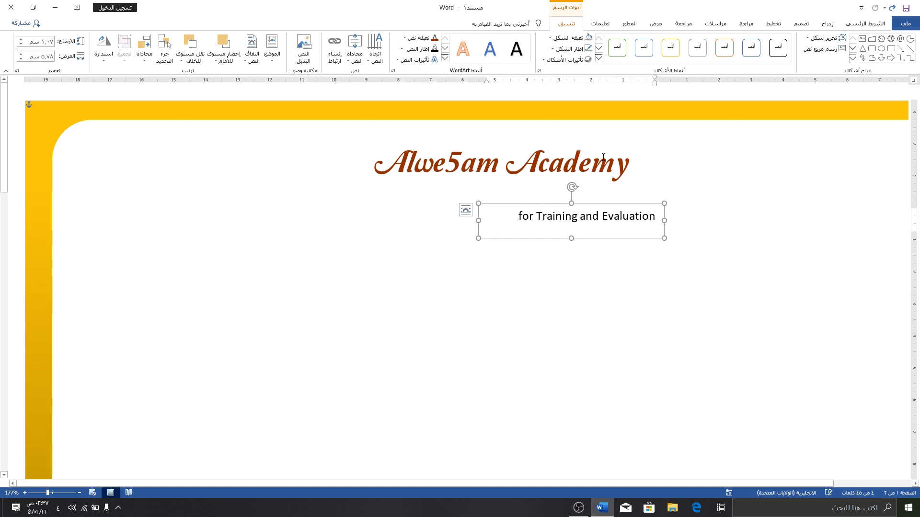
# Make the subtitle bold at size 12 and tuck it under the word Academy.
pyautogui.click(865, 23)
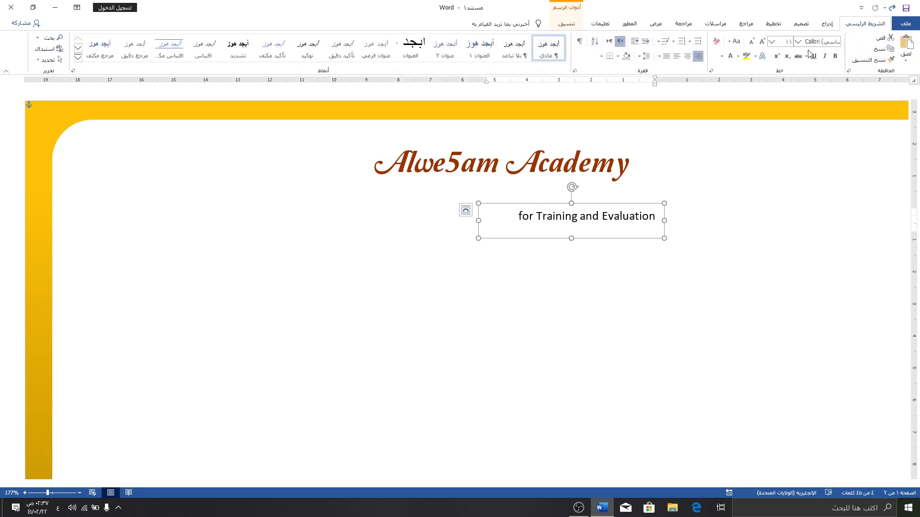
pyautogui.click(763, 42)
pyautogui.click(835, 56)
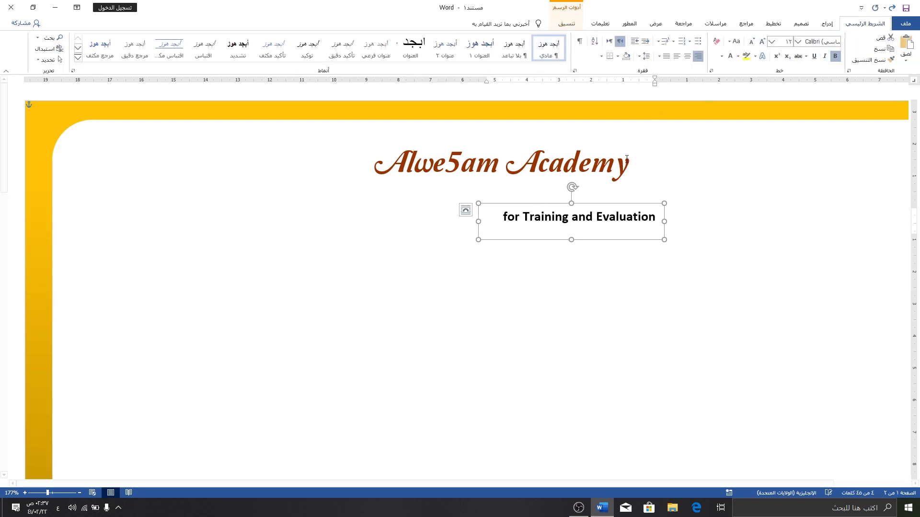
pyautogui.moveTo(557, 206); pyautogui.dragTo(481, 167)
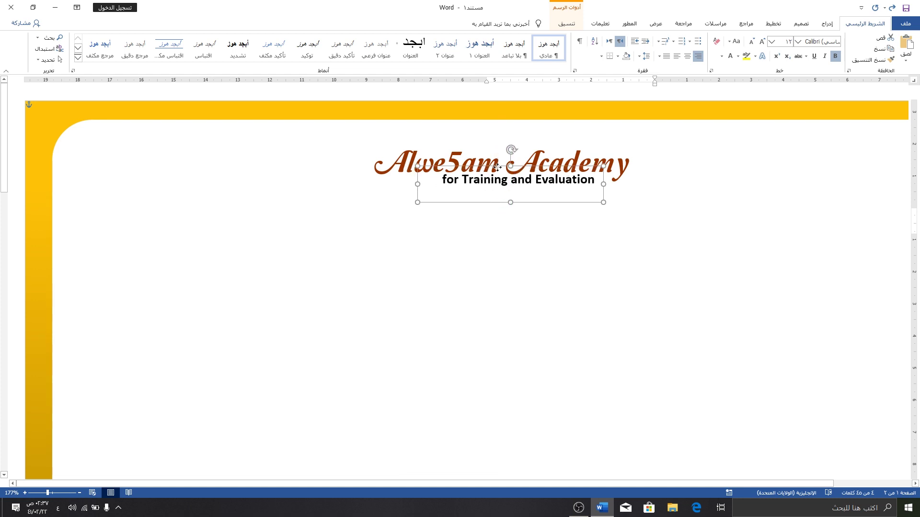
pyautogui.moveTo(481, 167); pyautogui.dragTo(511, 168)
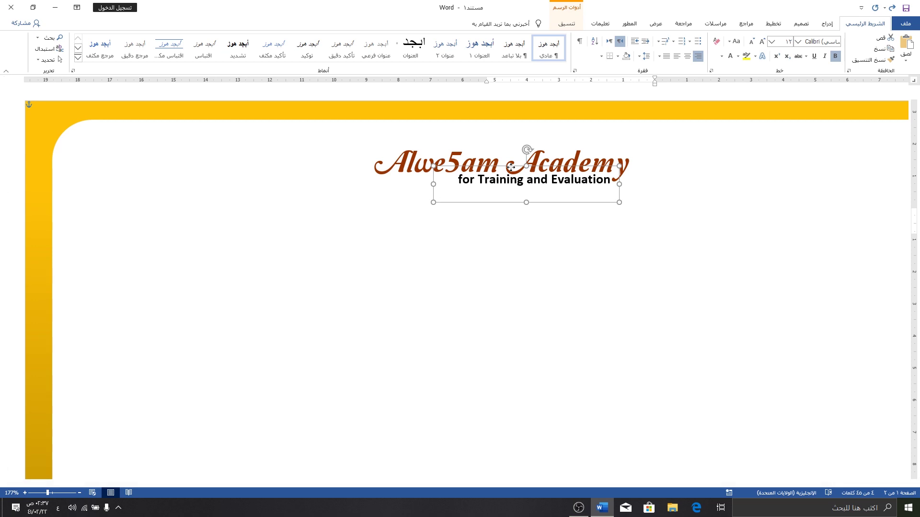
pyautogui.moveTo(525, 203); pyautogui.dragTo(525, 196)
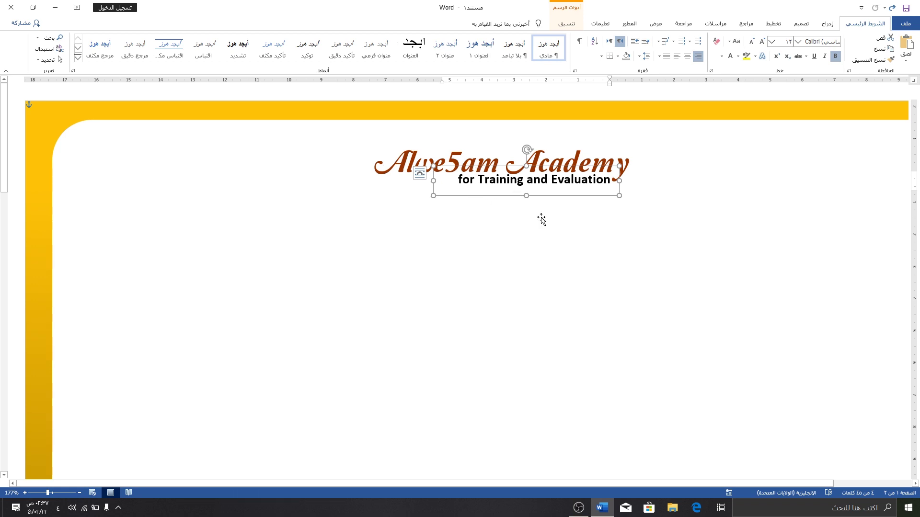
# Zoom out to about 97% to view the whole certificate with title, subtitle and badge.
pyautogui.click(525, 201)
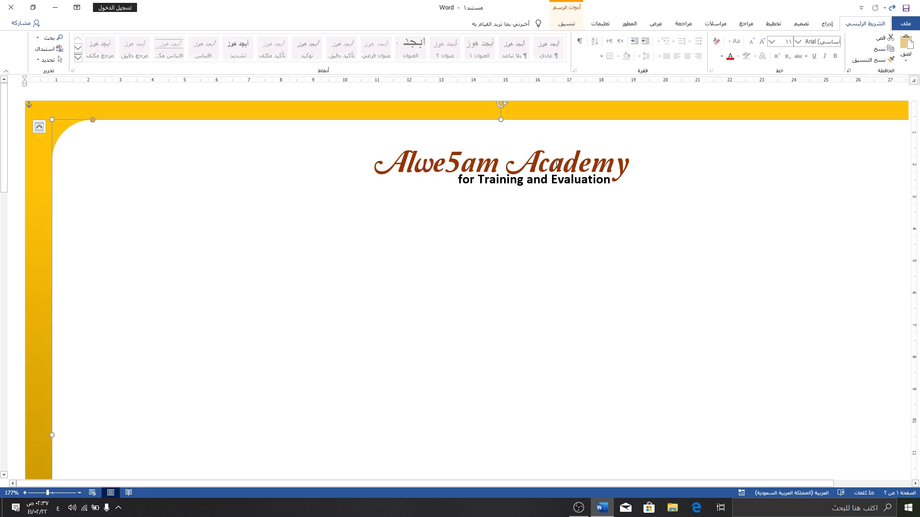
pyautogui.keyDown('ctrl'); pyautogui.scroll(-6, 527, 211); pyautogui.keyUp('ctrl')
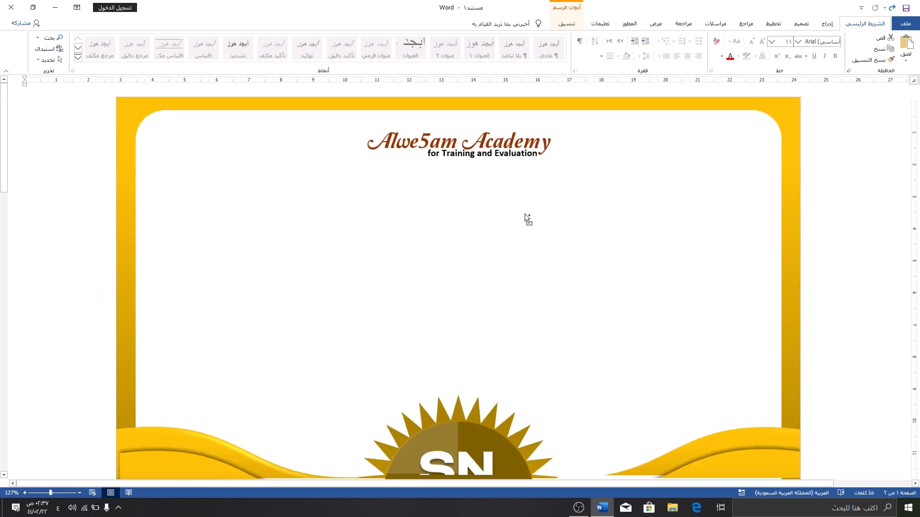
pyautogui.keyDown('ctrl'); pyautogui.scroll(-1, 525, 214); pyautogui.keyUp('ctrl')
pyautogui.keyDown('ctrl'); pyautogui.scroll(-1, 524, 214); pyautogui.keyUp('ctrl')
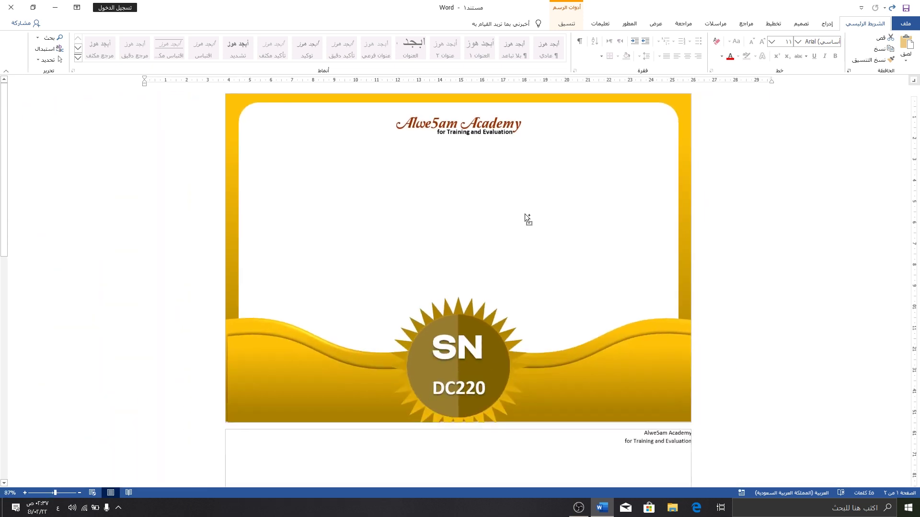
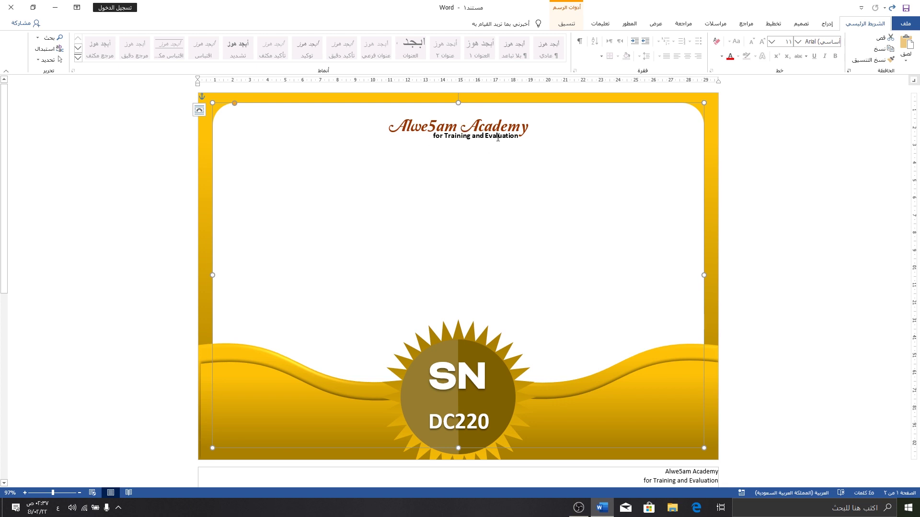
# Insert a simple text box below the academy logo.
pyautogui.scroll(-2, 528, 221)
pyautogui.scroll(3, 522, 213)
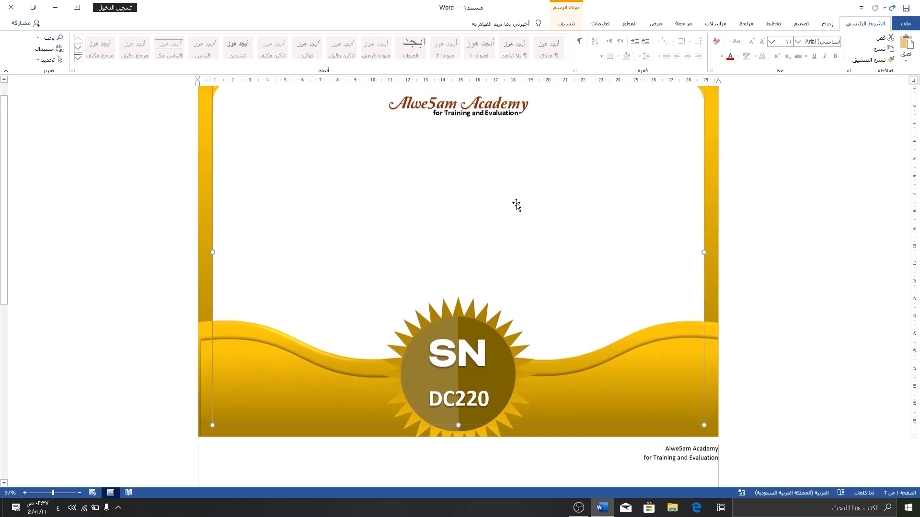
pyautogui.scroll(1, 504, 145)
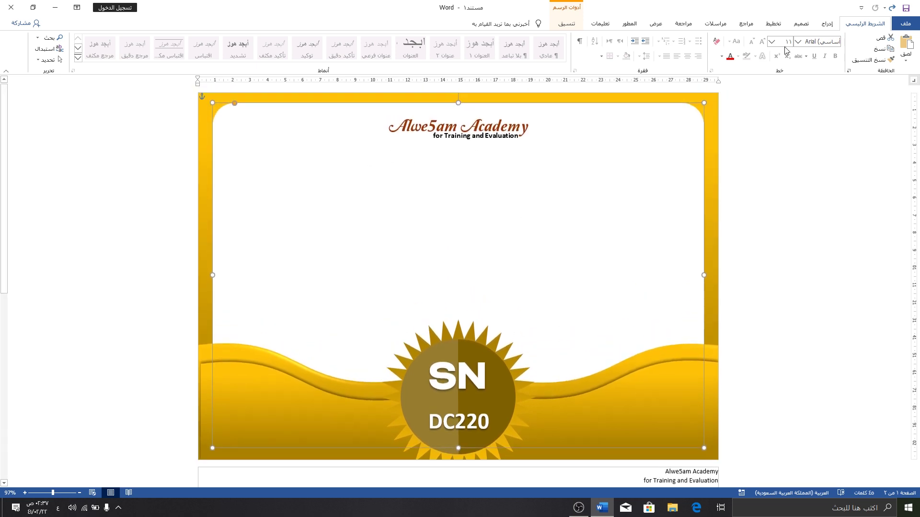
pyautogui.click(826, 23)
pyautogui.click(320, 62)
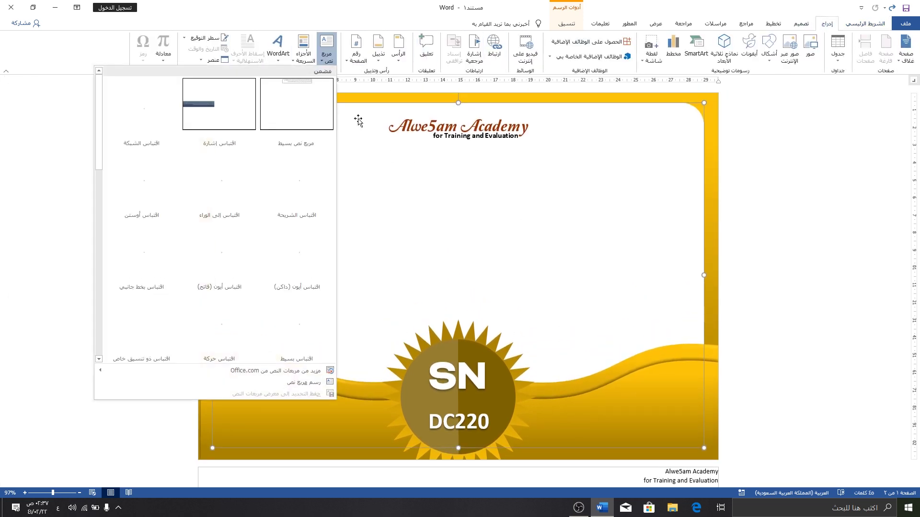
pyautogui.click(312, 107)
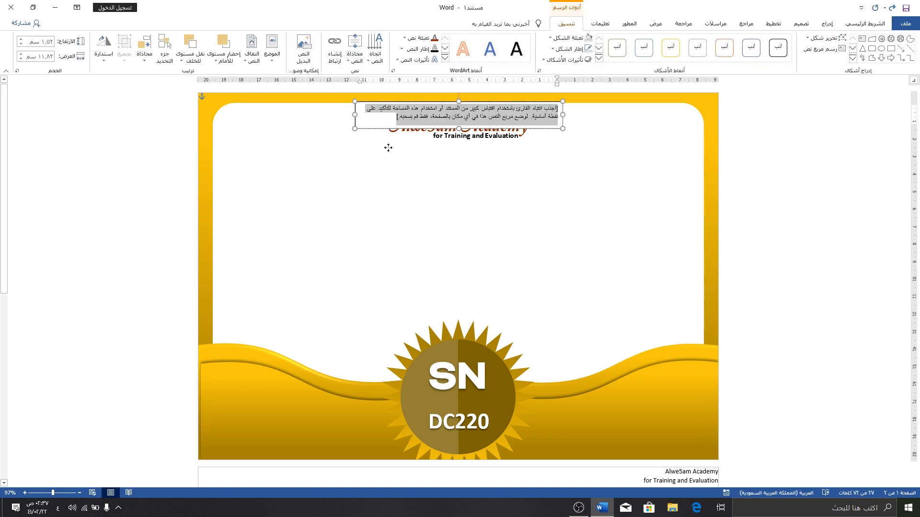
pyautogui.moveTo(388, 147); pyautogui.dragTo(387, 199)
pyautogui.scroll(-4, 602, 352)
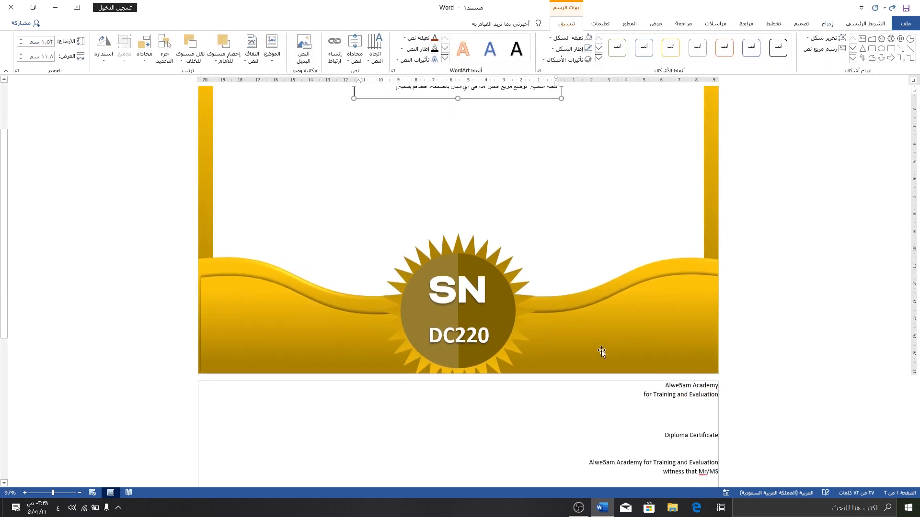
# Replace the text box placeholder with the copied words 'Diploma Certificate'.
pyautogui.tripleClick(676, 435)
pyautogui.hotkey('ctrl', 'c')
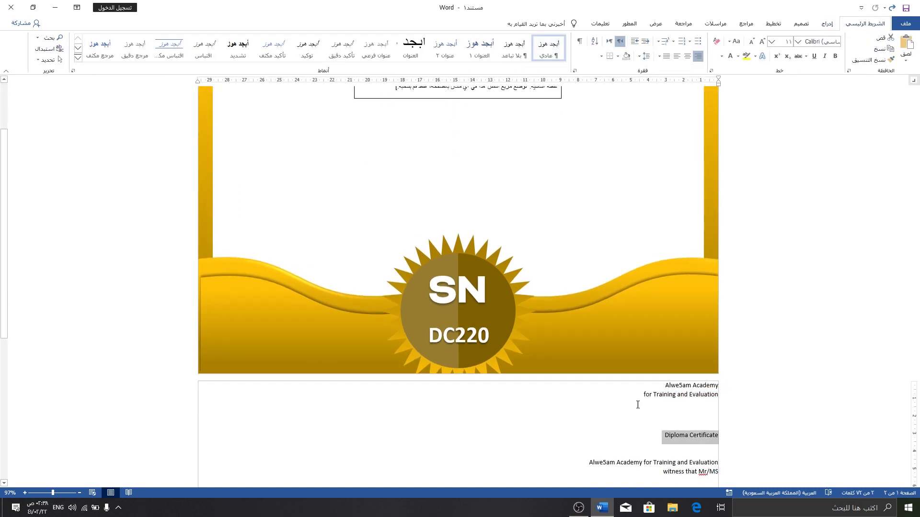
pyautogui.scroll(4, 507, 189)
pyautogui.click(472, 174)
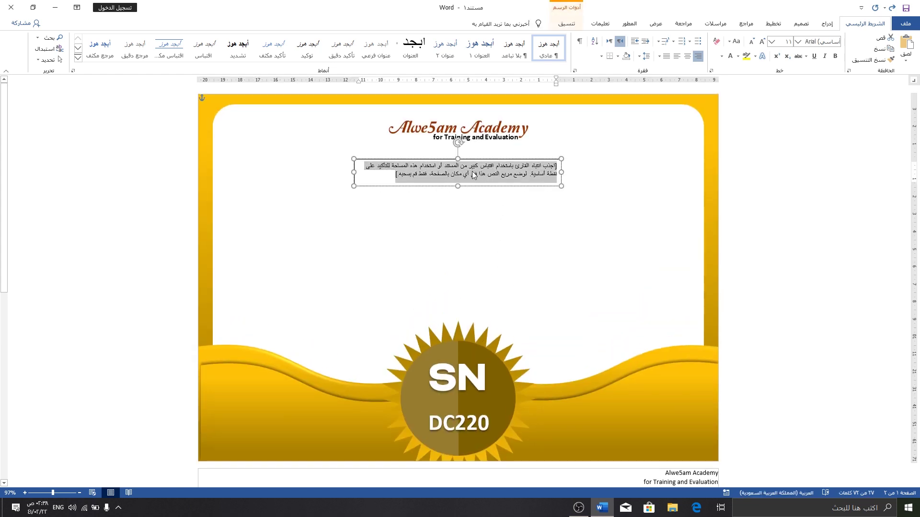
pyautogui.hotkey('ctrl', 'v')
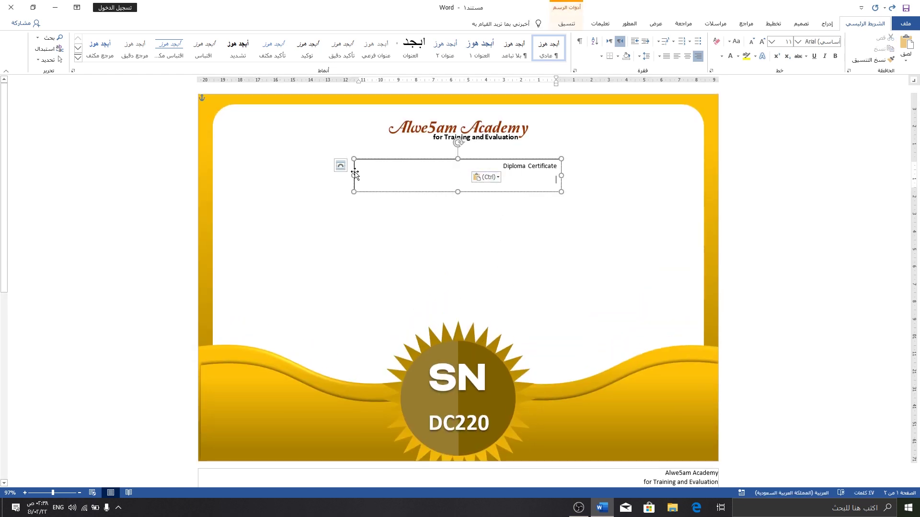
# Shrink the text box around the title and centre the text within it.
pyautogui.moveTo(353, 176); pyautogui.dragTo(458, 176)
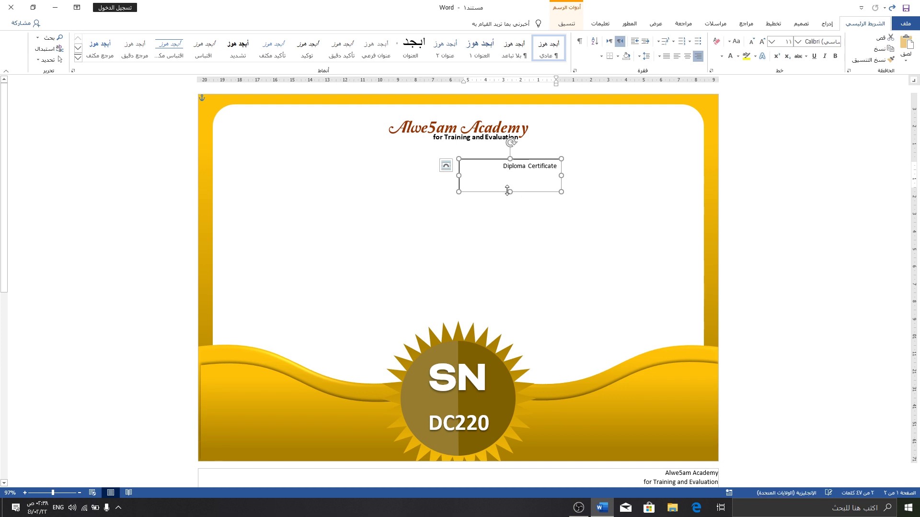
pyautogui.moveTo(511, 191)
pyautogui.mouseDown()
pyautogui.moveTo(513, 180)
pyautogui.moveTo(444, 158)
pyautogui.mouseUp()
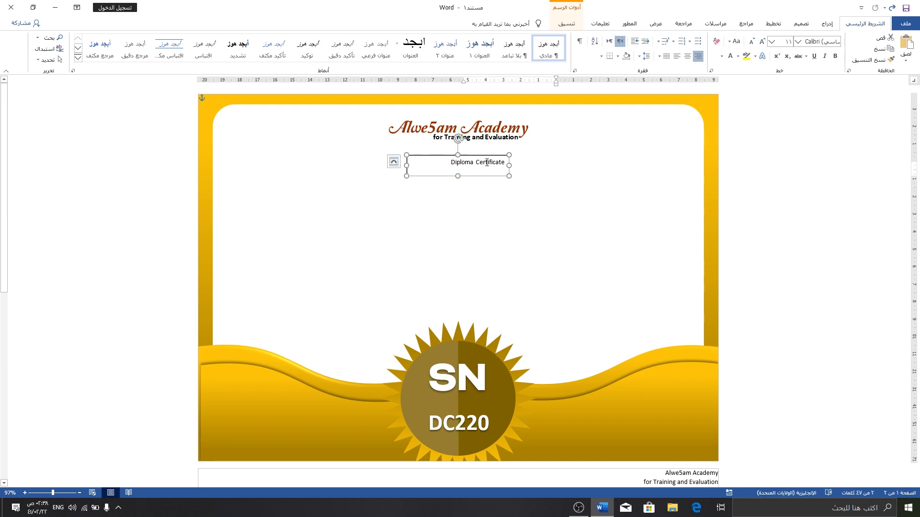
pyautogui.click(689, 57)
pyautogui.click(798, 42)
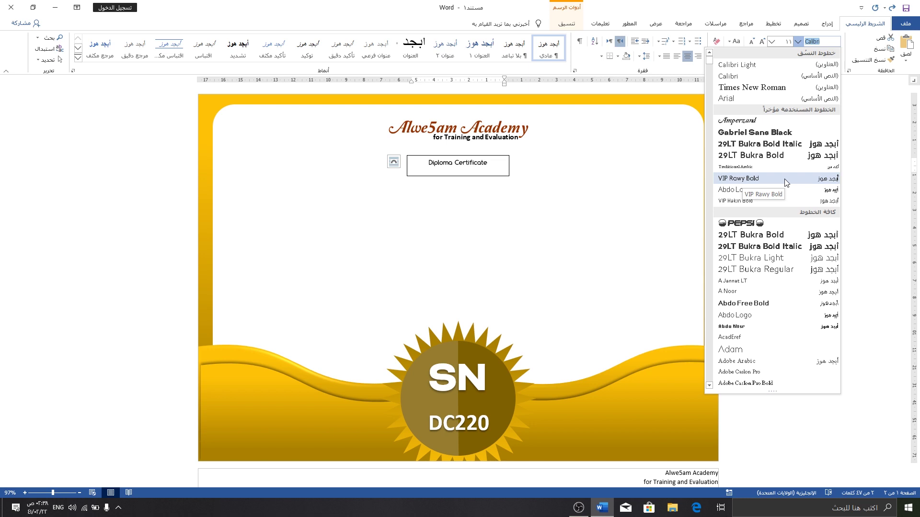
# Set the title in Cooper Black at 18 pt and widen its box to one line.
pyautogui.moveTo(710, 62); pyautogui.dragTo(710, 128)
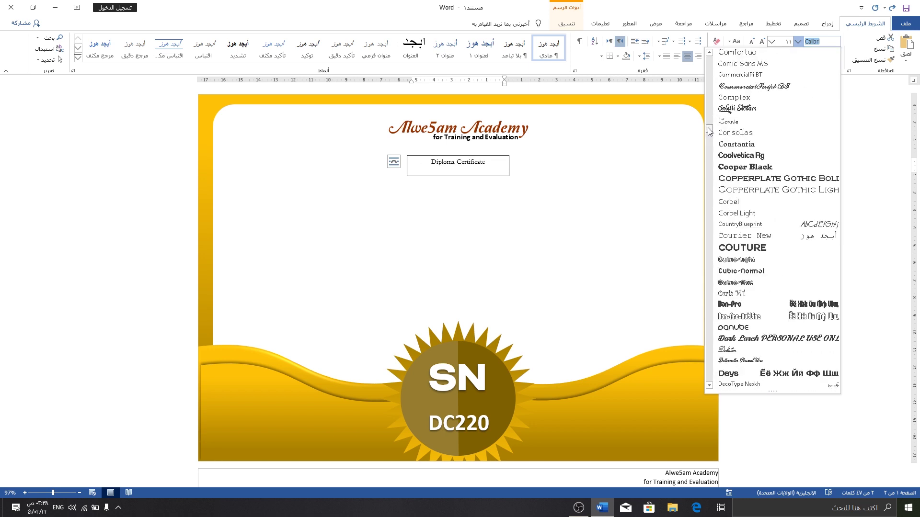
pyautogui.click(743, 167)
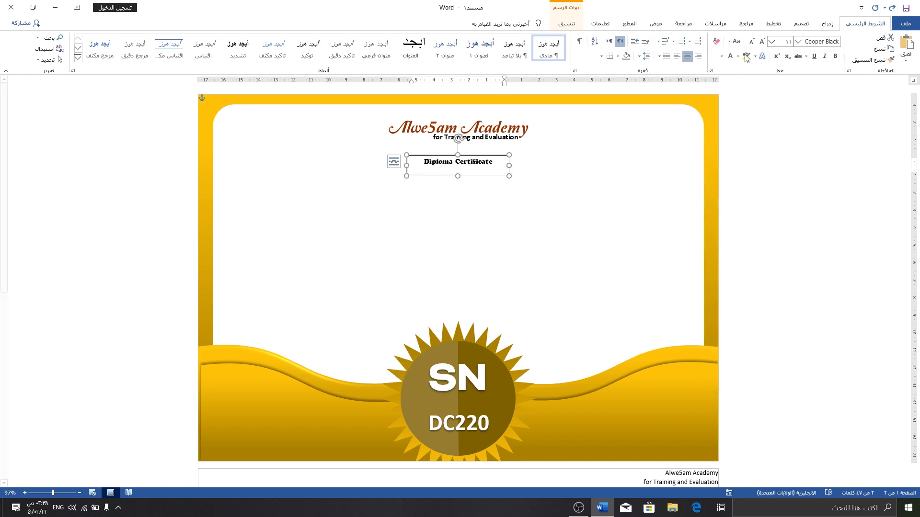
pyautogui.click(760, 42)
pyautogui.click(760, 42)
pyautogui.click(759, 42)
pyautogui.click(760, 42)
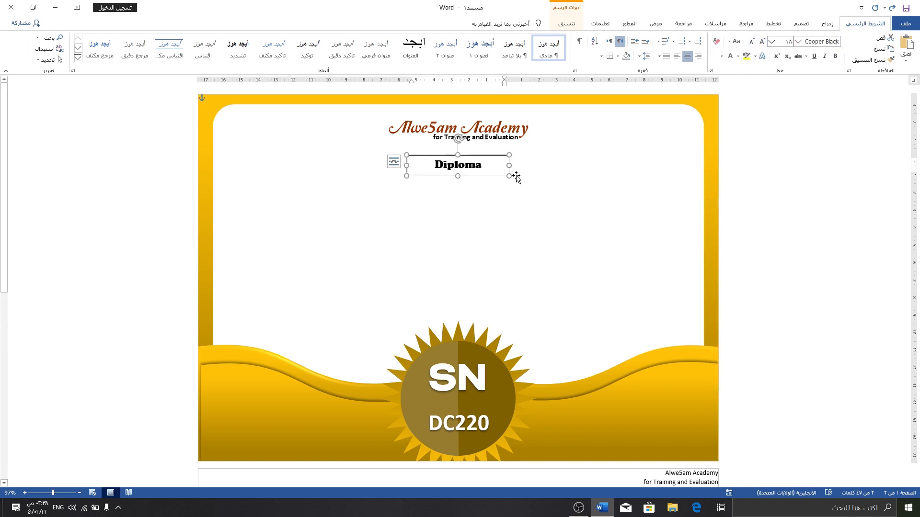
pyautogui.moveTo(509, 176)
pyautogui.mouseDown()
pyautogui.moveTo(555, 185)
pyautogui.moveTo(515, 178)
pyautogui.mouseUp()
pyautogui.write('Certificate')
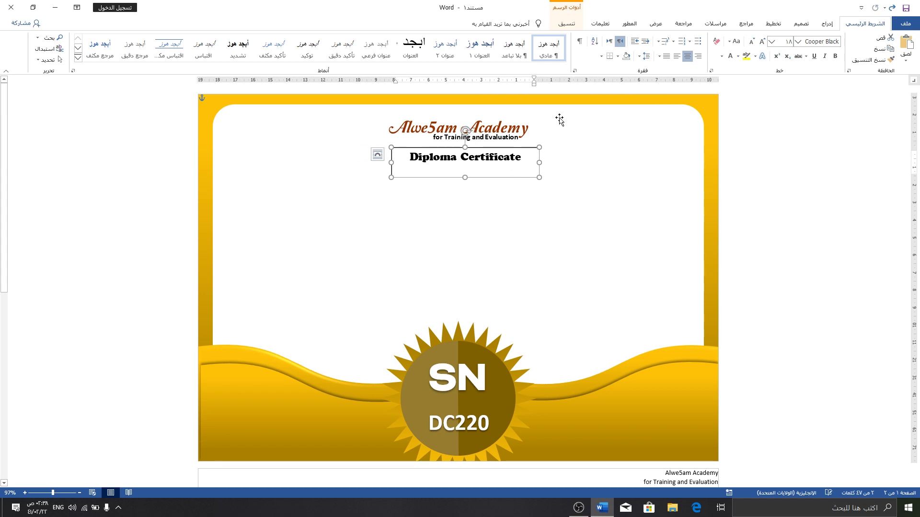
# Remove the title box's fill and outline and make the box shorter.
pyautogui.click(570, 24)
pyautogui.click(572, 37)
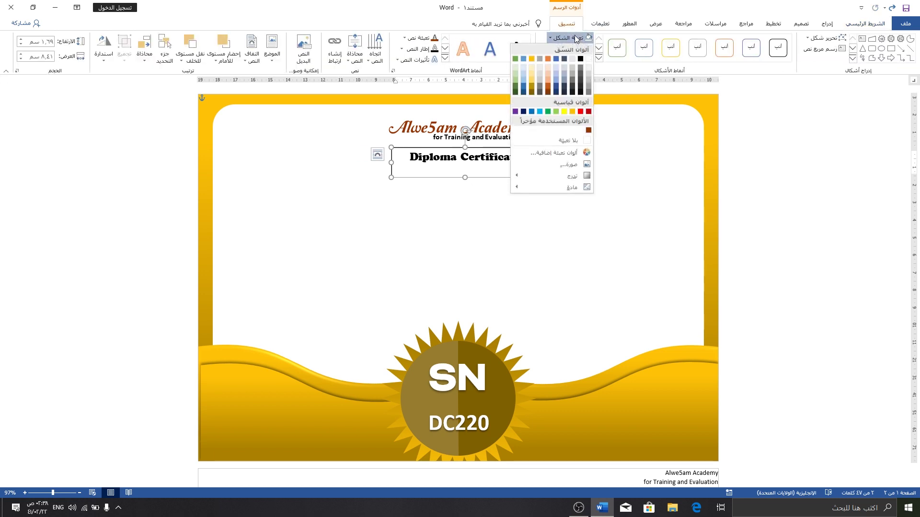
pyautogui.click(552, 141)
pyautogui.click(570, 49)
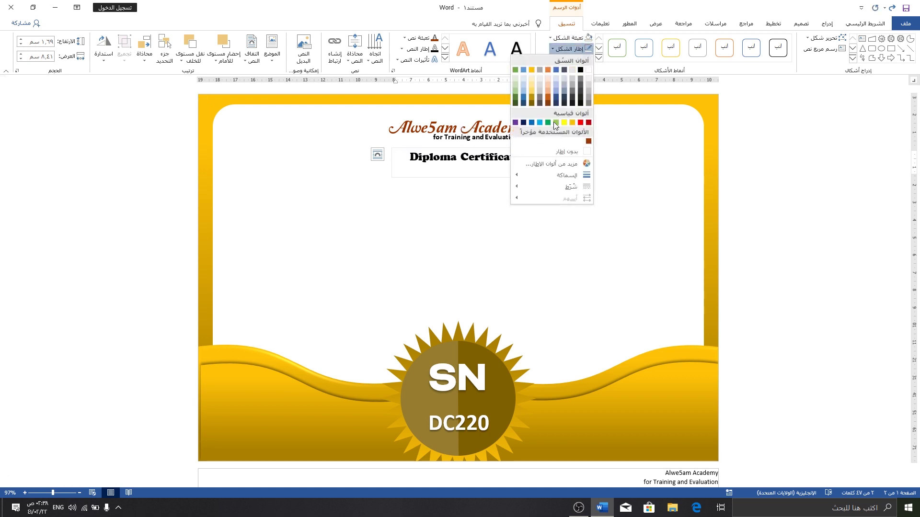
pyautogui.click(558, 151)
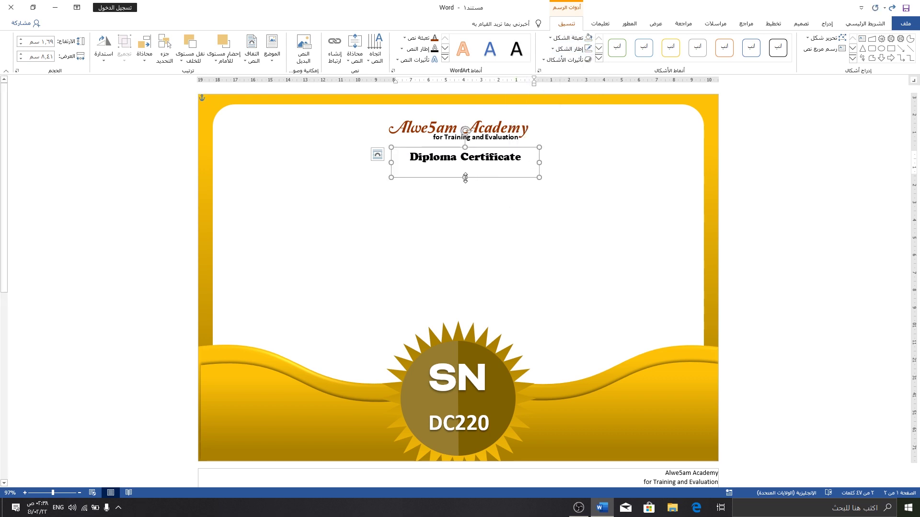
pyautogui.moveTo(465, 178); pyautogui.dragTo(465, 171)
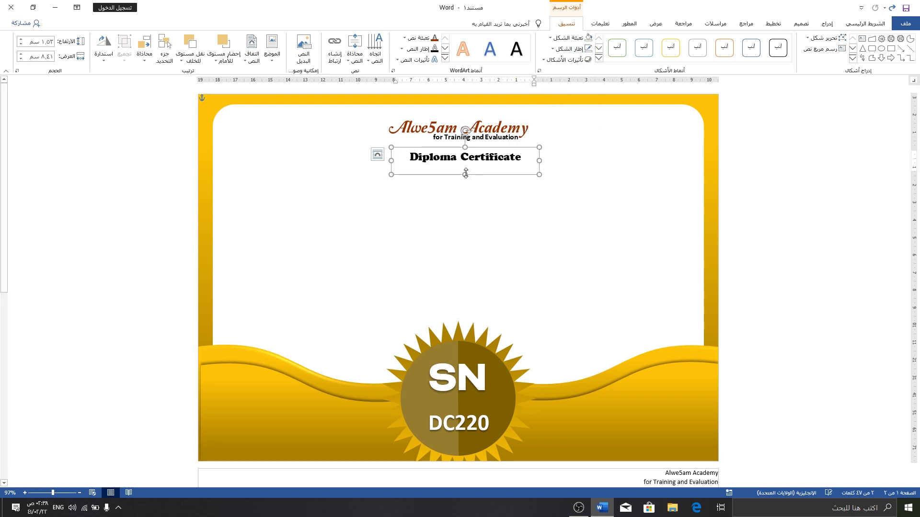
# Enlarge the title to 24 pt and centre its box horizontally under the logo.
pyautogui.click(852, 23)
pyautogui.click(760, 44)
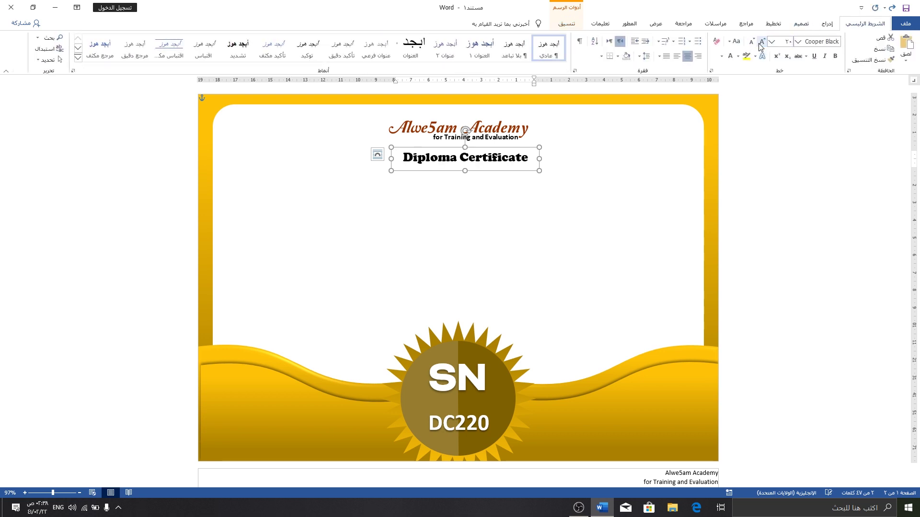
pyautogui.click(760, 44)
pyautogui.moveTo(388, 171); pyautogui.dragTo(368, 173)
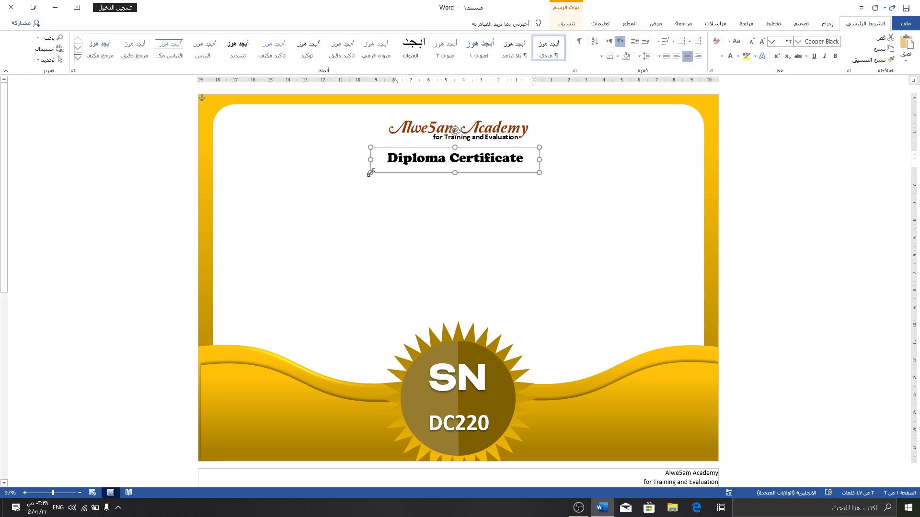
pyautogui.click(762, 43)
pyautogui.moveTo(514, 171); pyautogui.dragTo(511, 173)
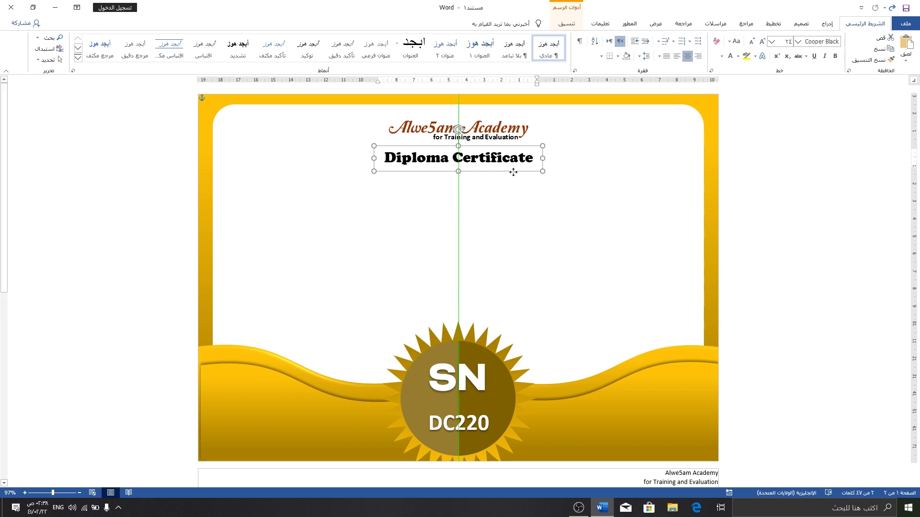
pyautogui.click(597, 256)
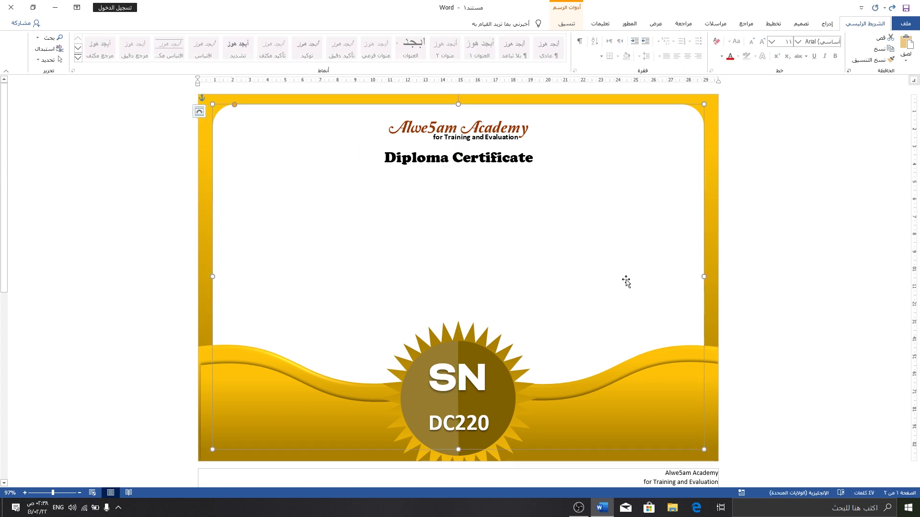
# Copy the sentence 'Alwe5am Academy for Training and Evaluation witness that Mr/MS' from page 2.
pyautogui.scroll(-3, 626, 279)
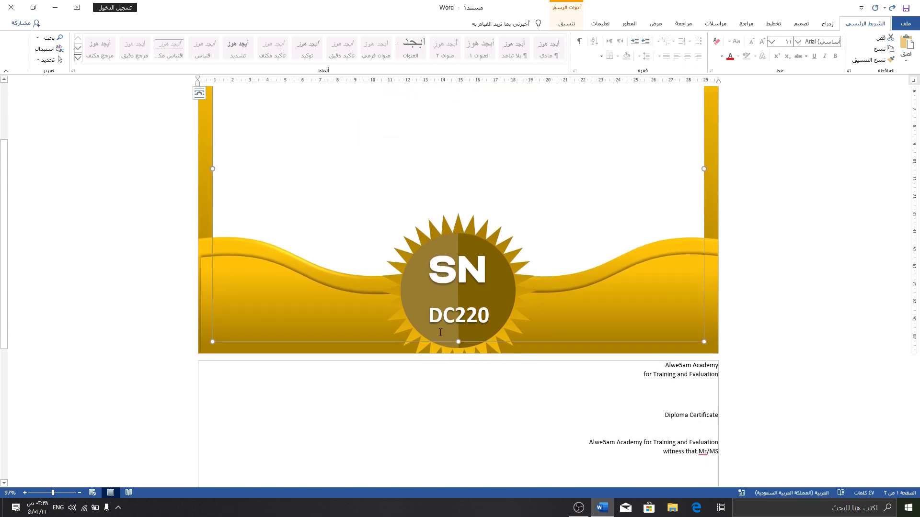
pyautogui.scroll(3, 346, 211)
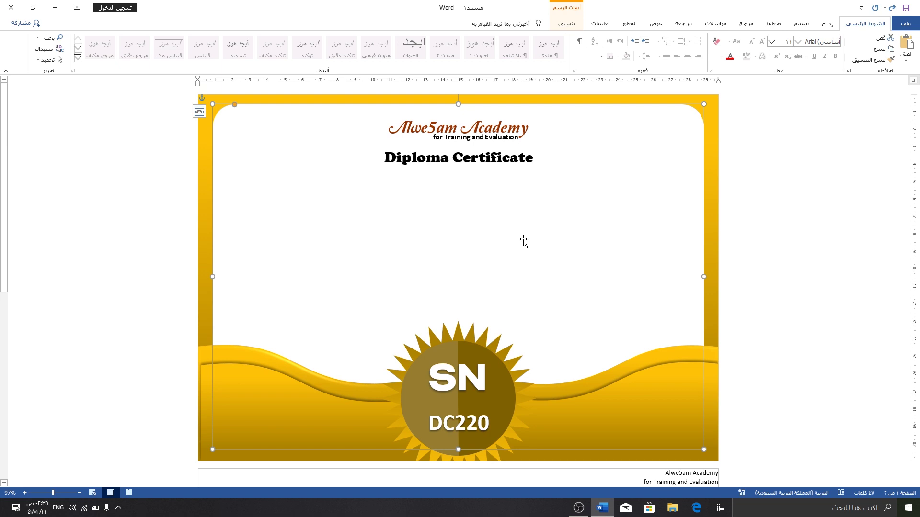
pyautogui.scroll(-1, 525, 245)
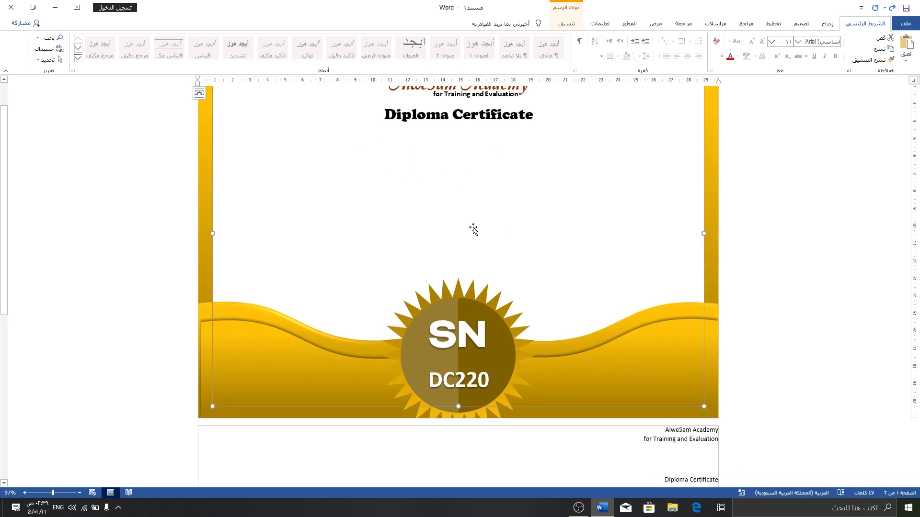
pyautogui.scroll(1, 473, 230)
pyautogui.scroll(-1, 503, 246)
pyautogui.scroll(-1, 595, 339)
pyautogui.scroll(-1, 630, 420)
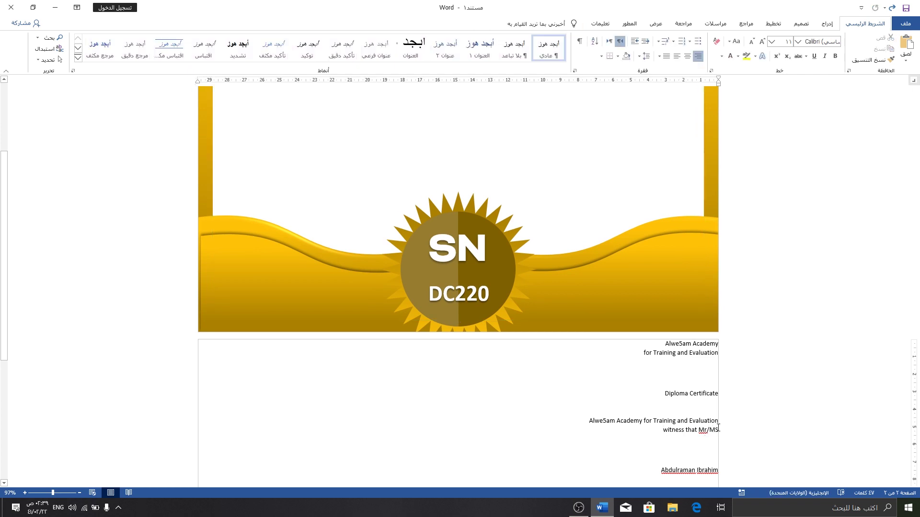
pyautogui.moveTo(665, 433)
pyautogui.mouseDown()
pyautogui.moveTo(601, 414)
pyautogui.moveTo(587, 421)
pyautogui.mouseUp()
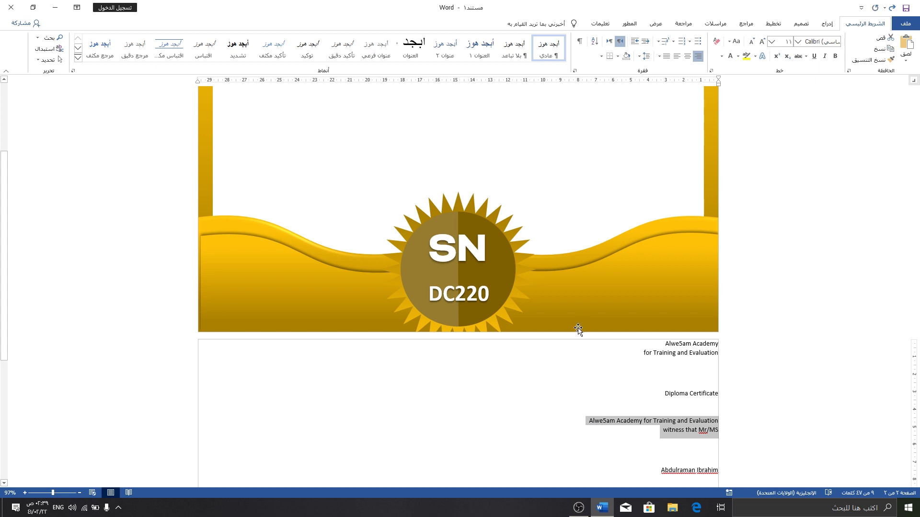
pyautogui.scroll(3, 580, 326)
# Insert a simple text box below the title and paste the witness sentence into it.
pyautogui.click(828, 24)
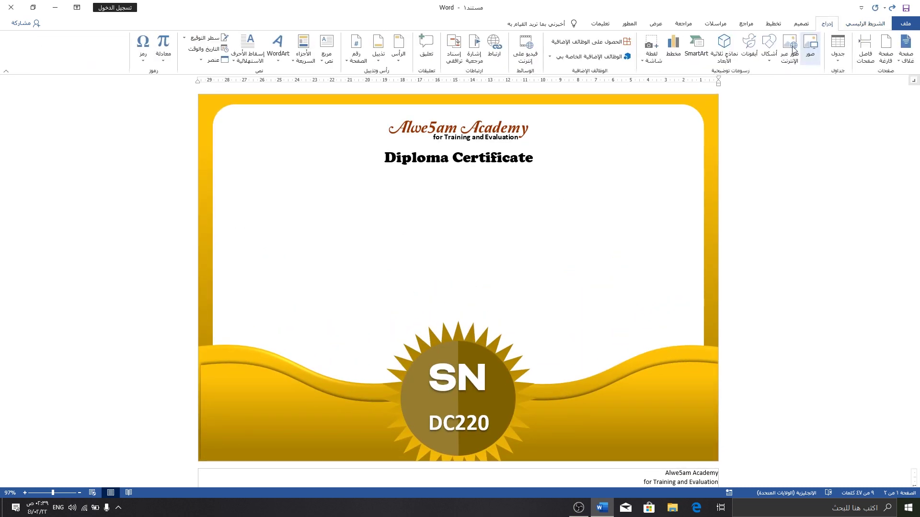
pyautogui.click(540, 195)
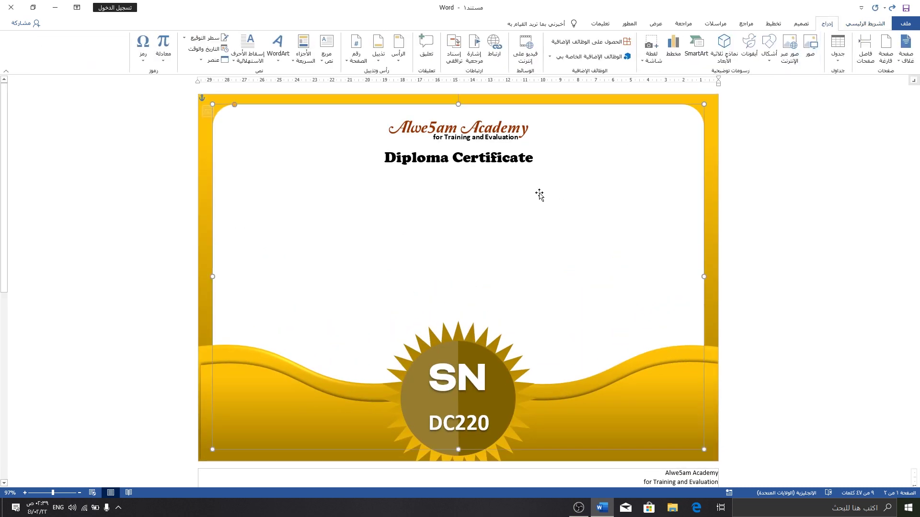
pyautogui.click(329, 61)
pyautogui.click(303, 102)
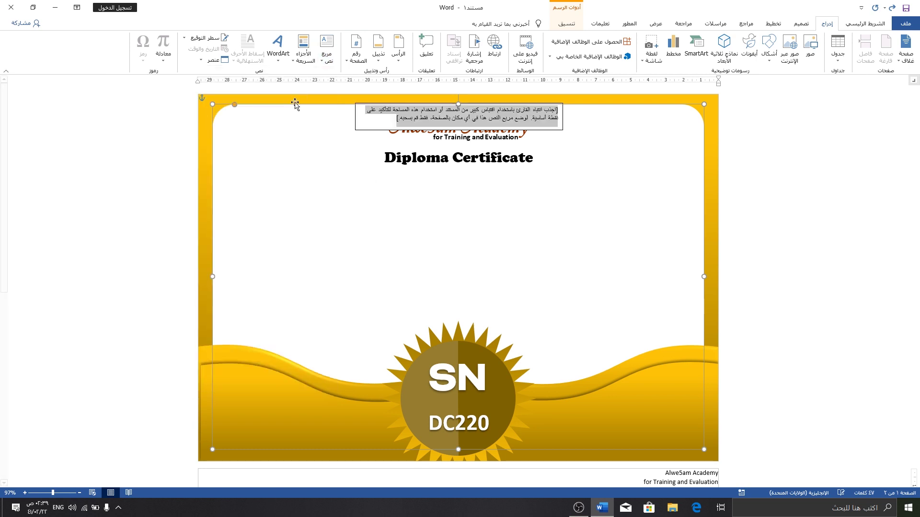
pyautogui.moveTo(376, 130); pyautogui.dragTo(376, 219)
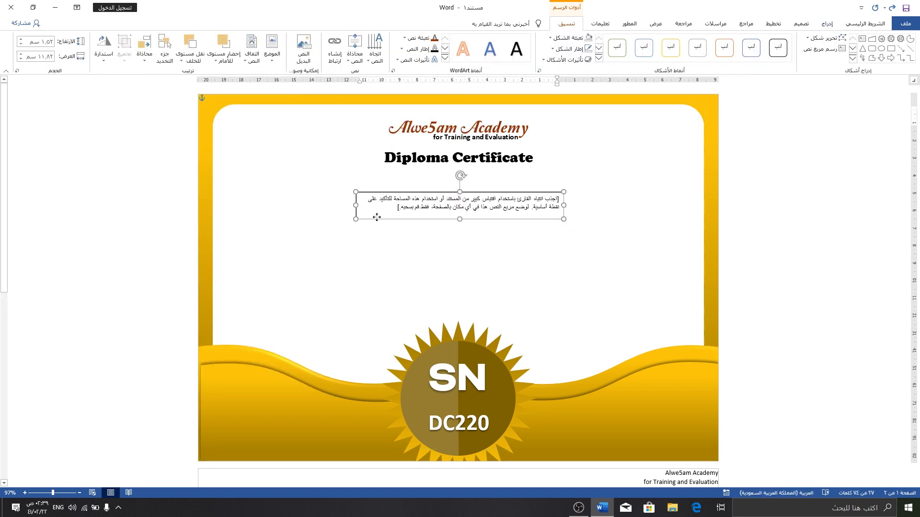
pyautogui.write('Alwe5am Academy for Training and Evaluation witness that Mr/MS')
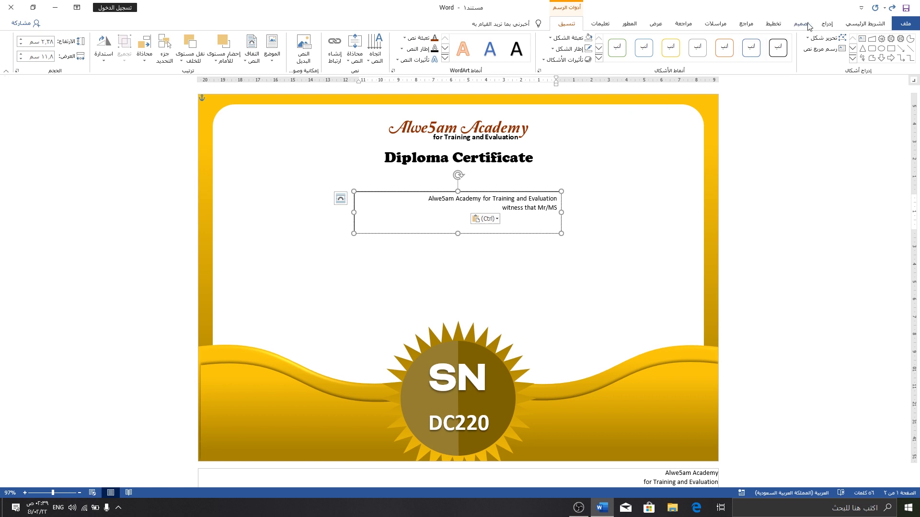
# Centre the witness text and move its box up under the Diploma Certificate title.
pyautogui.click(827, 24)
pyautogui.click(865, 23)
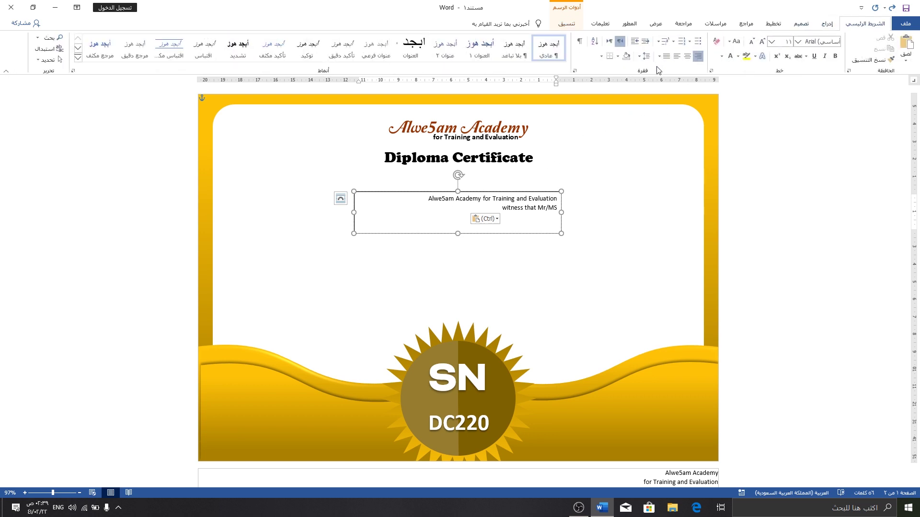
pyautogui.click(688, 56)
pyautogui.click(534, 190)
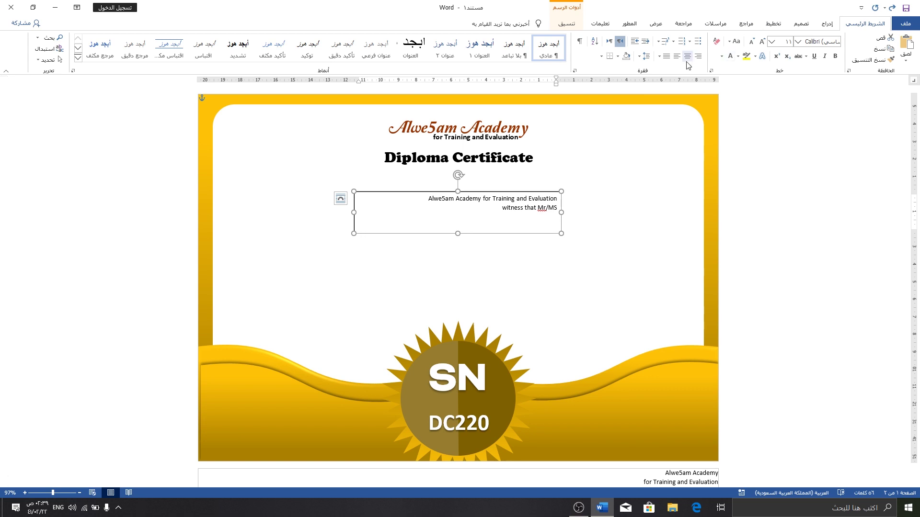
pyautogui.hotkey('ctrl', 'e')
pyautogui.moveTo(487, 191); pyautogui.dragTo(482, 172)
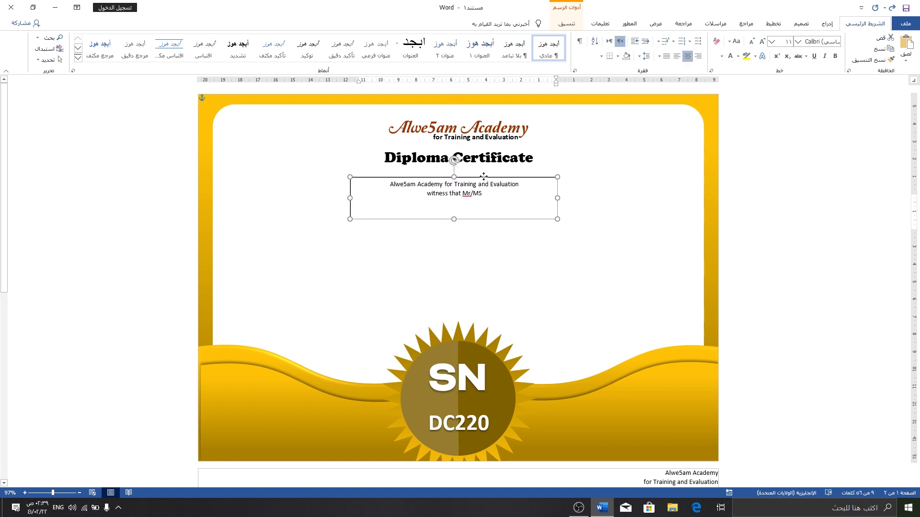
# Grow the witness text to 18 pt, widen its box, and centre it under the title.
pyautogui.click(762, 42)
pyautogui.click(760, 46)
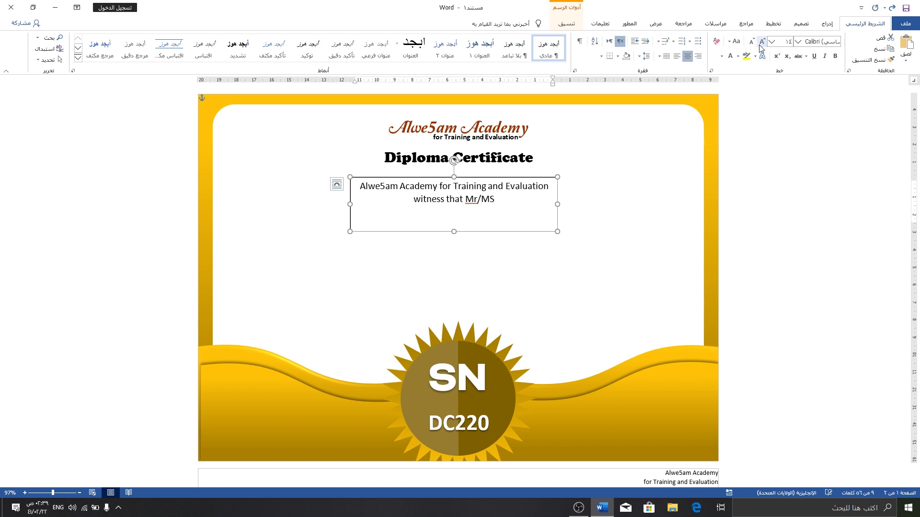
pyautogui.click(760, 47)
pyautogui.moveTo(349, 206); pyautogui.dragTo(301, 210)
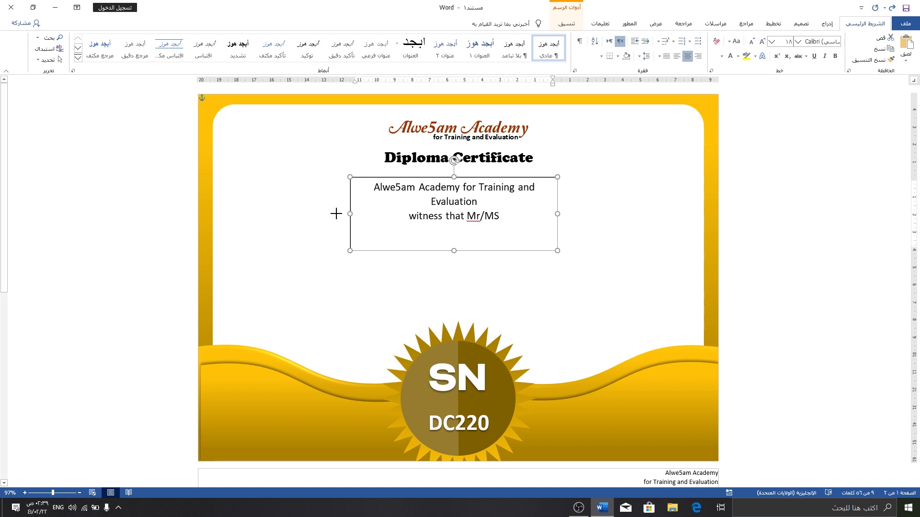
pyautogui.moveTo(456, 181); pyautogui.dragTo(477, 183)
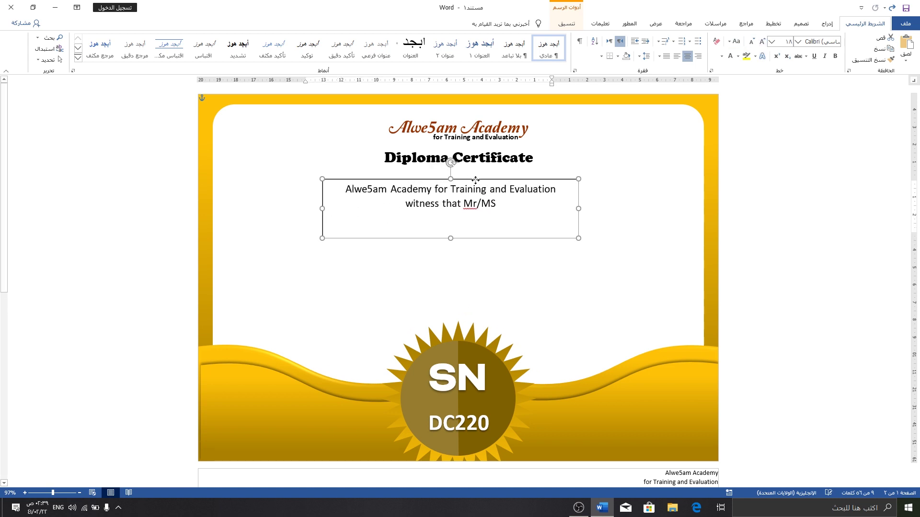
# Scroll through the font list to find a new typeface for the witness text.
pyautogui.click(798, 42)
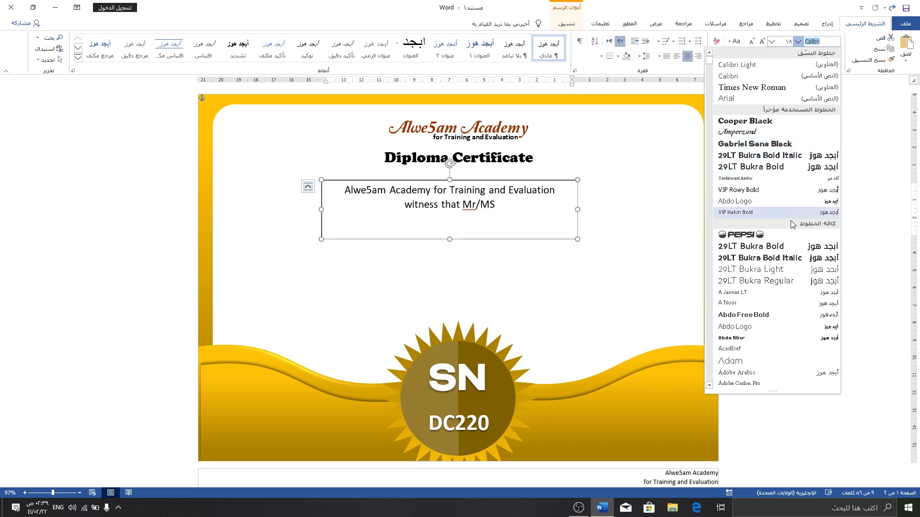
pyautogui.scroll(-5, 793, 224)
pyautogui.moveTo(709, 66); pyautogui.dragTo(709, 140)
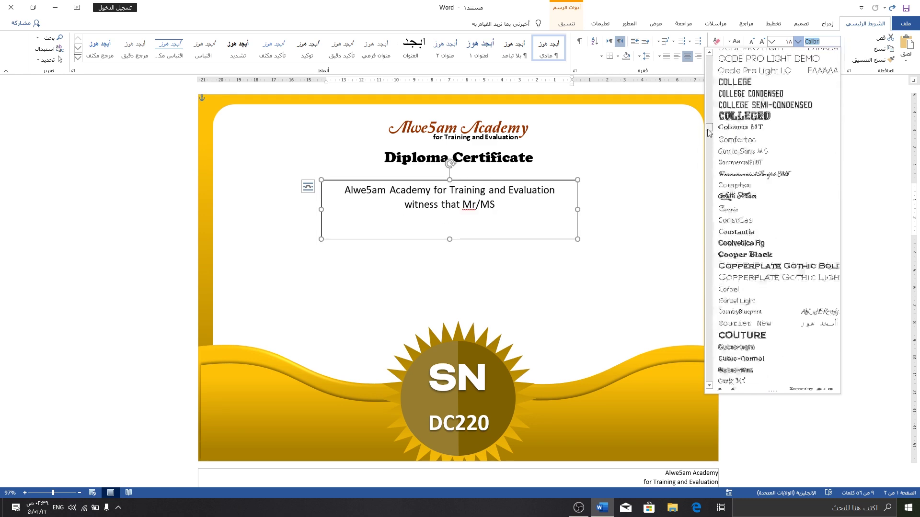
pyautogui.scroll(-6, 736, 163)
pyautogui.scroll(-2, 736, 163)
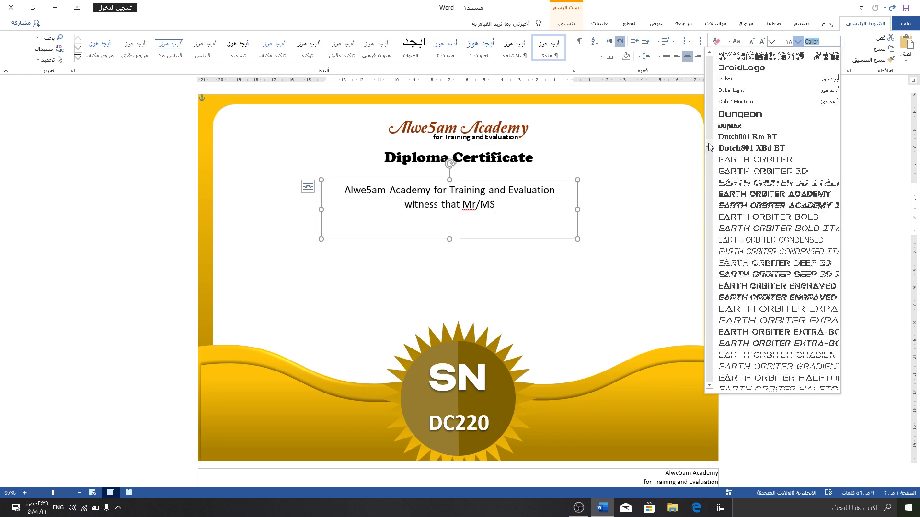
pyautogui.scroll(-1, 735, 163)
pyautogui.scroll(-6, 745, 151)
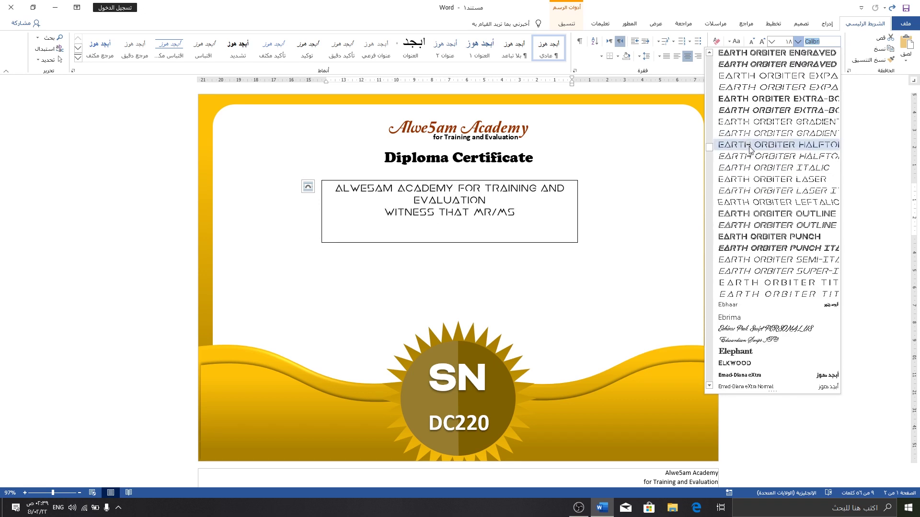
pyautogui.scroll(-4, 749, 146)
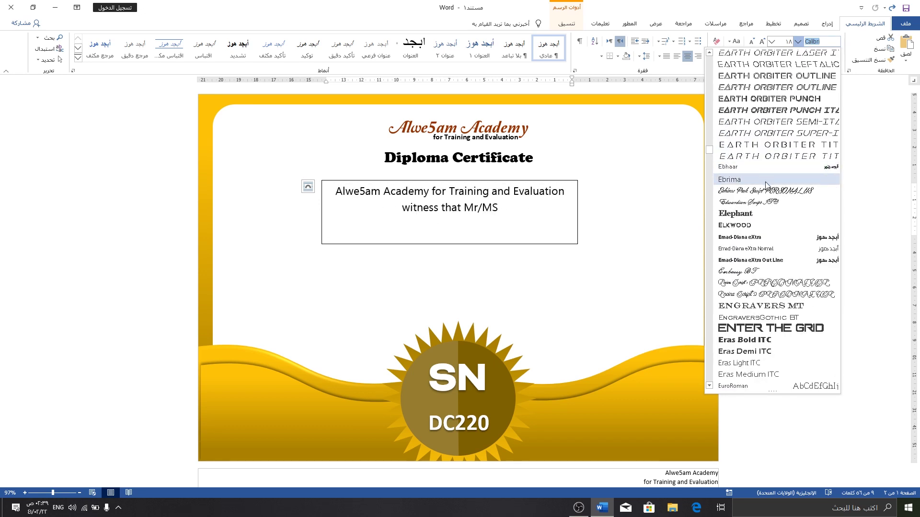
# Apply Elkwood to the witness sentence and shorten its box, nudging it up under the title.
pyautogui.click(765, 224)
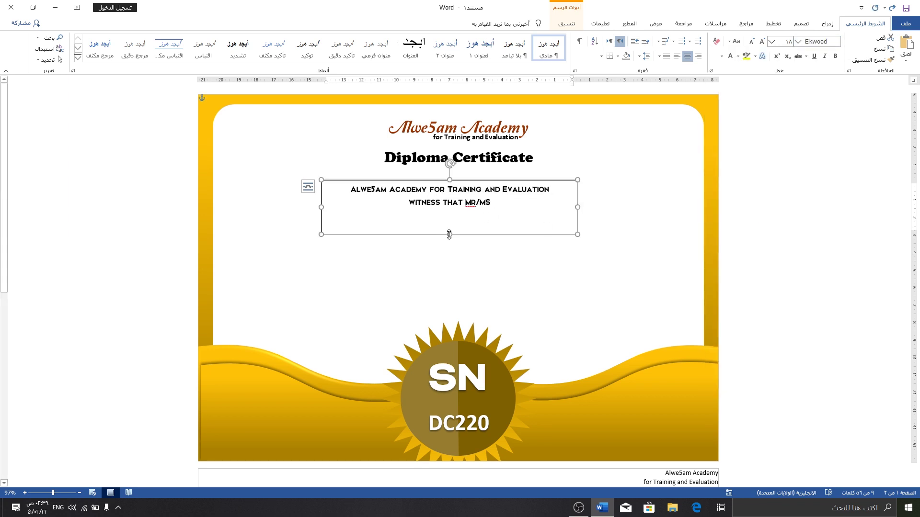
pyautogui.moveTo(449, 235); pyautogui.dragTo(500, 216)
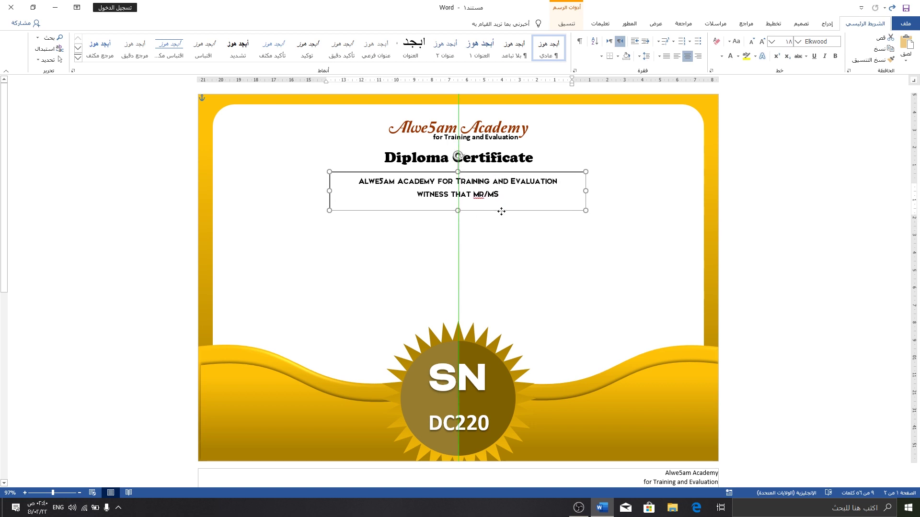
pyautogui.moveTo(500, 216); pyautogui.dragTo(500, 212)
pyautogui.click(427, 228)
pyautogui.click(456, 206)
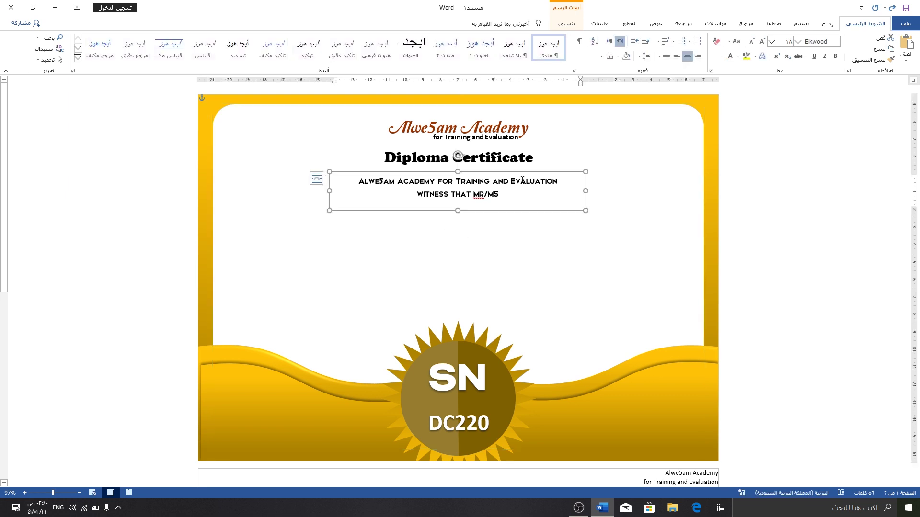
pyautogui.click(568, 26)
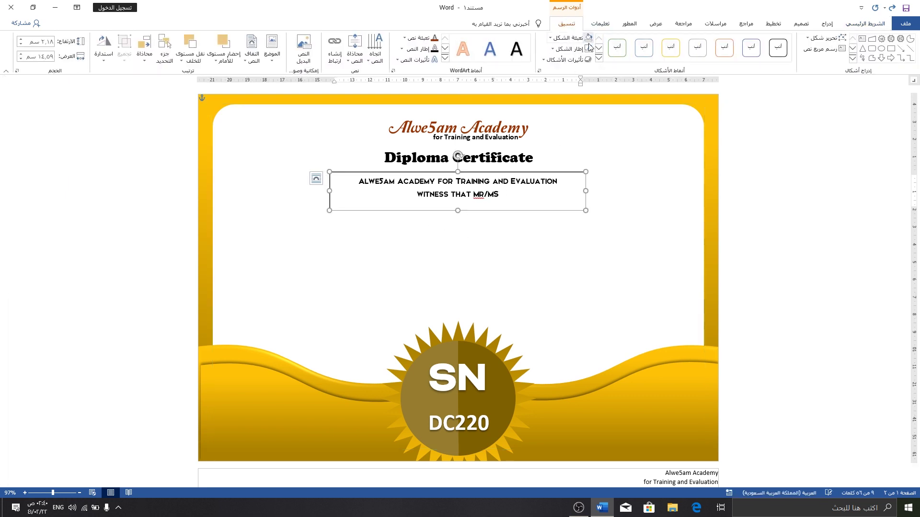
pyautogui.click(496, 235)
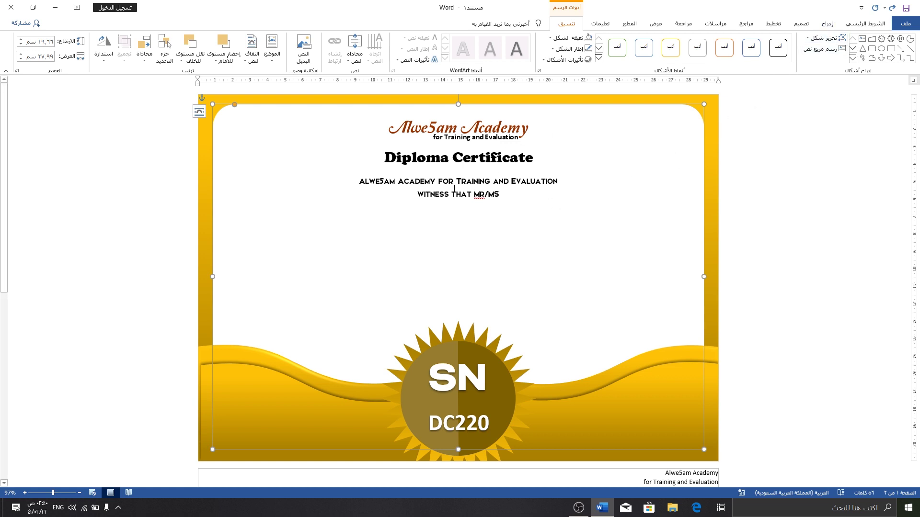
# Draw a black horizontal line below the witness text.
pyautogui.click(827, 23)
pyautogui.click(768, 56)
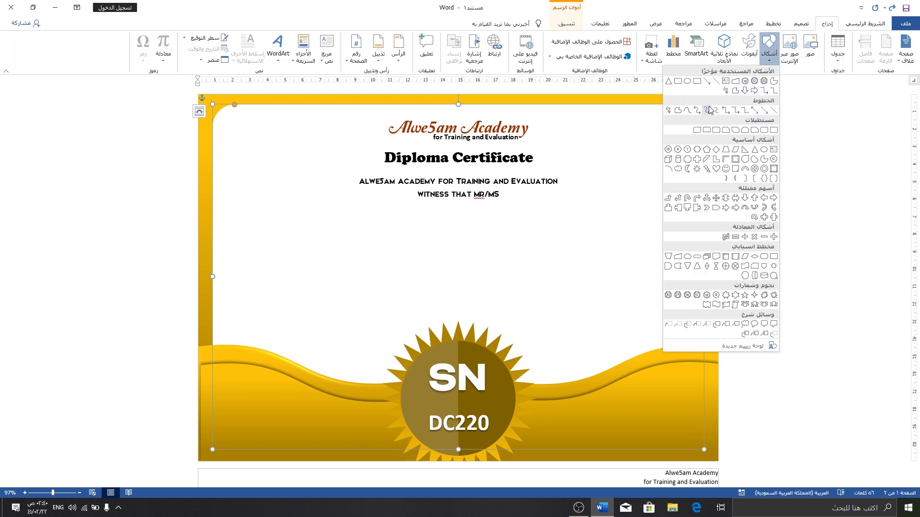
pyautogui.click(714, 81)
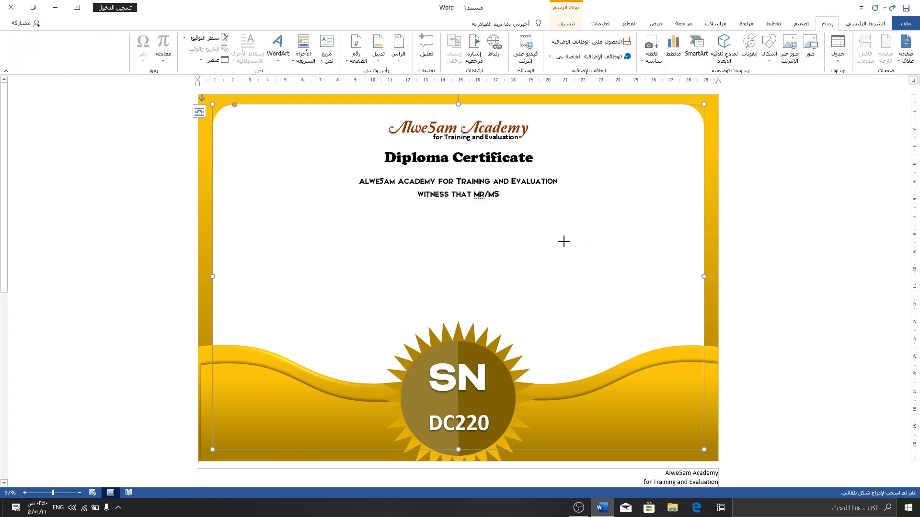
pyautogui.moveTo(563, 241); pyautogui.dragTo(404, 250)
pyautogui.moveTo(340, 248); pyautogui.dragTo(337, 244)
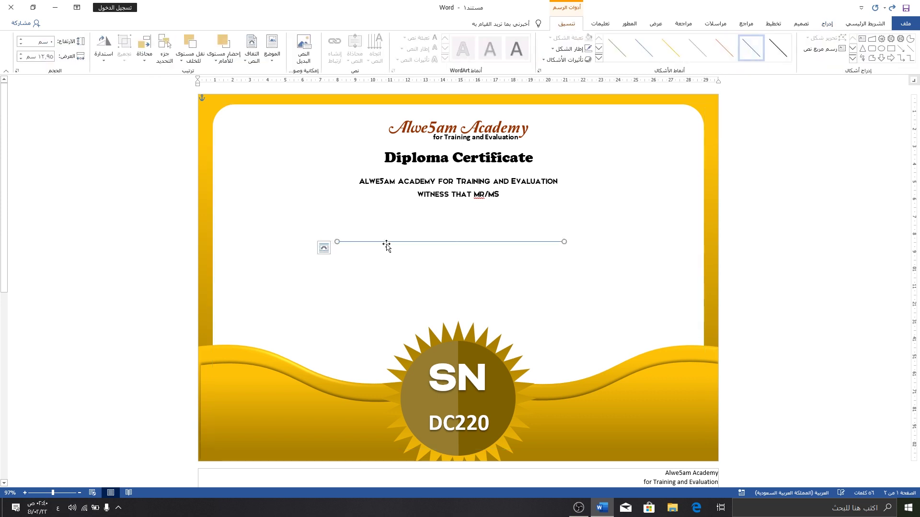
pyautogui.click(778, 48)
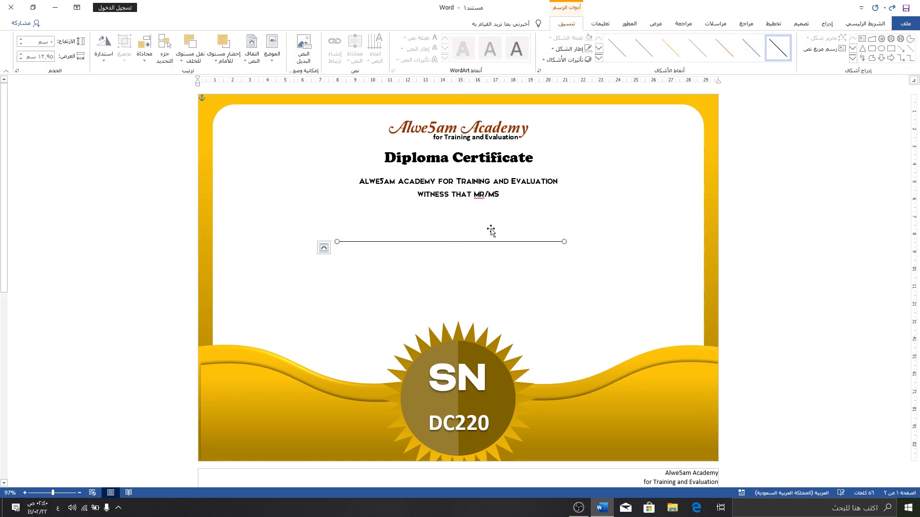
# Set the line weight to 1.5 pt and centre the line below the witness text.
pyautogui.click(570, 48)
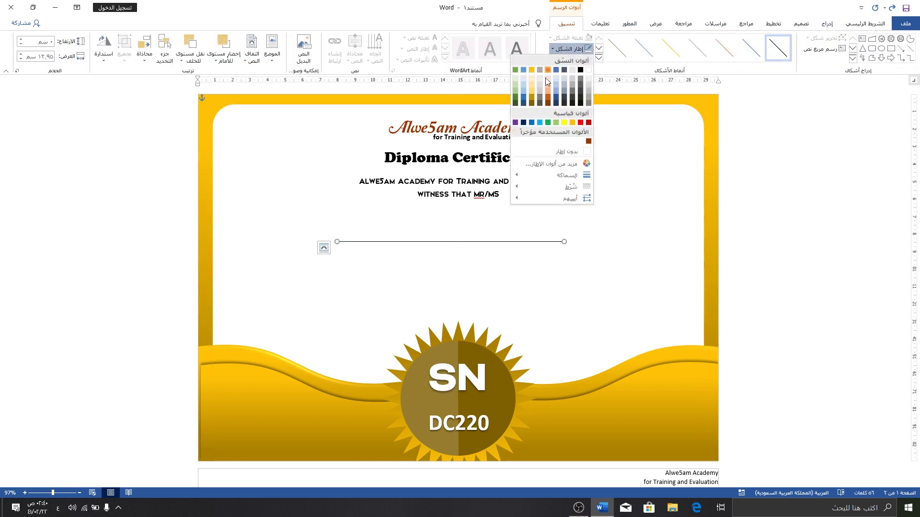
pyautogui.moveTo(552, 176)
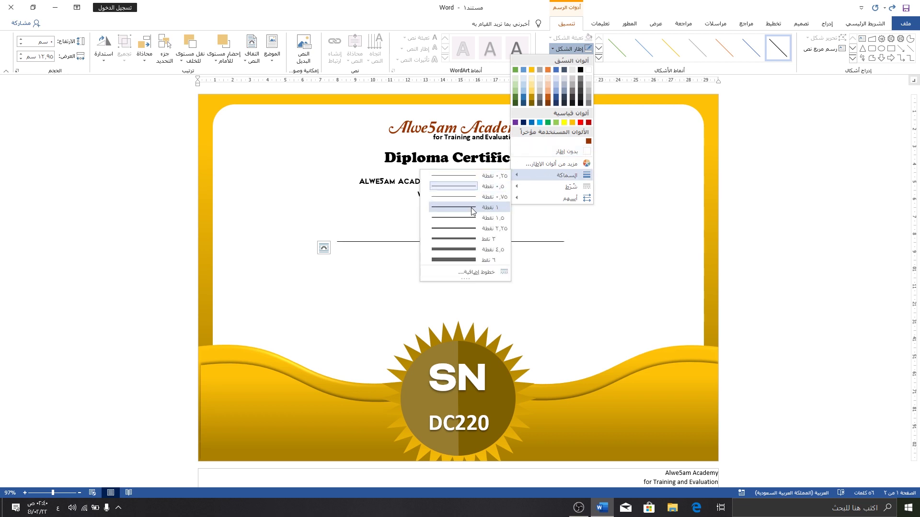
pyautogui.click(469, 221)
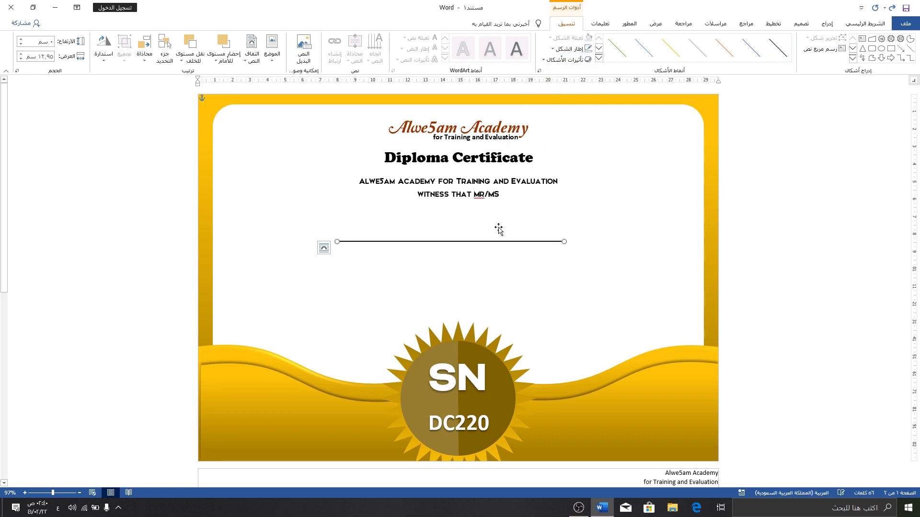
pyautogui.click(486, 243)
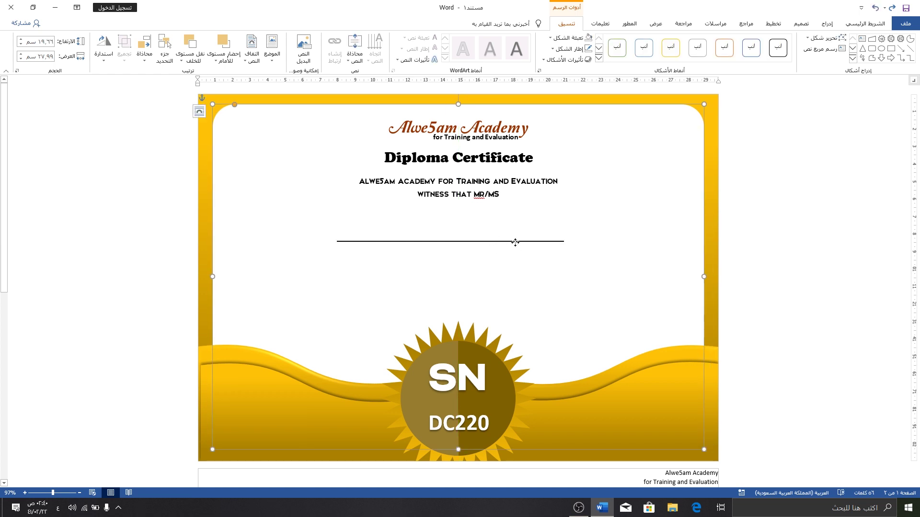
pyautogui.scroll(4, 515, 242)
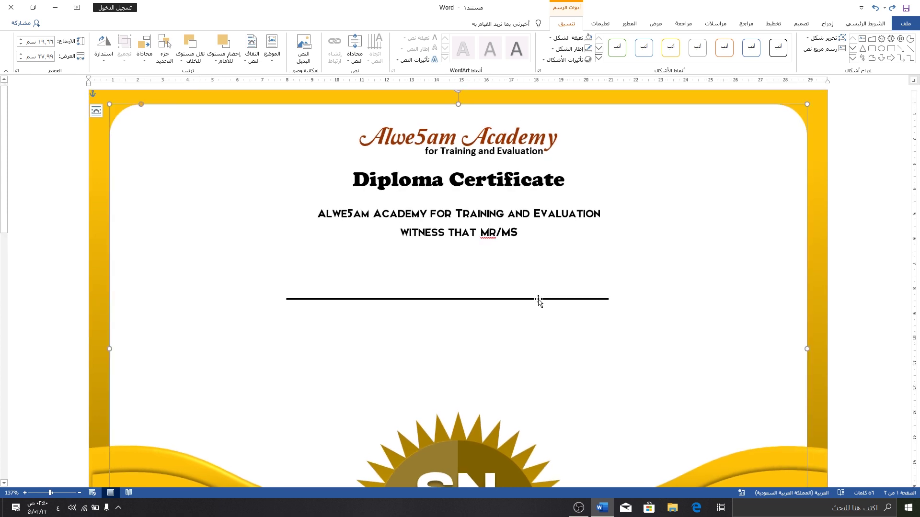
pyautogui.moveTo(539, 300); pyautogui.dragTo(551, 288)
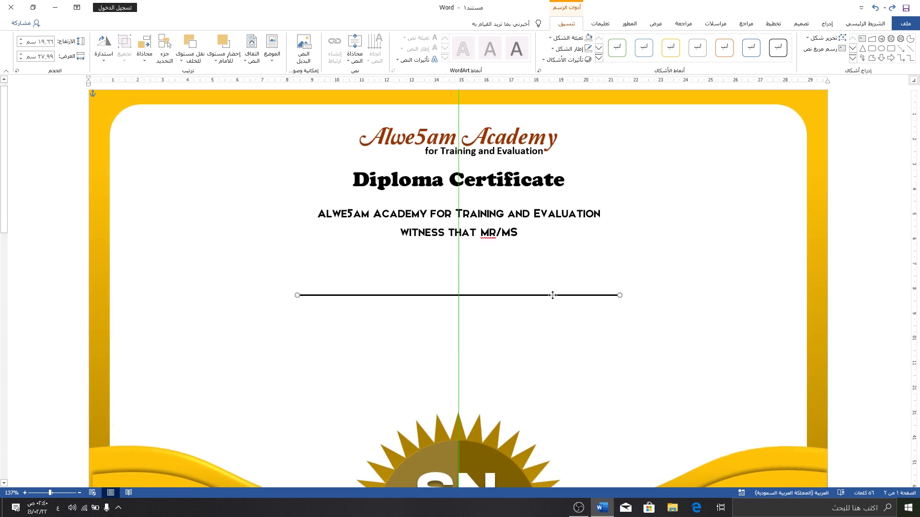
pyautogui.moveTo(551, 289); pyautogui.dragTo(551, 295)
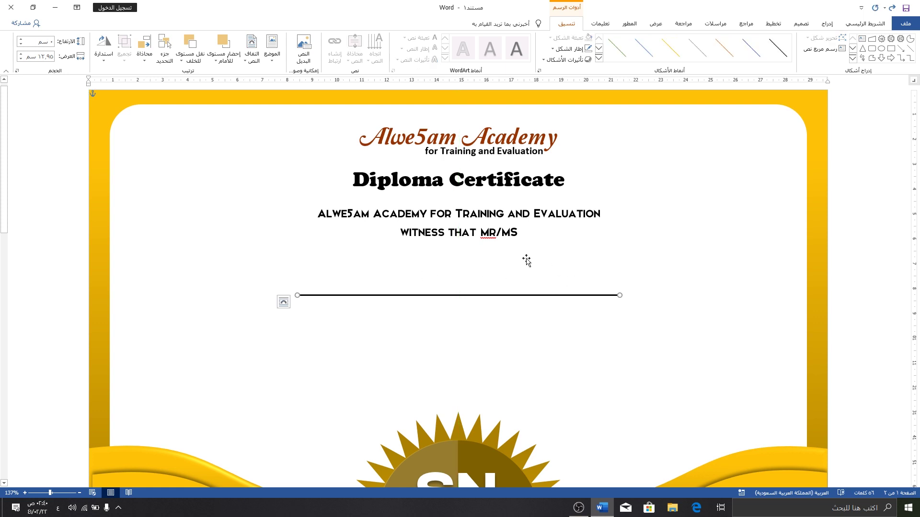
pyautogui.scroll(-5, 526, 259)
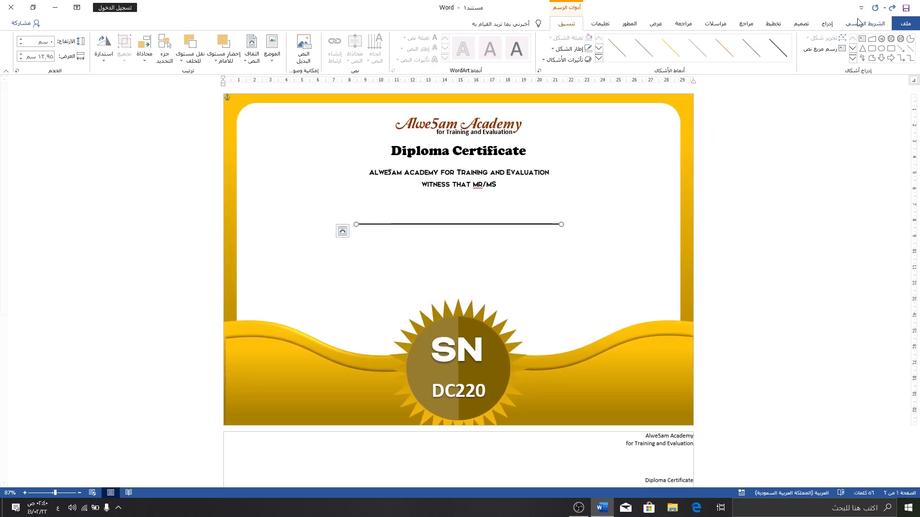
# Copy the recipient's name from page 2.
pyautogui.scroll(-2, 604, 269)
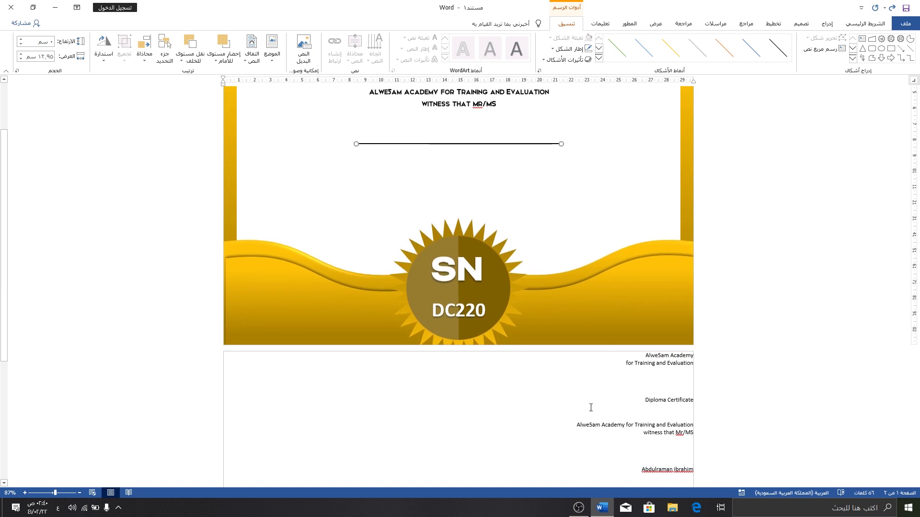
pyautogui.scroll(-1, 688, 454)
pyautogui.tripleClick(678, 434)
pyautogui.hotkey('ctrl', 'c')
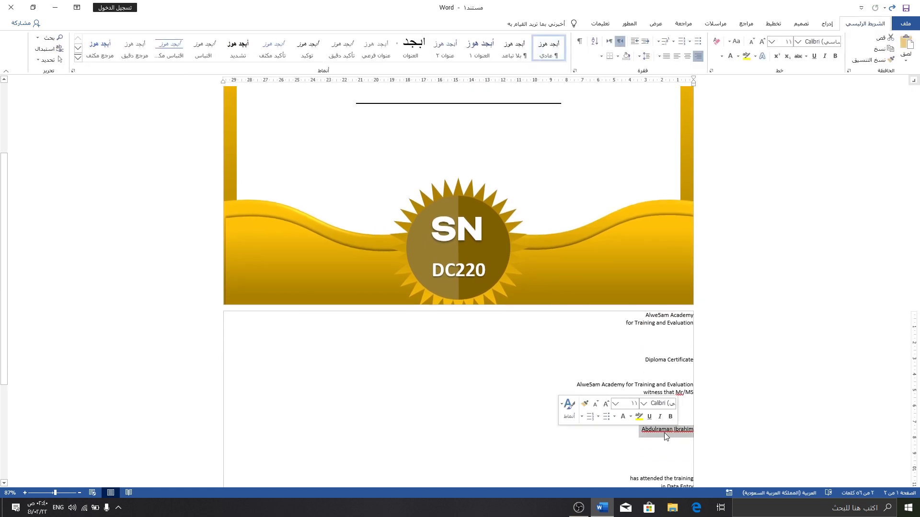
pyautogui.scroll(2, 577, 374)
pyautogui.scroll(2, 577, 373)
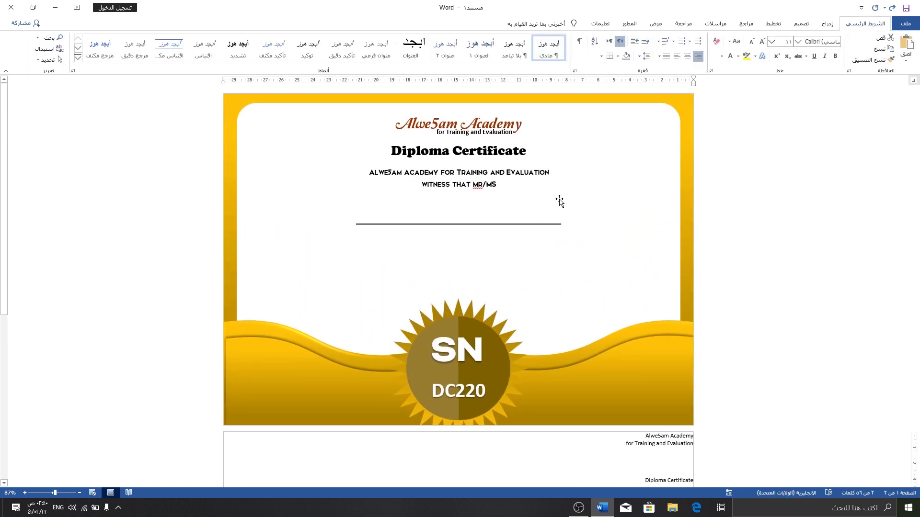
# Insert a simple text box with the recipient's name and place it on the line.
pyautogui.click(605, 201)
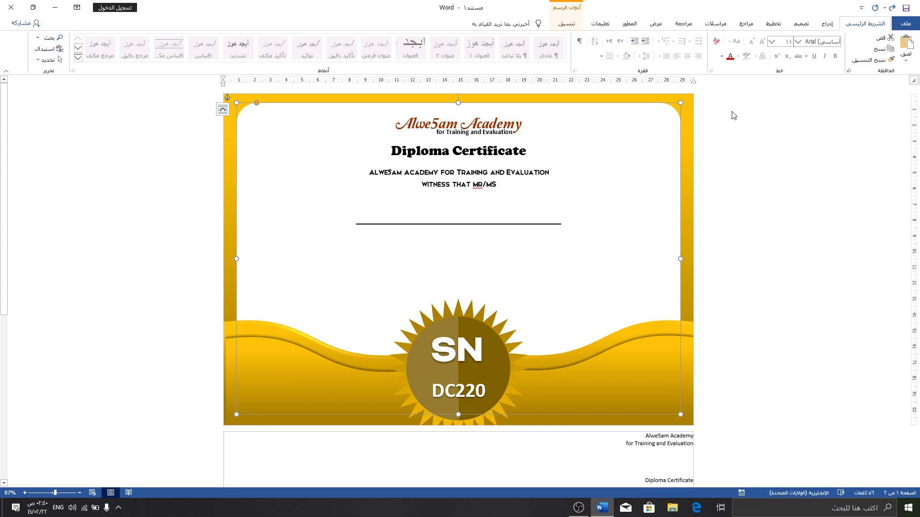
pyautogui.click(828, 24)
pyautogui.click(327, 48)
pyautogui.click(297, 101)
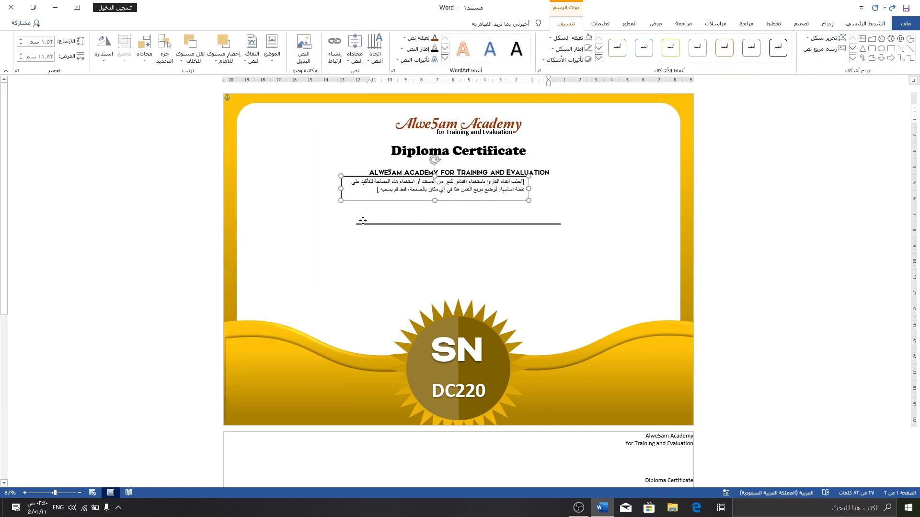
pyautogui.moveTo(379, 126); pyautogui.dragTo(378, 265)
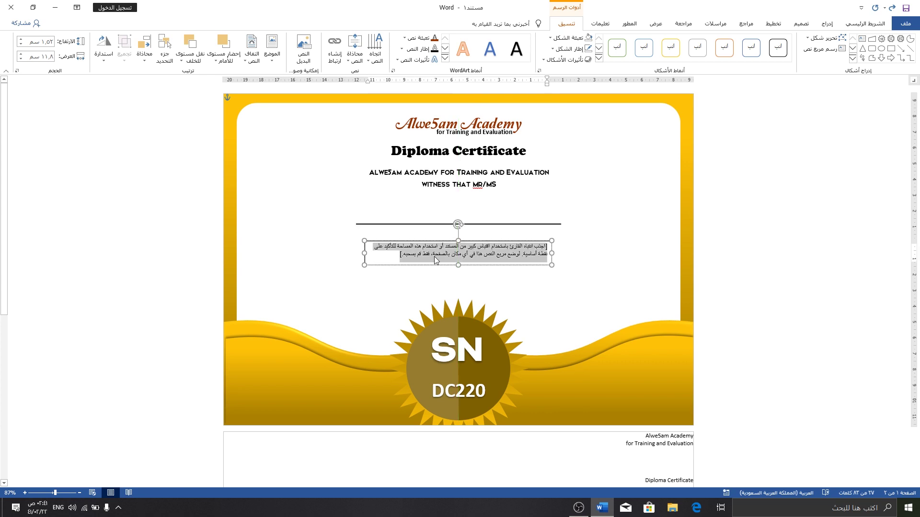
pyautogui.hotkey('ctrl', 'v')
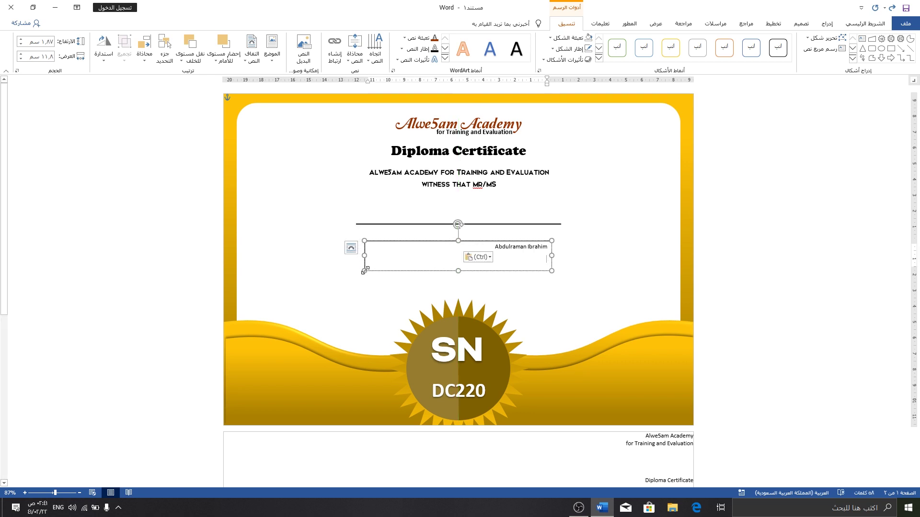
pyautogui.moveTo(365, 270); pyautogui.dragTo(413, 266)
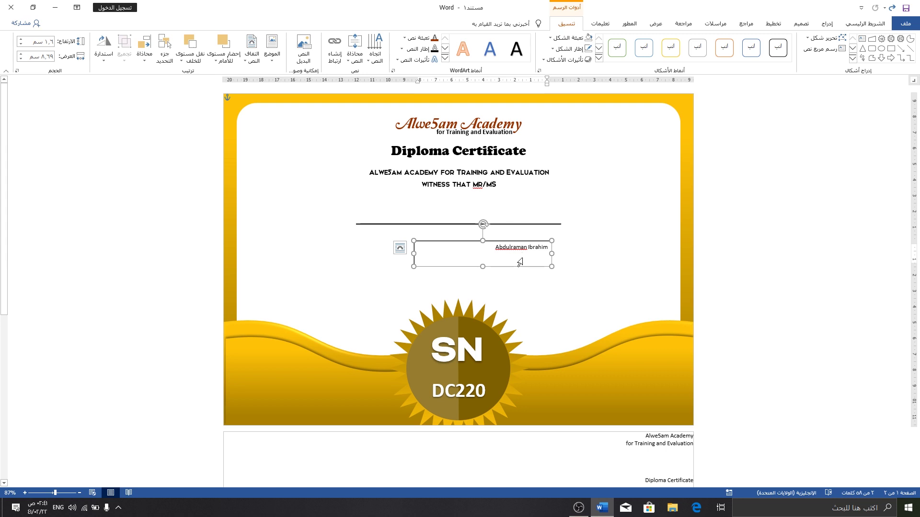
pyautogui.moveTo(518, 268); pyautogui.dragTo(493, 229)
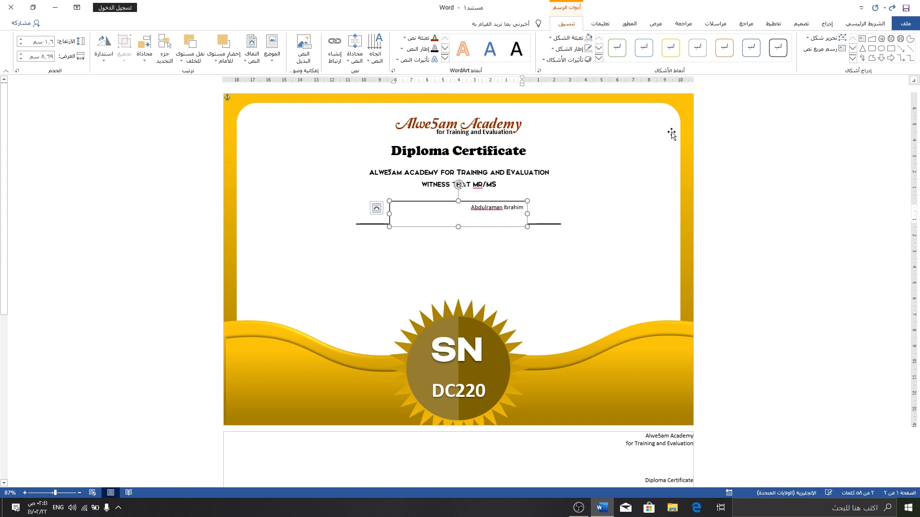
pyautogui.click(863, 24)
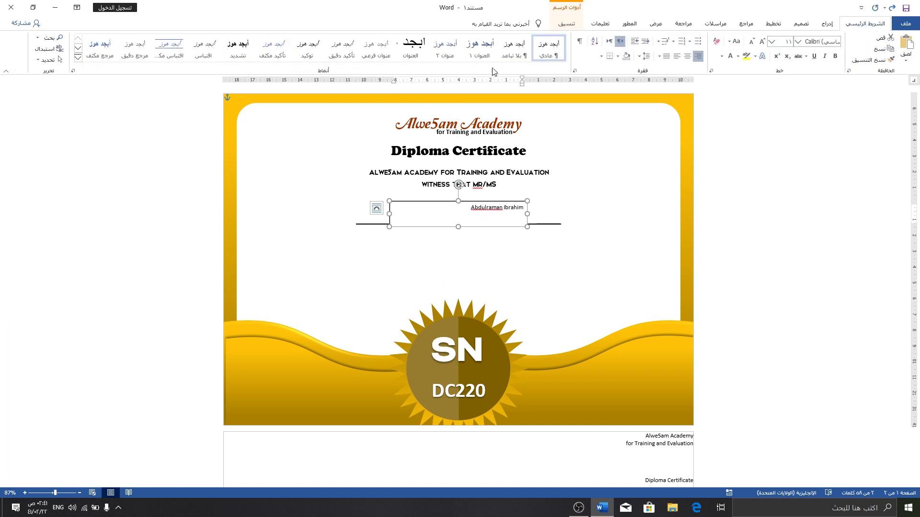
# Remove the name box's fill and centre the name within it.
pyautogui.click(567, 24)
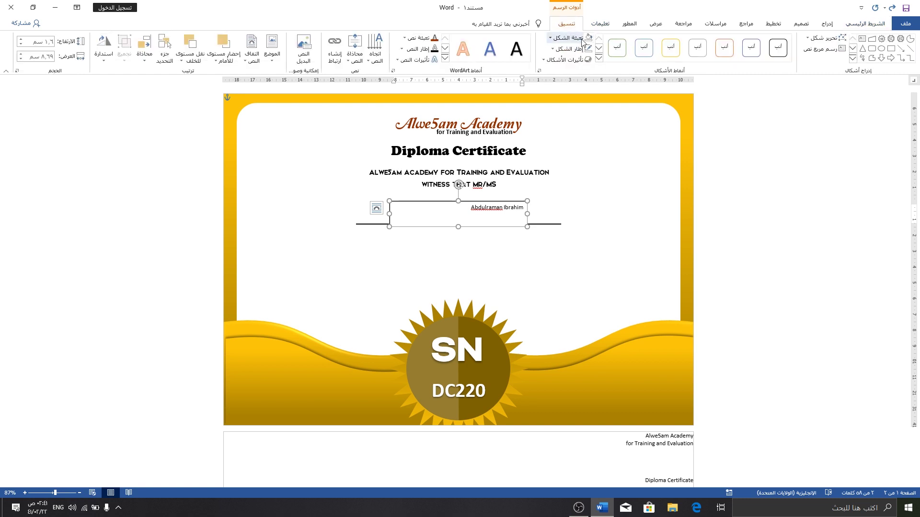
pyautogui.click(586, 39)
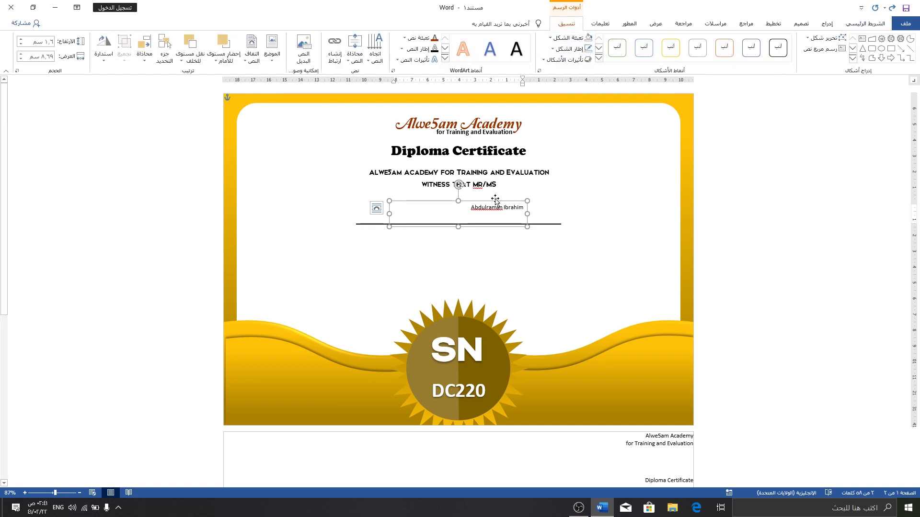
pyautogui.moveTo(497, 202); pyautogui.dragTo(486, 205)
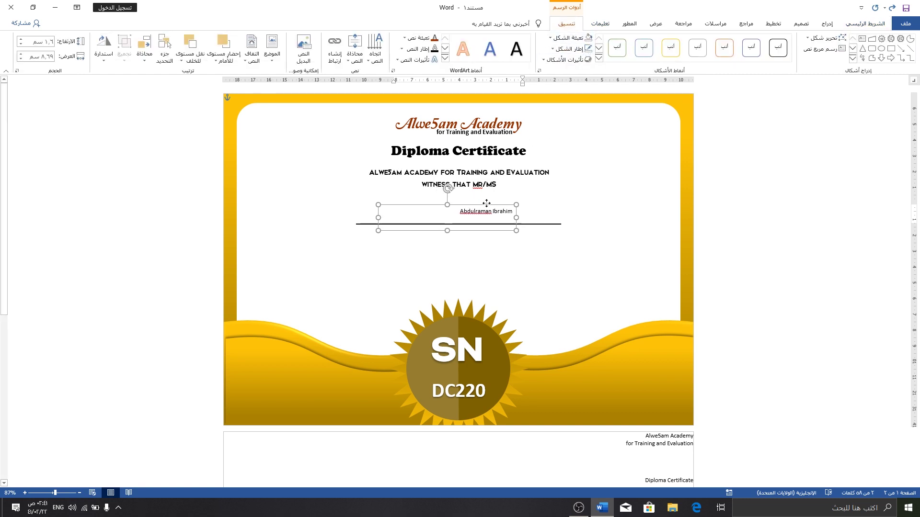
pyautogui.click(865, 23)
pyautogui.click(688, 56)
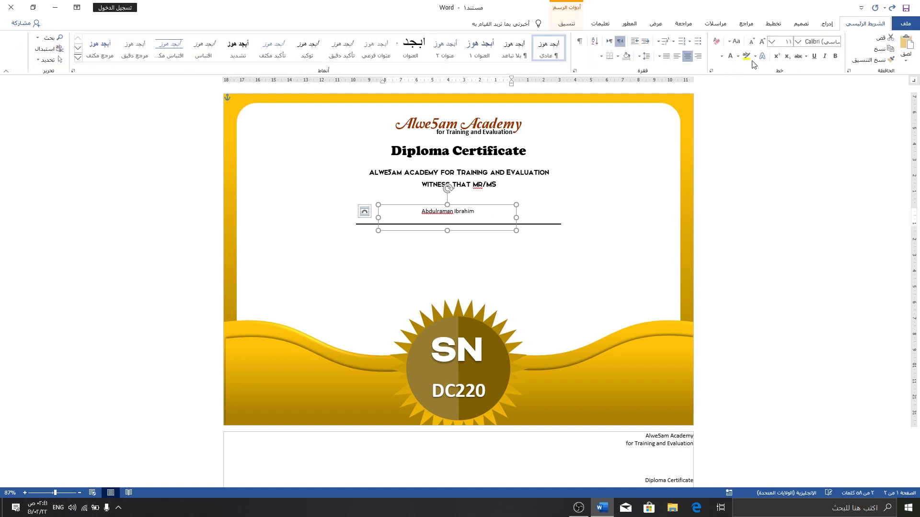
# Change the recipient's name font to Bahnschrift SemiBold.
pyautogui.click(797, 42)
pyautogui.scroll(-5, 767, 238)
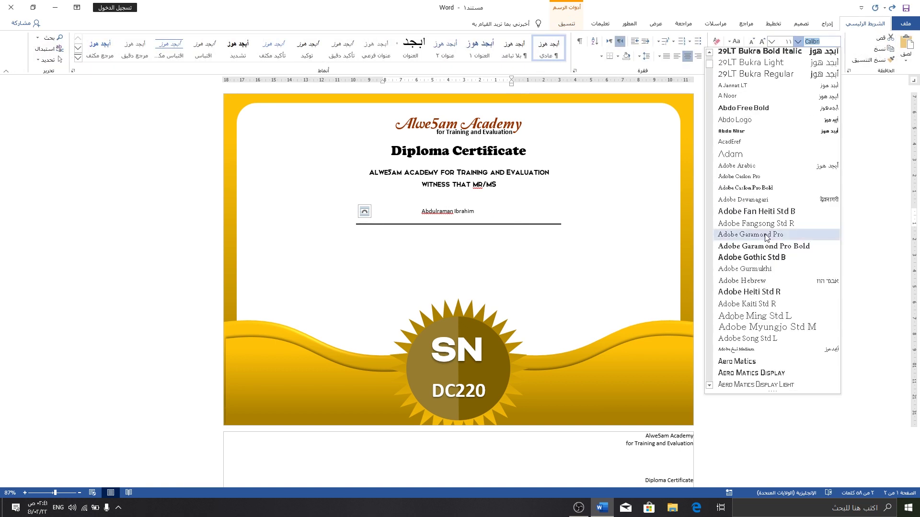
pyautogui.scroll(-5, 767, 239)
pyautogui.scroll(-5, 767, 225)
pyautogui.scroll(-5, 767, 222)
pyautogui.scroll(-5, 777, 221)
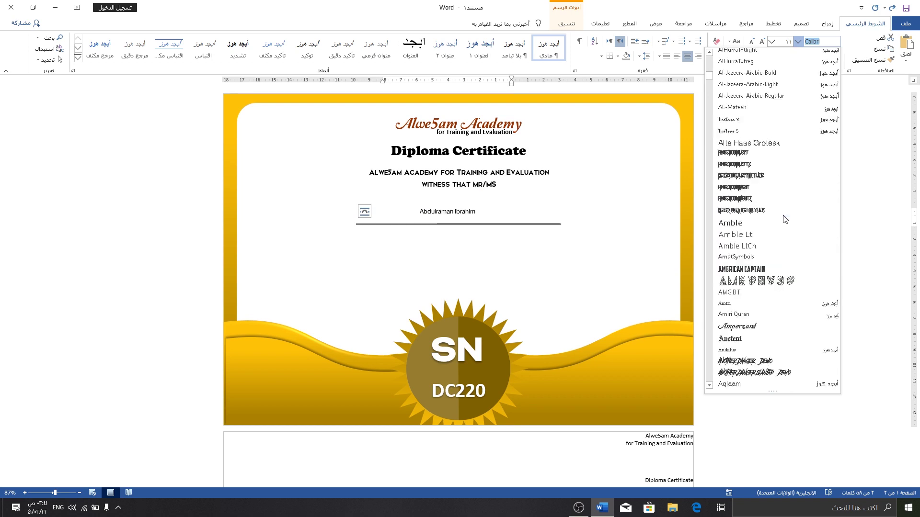
pyautogui.scroll(-5, 783, 218)
pyautogui.scroll(-5, 783, 221)
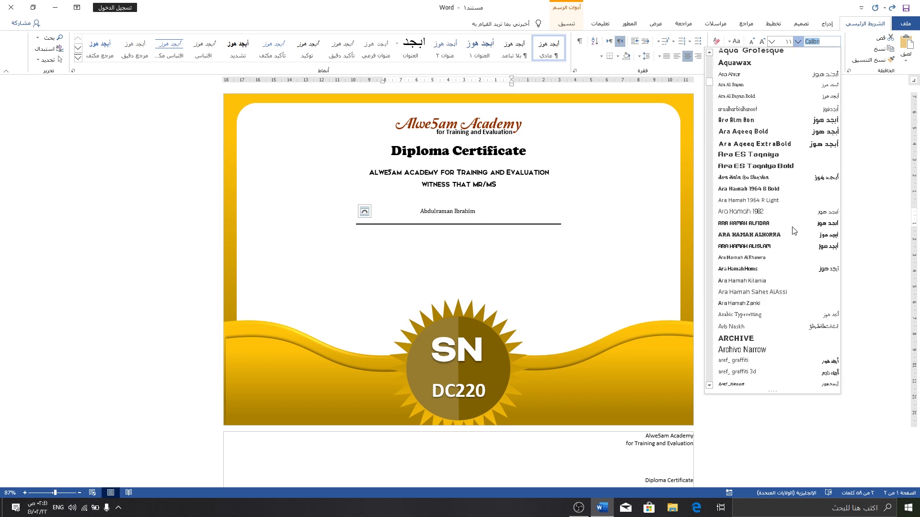
pyautogui.scroll(-5, 792, 230)
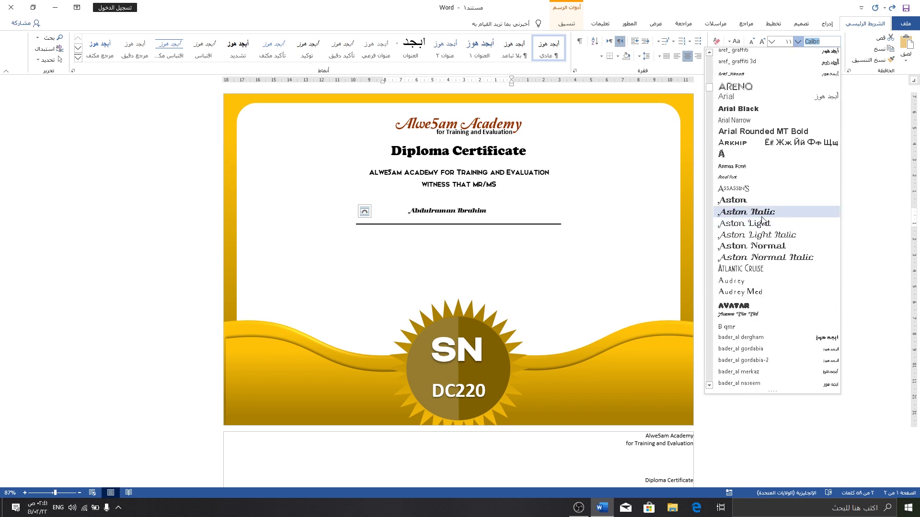
pyautogui.scroll(-3, 766, 254)
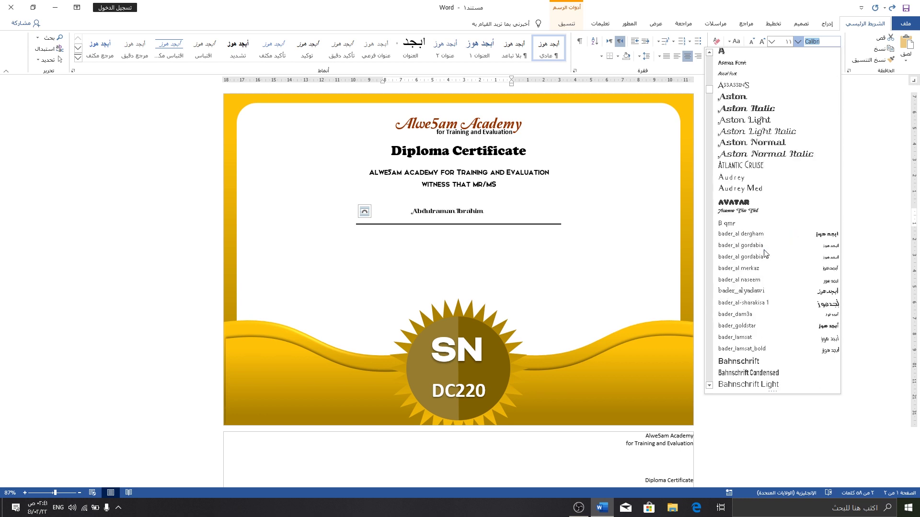
pyautogui.scroll(-5, 765, 254)
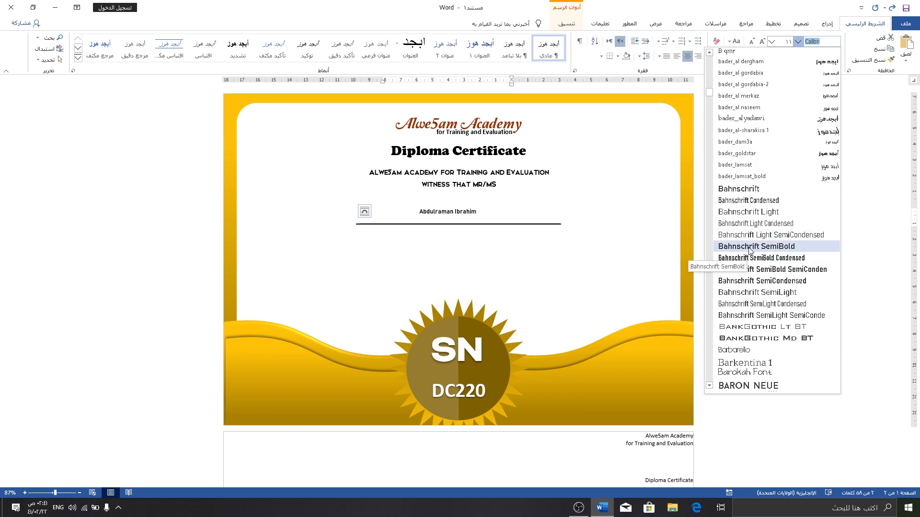
pyautogui.click(762, 246)
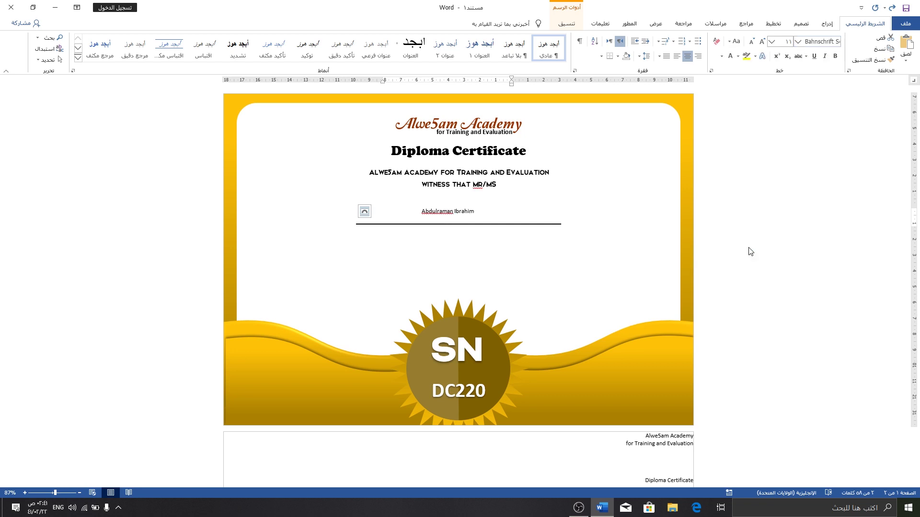
# Grow the name to 26 pt, widening its box and centring it over the line.
pyautogui.click(761, 44)
pyautogui.click(761, 43)
pyautogui.click(761, 44)
pyautogui.click(761, 43)
pyautogui.click(762, 43)
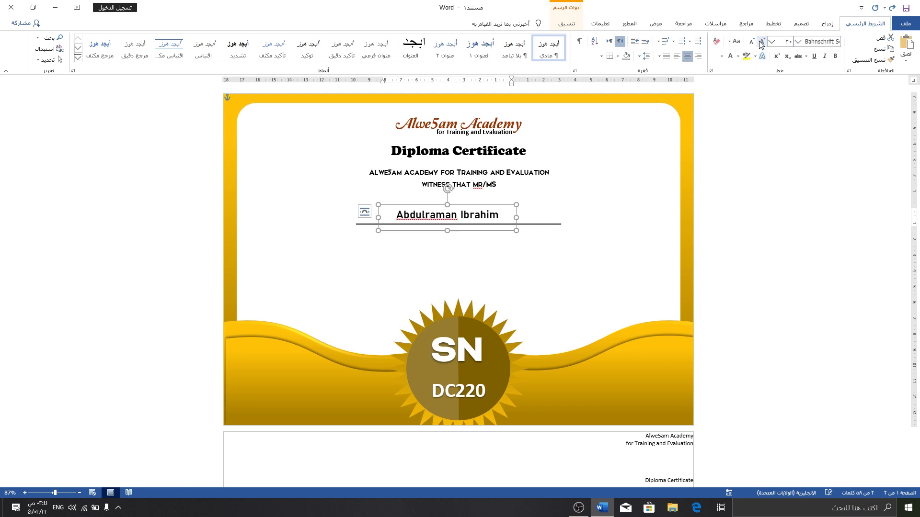
pyautogui.click(761, 43)
pyautogui.click(762, 43)
pyautogui.click(762, 44)
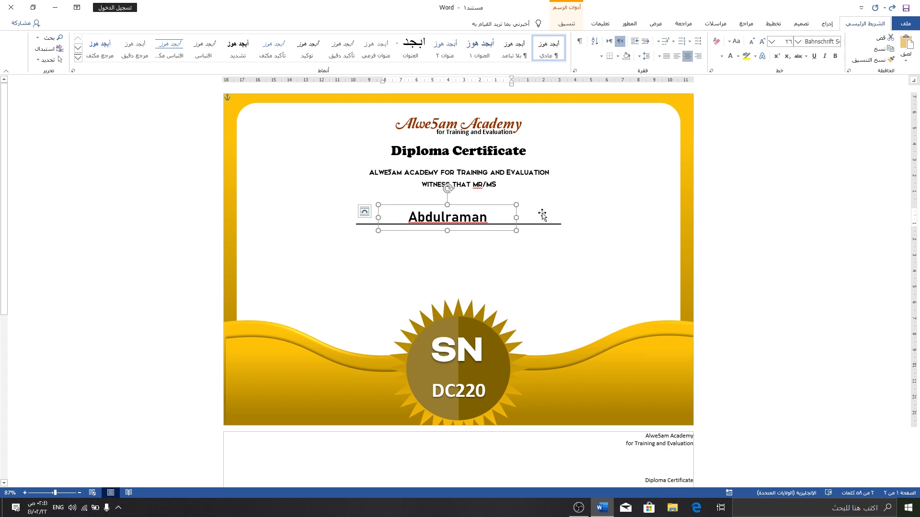
pyautogui.moveTo(522, 218)
pyautogui.mouseDown()
pyautogui.moveTo(558, 219)
pyautogui.moveTo(509, 202)
pyautogui.mouseUp()
pyautogui.write('Ibrahim')
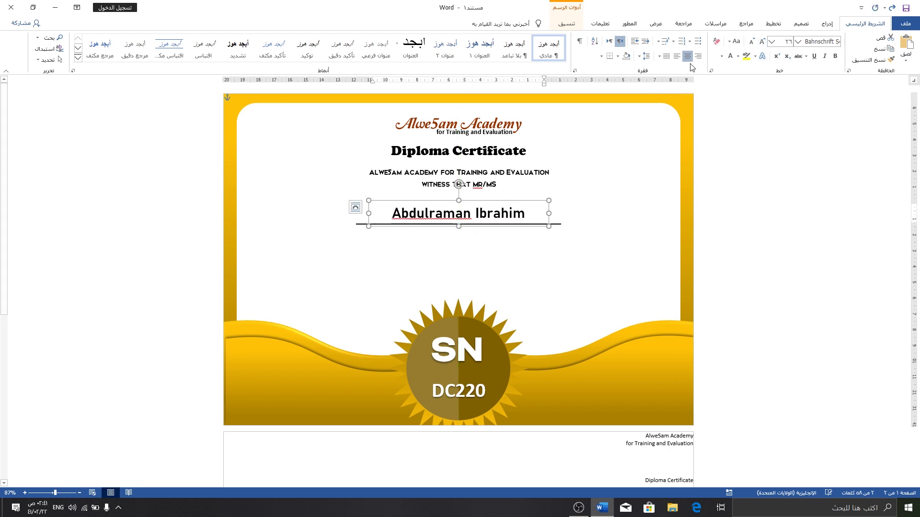
pyautogui.click(761, 42)
pyautogui.click(761, 41)
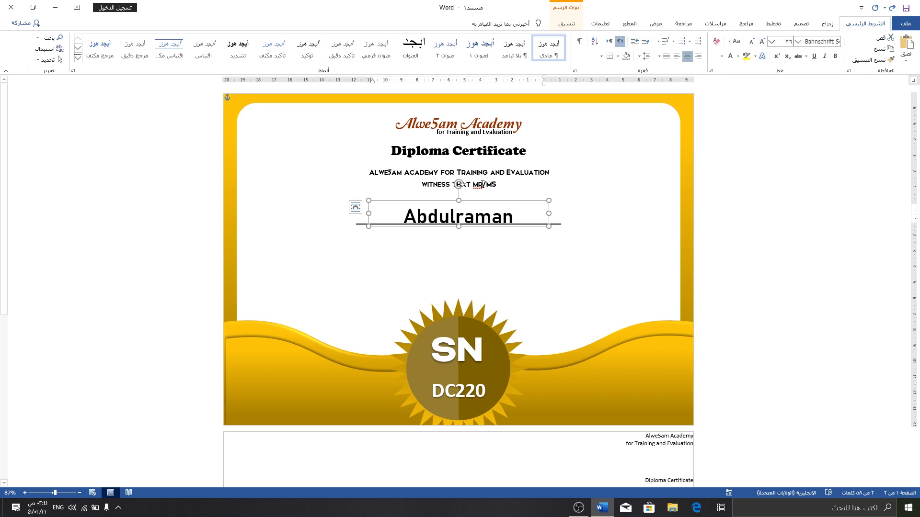
pyautogui.moveTo(369, 213); pyautogui.dragTo(341, 213)
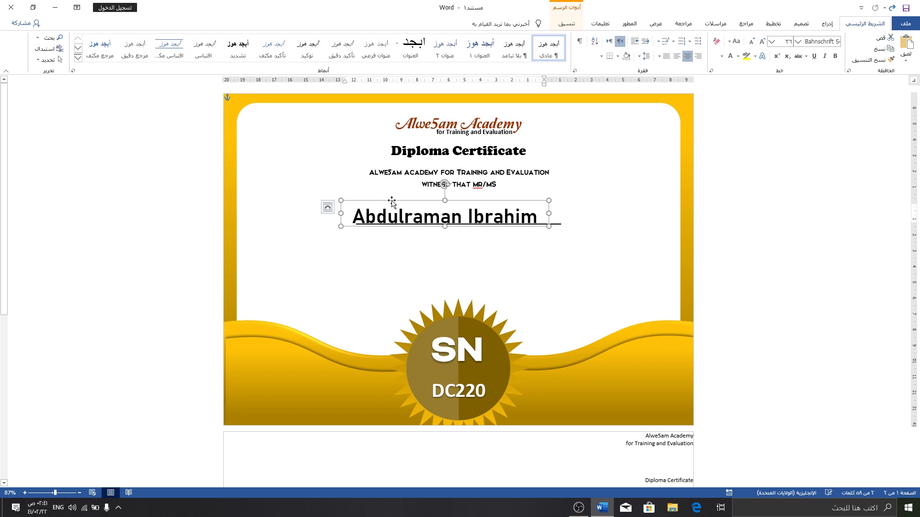
pyautogui.moveTo(404, 200); pyautogui.dragTo(406, 196)
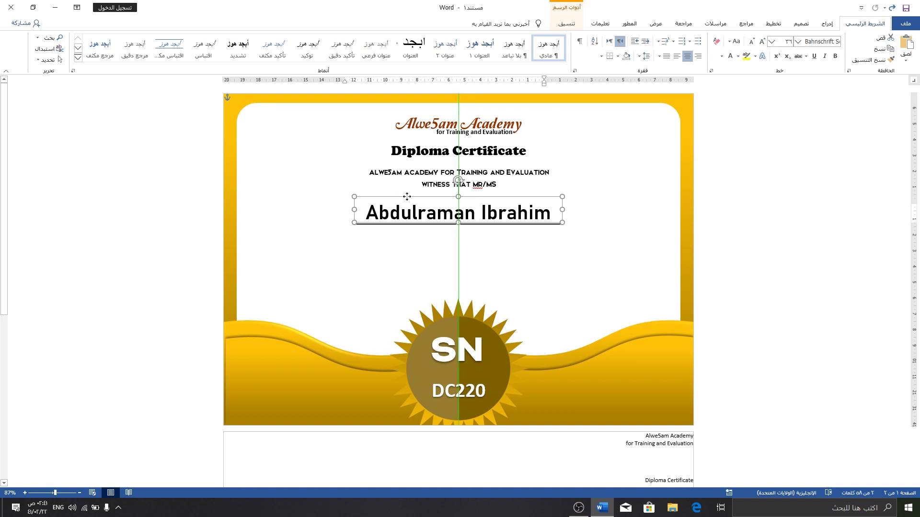
pyautogui.click(526, 247)
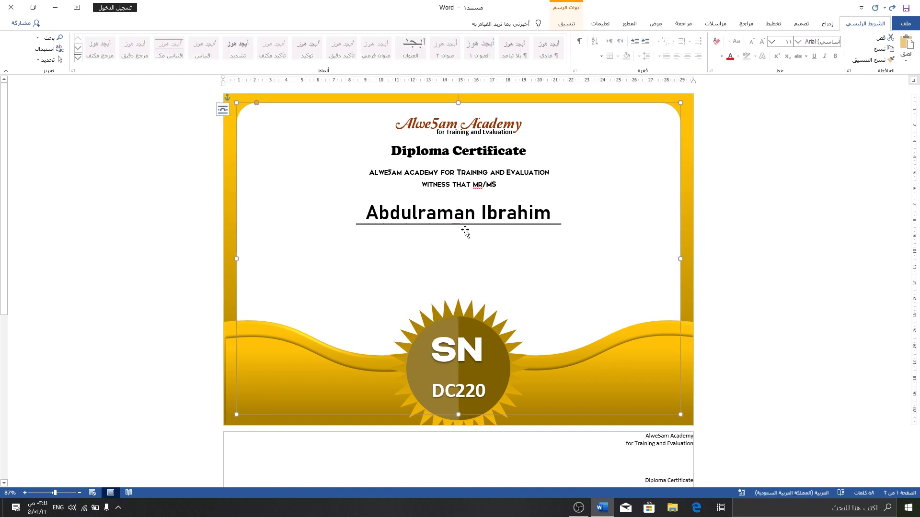
pyautogui.scroll(-3, 464, 230)
pyautogui.scroll(-5, 474, 232)
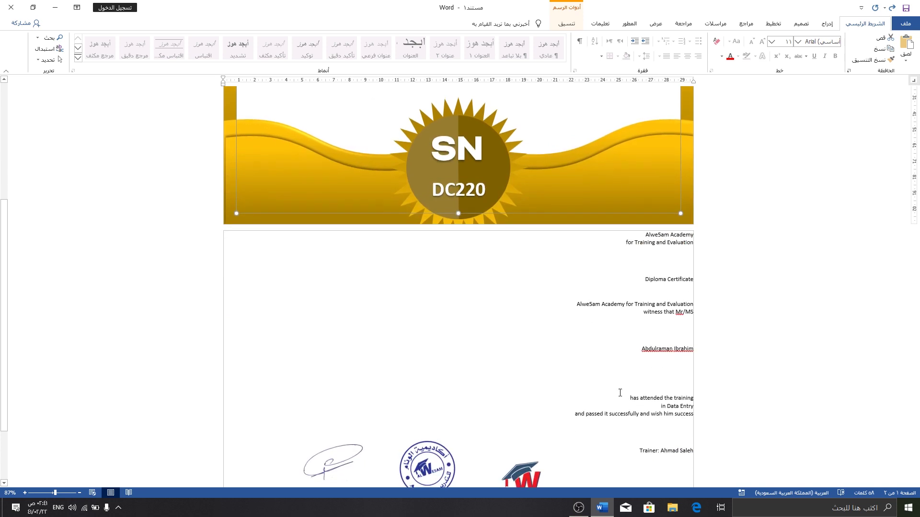
# Select the three training description lines on page two.
pyautogui.moveTo(692, 413); pyautogui.dragTo(641, 394)
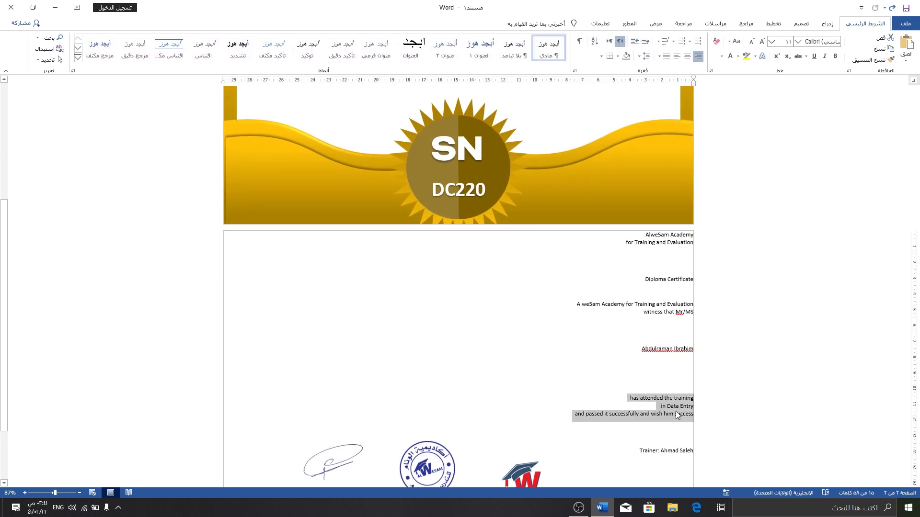
pyautogui.scroll(3, 545, 349)
pyautogui.scroll(1, 545, 288)
pyautogui.click(557, 228)
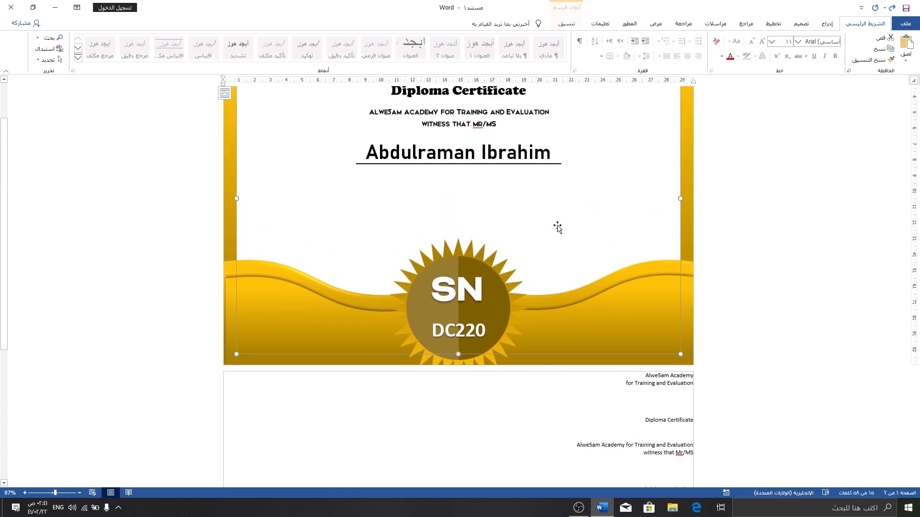
pyautogui.scroll(1, 575, 223)
pyautogui.scroll(1, 589, 217)
# Insert a simple text box below the name and paste the training description into it.
pyautogui.click(827, 23)
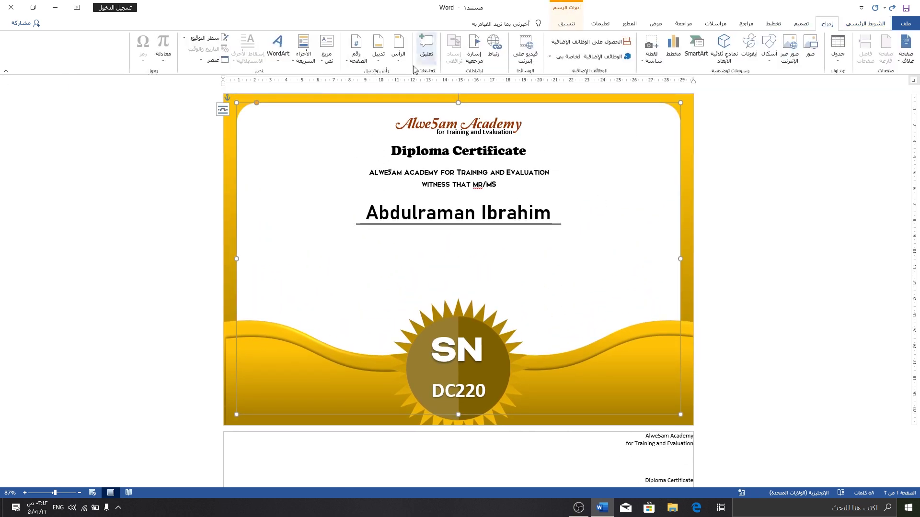
pyautogui.click(328, 57)
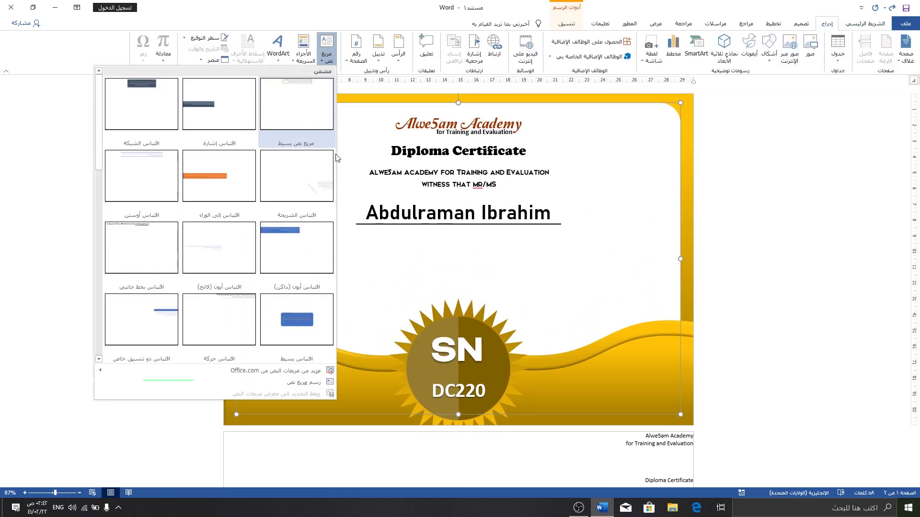
pyautogui.click(310, 118)
pyautogui.moveTo(393, 125); pyautogui.dragTo(394, 272)
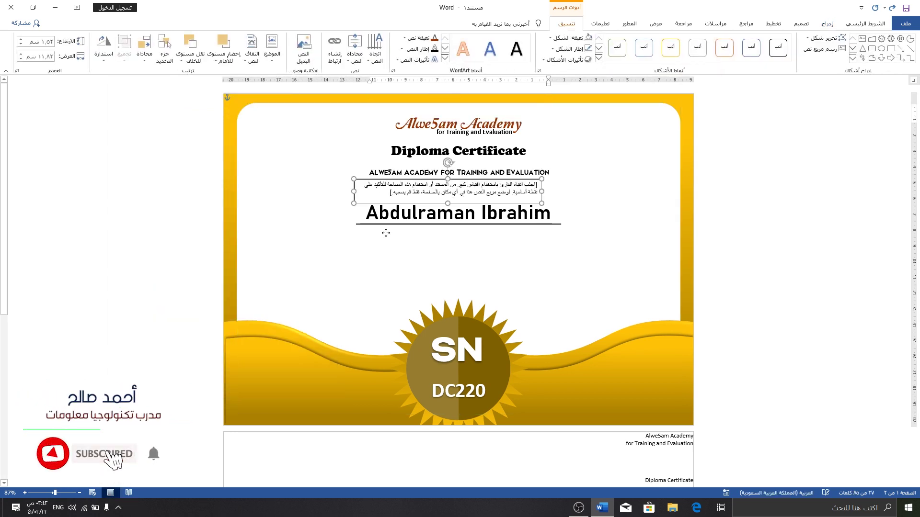
pyautogui.click(439, 259)
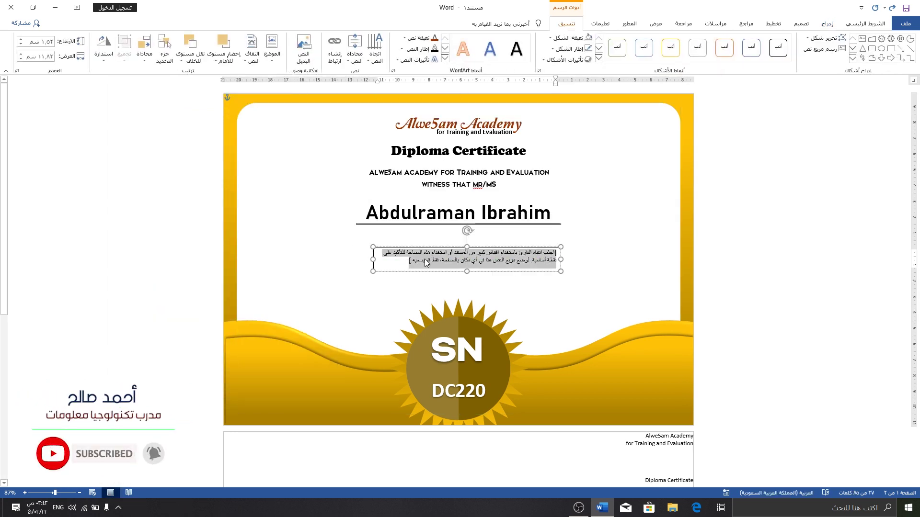
pyautogui.write('has attended the training in Data Entry and passed it successfully and wish him success')
pyautogui.click(516, 247)
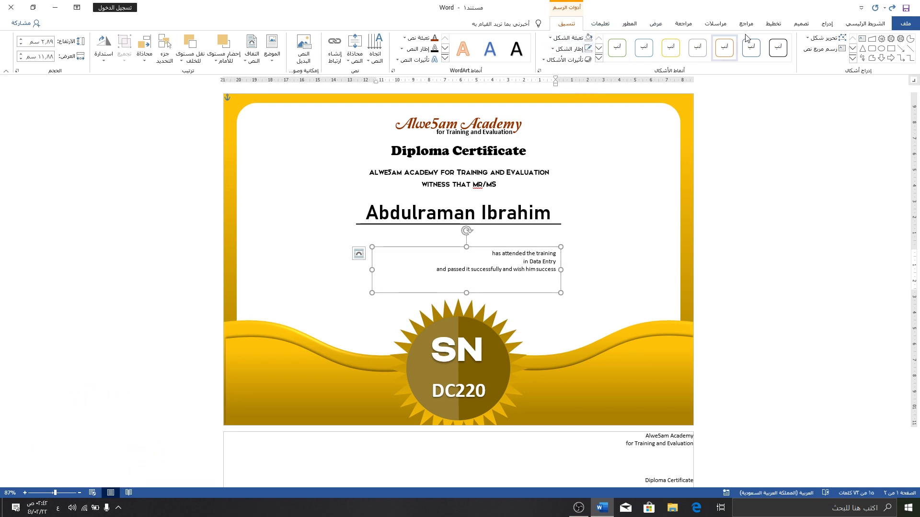
pyautogui.click(866, 23)
# Centre the training text and move its box up under the recipient's name.
pyautogui.click(687, 56)
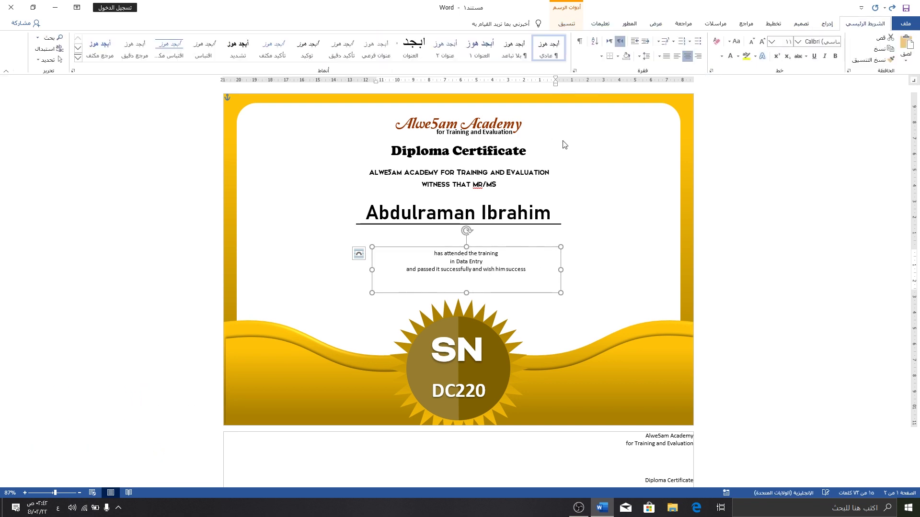
pyautogui.moveTo(481, 250)
pyautogui.mouseDown()
pyautogui.moveTo(466, 226)
pyautogui.moveTo(470, 235)
pyautogui.mouseUp()
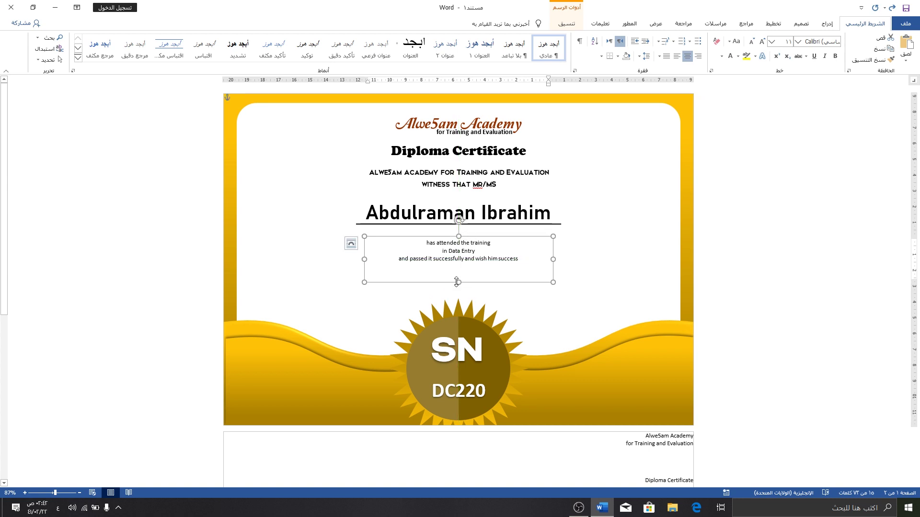
pyautogui.moveTo(479, 277); pyautogui.dragTo(480, 268)
pyautogui.click(575, 26)
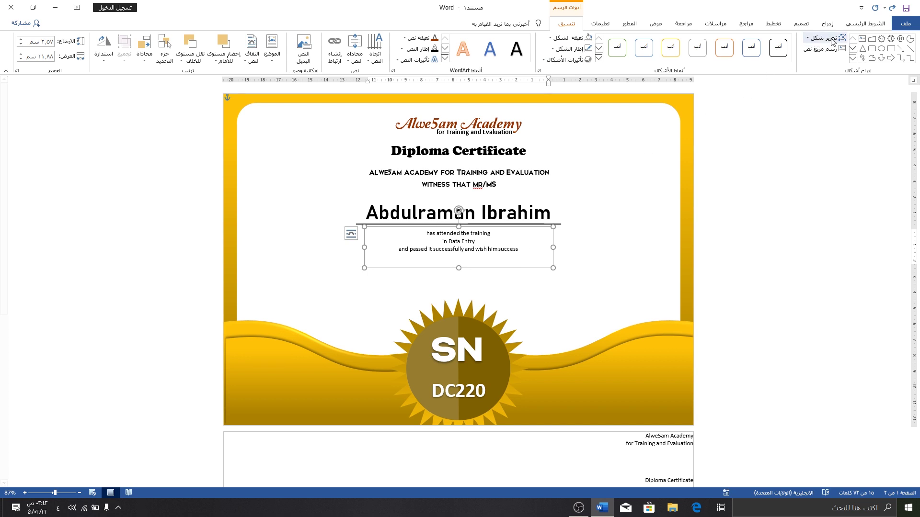
# Grow the training text to 16 pt and nudge the box slightly lower, centred.
pyautogui.click(861, 25)
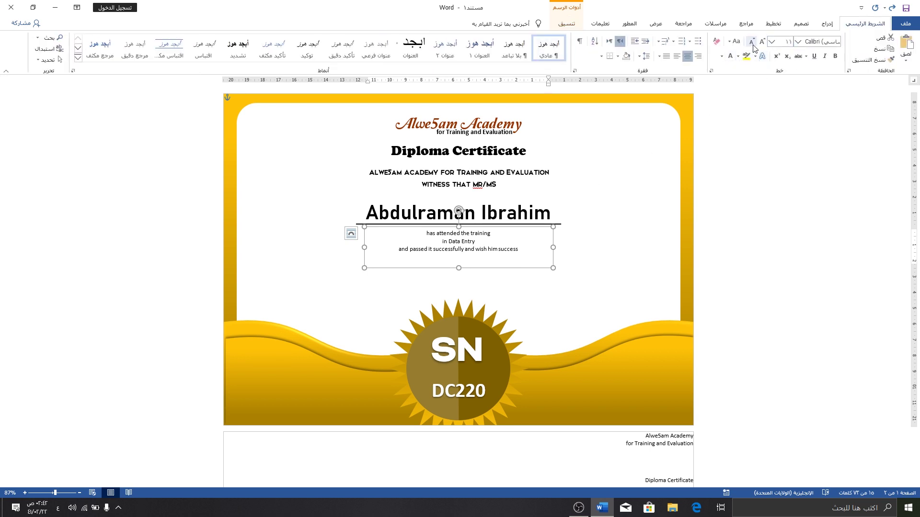
pyautogui.click(761, 44)
pyautogui.click(762, 44)
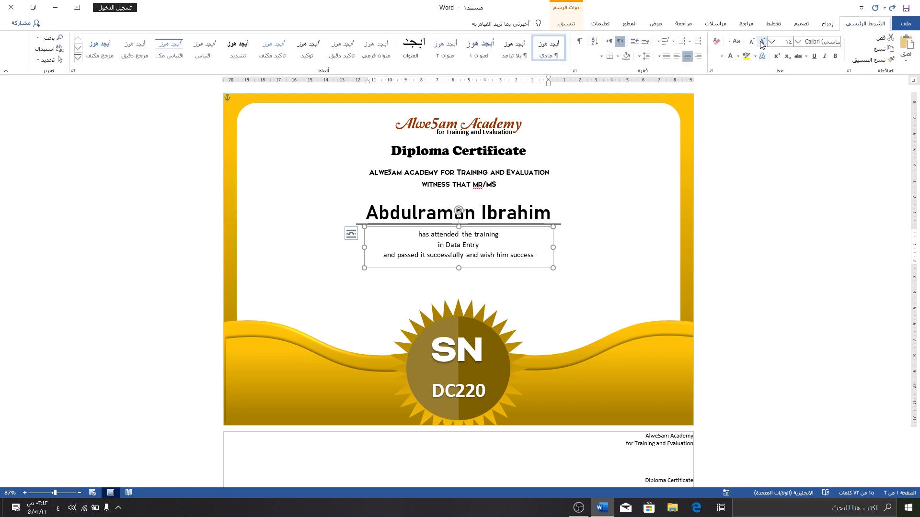
pyautogui.click(762, 44)
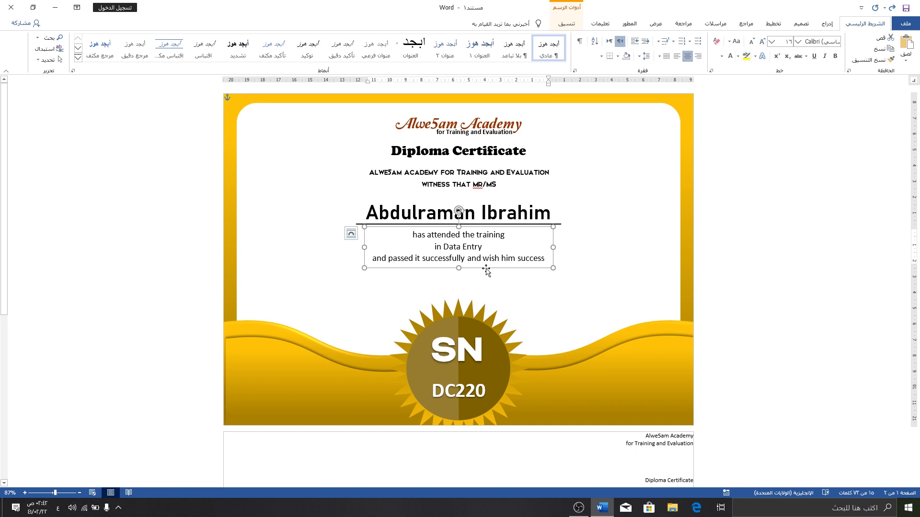
pyautogui.moveTo(485, 270); pyautogui.dragTo(480, 277)
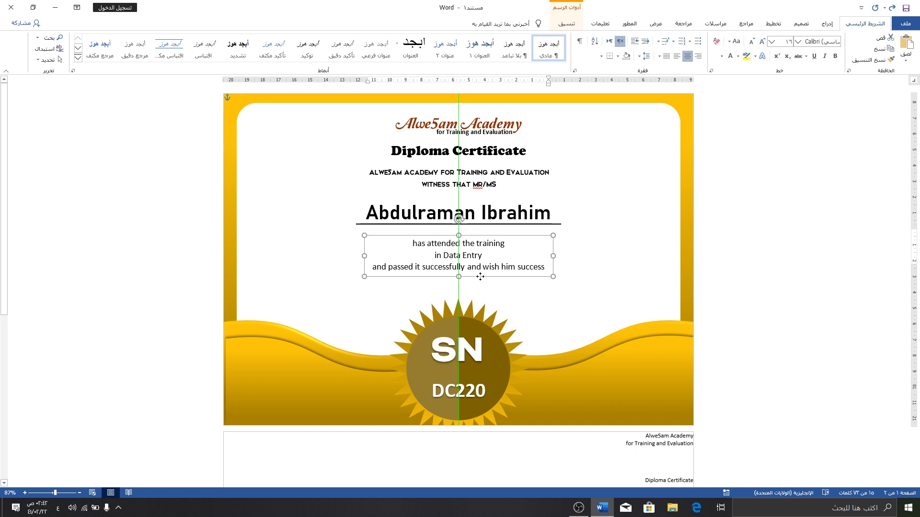
pyautogui.click(503, 295)
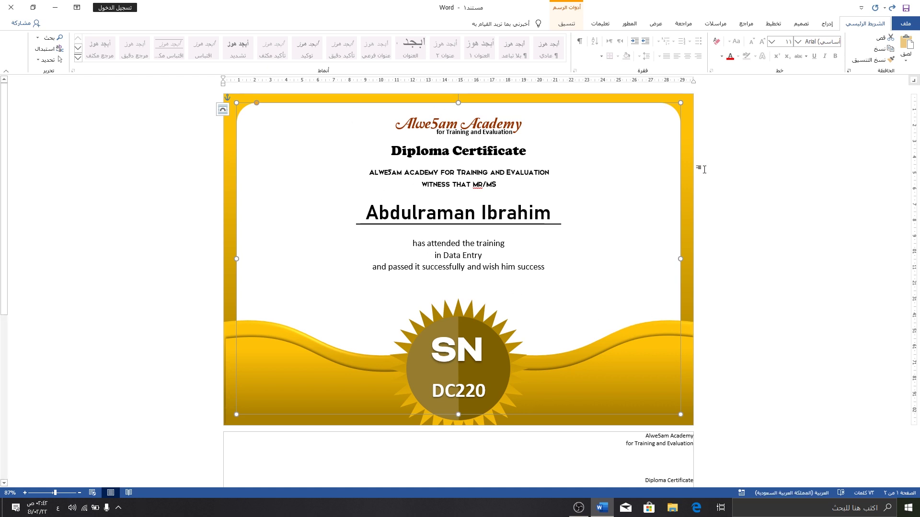
pyautogui.click(827, 24)
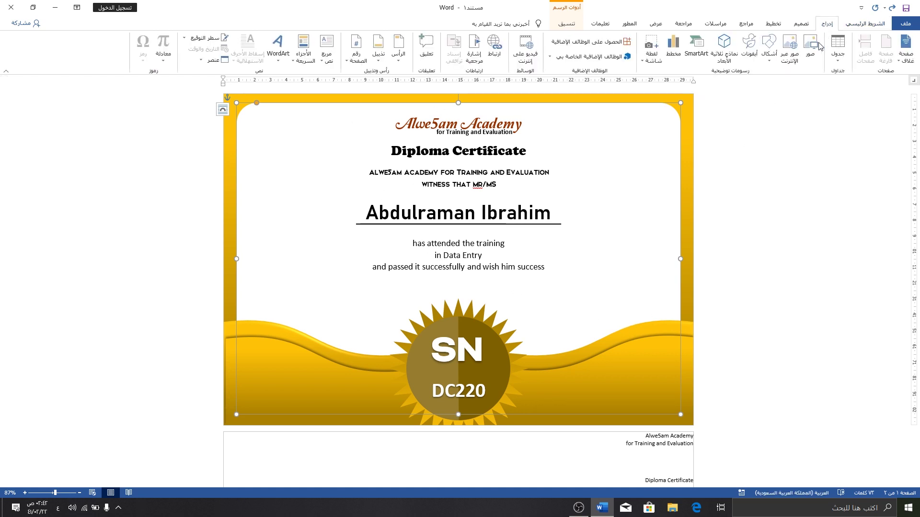
# Draw a short solid black horizontal line at the certificate's lower left.
pyautogui.click(768, 62)
pyautogui.click(720, 88)
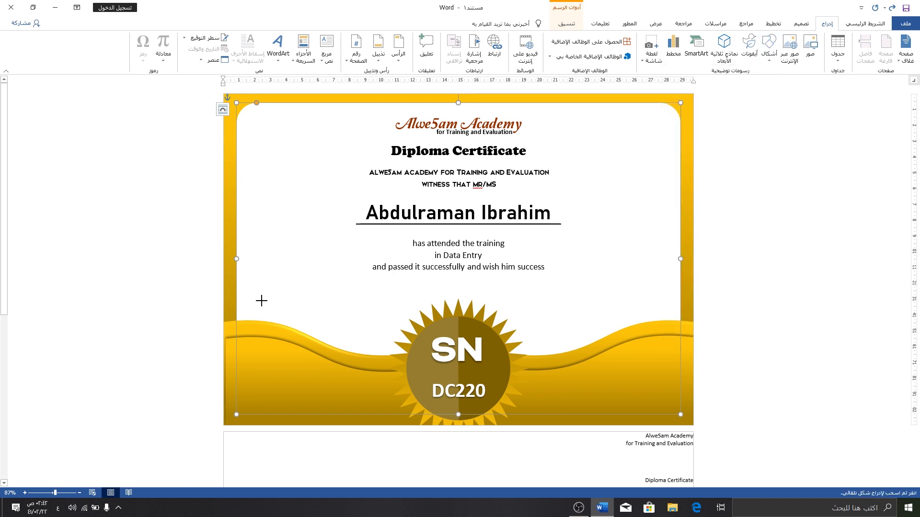
pyautogui.moveTo(261, 301); pyautogui.dragTo(315, 301)
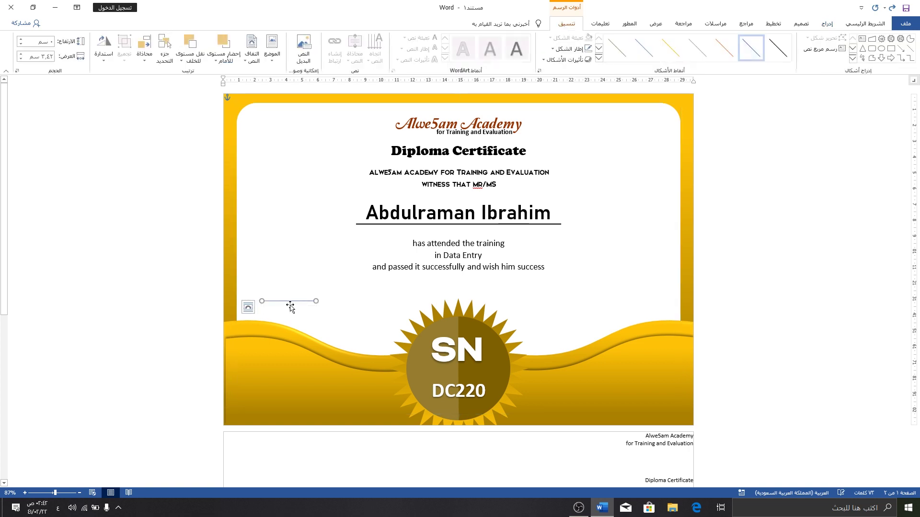
pyautogui.click(779, 52)
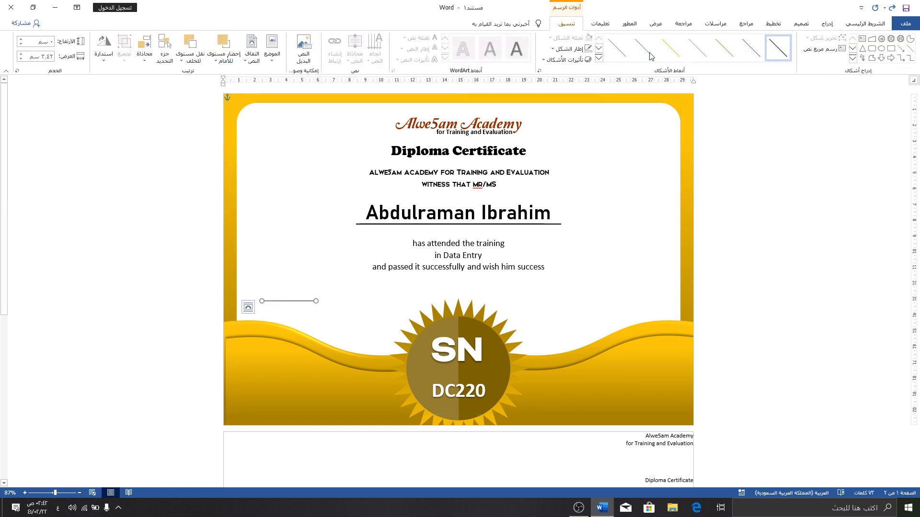
# Add a new simple text box.
pyautogui.click(827, 24)
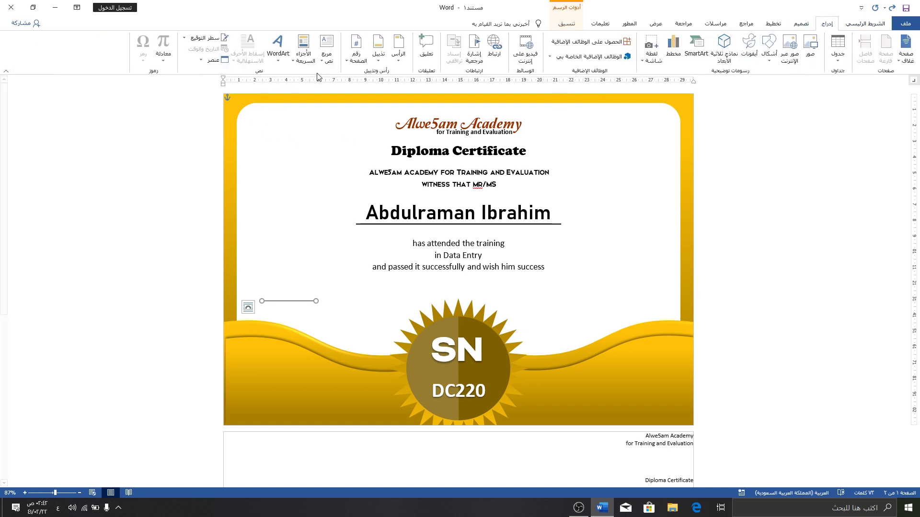
pyautogui.click(325, 52)
pyautogui.press('Escape')
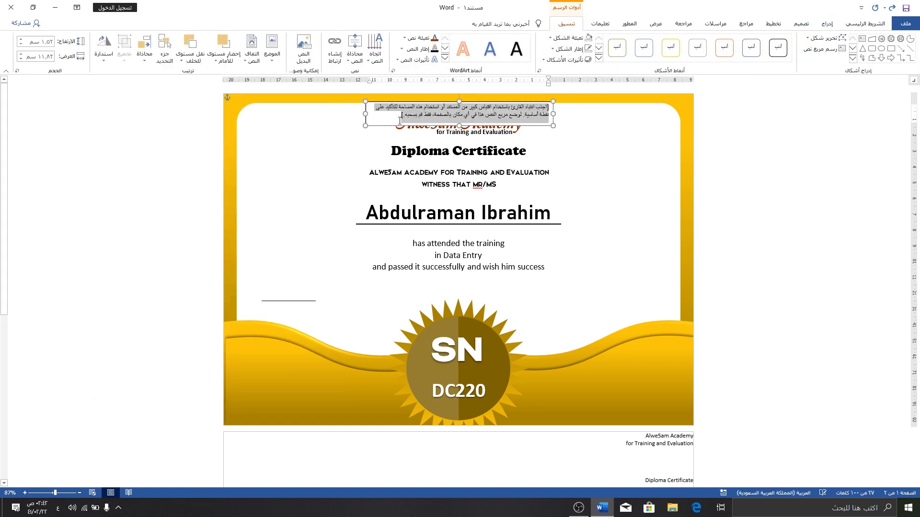
# Replace the new box's placeholder with 'Date' at 14 pt, narrow it and place it on the short line.
pyautogui.moveTo(395, 125); pyautogui.dragTo(283, 297)
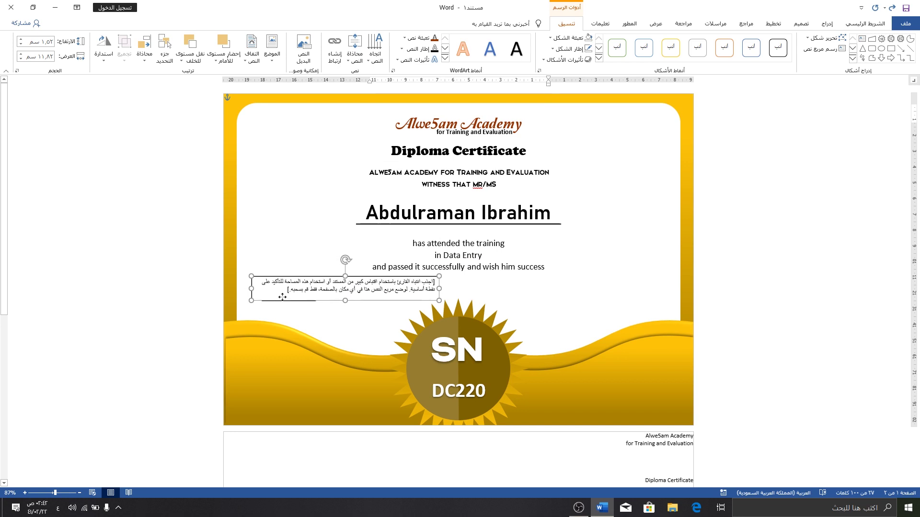
pyautogui.click(304, 283)
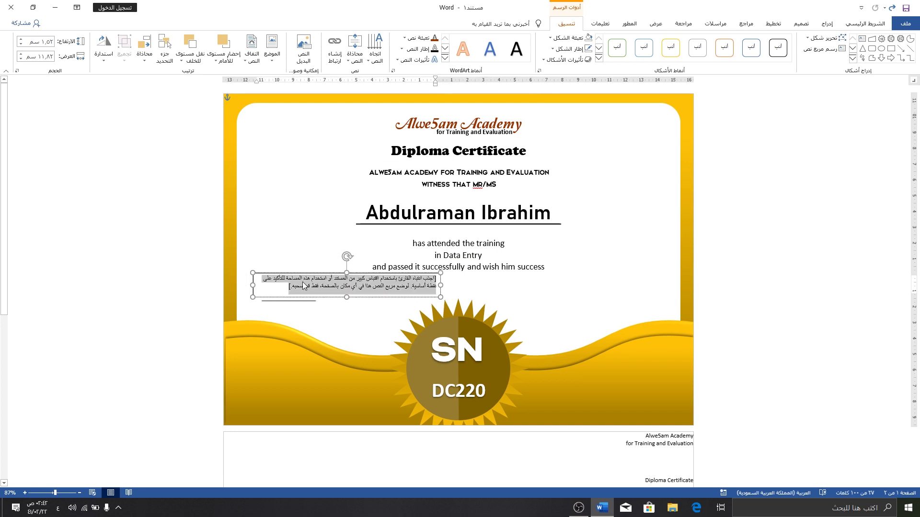
pyautogui.press('BackSpace')
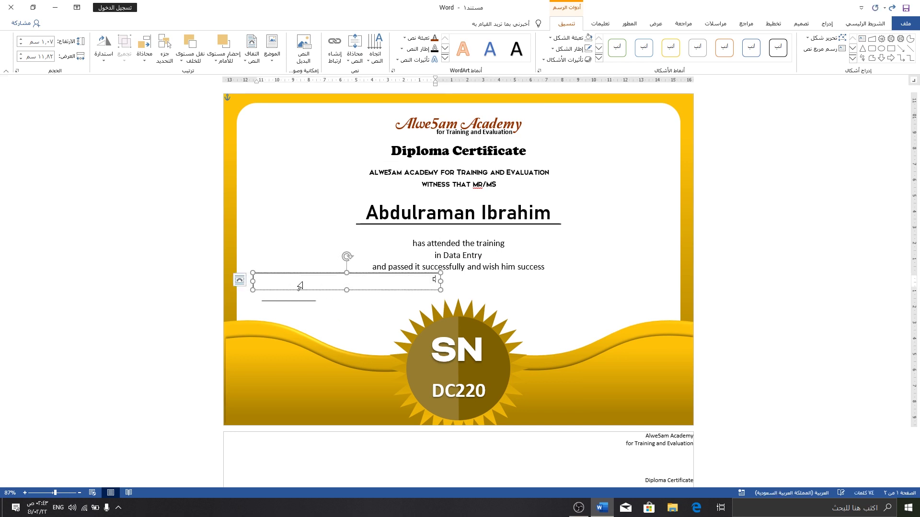
pyautogui.write('Date')
pyautogui.moveTo(252, 281); pyautogui.dragTo(392, 285)
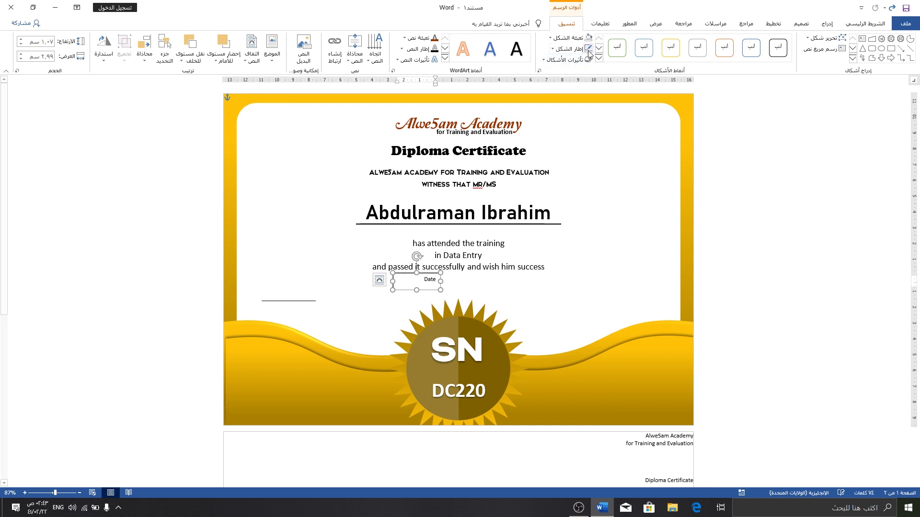
pyautogui.click(872, 24)
pyautogui.click(762, 43)
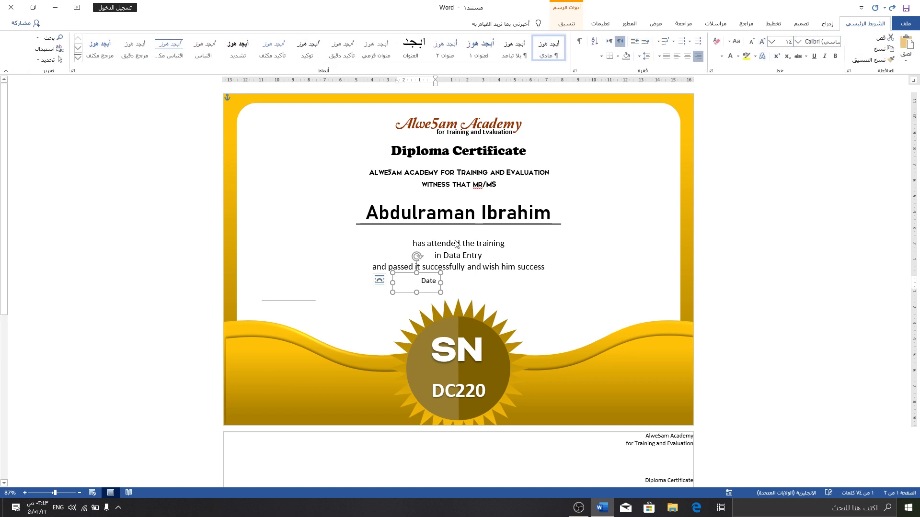
pyautogui.moveTo(408, 293)
pyautogui.mouseDown()
pyautogui.moveTo(269, 318)
pyautogui.moveTo(280, 303)
pyautogui.mouseUp()
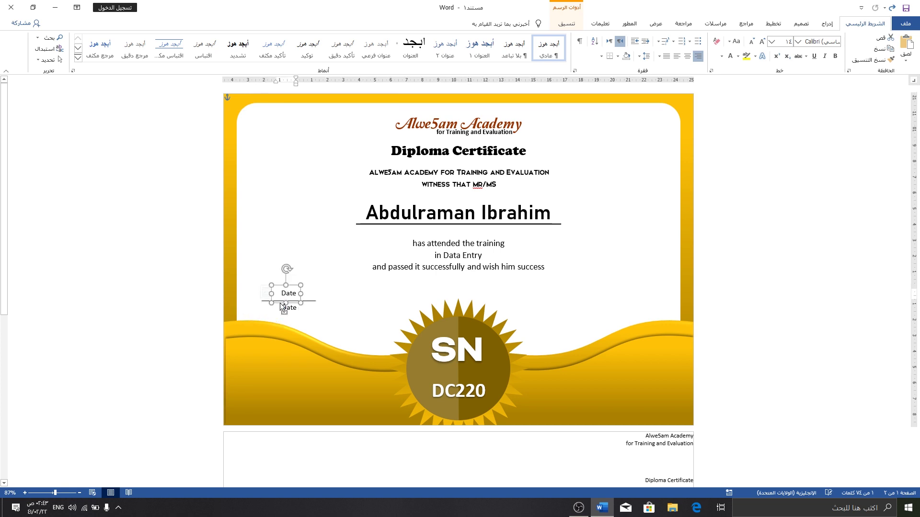
# Change the upper box's text from 'Date' to 21.10.2019.
pyautogui.doubleClick(288, 294)
pyautogui.write('21.')
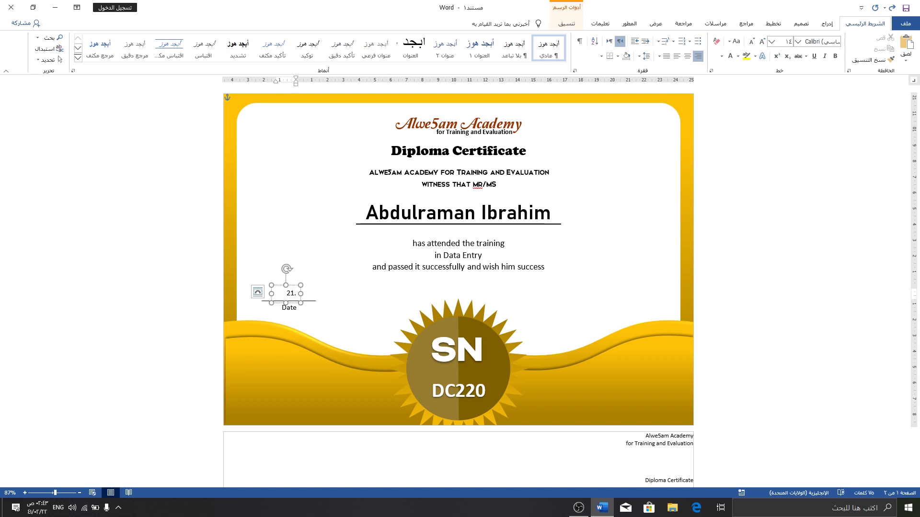
pyautogui.write('10.')
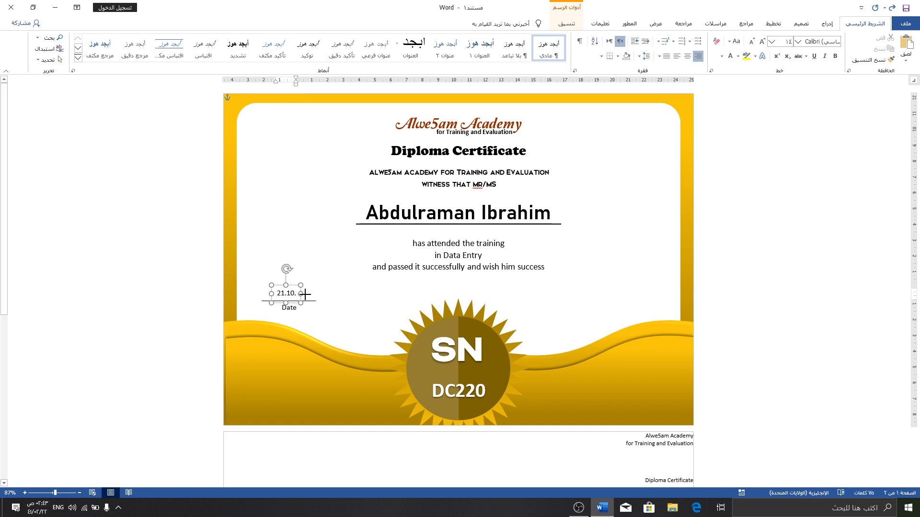
pyautogui.write('2019')
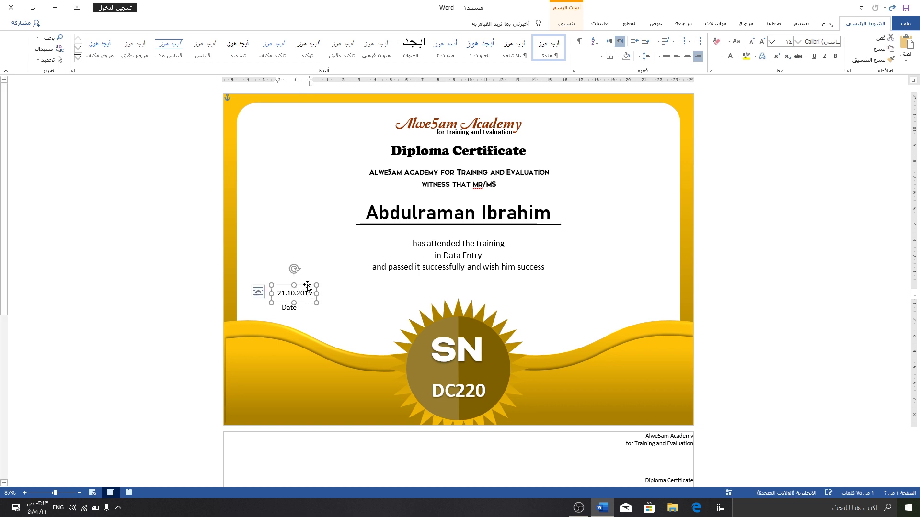
pyautogui.scroll(3, 231, 372)
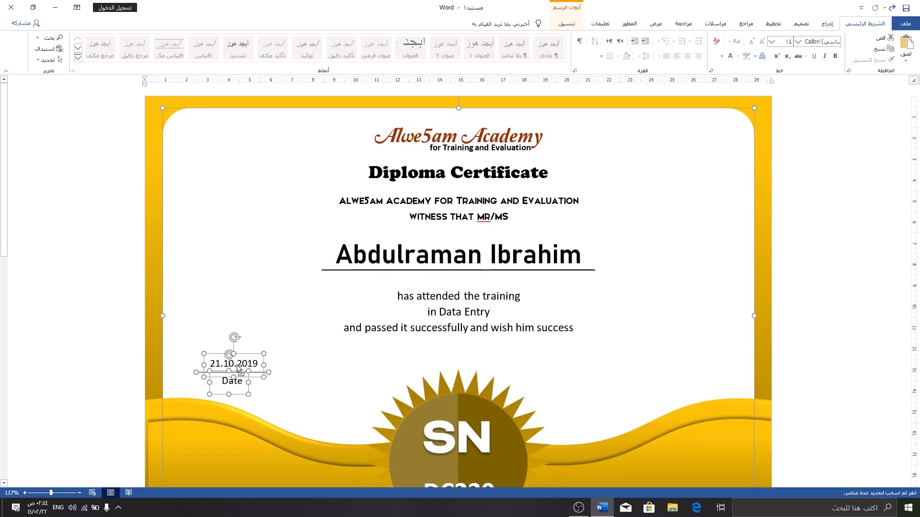
# Duplicate the date, line and label group and move the copy to the lower right.
pyautogui.moveTo(251, 353)
pyautogui.mouseDown()
pyautogui.moveTo(415, 352)
pyautogui.moveTo(258, 338)
pyautogui.mouseUp()
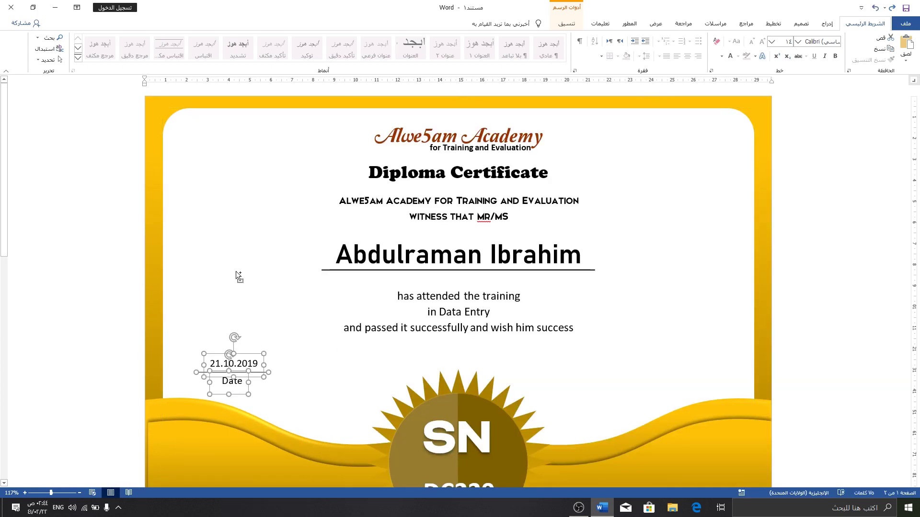
pyautogui.moveTo(235, 270)
pyautogui.mouseDown()
pyautogui.moveTo(300, 351)
pyautogui.moveTo(691, 357)
pyautogui.mouseUp()
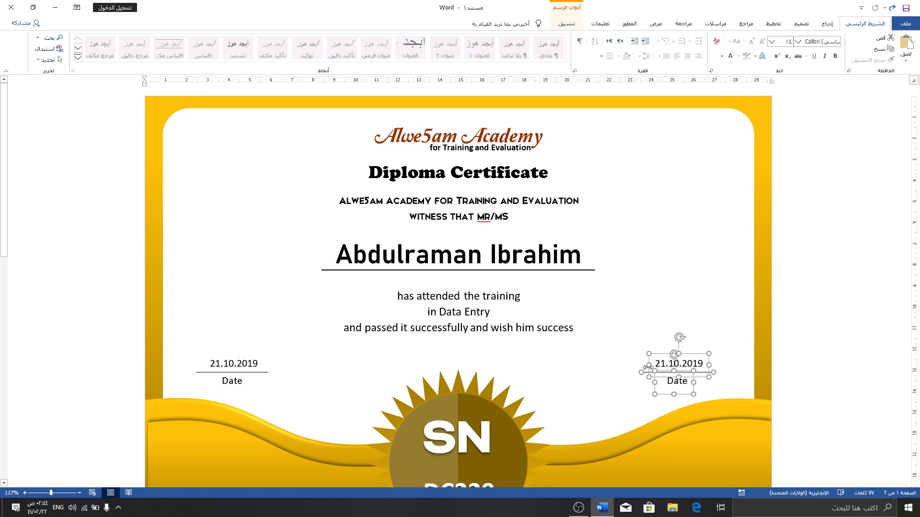
pyautogui.rightClick(673, 365)
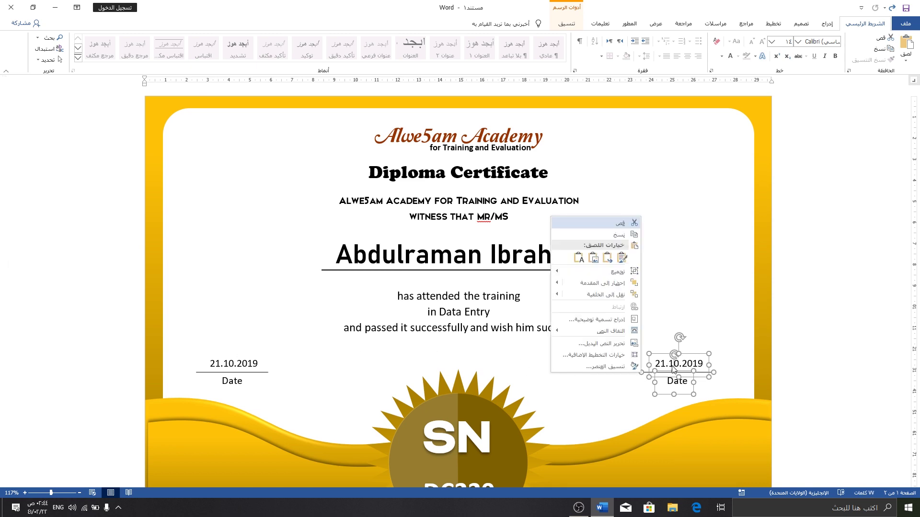
pyautogui.hotkey('alt', 'shift')
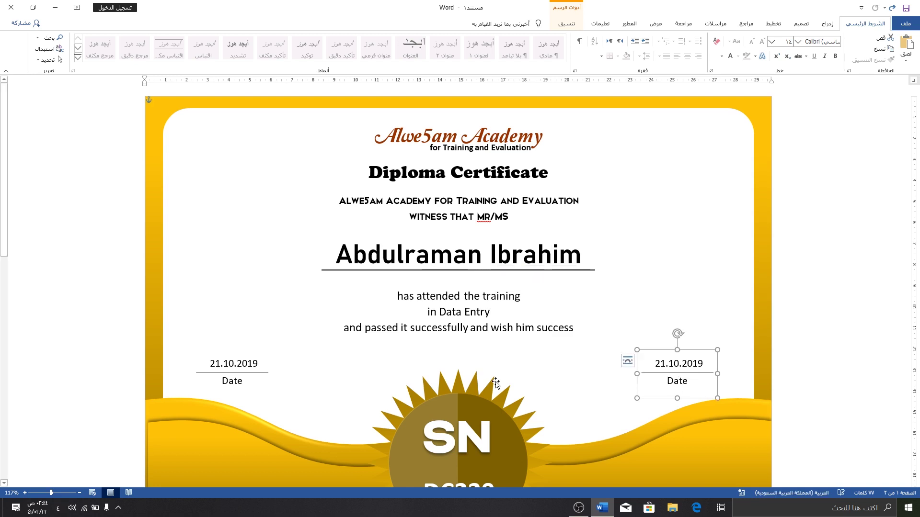
# Group the left 21.10.2019 box, its underline and the Date label into one object.
pyautogui.click(226, 366)
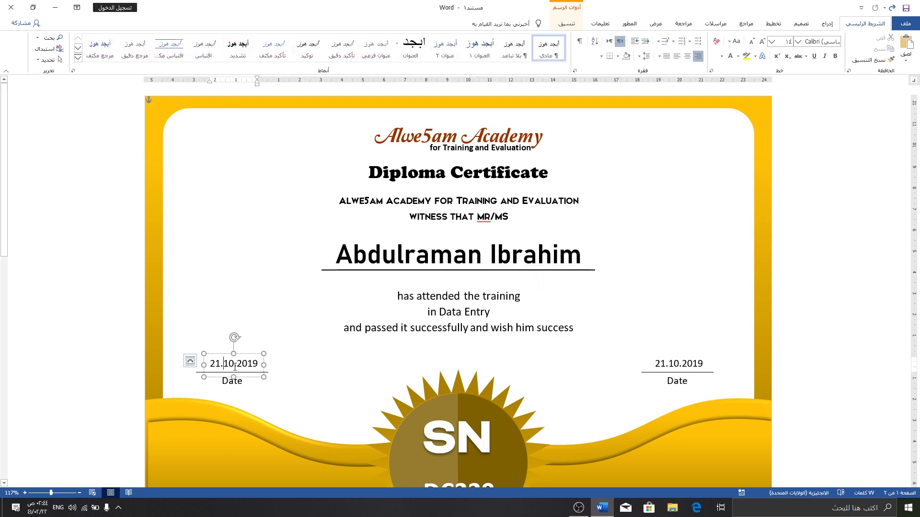
pyautogui.scroll(4, 228, 369)
pyautogui.scroll(6, 229, 376)
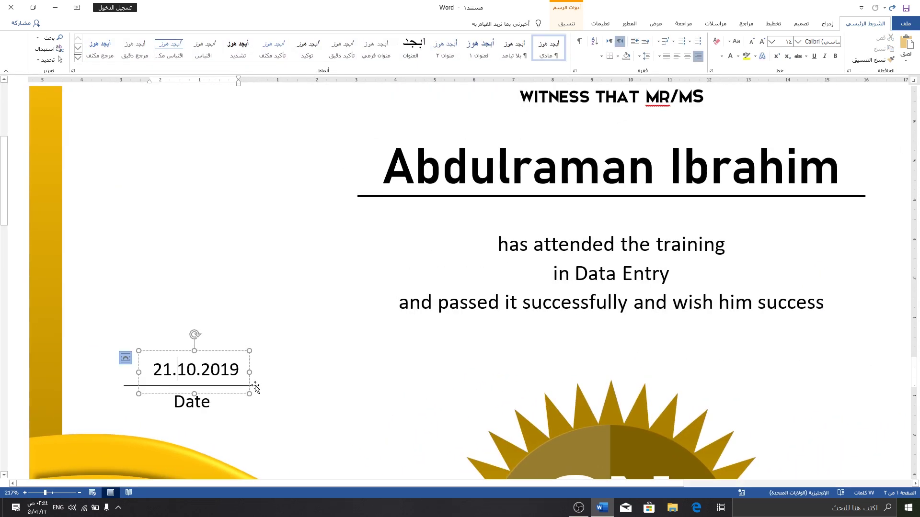
pyautogui.press('Escape')
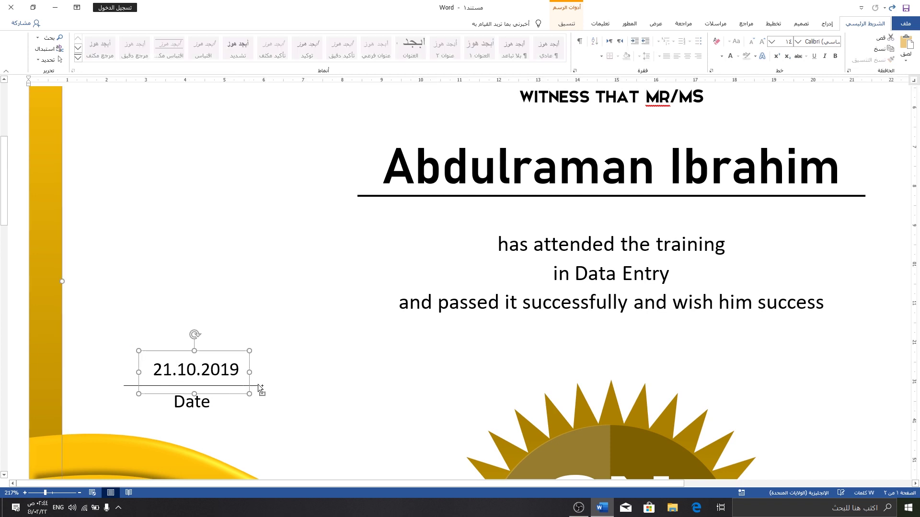
pyautogui.click(258, 382)
pyautogui.keyDown('shift'); pyautogui.click(258, 386); pyautogui.keyUp('shift')
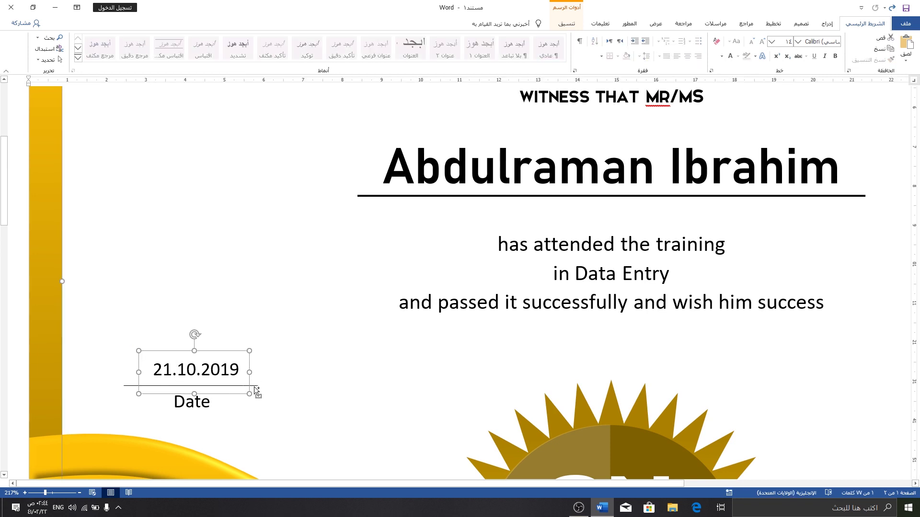
pyautogui.keyDown('shift'); pyautogui.click(210, 397); pyautogui.keyUp('shift')
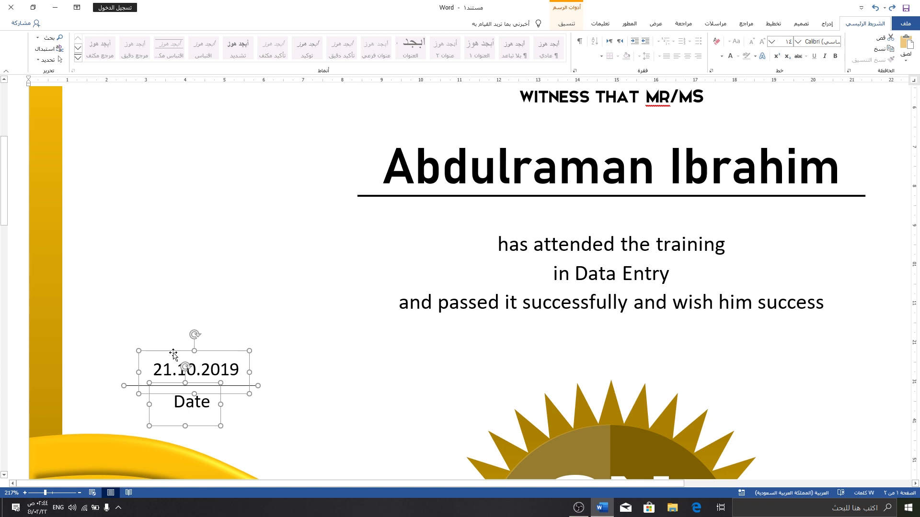
pyautogui.rightClick(174, 354)
pyautogui.moveTo(79, 284)
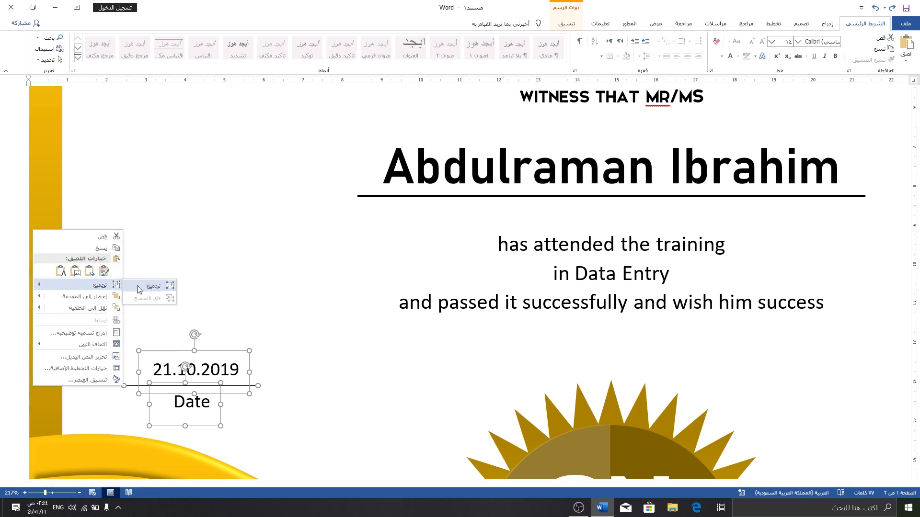
pyautogui.click(145, 287)
pyautogui.click(238, 374)
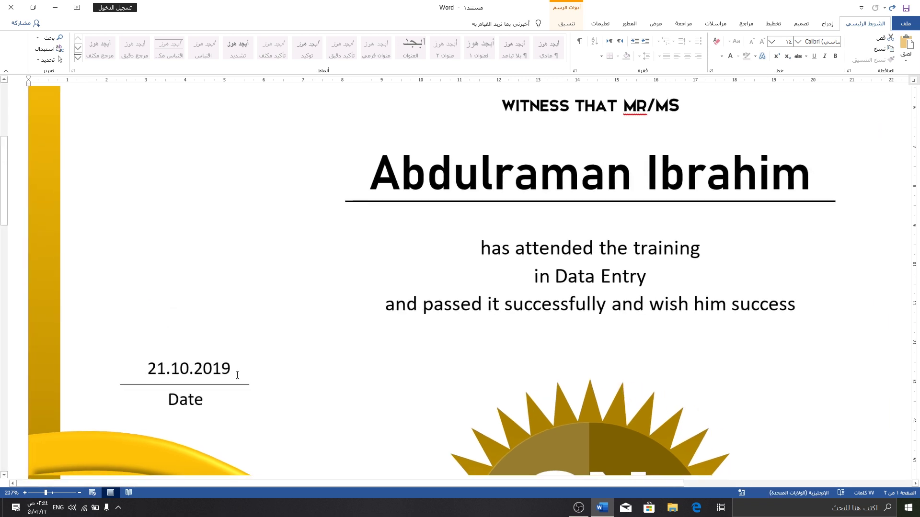
# Select both date groups and align them level at the certificate's lower corners.
pyautogui.keyDown('ctrl'); pyautogui.scroll(-5, 273, 374); pyautogui.keyUp('ctrl')
pyautogui.keyDown('ctrl'); pyautogui.scroll(-5, 273, 374); pyautogui.keyUp('ctrl')
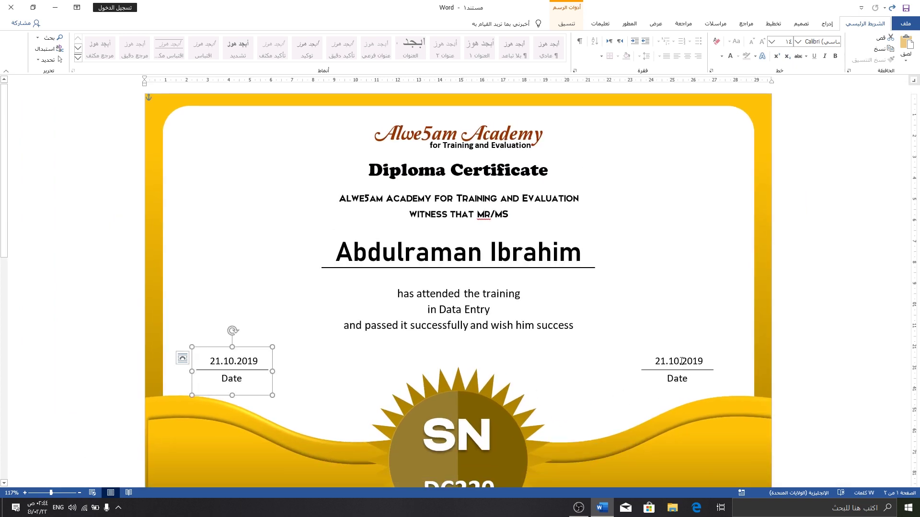
pyautogui.keyDown('shift'); pyautogui.click(681, 397); pyautogui.keyUp('shift')
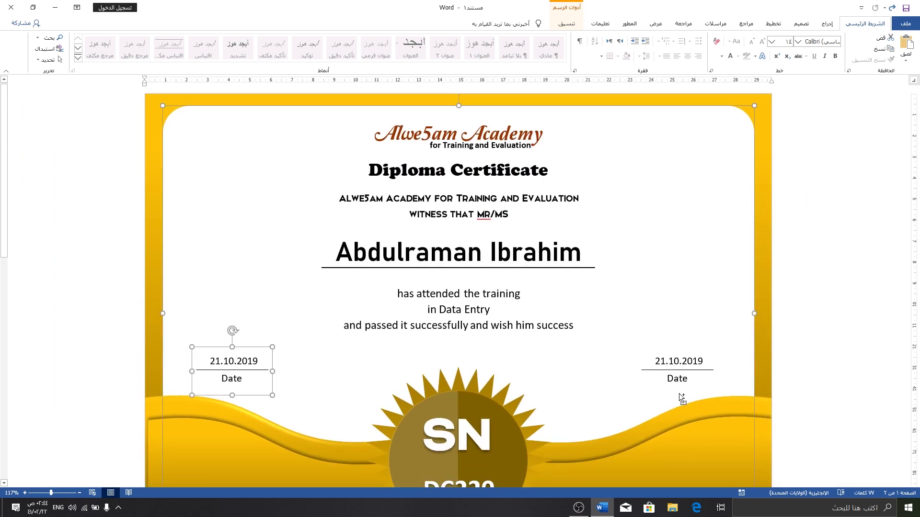
pyautogui.keyDown('shift'); pyautogui.click(639, 408); pyautogui.keyUp('shift')
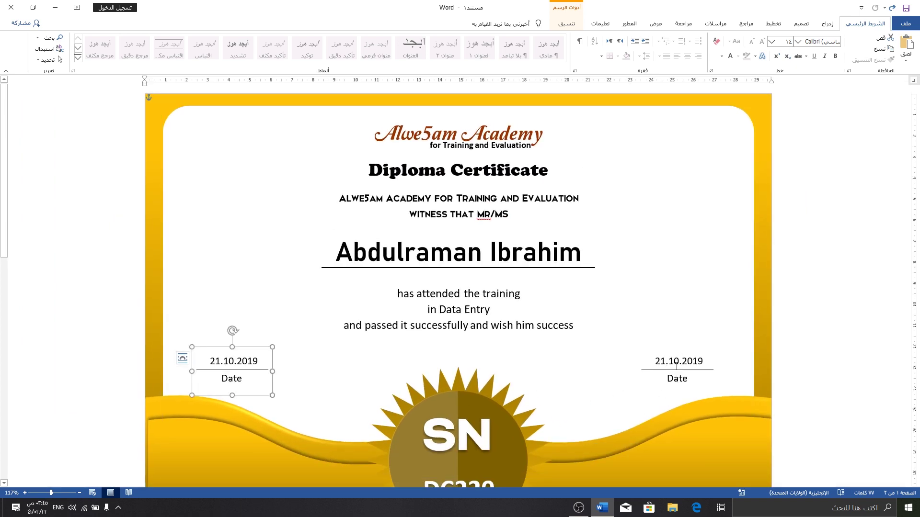
pyautogui.keyDown('shift'); pyautogui.click(679, 357); pyautogui.keyUp('shift')
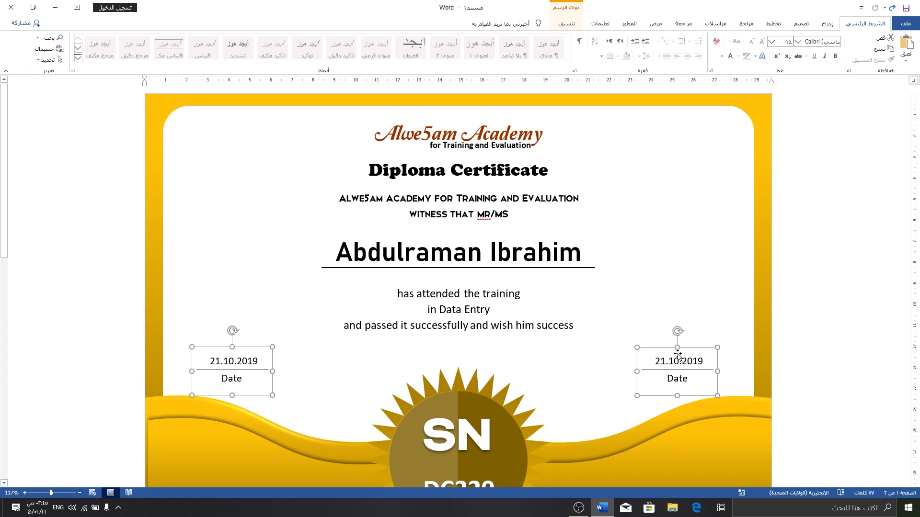
pyautogui.click(565, 23)
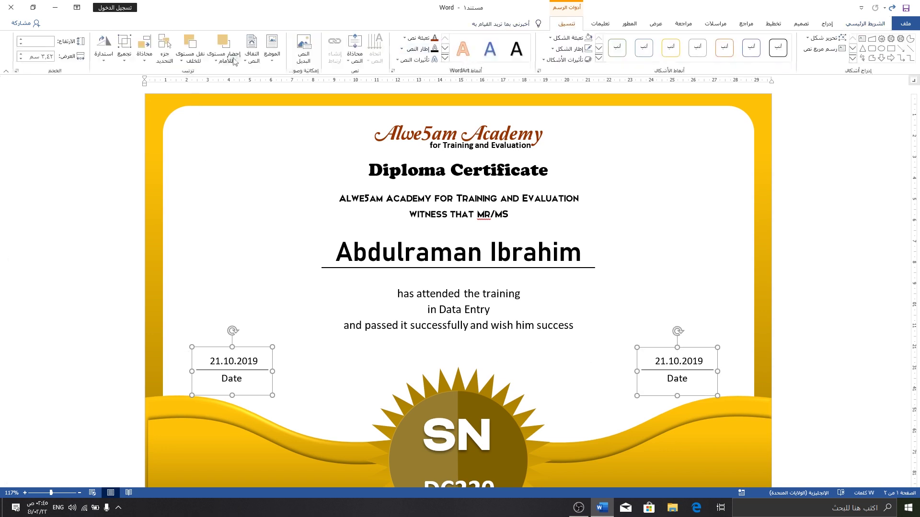
pyautogui.click(124, 61)
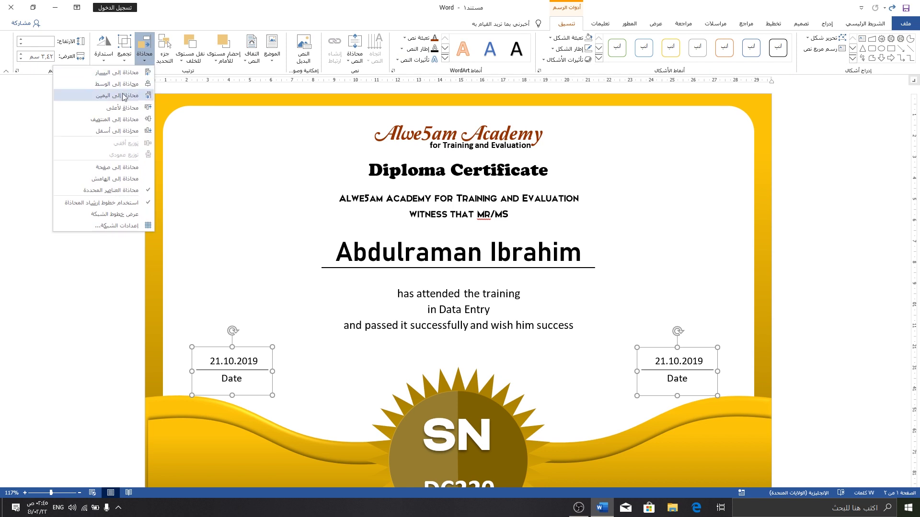
pyautogui.click(117, 111)
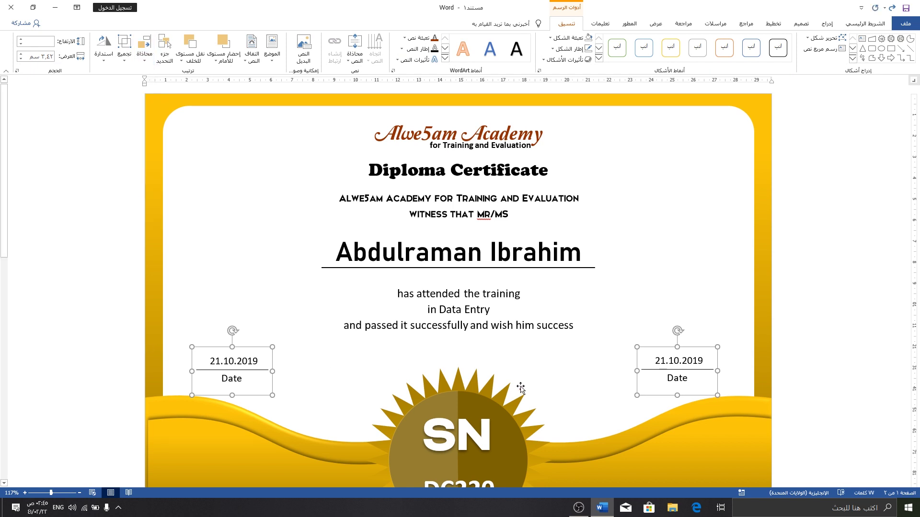
pyautogui.click(597, 371)
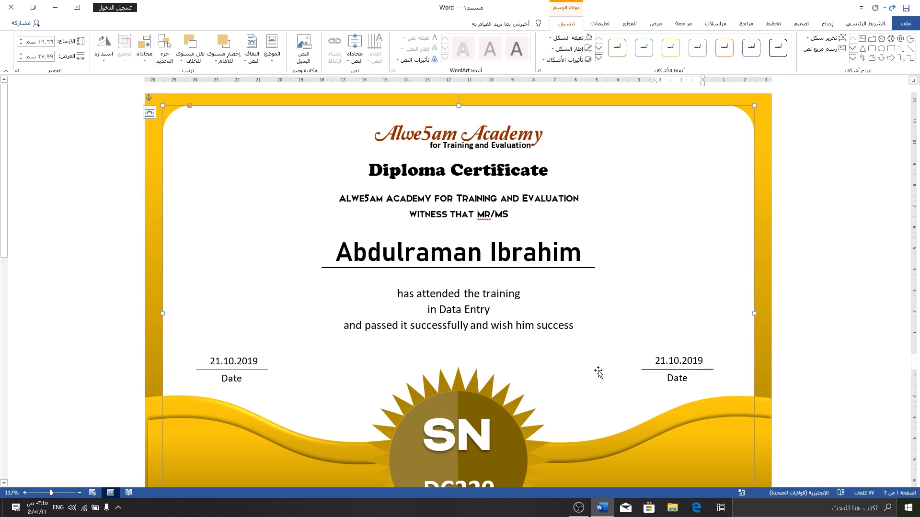
pyautogui.scroll(-4, 599, 370)
pyautogui.scroll(-1, 602, 369)
pyautogui.scroll(-2, 704, 425)
pyautogui.scroll(1, 701, 427)
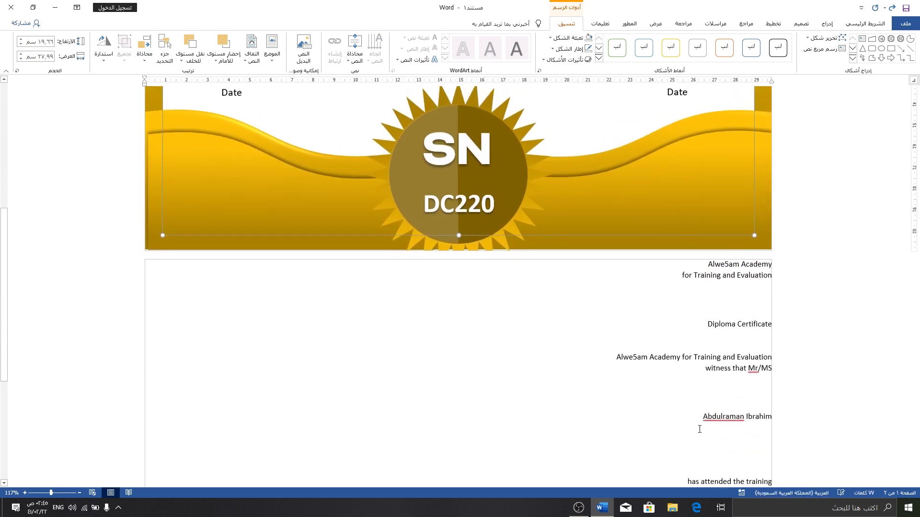
pyautogui.scroll(-2, 701, 427)
# Select the whole 'Trainer:' line on page two for copying.
pyautogui.click(725, 452)
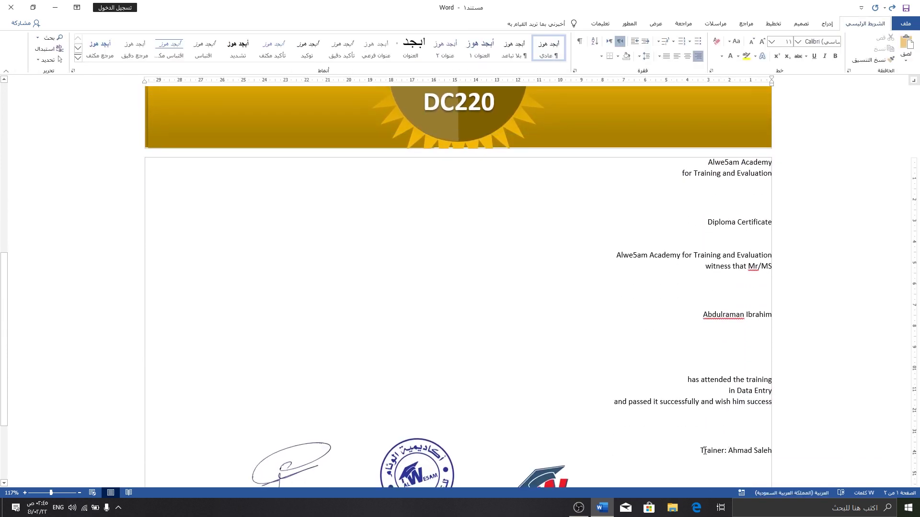
pyautogui.moveTo(770, 458)
pyautogui.mouseDown()
pyautogui.moveTo(764, 448)
pyautogui.moveTo(697, 448)
pyautogui.moveTo(767, 449)
pyautogui.mouseUp()
pyautogui.moveTo(784, 449); pyautogui.dragTo(704, 450)
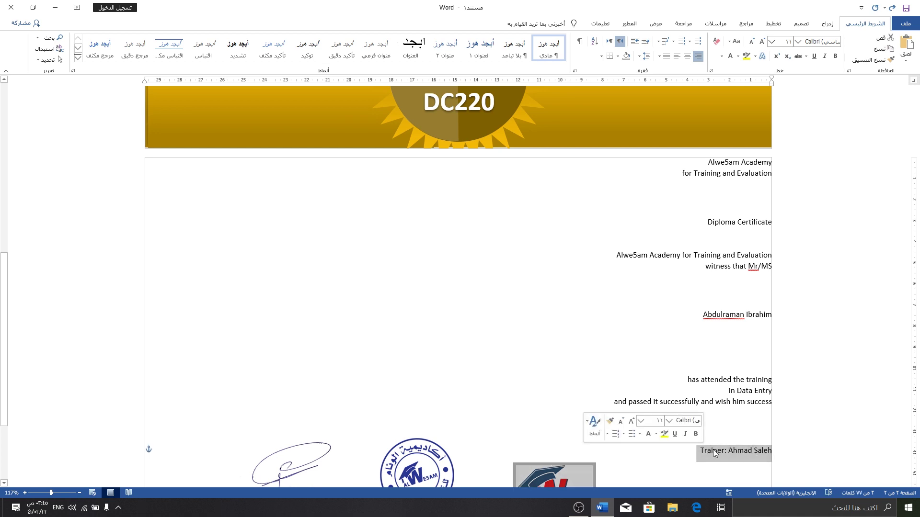
pyautogui.click(714, 452)
pyautogui.tripleClick(714, 452)
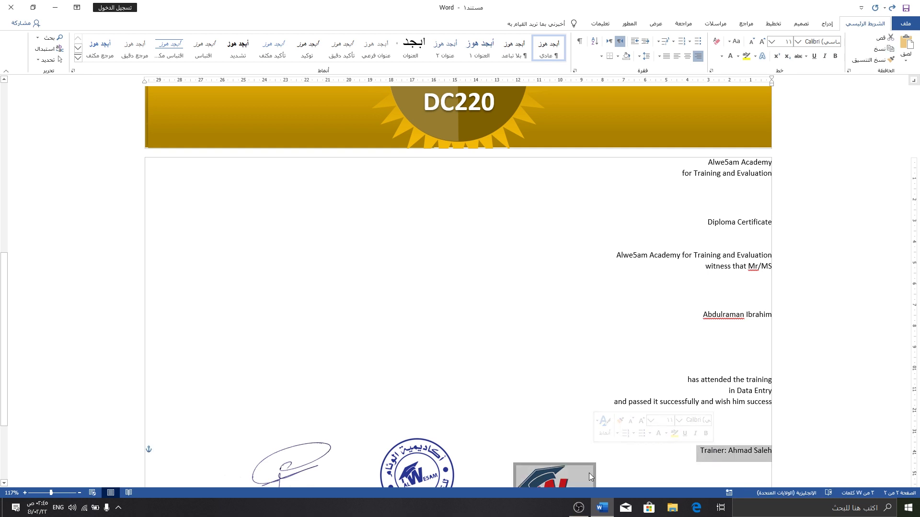
pyautogui.click(559, 474)
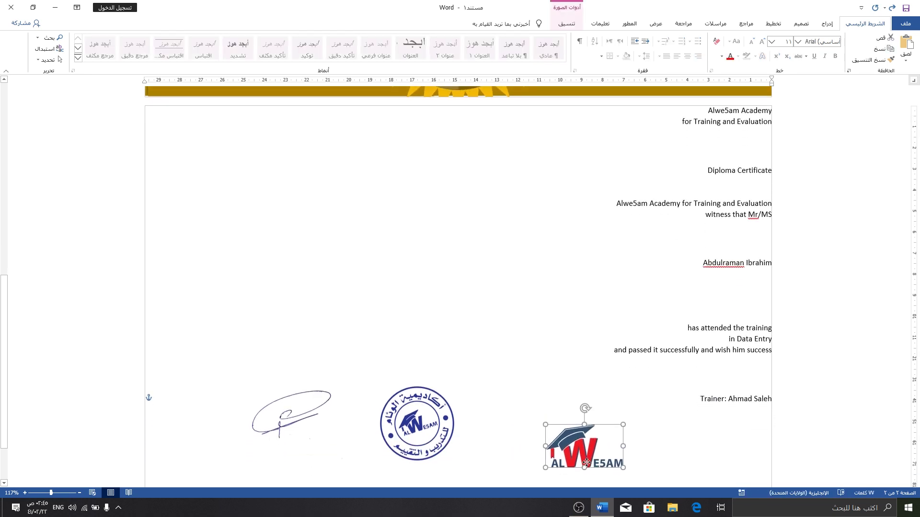
pyautogui.moveTo(560, 468); pyautogui.dragTo(591, 446)
pyautogui.click(721, 398)
pyautogui.tripleClick(720, 399)
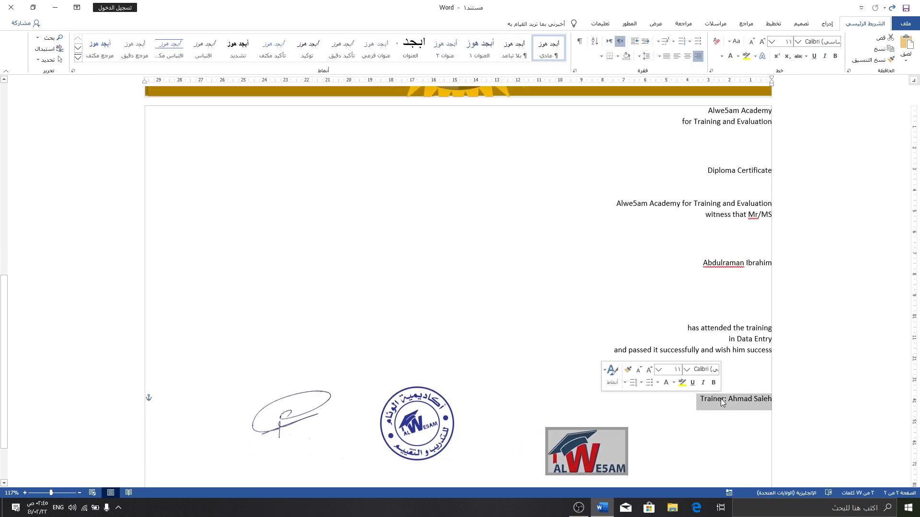
pyautogui.scroll(6, 550, 335)
pyautogui.scroll(4, 558, 329)
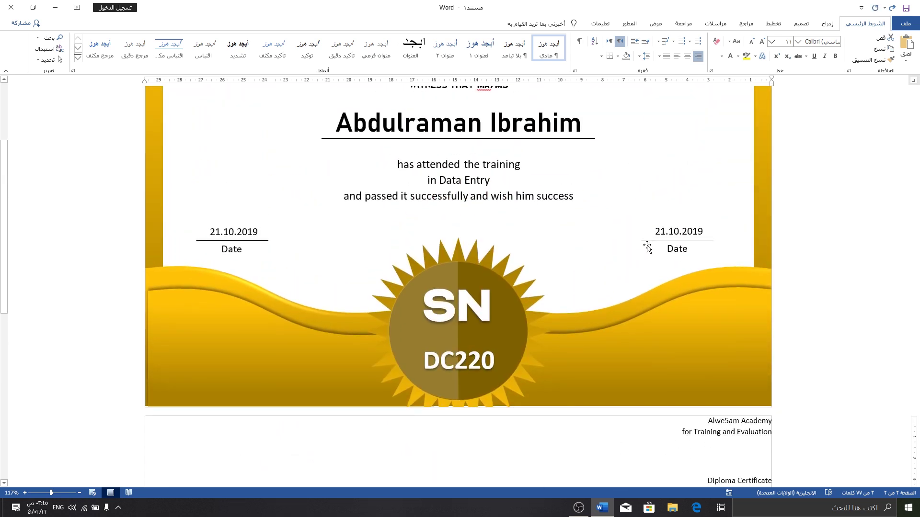
# Paste the trainer line over the right-hand date, delete its Date label and widen the box.
pyautogui.click(681, 230)
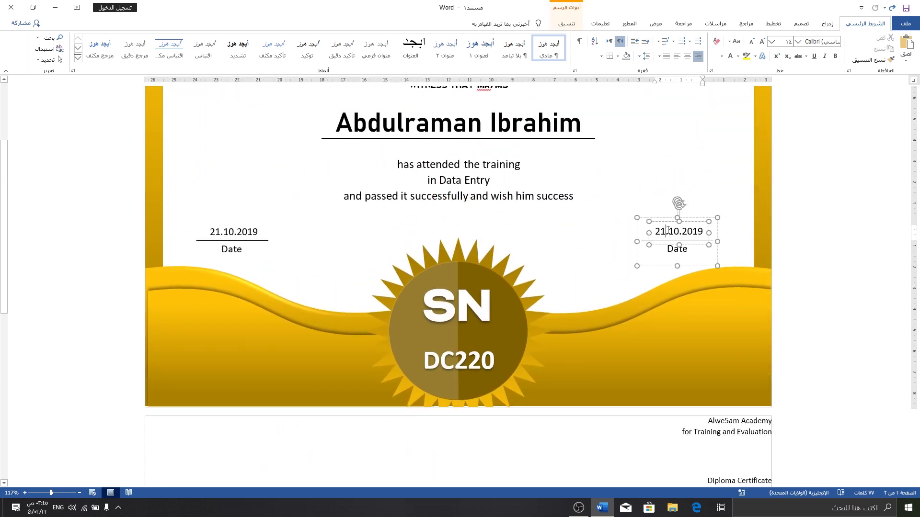
pyautogui.tripleClick(668, 230)
pyautogui.hotkey('ctrl', 'v')
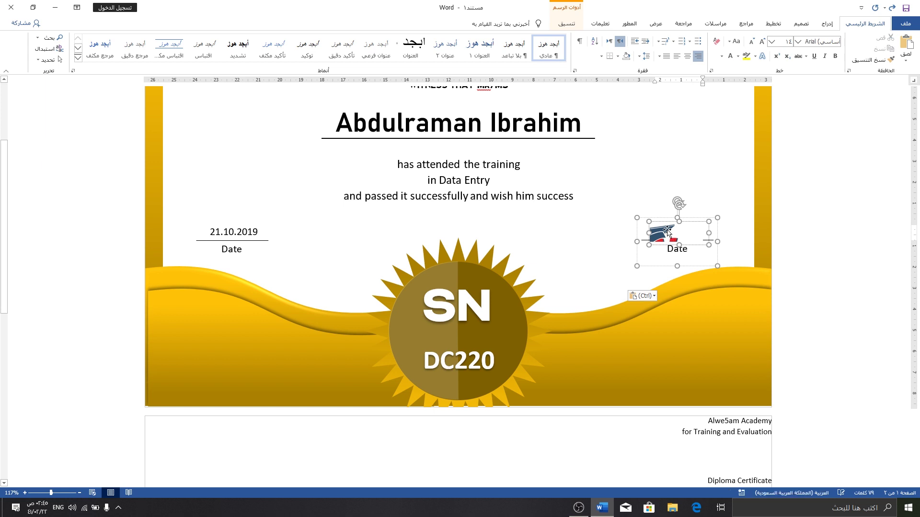
pyautogui.click(668, 230)
pyautogui.hotkey('ctrl', 'z')
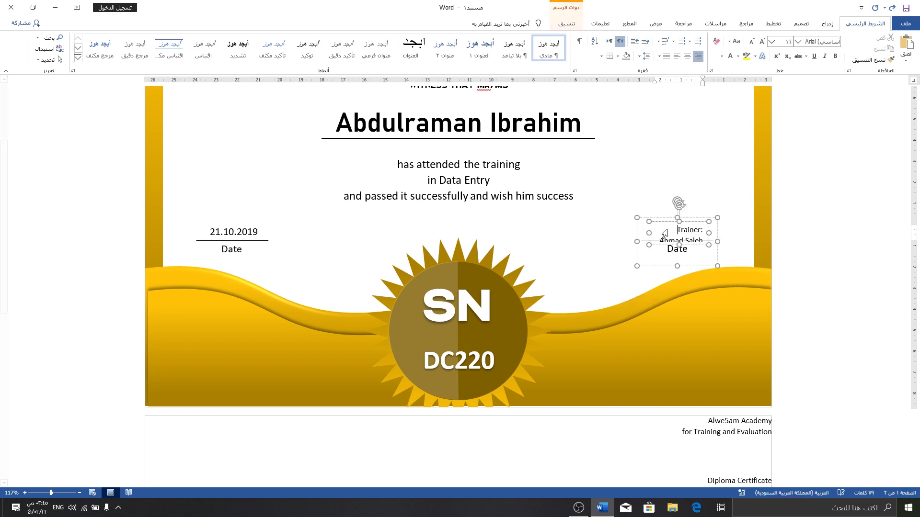
pyautogui.click(671, 251)
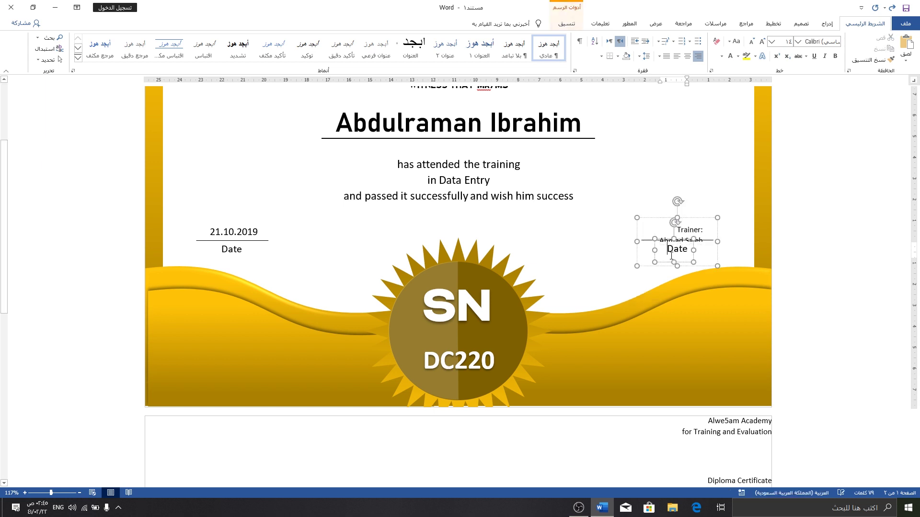
pyautogui.press('Delete')
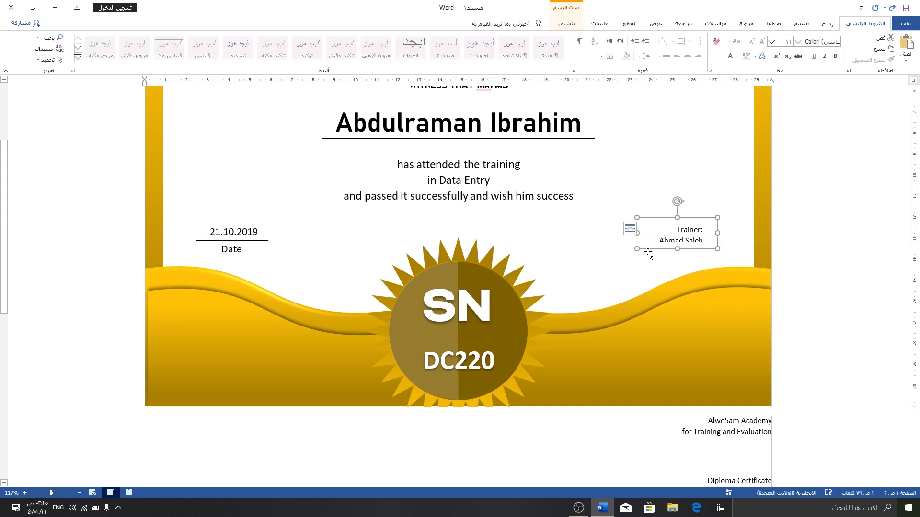
pyautogui.moveTo(647, 233); pyautogui.dragTo(623, 233)
pyautogui.moveTo(709, 233)
pyautogui.mouseDown()
pyautogui.moveTo(724, 234)
pyautogui.moveTo(682, 249)
pyautogui.mouseUp()
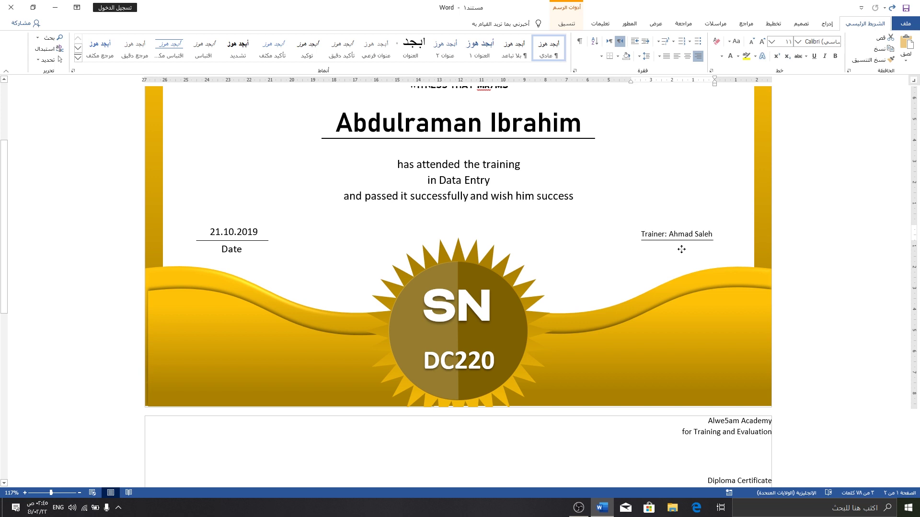
# Move the signature image from page two up beside the trainer line.
pyautogui.click(629, 272)
pyautogui.scroll(-3, 569, 294)
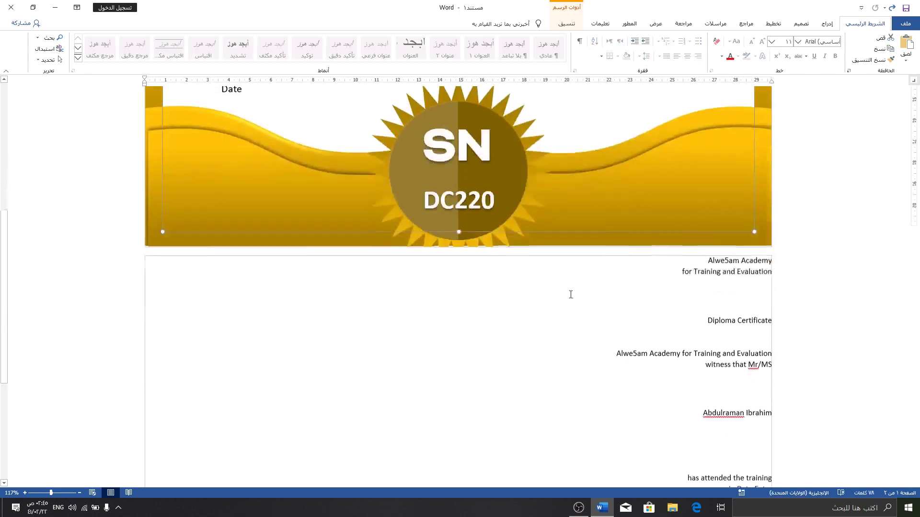
pyautogui.scroll(-4, 569, 323)
pyautogui.scroll(-1, 302, 338)
pyautogui.click(302, 337)
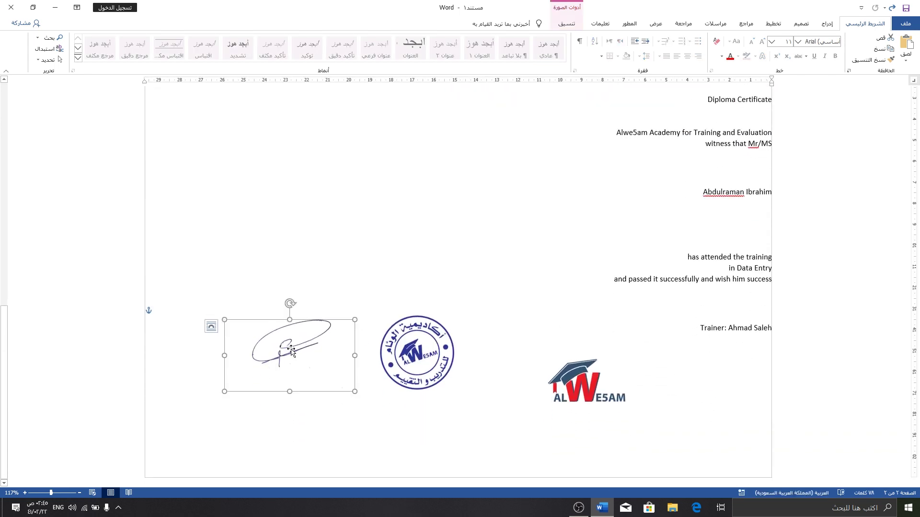
pyautogui.moveTo(291, 349)
pyautogui.mouseDown()
pyautogui.moveTo(554, 72)
pyautogui.moveTo(575, 123)
pyautogui.mouseUp()
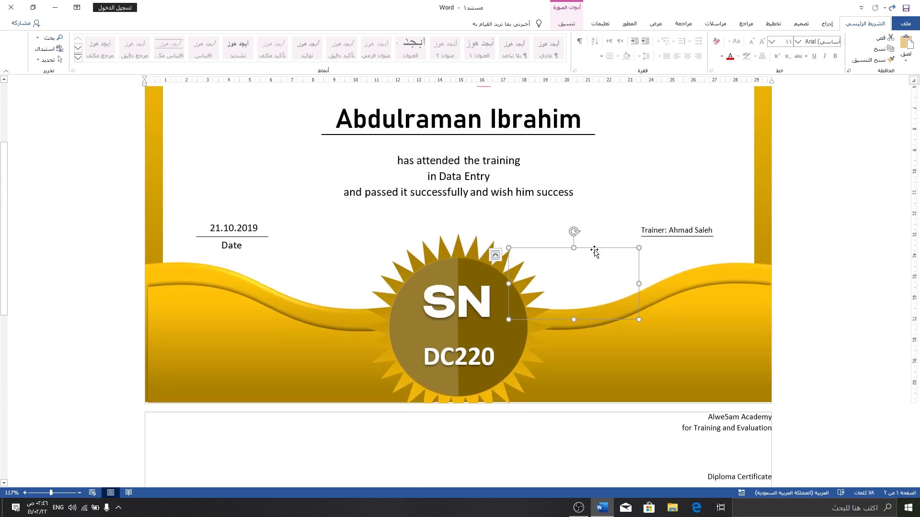
pyautogui.moveTo(594, 252); pyautogui.dragTo(596, 225)
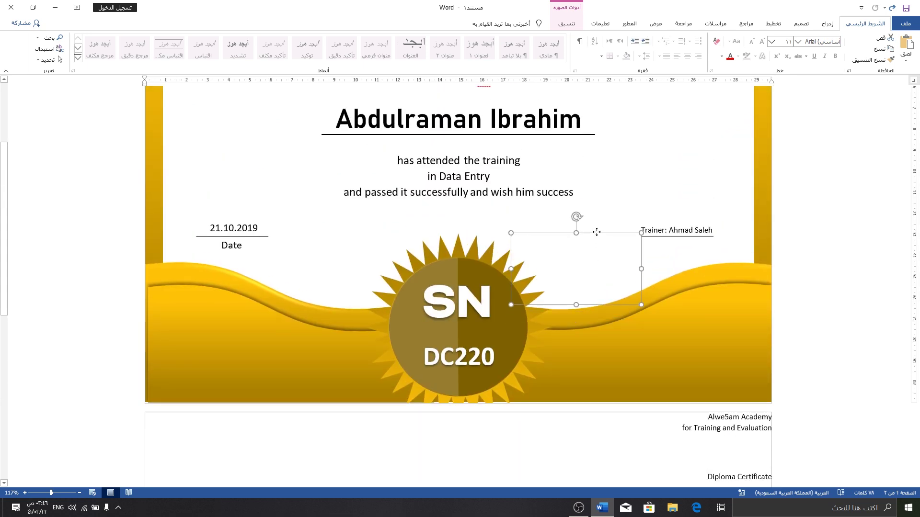
# Bring the signature in front of the background and make its white background transparent.
pyautogui.click(567, 23)
pyautogui.click(244, 55)
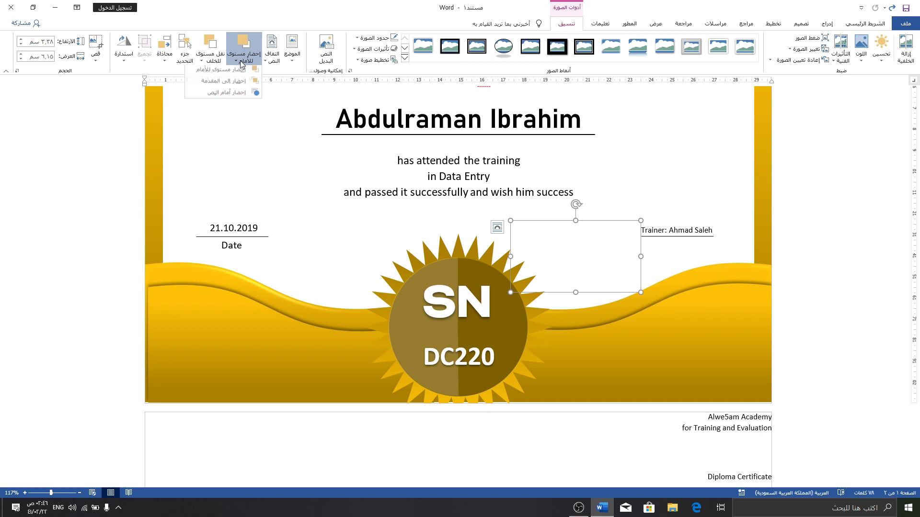
pyautogui.click(244, 91)
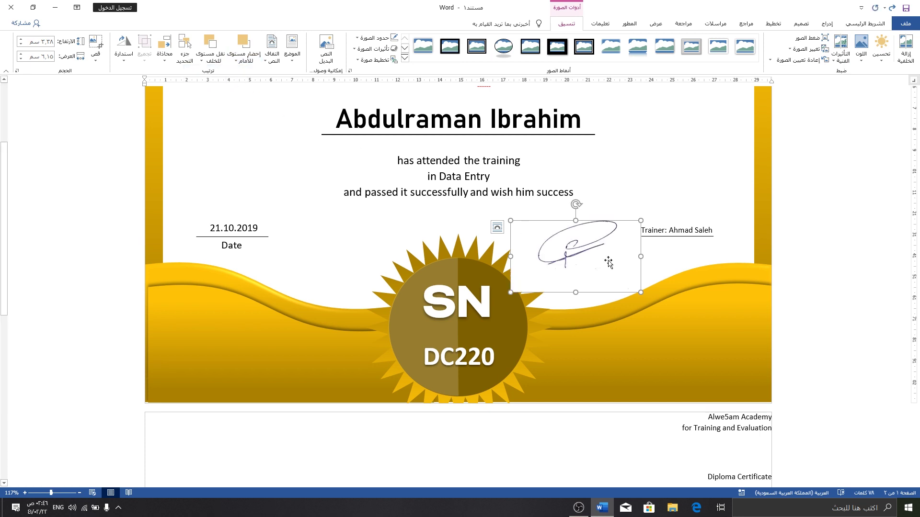
pyautogui.click(861, 48)
pyautogui.click(816, 215)
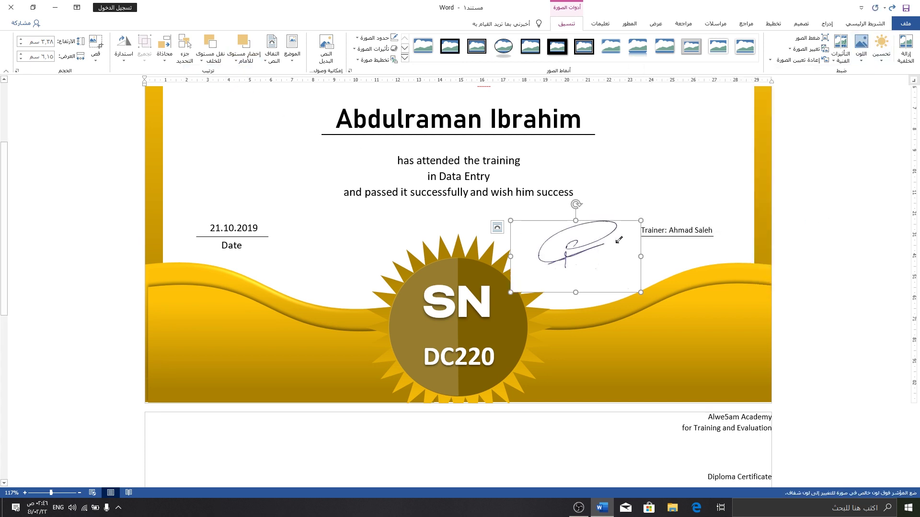
pyautogui.click(610, 259)
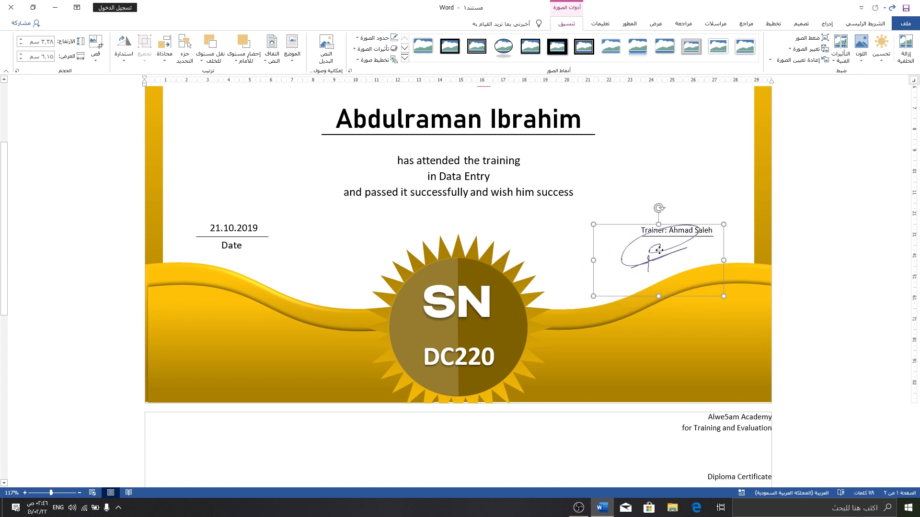
# Shrink the signature and tuck it under the trainer's name line.
pyautogui.moveTo(573, 250); pyautogui.dragTo(665, 257)
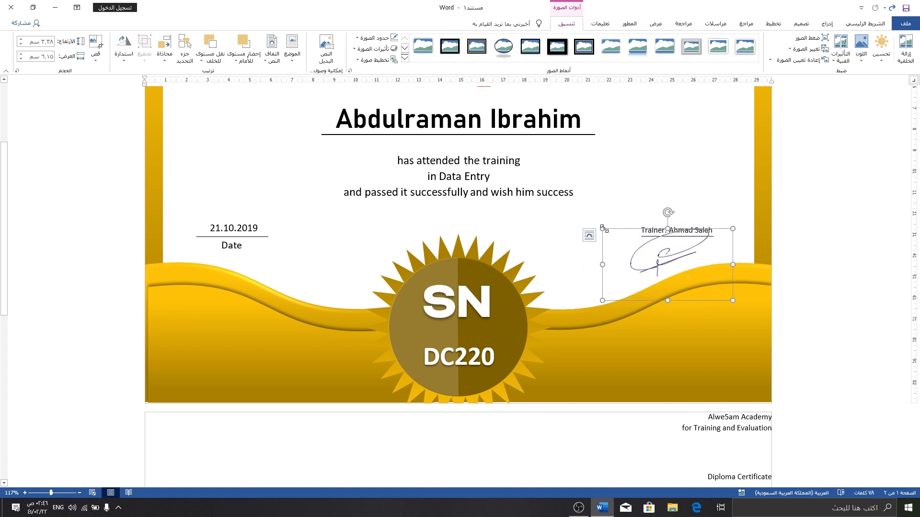
pyautogui.moveTo(602, 229); pyautogui.dragTo(634, 247)
pyautogui.moveTo(684, 266); pyautogui.dragTo(671, 253)
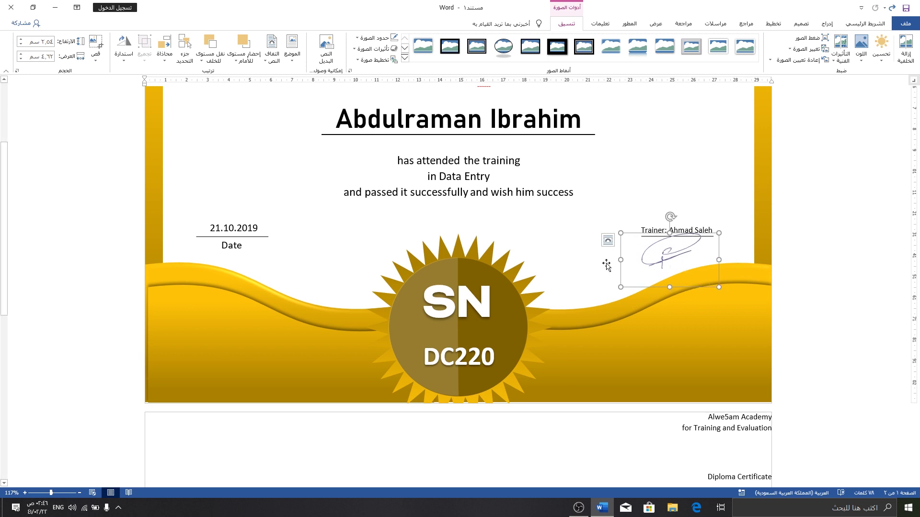
# Move the round academy stamp up beside the date and bring it in front of the banner.
pyautogui.scroll(-5, 556, 278)
pyautogui.scroll(-5, 513, 323)
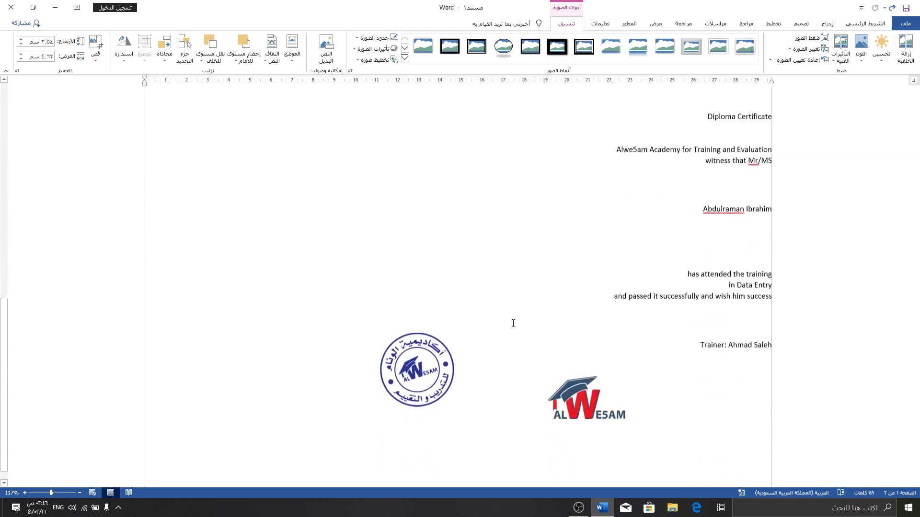
pyautogui.click(415, 333)
pyautogui.moveTo(415, 333)
pyautogui.mouseDown()
pyautogui.moveTo(435, 186)
pyautogui.moveTo(429, 173)
pyautogui.mouseUp()
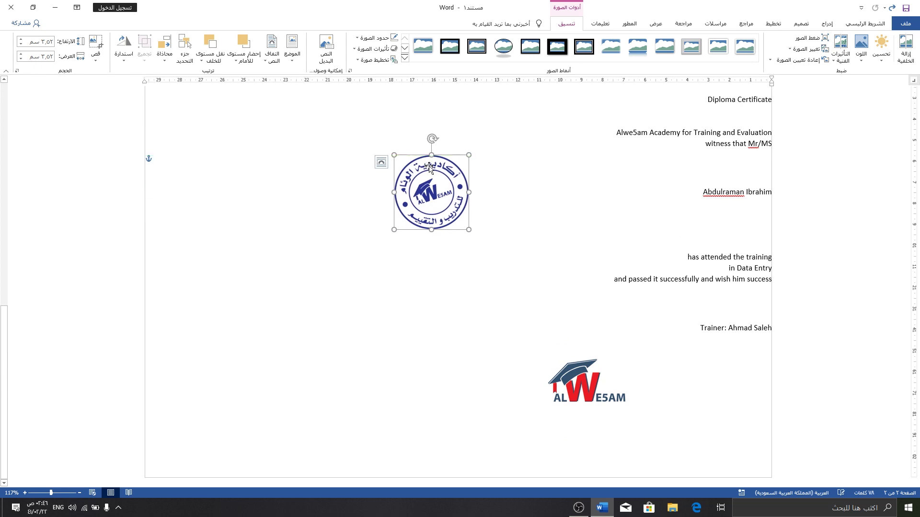
pyautogui.scroll(3, 431, 204)
pyautogui.moveTo(432, 331); pyautogui.dragTo(341, 103)
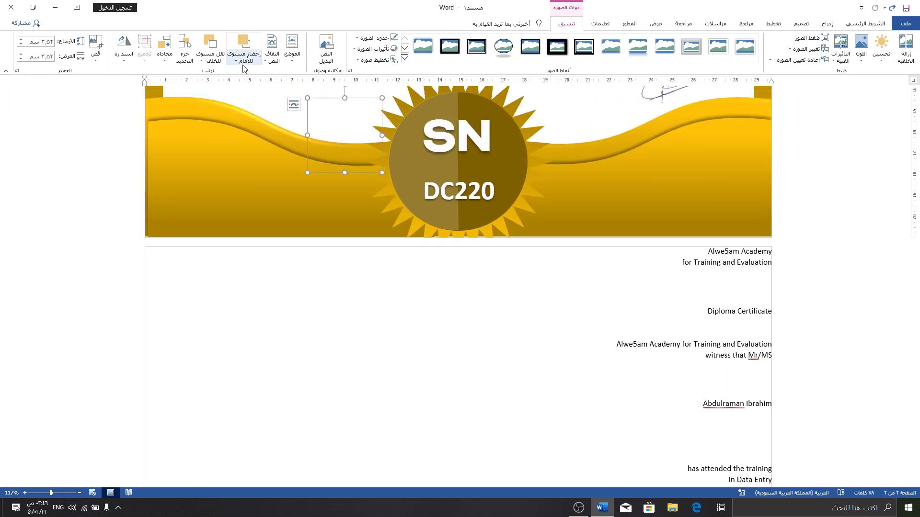
pyautogui.scroll(3, 340, 193)
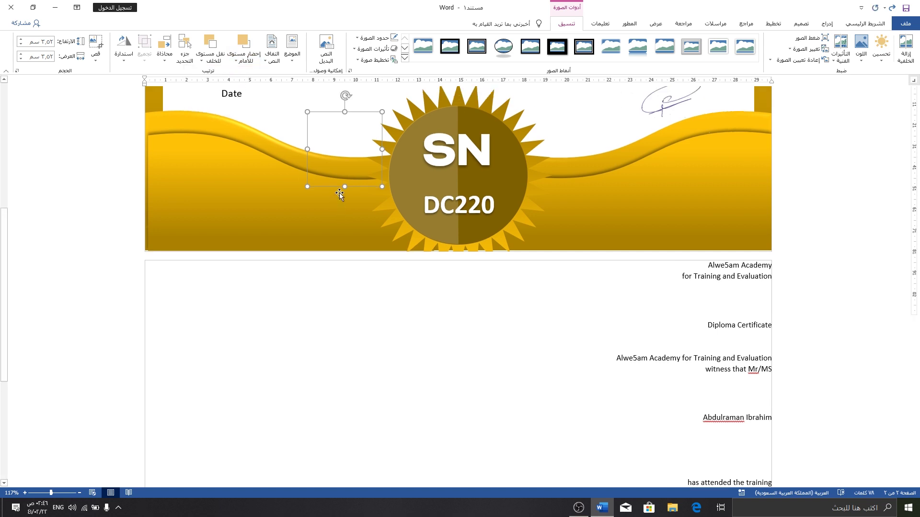
pyautogui.click(241, 56)
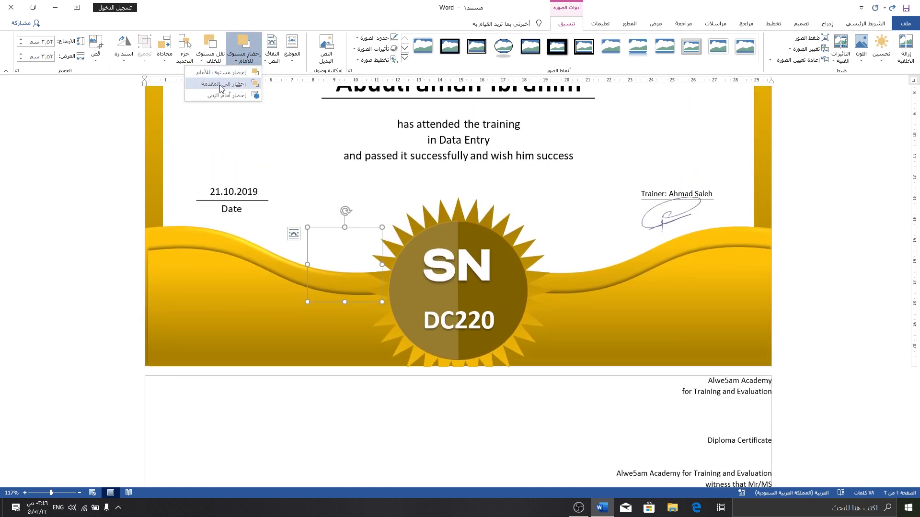
pyautogui.click(220, 85)
pyautogui.moveTo(345, 265); pyautogui.dragTo(315, 194)
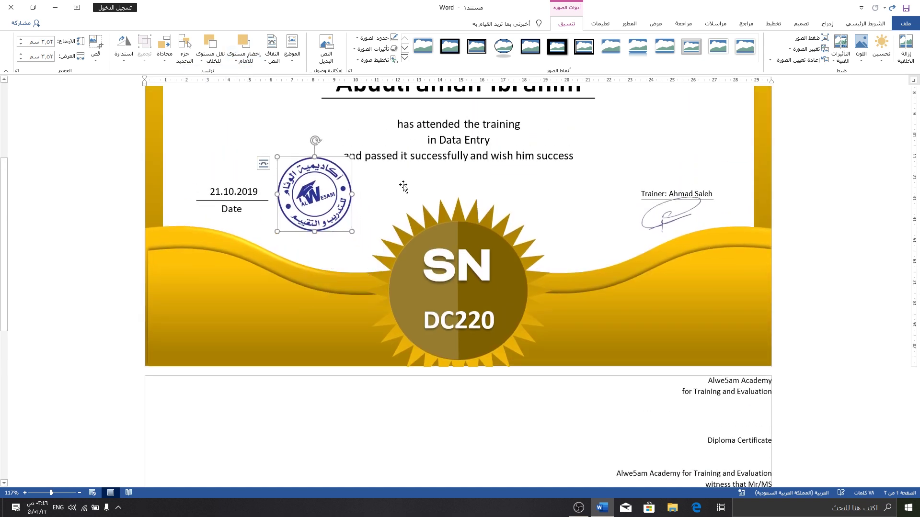
# Make the stamp's background colour transparent and enlarge it slightly beside the date.
pyautogui.click(861, 53)
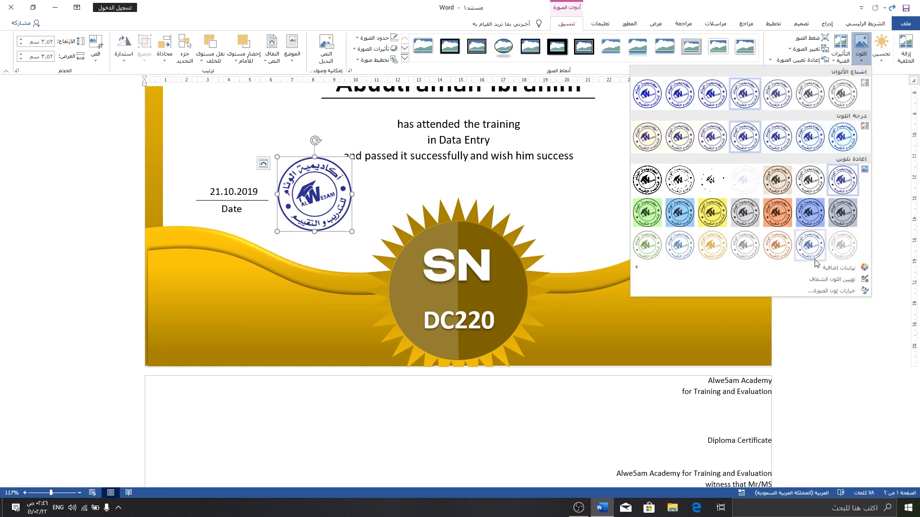
pyautogui.click(826, 280)
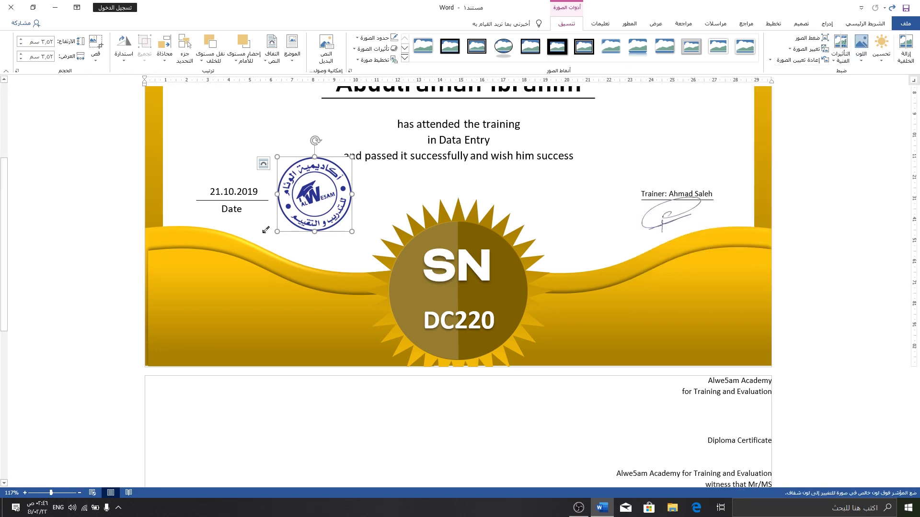
pyautogui.click(290, 222)
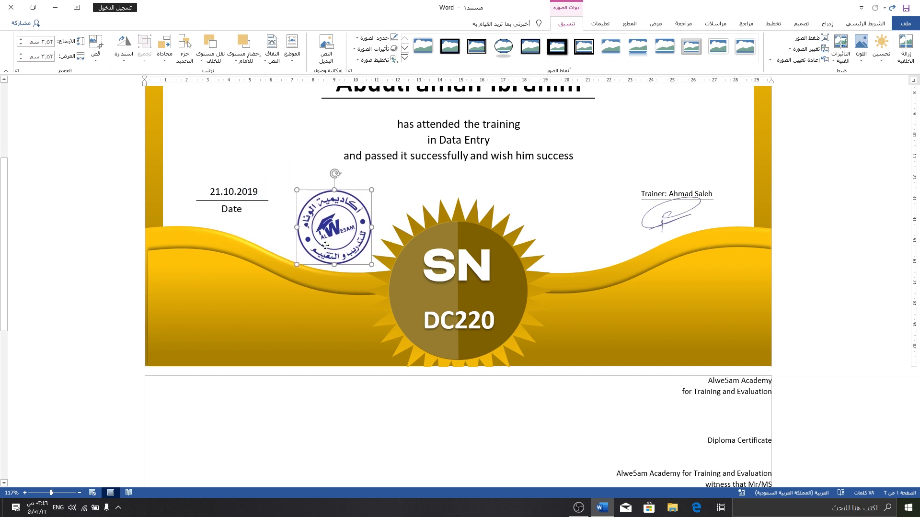
pyautogui.moveTo(303, 213); pyautogui.dragTo(319, 243)
pyautogui.scroll(3, 312, 196)
pyautogui.moveTo(335, 343)
pyautogui.mouseDown()
pyautogui.moveTo(310, 317)
pyautogui.moveTo(338, 341)
pyautogui.mouseUp()
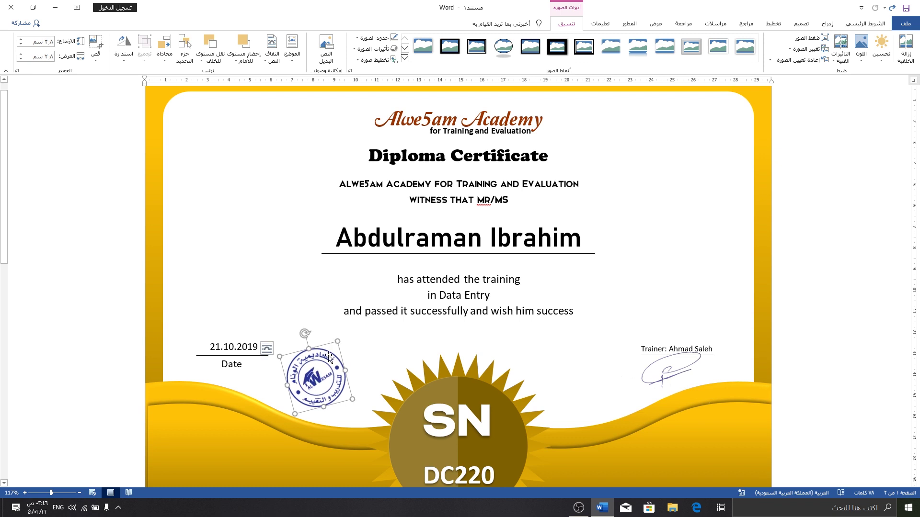
pyautogui.moveTo(337, 343); pyautogui.dragTo(344, 337)
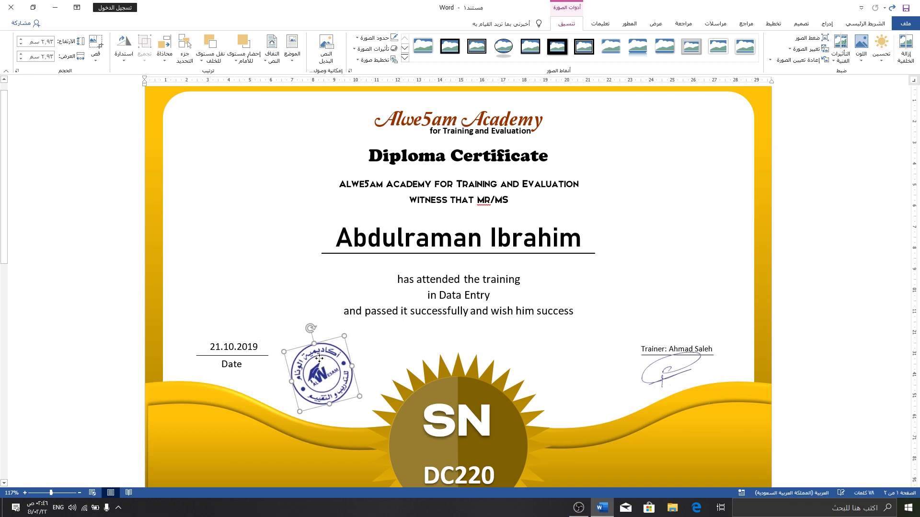
pyautogui.scroll(-5, 561, 380)
# Drag the AL WESAM logo onto the certificate and bring it to the front.
pyautogui.scroll(-3, 560, 383)
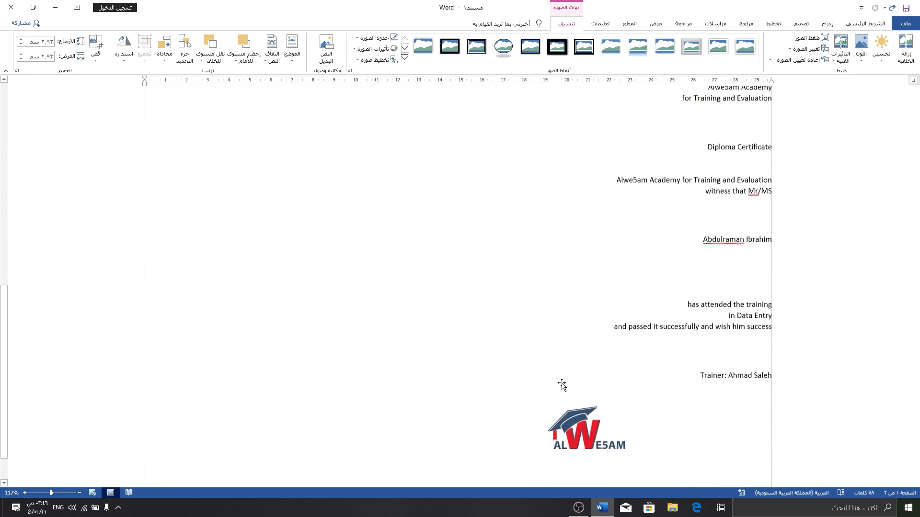
pyautogui.scroll(-2, 579, 382)
pyautogui.moveTo(579, 382); pyautogui.dragTo(368, 287)
pyautogui.scroll(4, 368, 286)
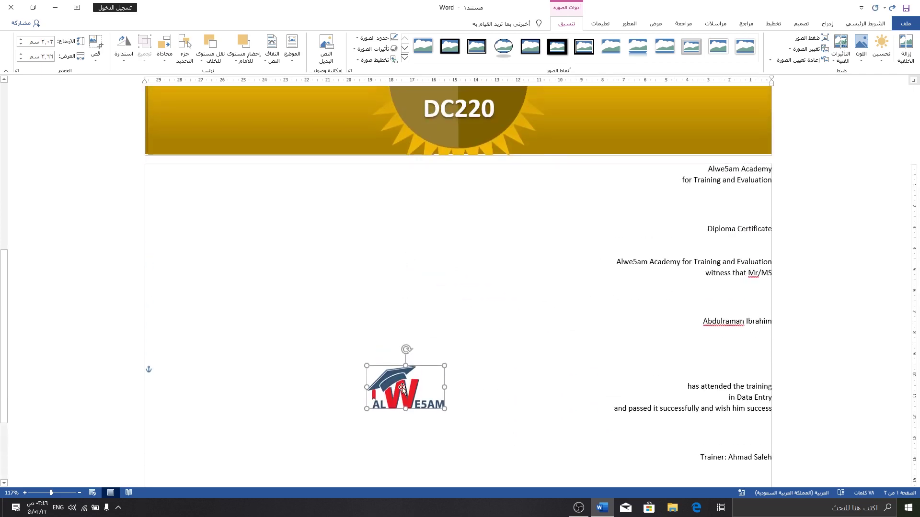
pyautogui.click(318, 272)
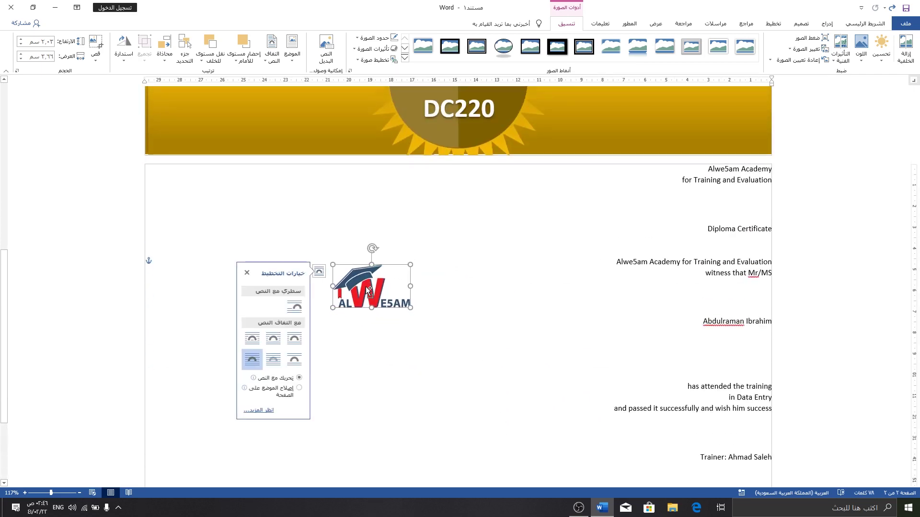
pyautogui.moveTo(370, 287); pyautogui.dragTo(373, 202)
pyautogui.scroll(1, 398, 297)
pyautogui.scroll(3, 398, 297)
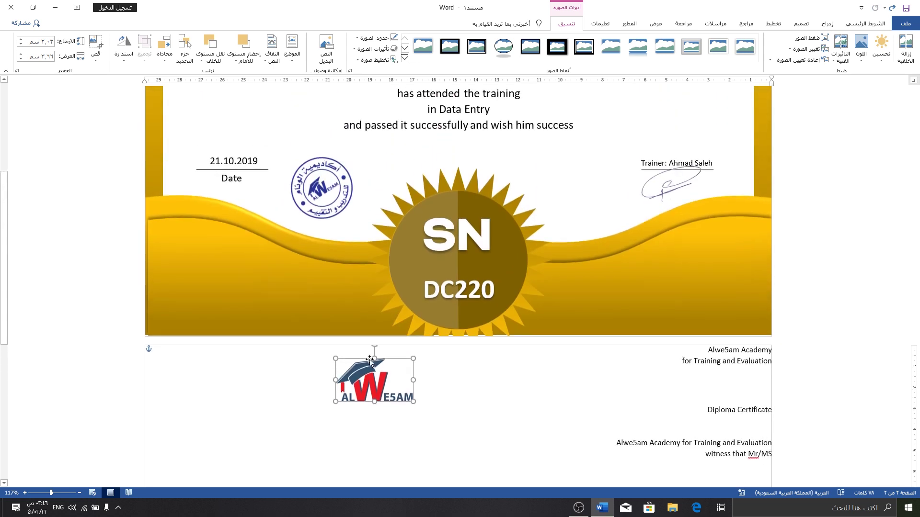
pyautogui.moveTo(373, 378); pyautogui.dragTo(265, 91)
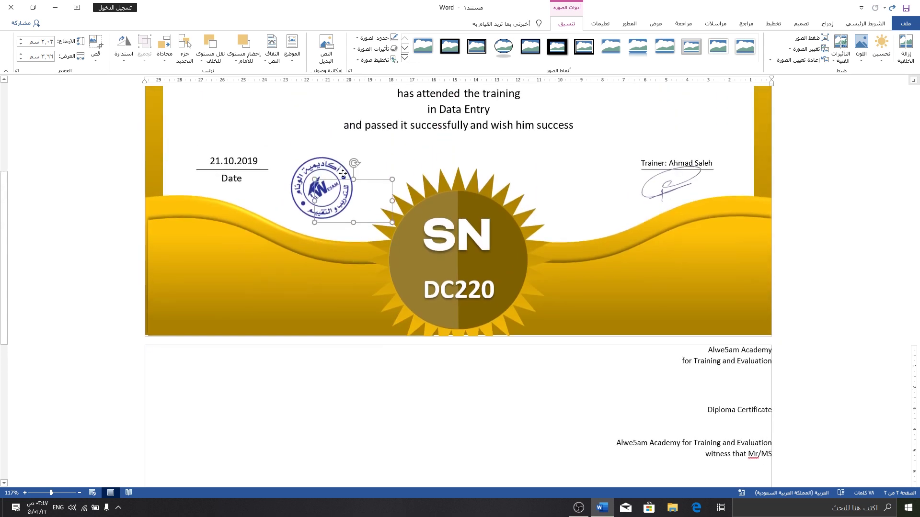
pyautogui.click(242, 59)
pyautogui.click(223, 87)
# Move the logo into the certificate's top-left corner and fine-tune its position.
pyautogui.scroll(5, 303, 171)
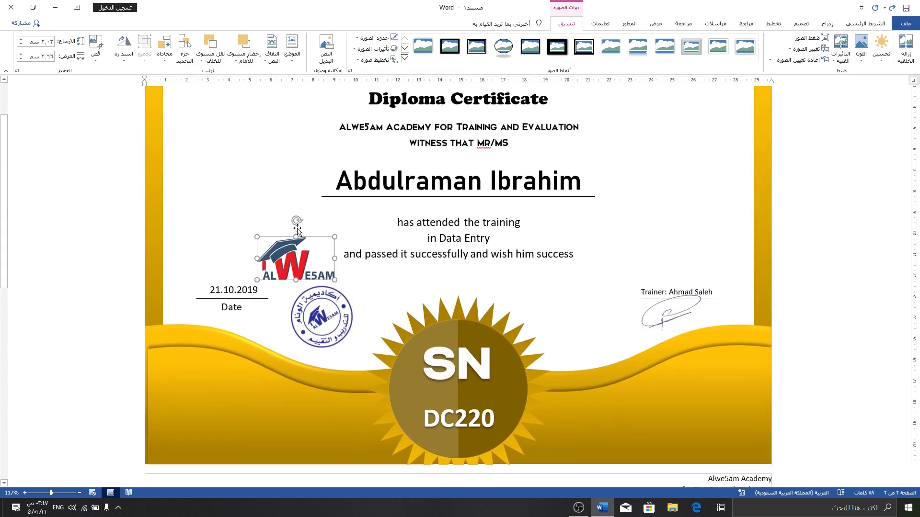
pyautogui.moveTo(301, 259); pyautogui.dragTo(301, 209)
pyautogui.scroll(3, 300, 209)
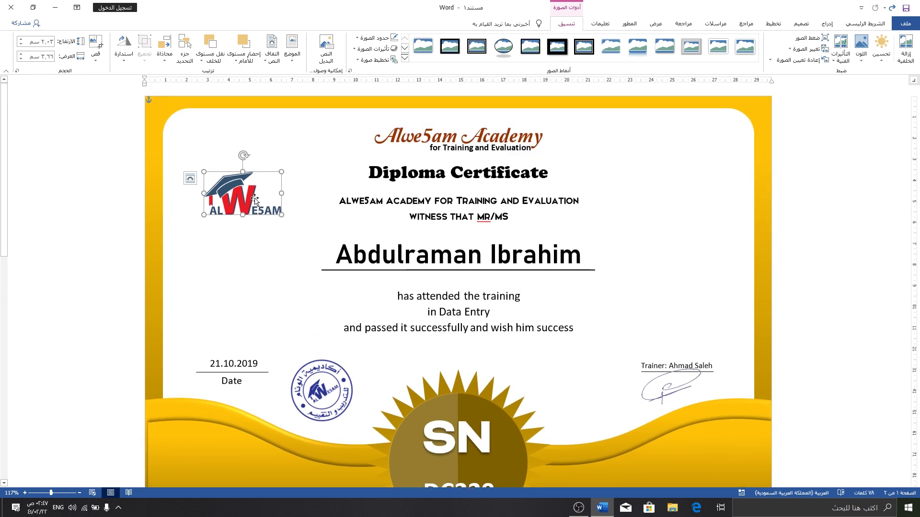
pyautogui.moveTo(250, 195); pyautogui.dragTo(217, 138)
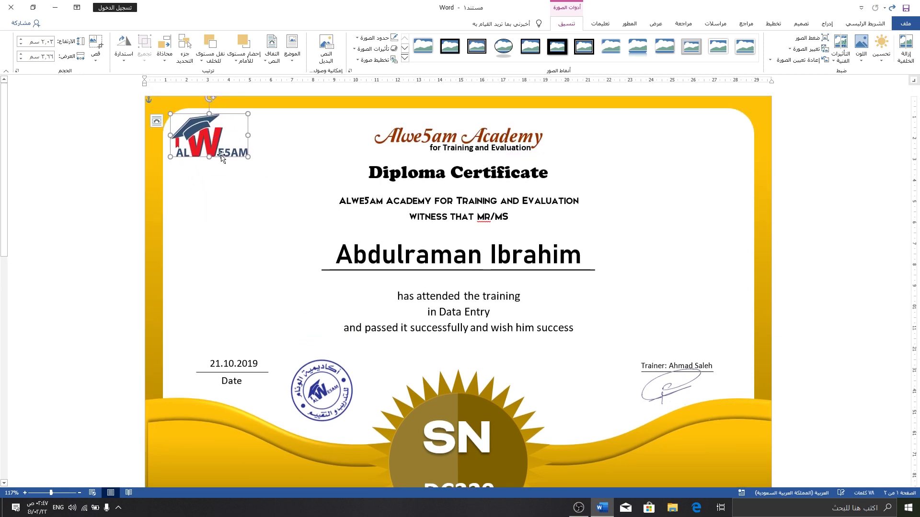
pyautogui.click(234, 180)
pyautogui.moveTo(206, 139); pyautogui.dragTo(209, 141)
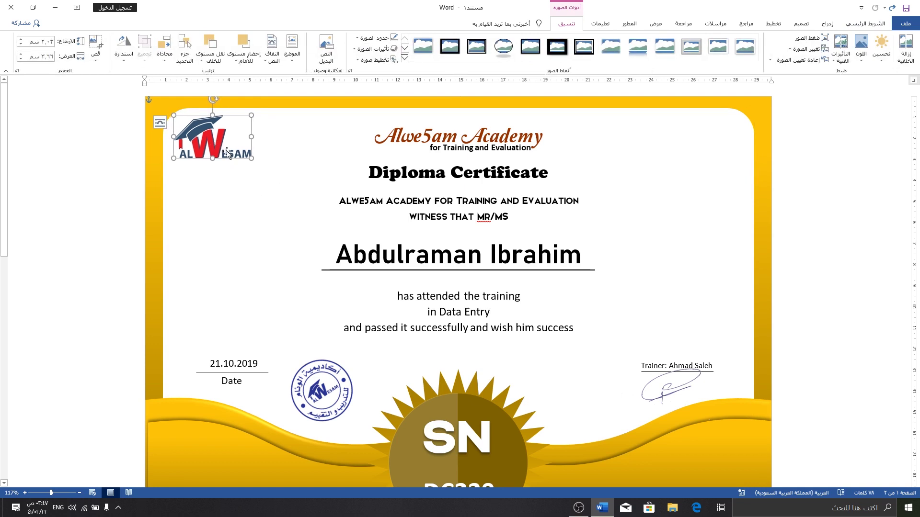
pyautogui.click(861, 48)
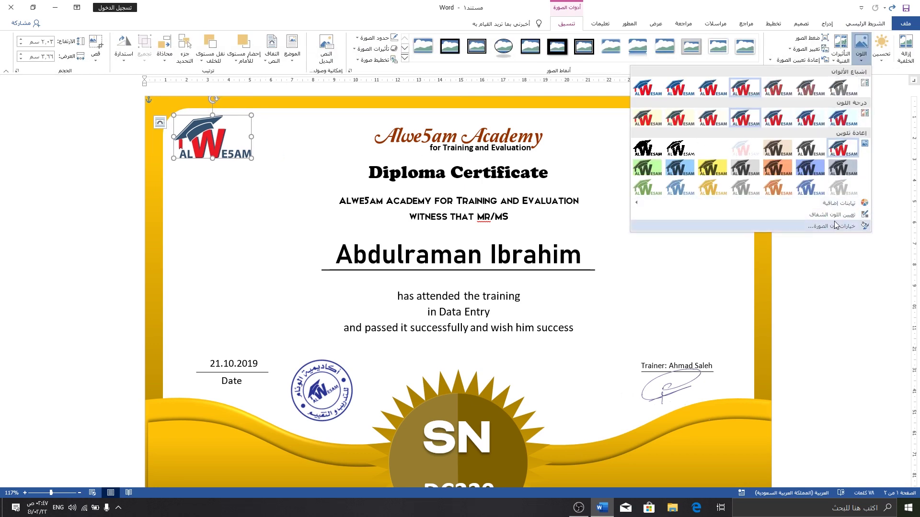
pyautogui.click(836, 218)
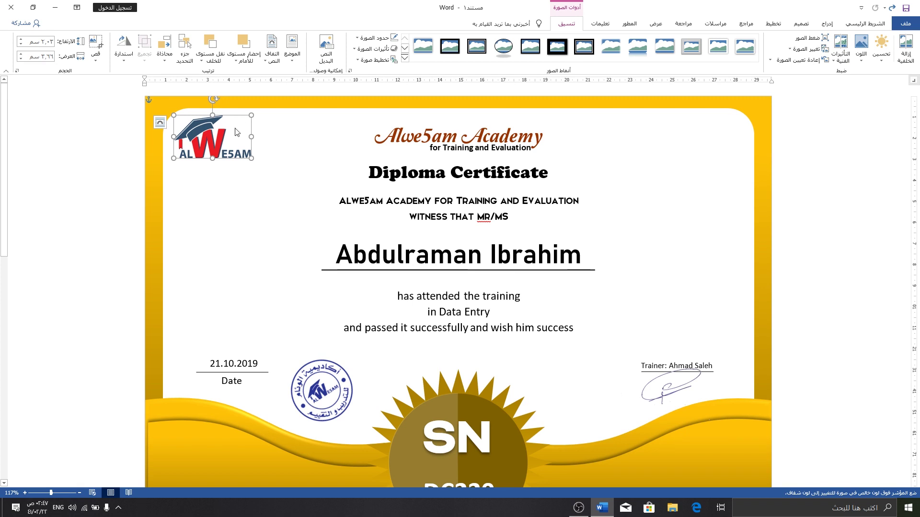
pyautogui.click(241, 207)
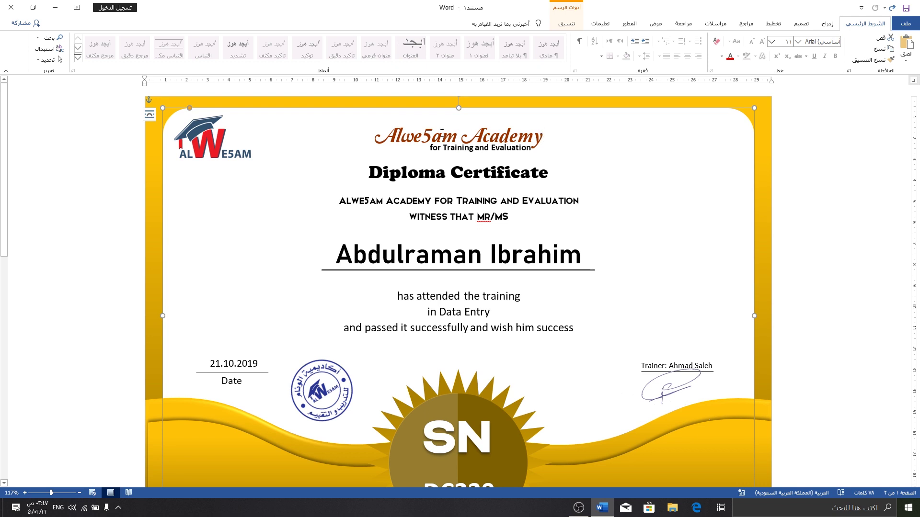
# Delete the leftover plain text on page 2 and remove the empty extra page.
pyautogui.scroll(-3, 583, 241)
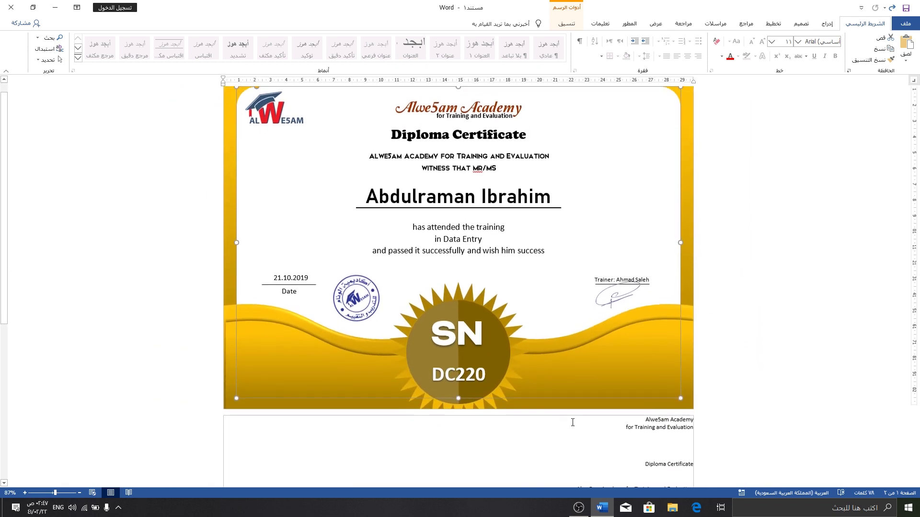
pyautogui.click(649, 421)
pyautogui.scroll(-4, 612, 432)
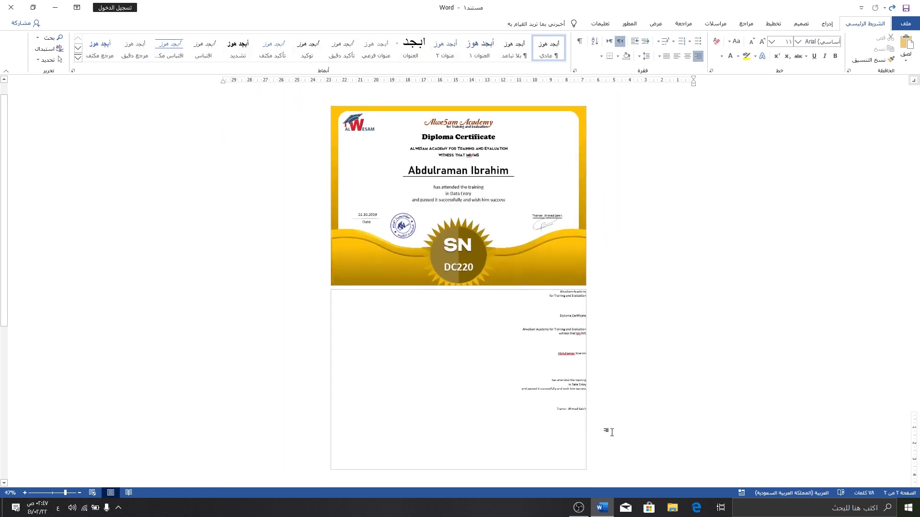
pyautogui.moveTo(390, 323)
pyautogui.mouseDown()
pyautogui.moveTo(435, 239)
pyautogui.moveTo(436, 201)
pyautogui.mouseUp()
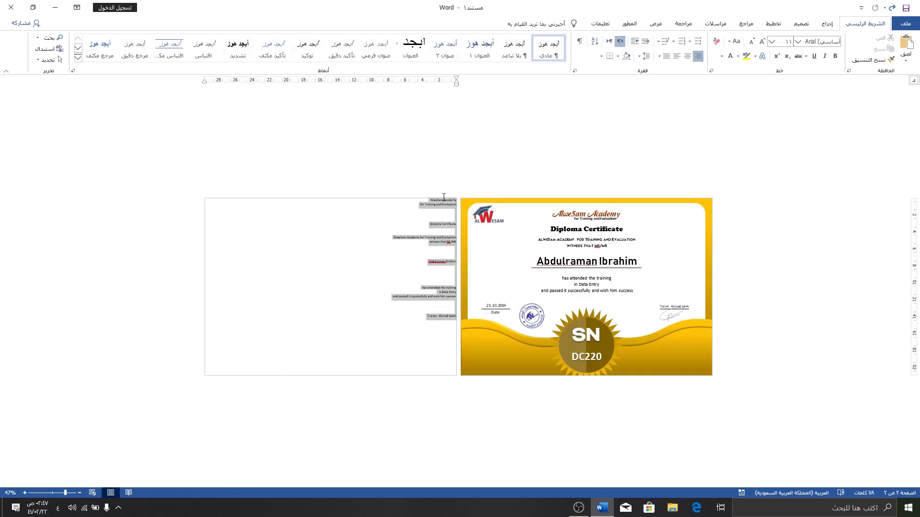
pyautogui.press('Delete')
pyautogui.hotkey('alt', 'shift')
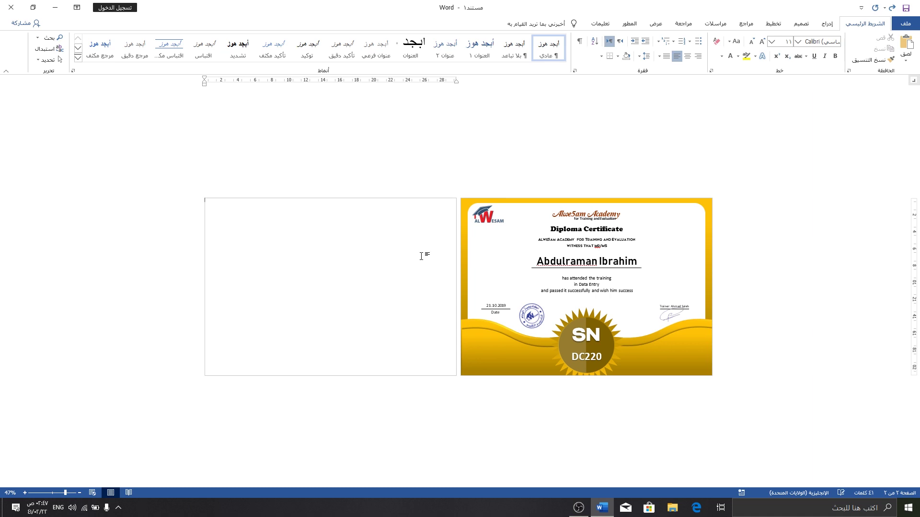
pyautogui.press('Delete')
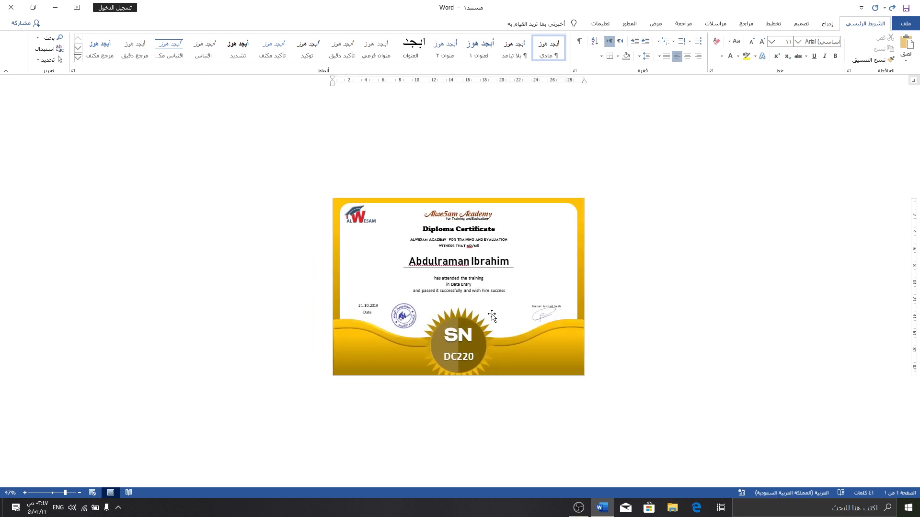
pyautogui.keyDown('ctrl'); pyautogui.scroll(3, 492, 315); pyautogui.keyUp('ctrl')
pyautogui.keyDown('ctrl'); pyautogui.scroll(1, 492, 315); pyautogui.keyUp('ctrl')
pyautogui.keyDown('ctrl'); pyautogui.scroll(1, 492, 315); pyautogui.keyUp('ctrl')
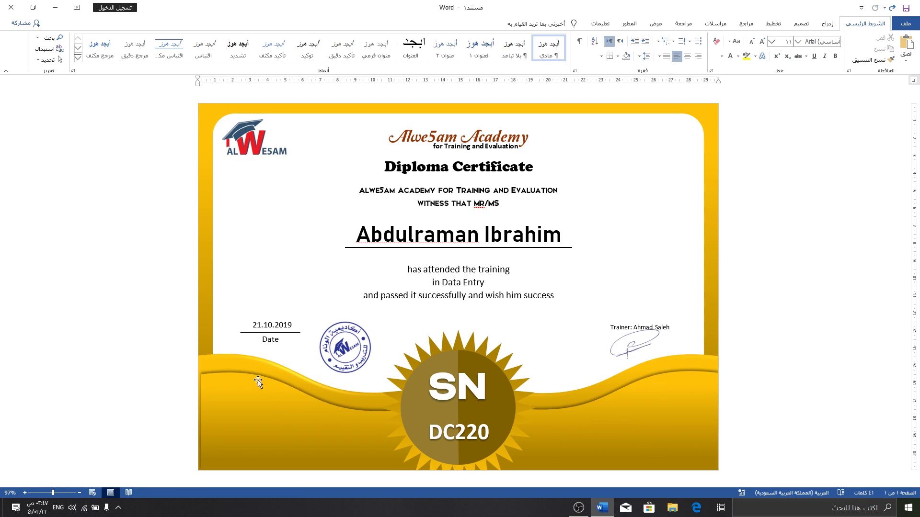
# Stretch the bottom wave to the left edge and give the frame a dark gold pattern fill.
pyautogui.click(230, 406)
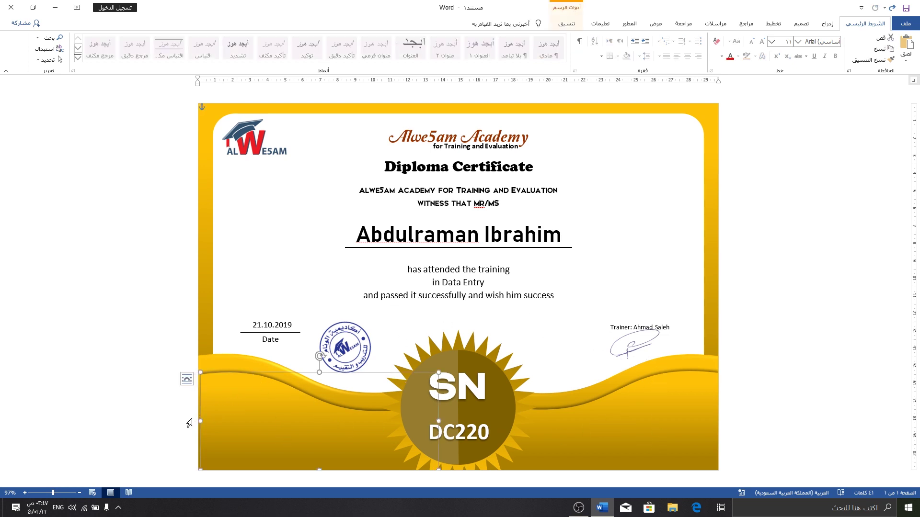
pyautogui.moveTo(200, 420); pyautogui.dragTo(196, 420)
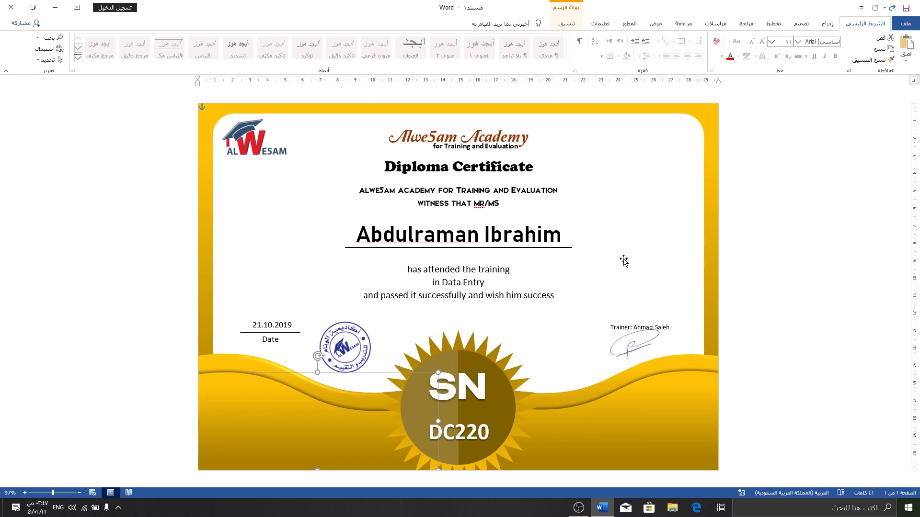
pyautogui.click(663, 237)
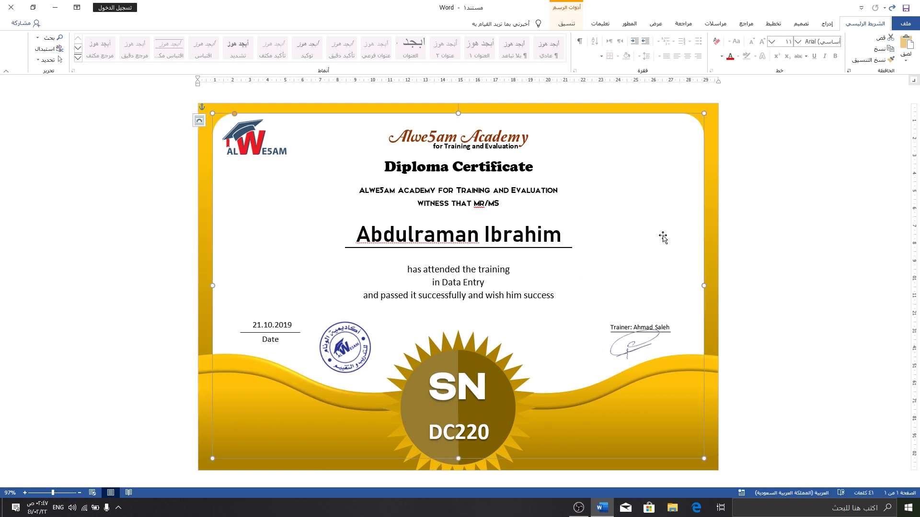
pyautogui.rightClick(668, 200)
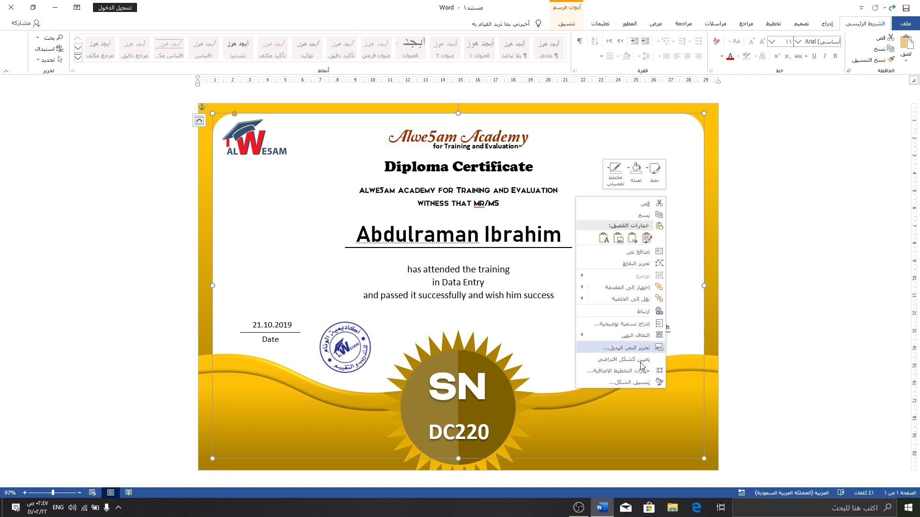
pyautogui.click(638, 386)
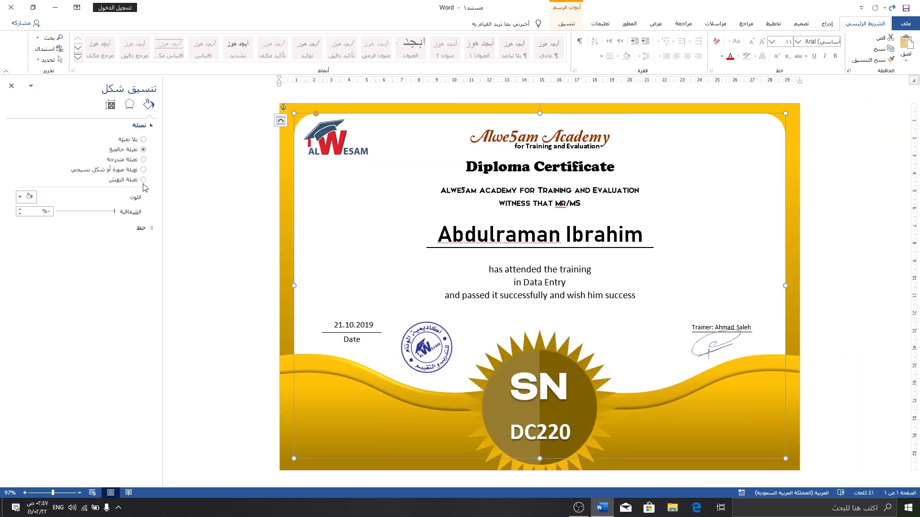
pyautogui.click(128, 170)
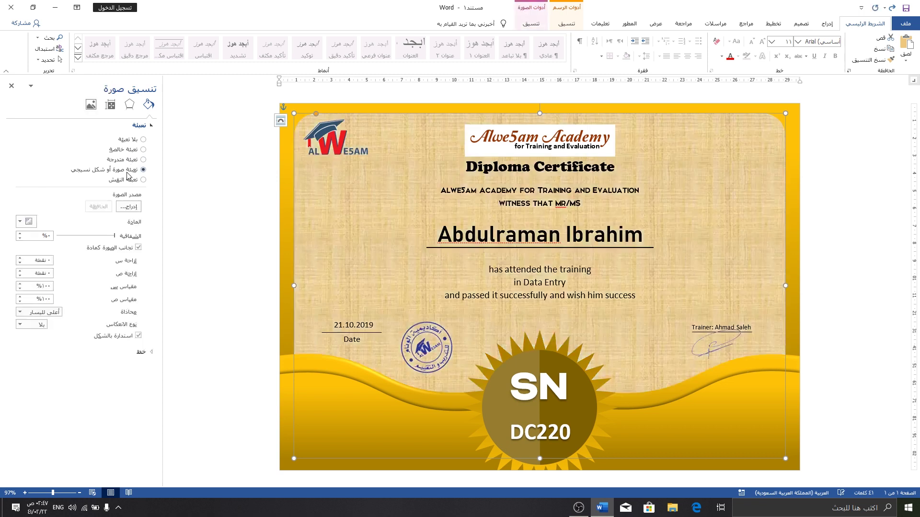
pyautogui.click(143, 180)
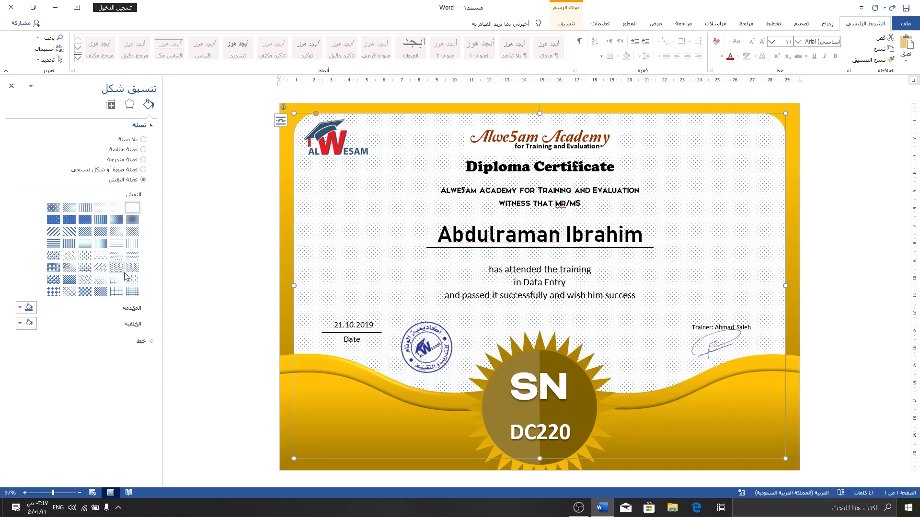
pyautogui.click(27, 309)
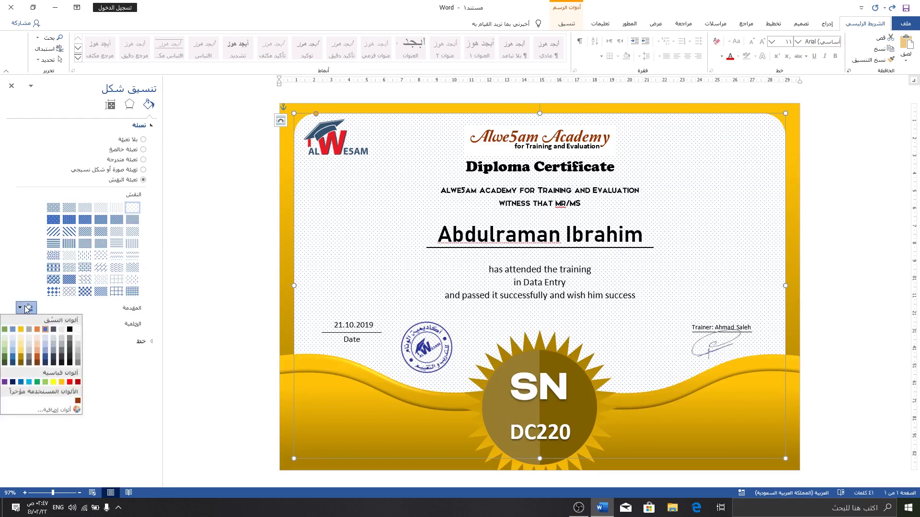
pyautogui.click(21, 363)
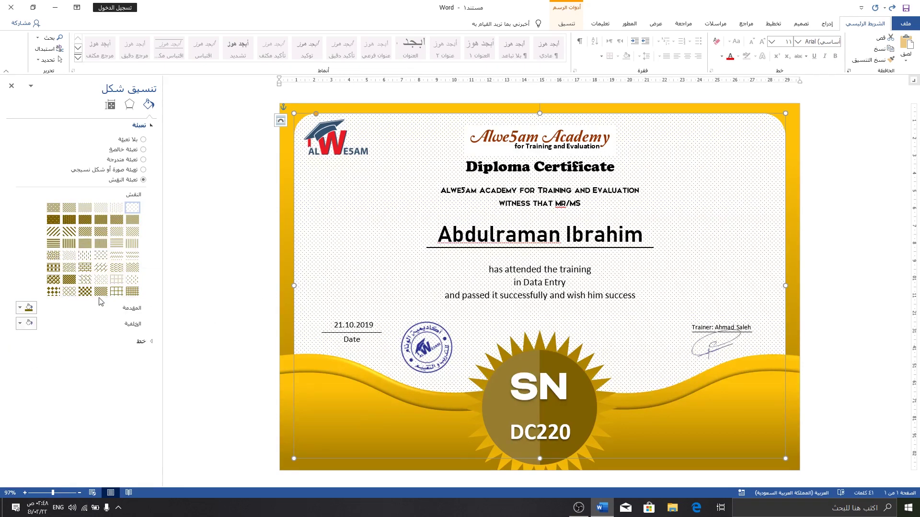
# Change the frame's pattern to light gold diagonal stripes.
pyautogui.click(100, 267)
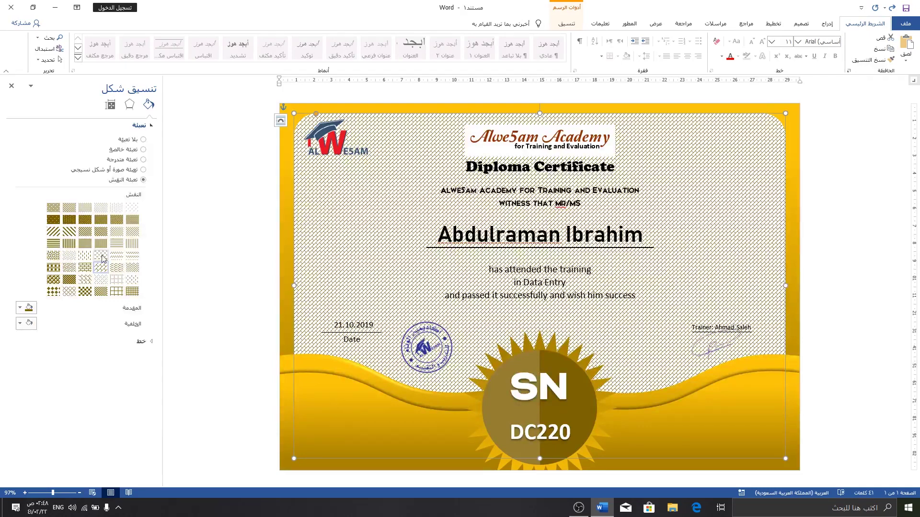
pyautogui.click(102, 257)
pyautogui.click(117, 208)
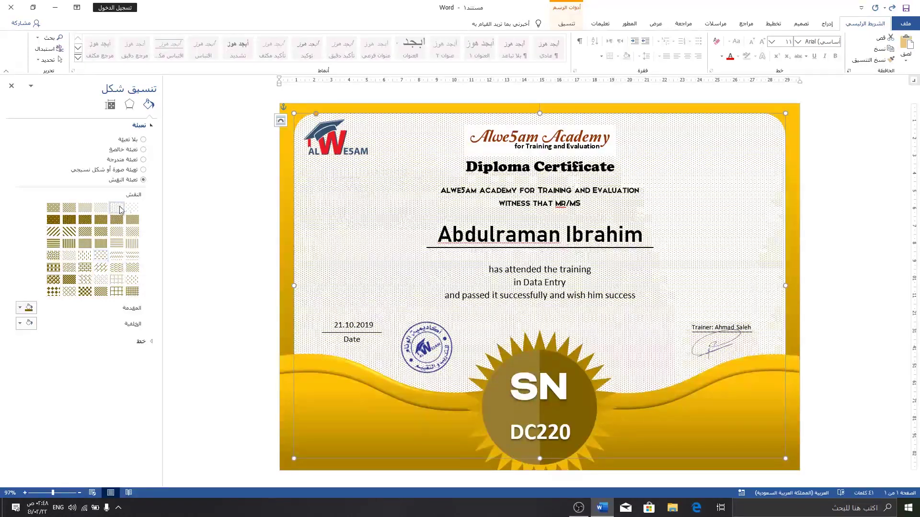
pyautogui.click(135, 209)
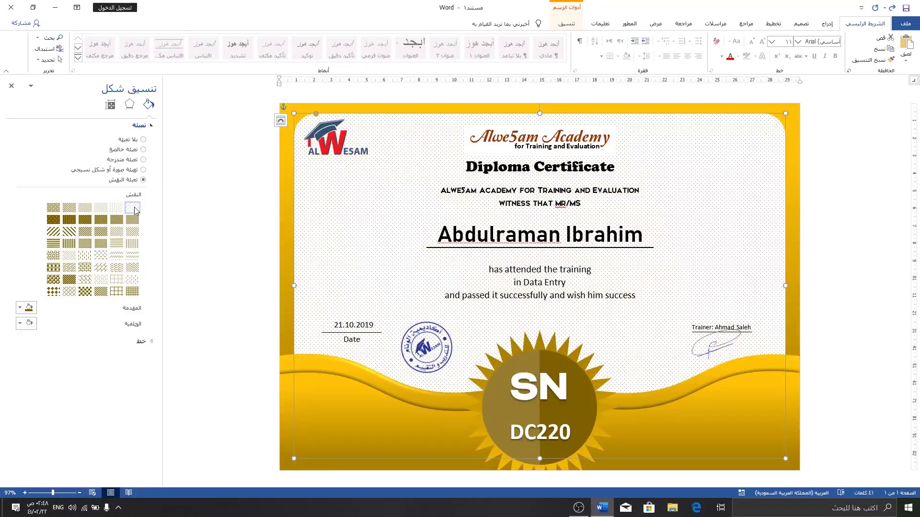
pyautogui.click(132, 279)
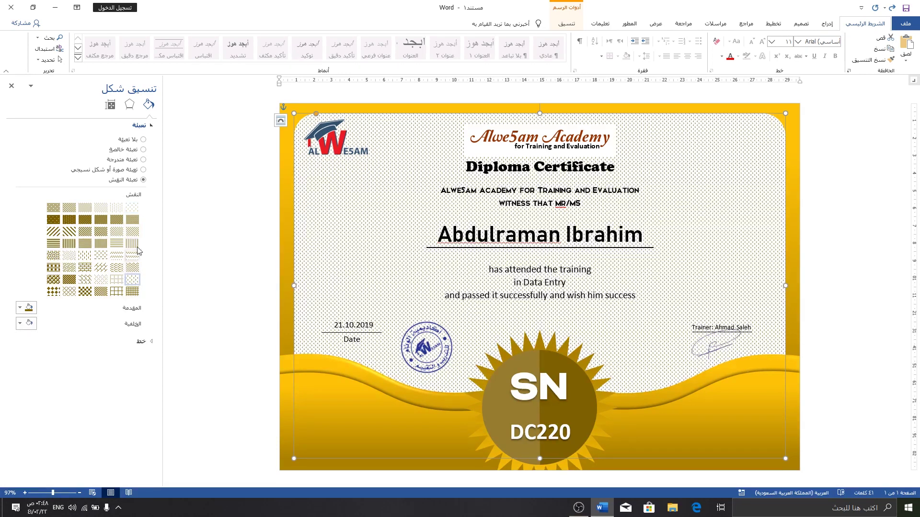
pyautogui.click(132, 208)
pyautogui.click(27, 308)
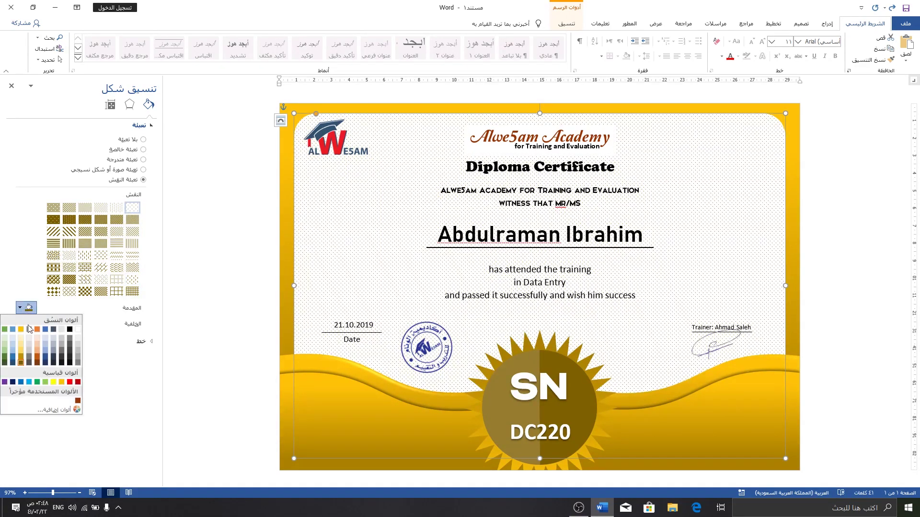
pyautogui.click(20, 352)
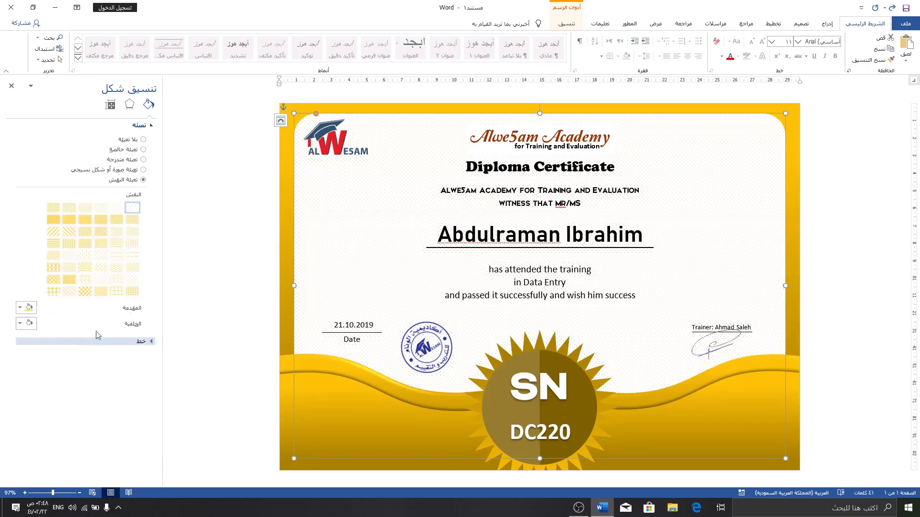
pyautogui.click(132, 233)
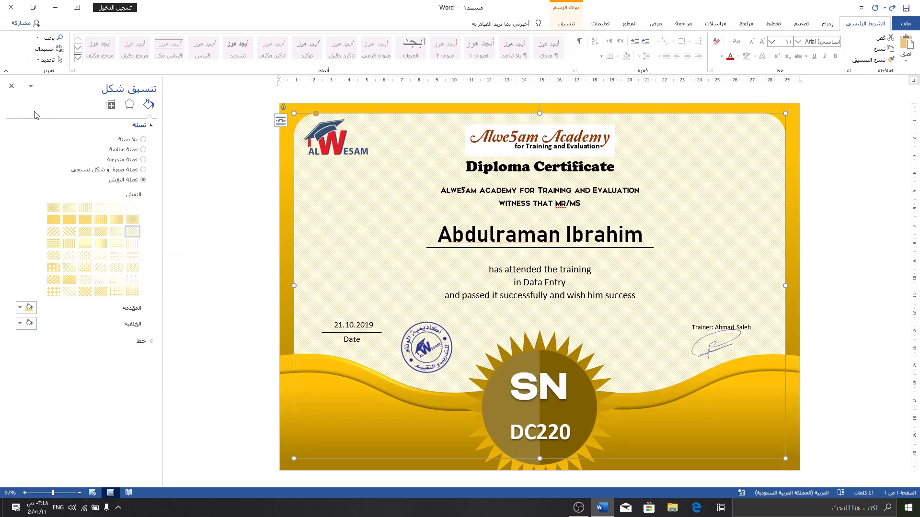
pyautogui.click(12, 85)
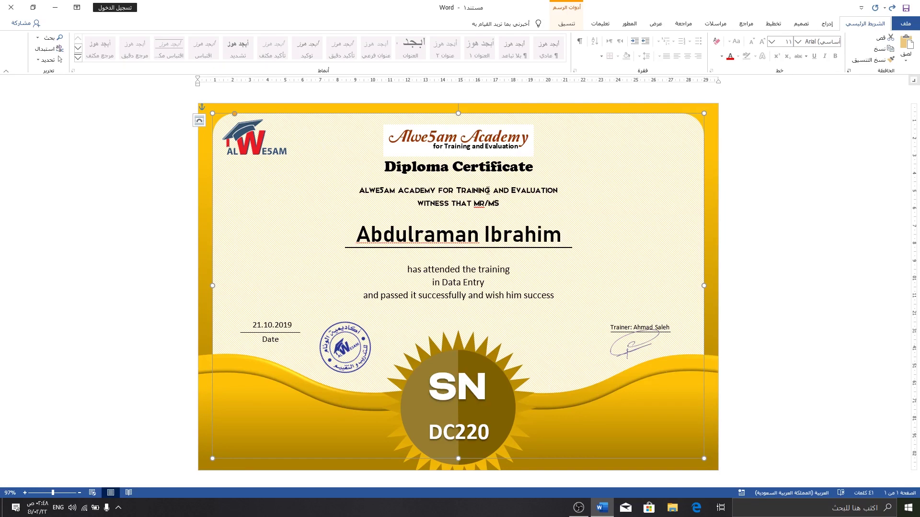
# Apply an outer shadow preset to the 'Alwe5am Academy' heading text.
pyautogui.scroll(3, 498, 192)
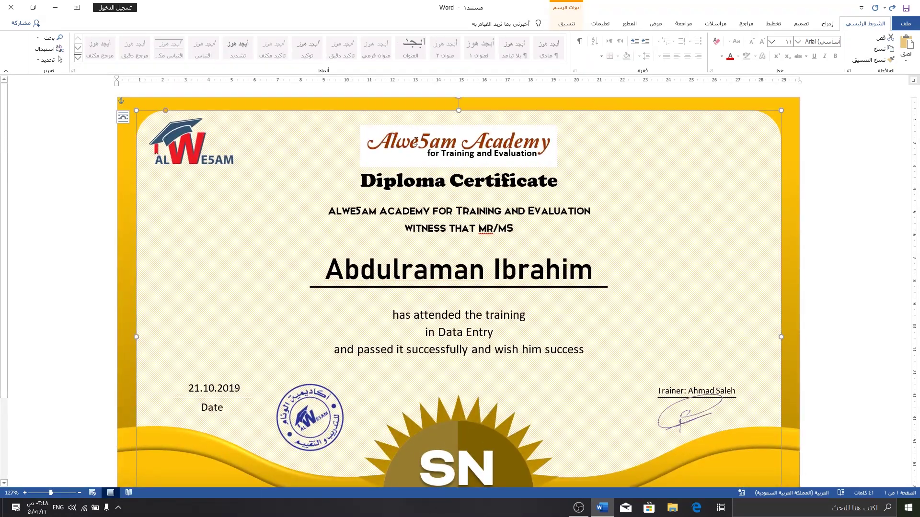
pyautogui.click(531, 153)
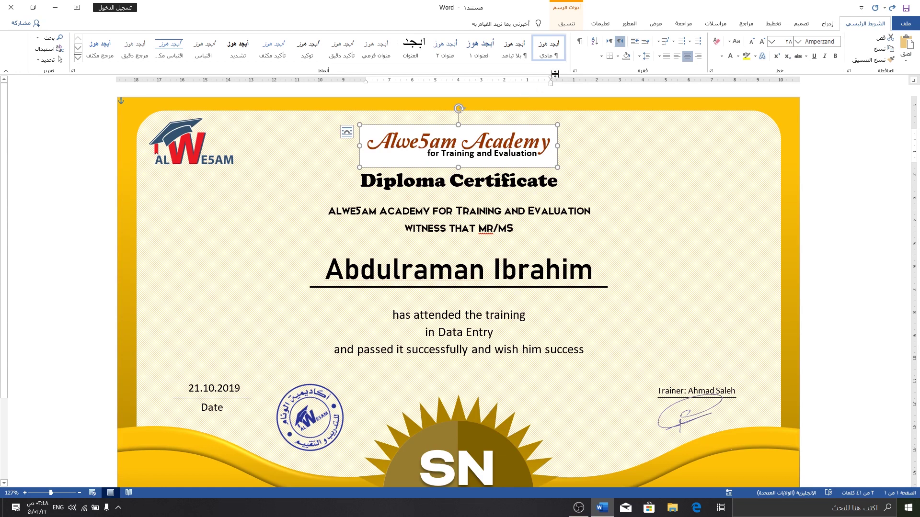
pyautogui.click(567, 23)
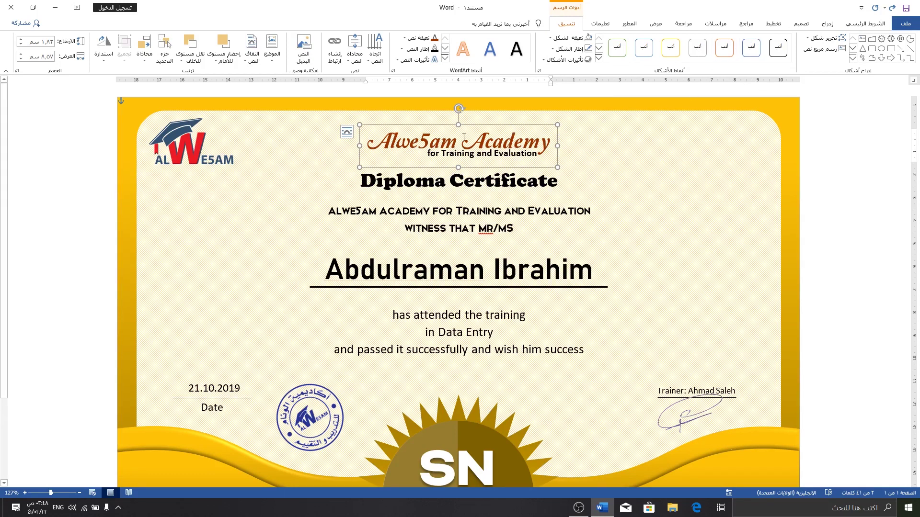
pyautogui.moveTo(549, 155); pyautogui.dragTo(426, 140)
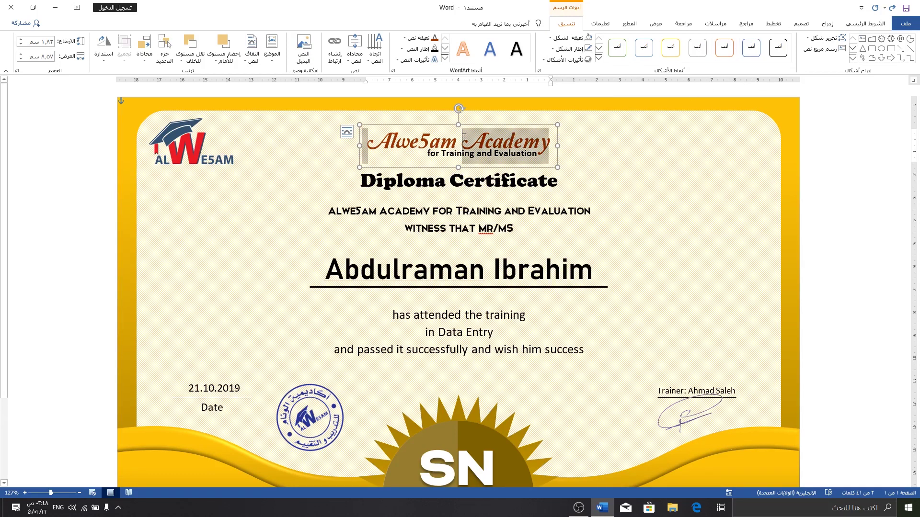
pyautogui.click(415, 60)
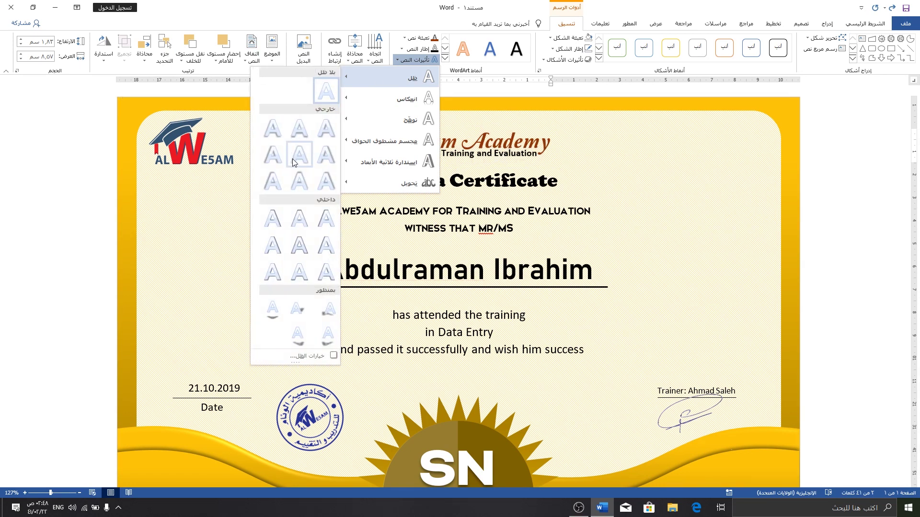
pyautogui.moveTo(403, 76)
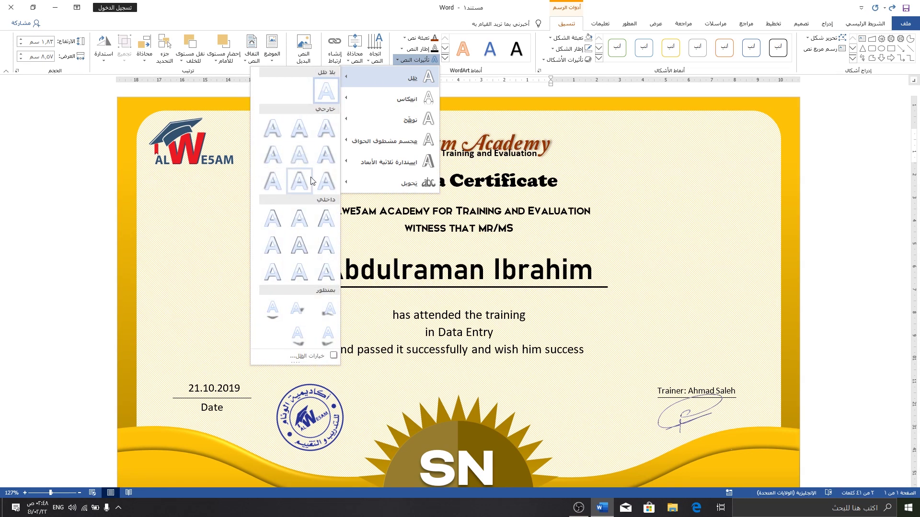
pyautogui.click(275, 138)
pyautogui.click(439, 140)
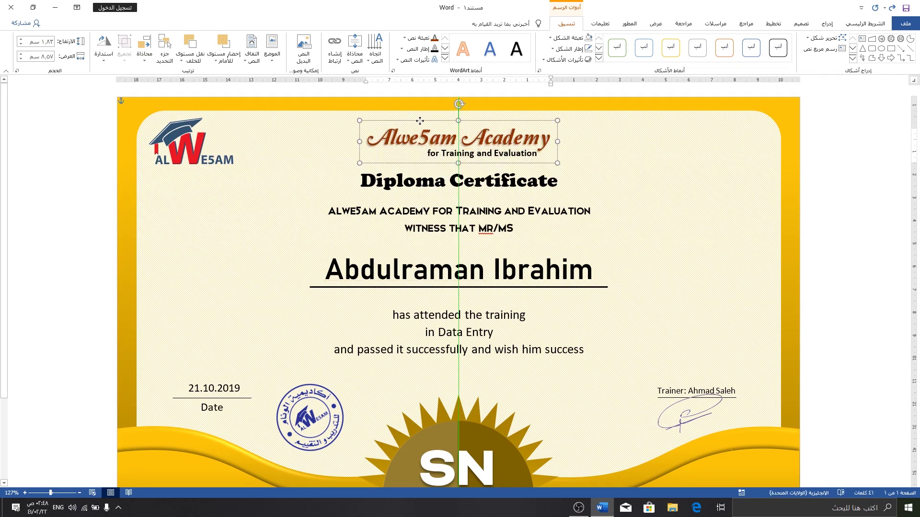
# Save the certificate as Doc1.pdf on the Desktop and view it full-screen in the PDF viewer.
pyautogui.scroll(-4, 422, 127)
pyautogui.click(865, 23)
pyautogui.click(906, 27)
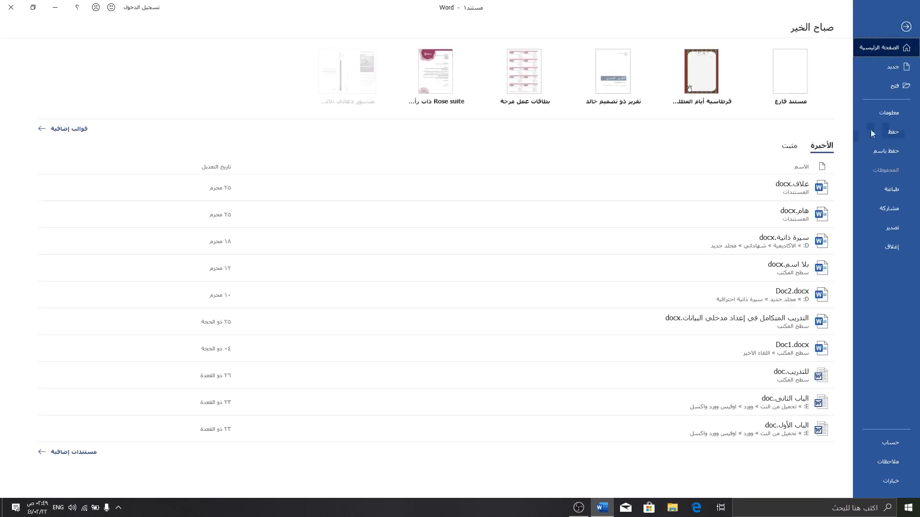
pyautogui.click(886, 151)
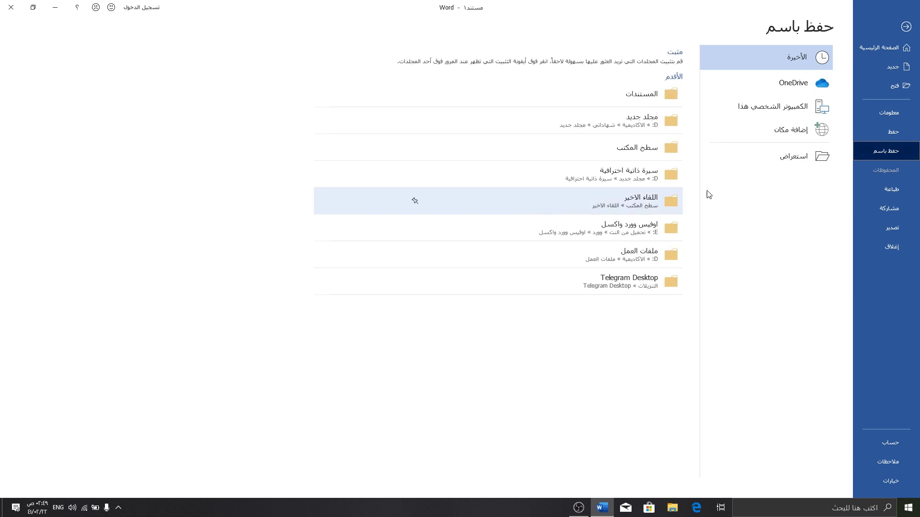
pyautogui.click(795, 156)
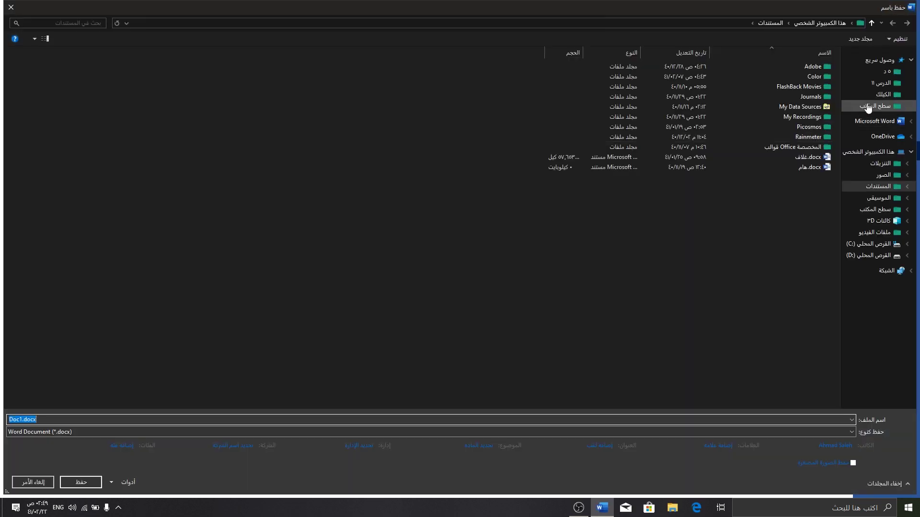
pyautogui.click(31, 432)
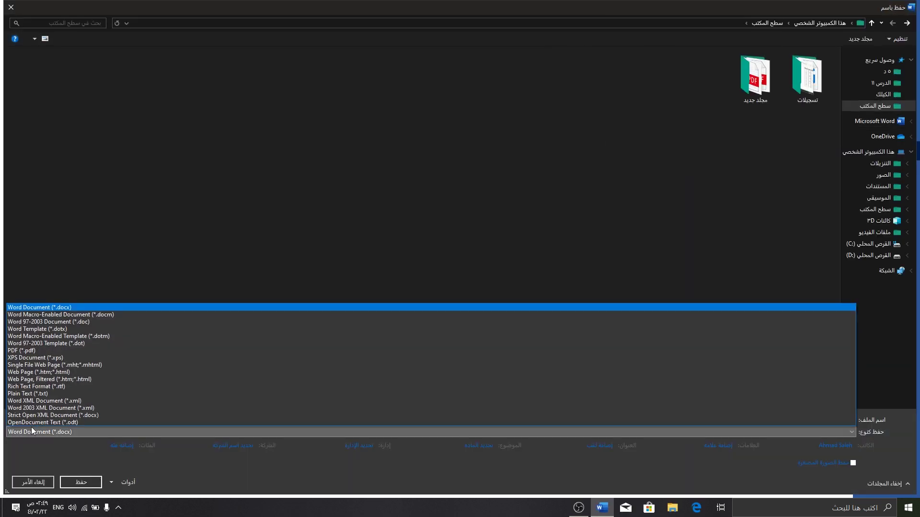
pyautogui.click(29, 350)
pyautogui.click(82, 483)
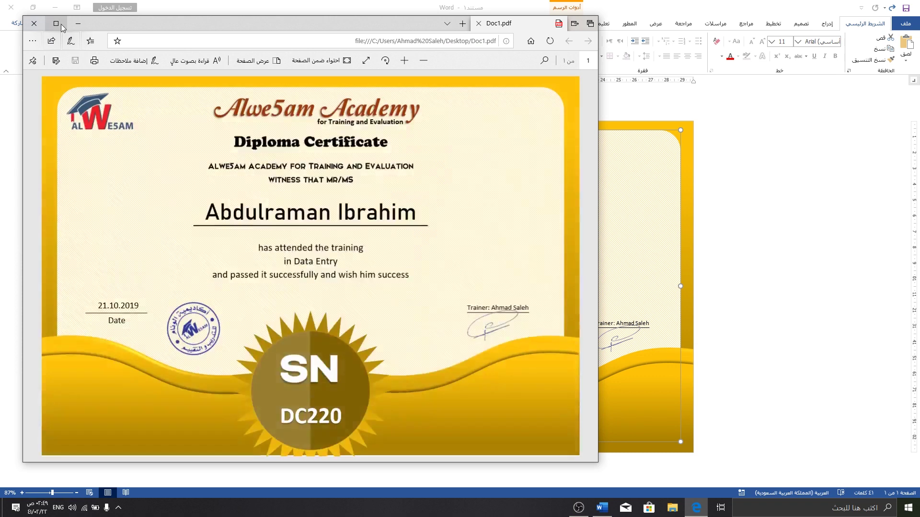
pyautogui.click(56, 23)
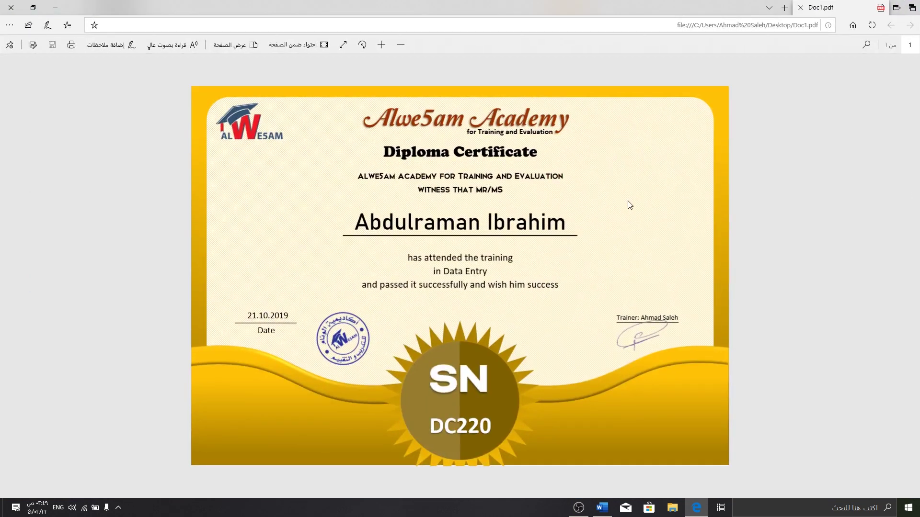